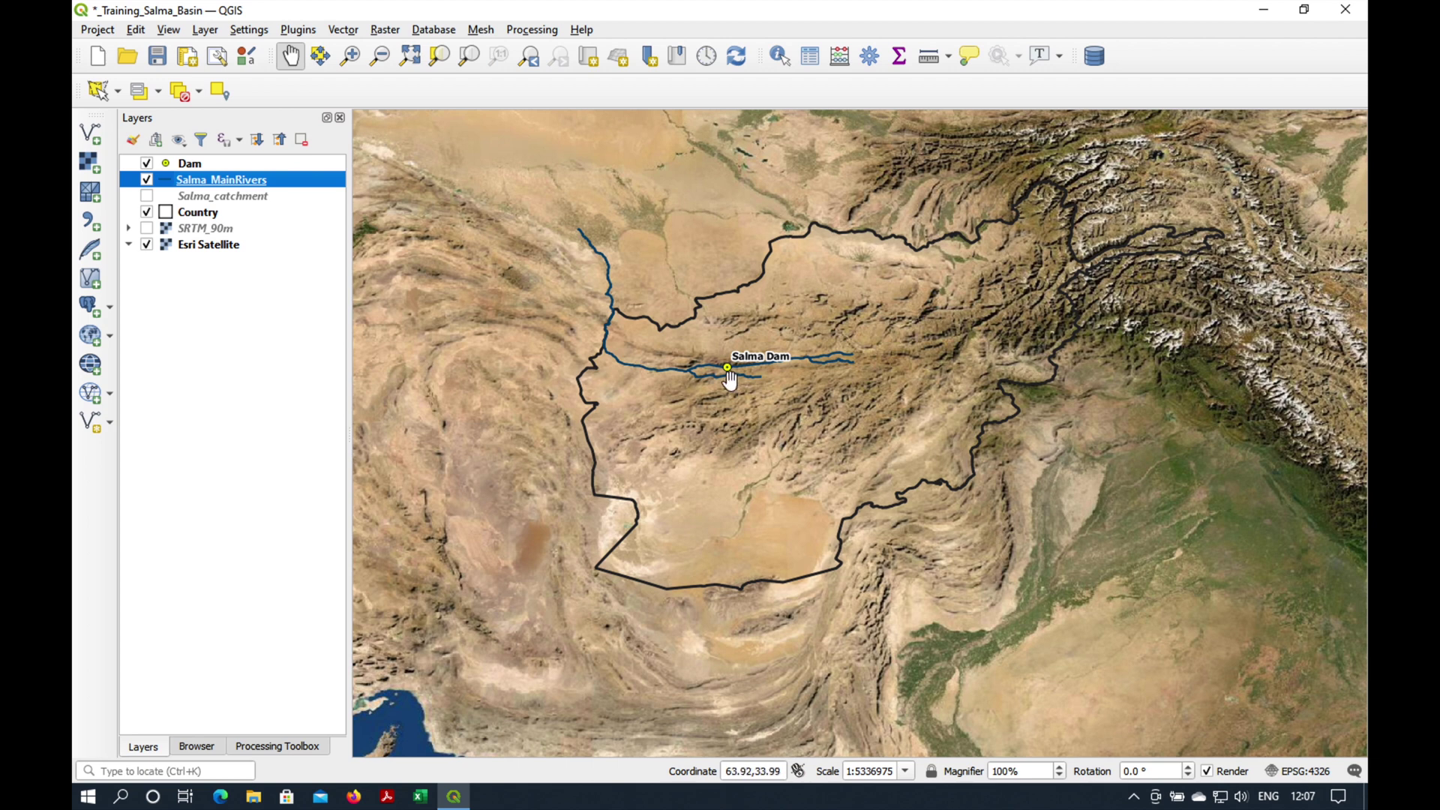
Step: Show SRTM_90m instead of Esri Satellite and zoom to the river east of Salma Dam
{"action": "left_click", "coordinate": [146, 228]}
{"action": "left_click", "coordinate": [146, 246]}
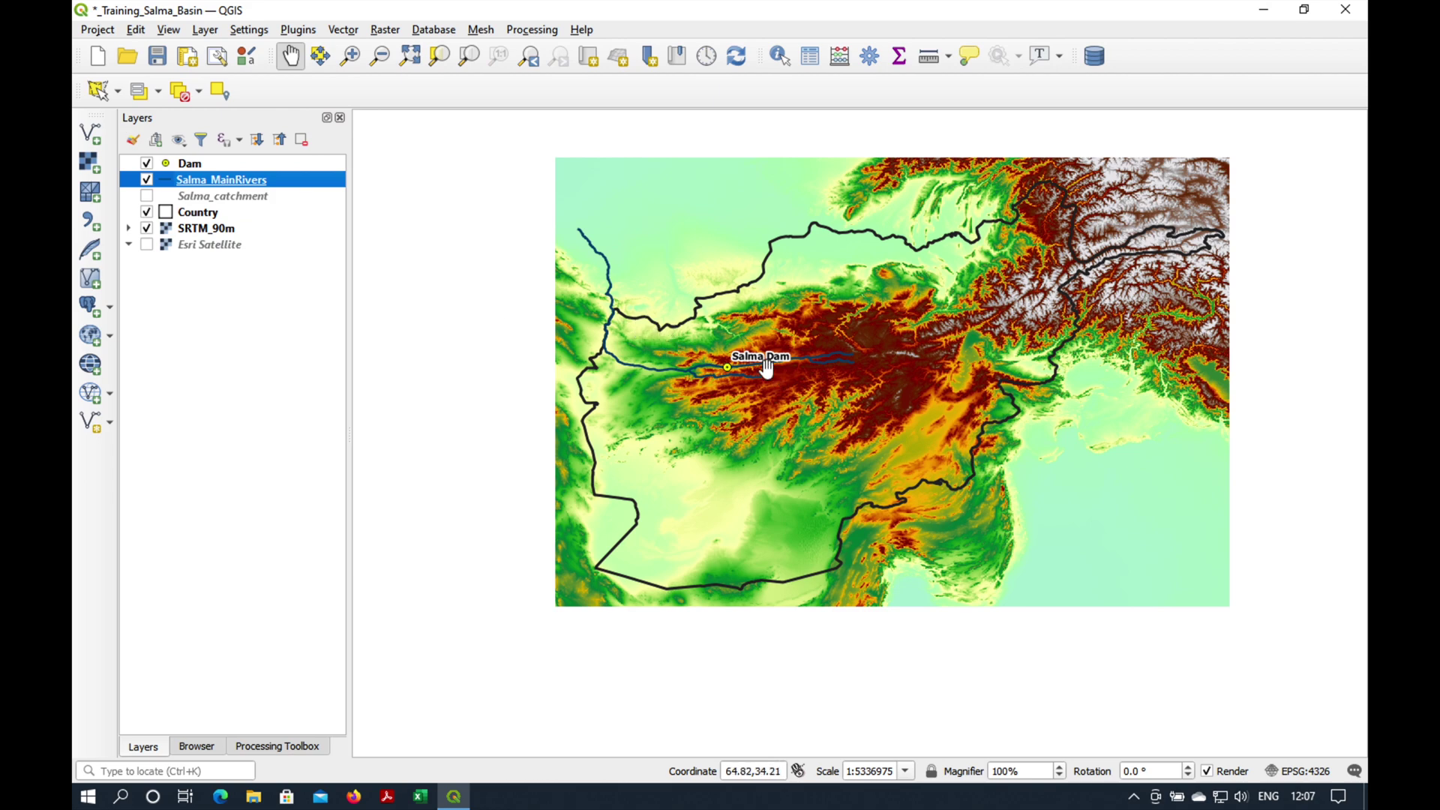
{"action": "scroll", "coordinate": [763, 365], "scroll_direction": "up", "scroll_amount": 1}
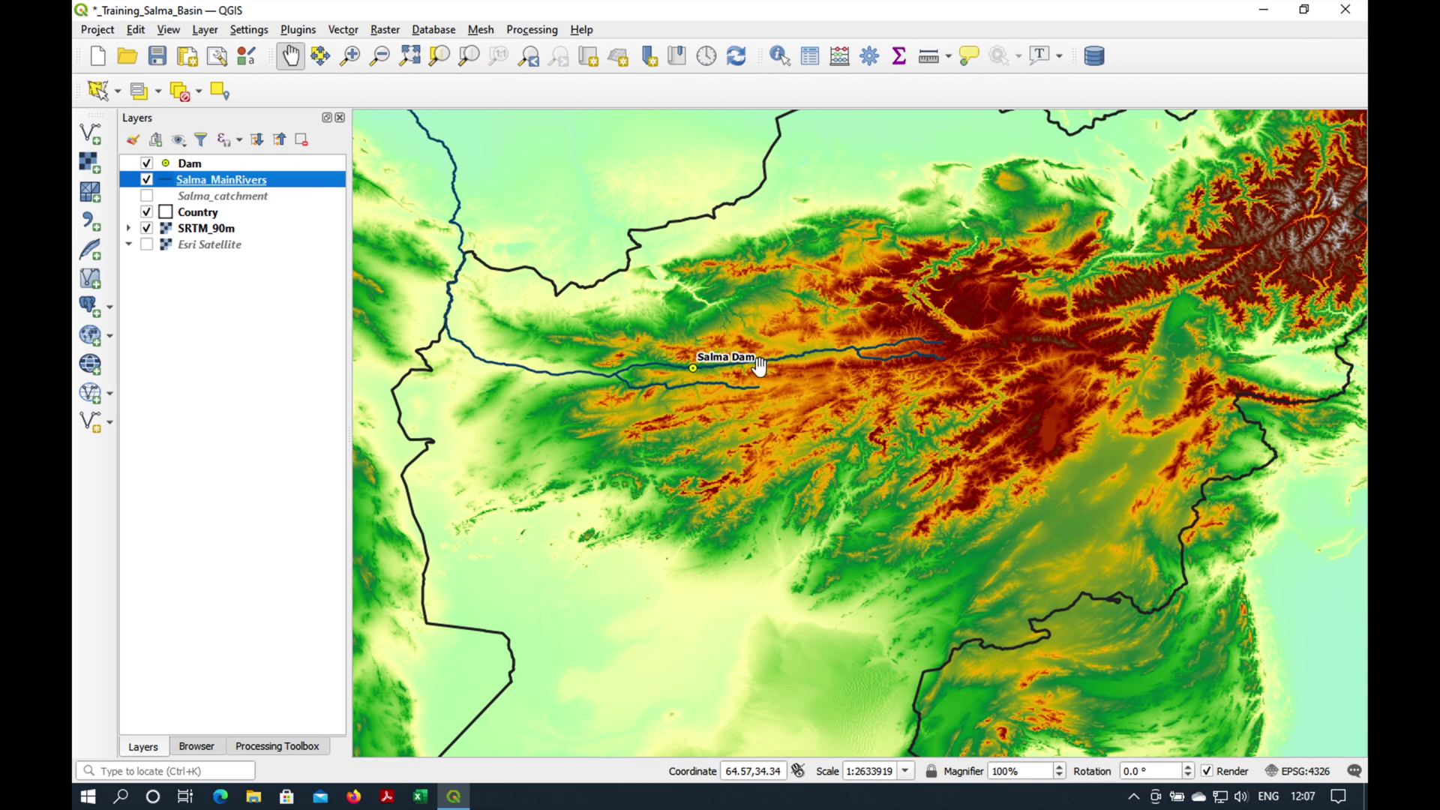
{"action": "scroll", "coordinate": [760, 365], "scroll_direction": "up", "scroll_amount": 1}
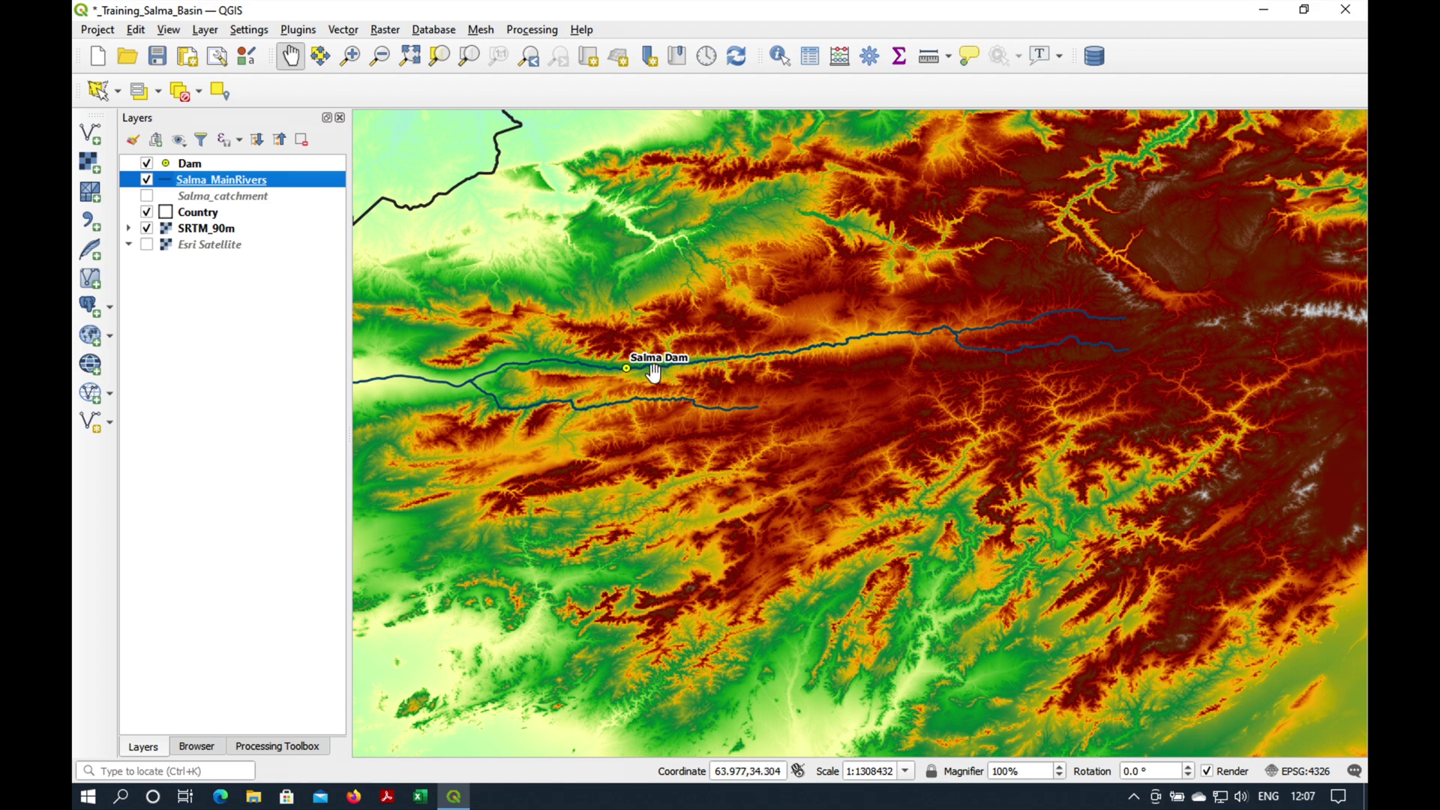
{"action": "left_click_drag", "start_coordinate": [653, 373], "coordinate": [556, 424]}
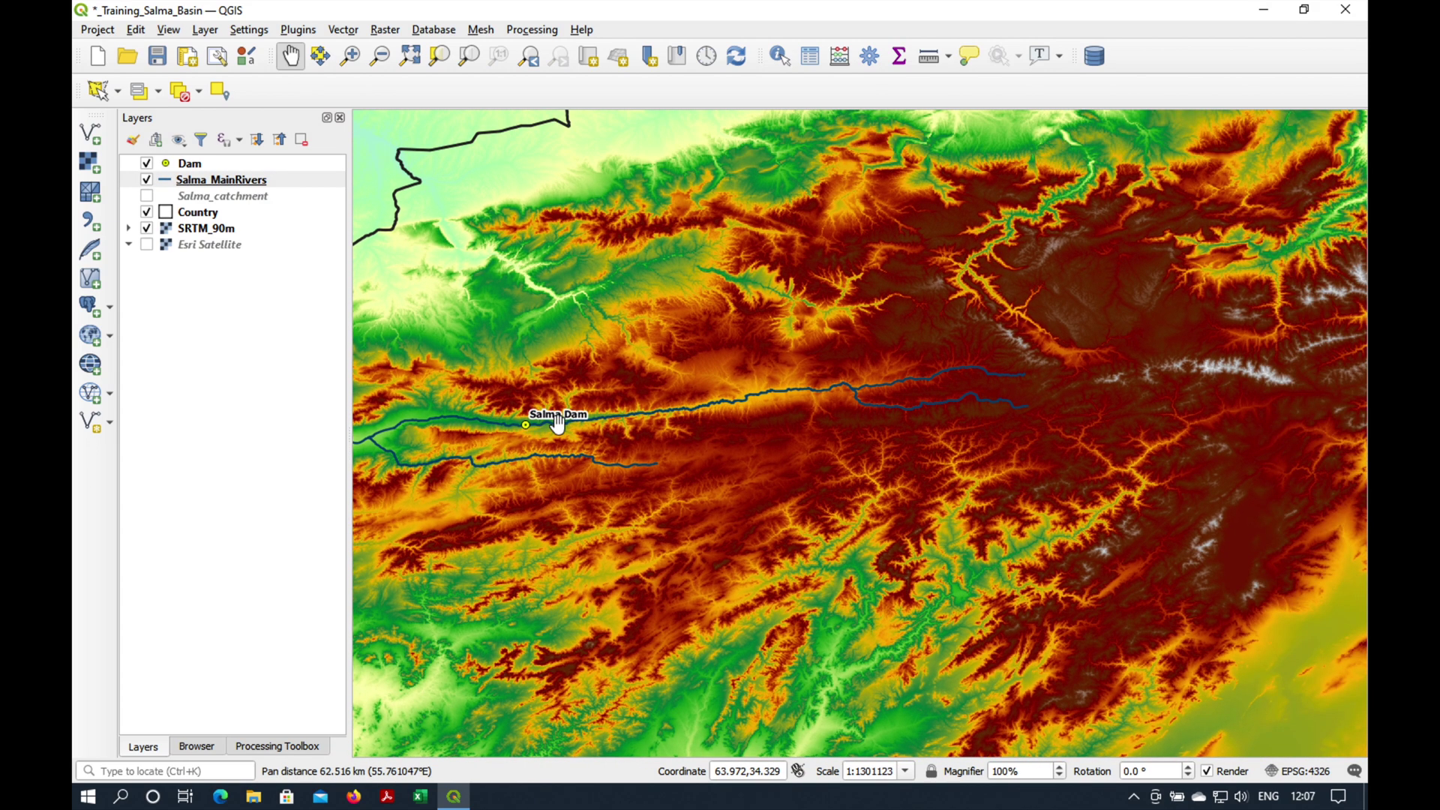
Step: Measure about 333 km along the river from Salma Dam, in kilometres
{"action": "left_click", "coordinate": [949, 57]}
{"action": "left_click", "coordinate": [985, 82]}
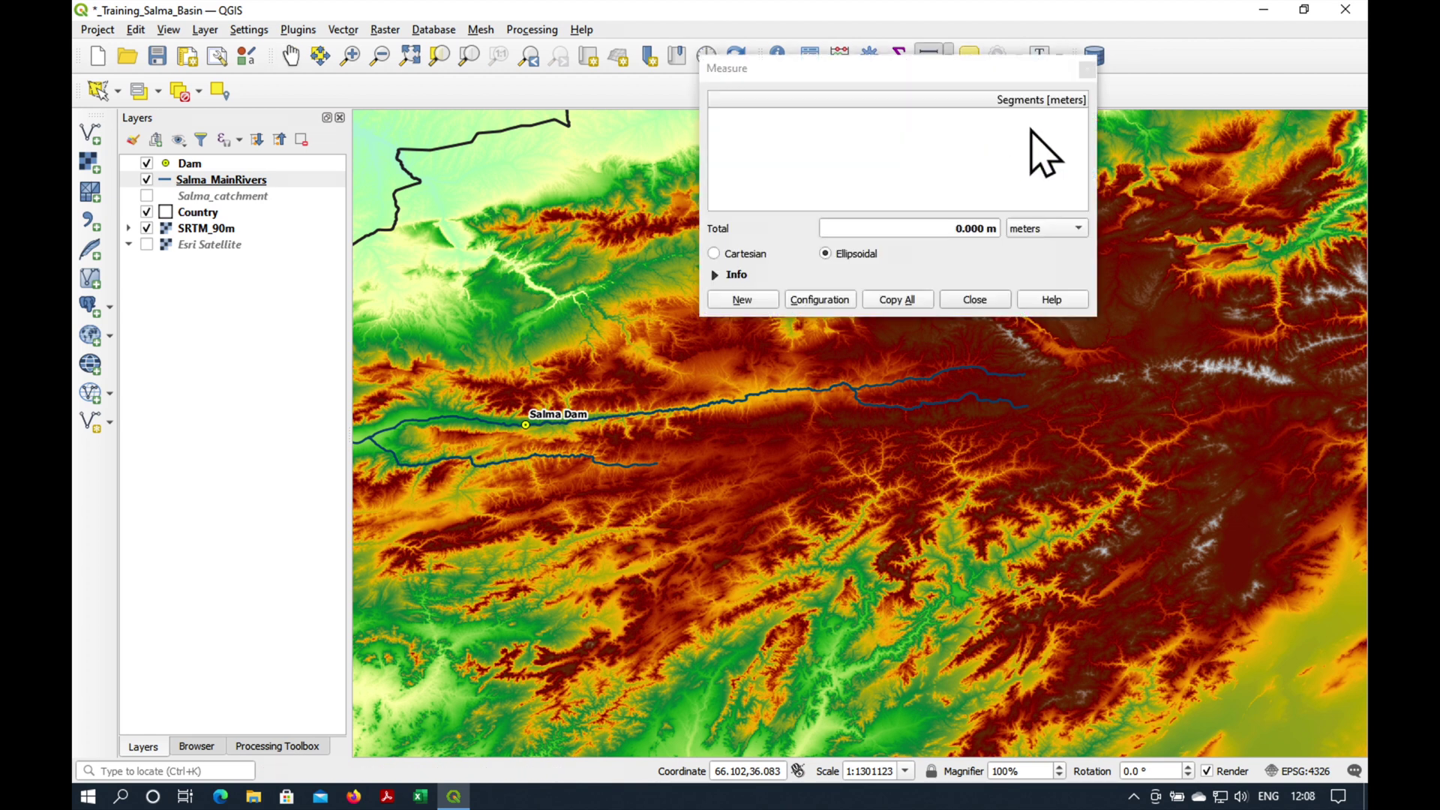
{"action": "left_click", "coordinate": [1055, 228]}
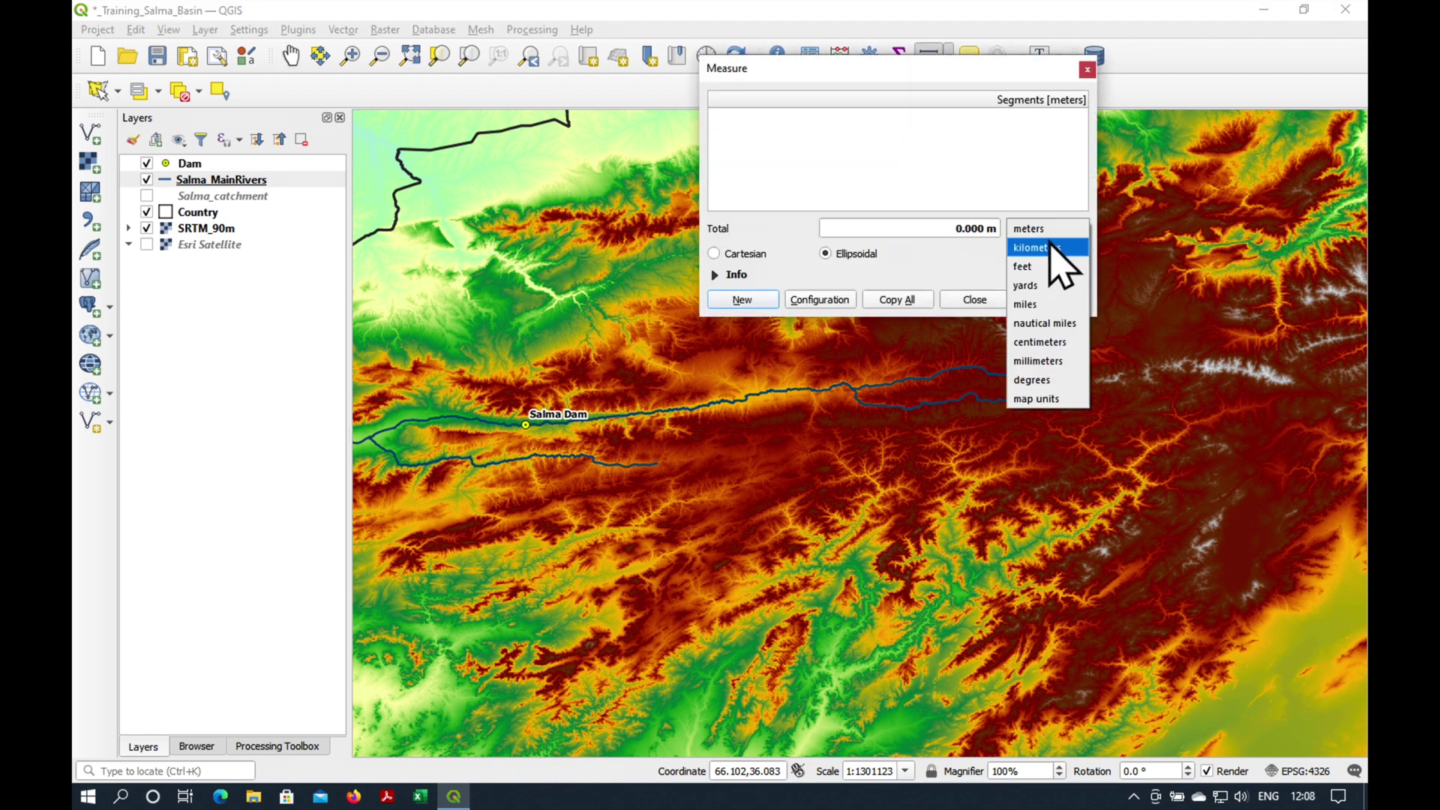
{"action": "left_click", "coordinate": [1057, 249]}
{"action": "left_click", "coordinate": [531, 431]}
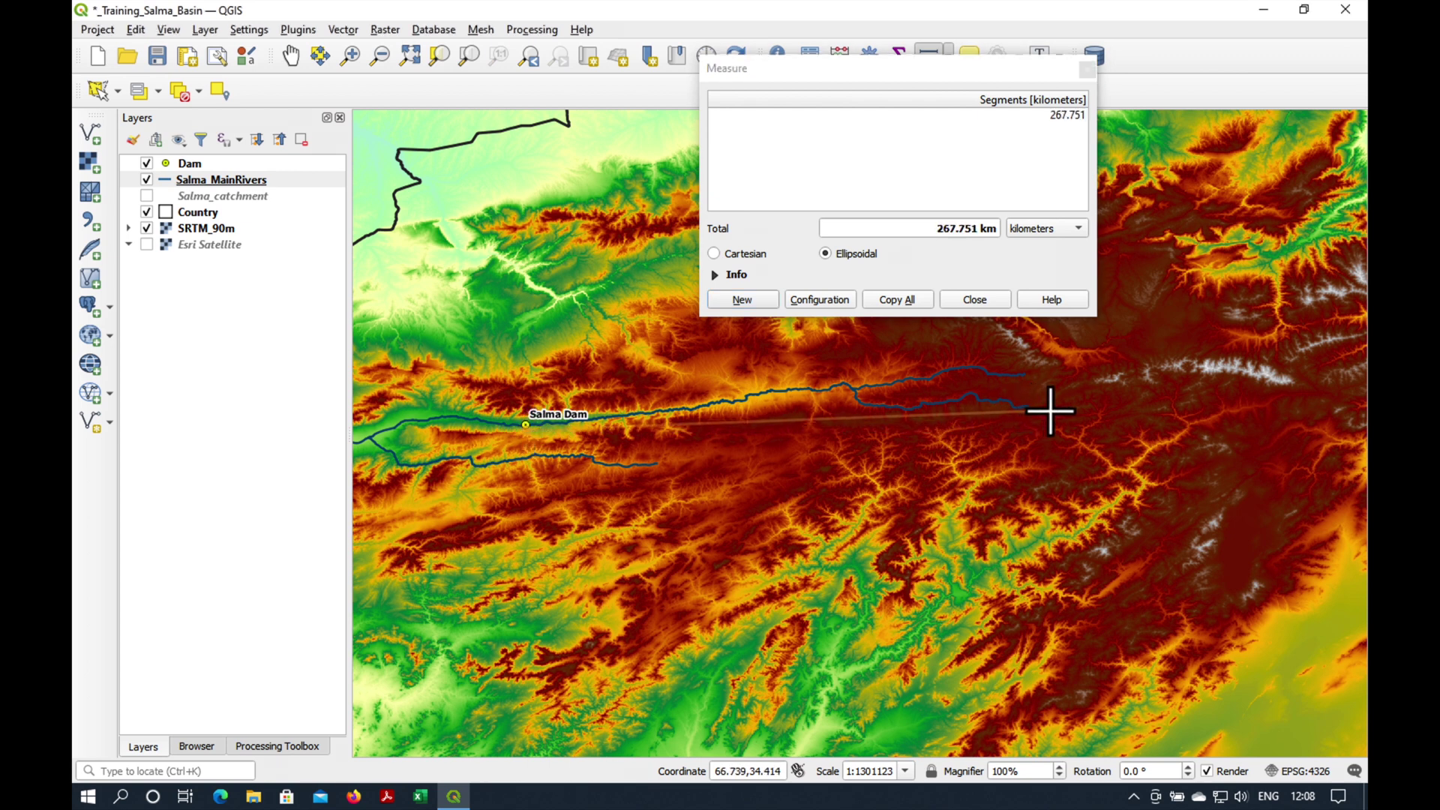
{"action": "left_click", "coordinate": [976, 301]}
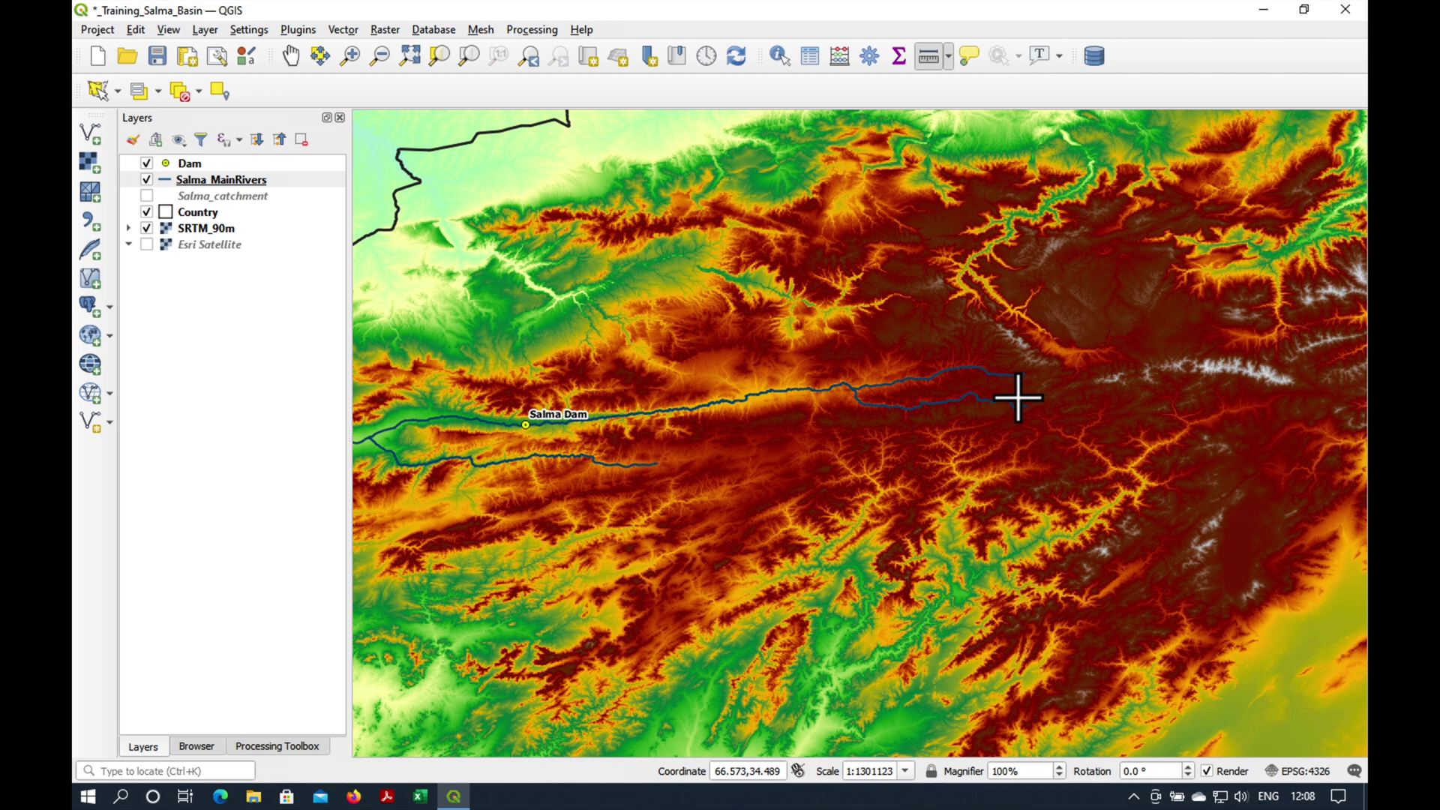
{"action": "scroll", "coordinate": [589, 412], "scroll_direction": "up", "scroll_amount": 1}
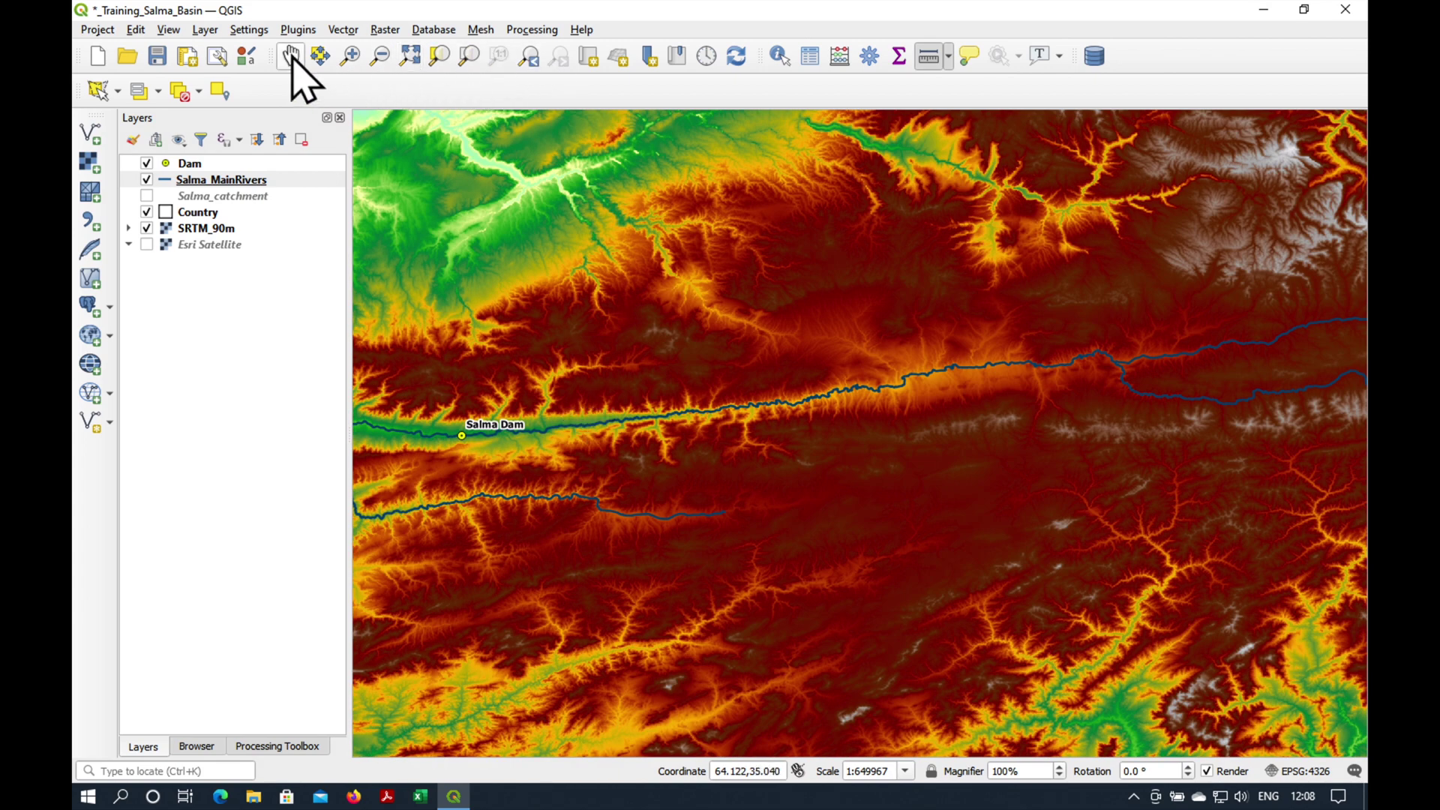
{"action": "left_click", "coordinate": [292, 59]}
{"action": "left_click_drag", "start_coordinate": [491, 412], "coordinate": [704, 357]}
{"action": "scroll", "coordinate": [708, 375], "scroll_direction": "up", "scroll_amount": 1}
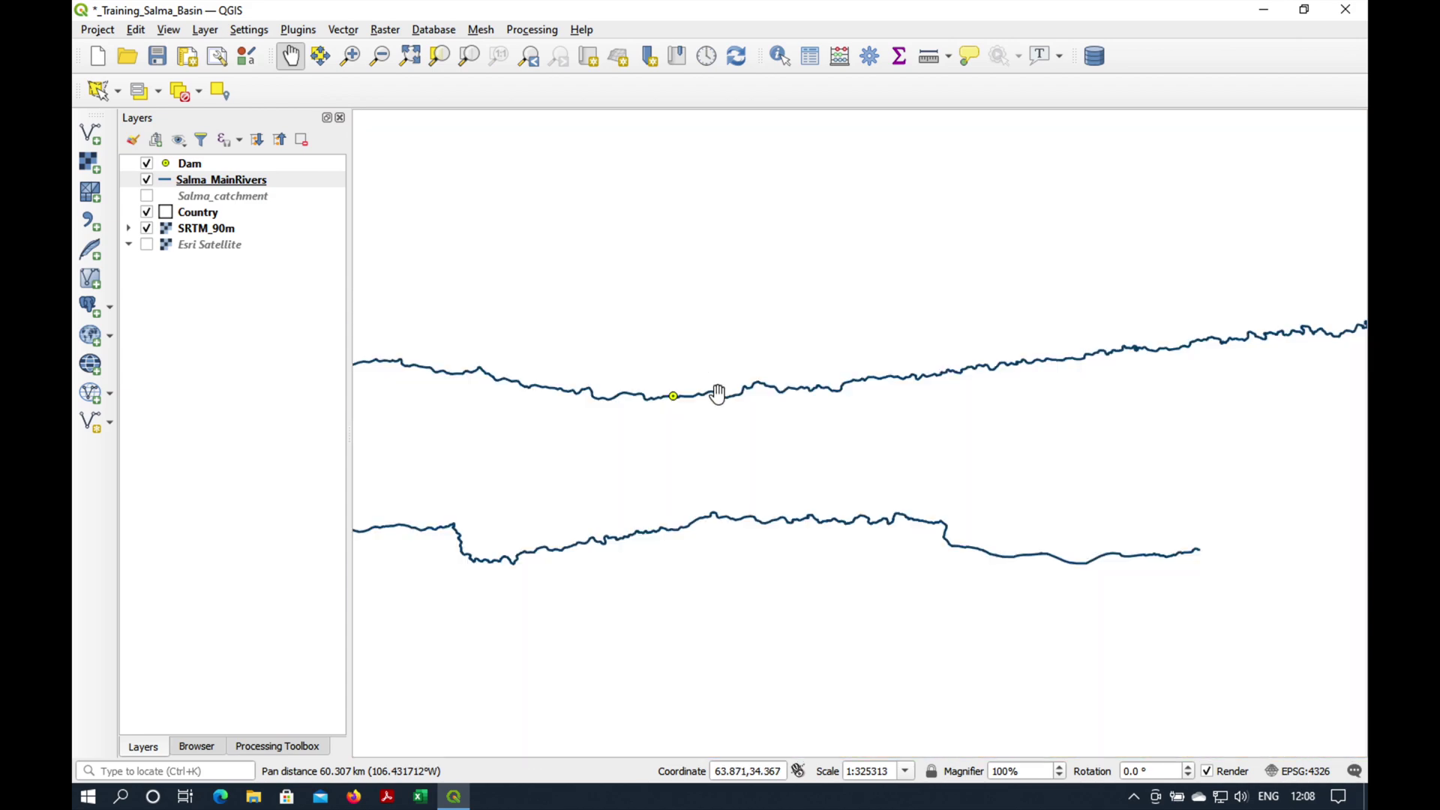
{"action": "scroll", "coordinate": [716, 517], "scroll_direction": "up", "scroll_amount": 1}
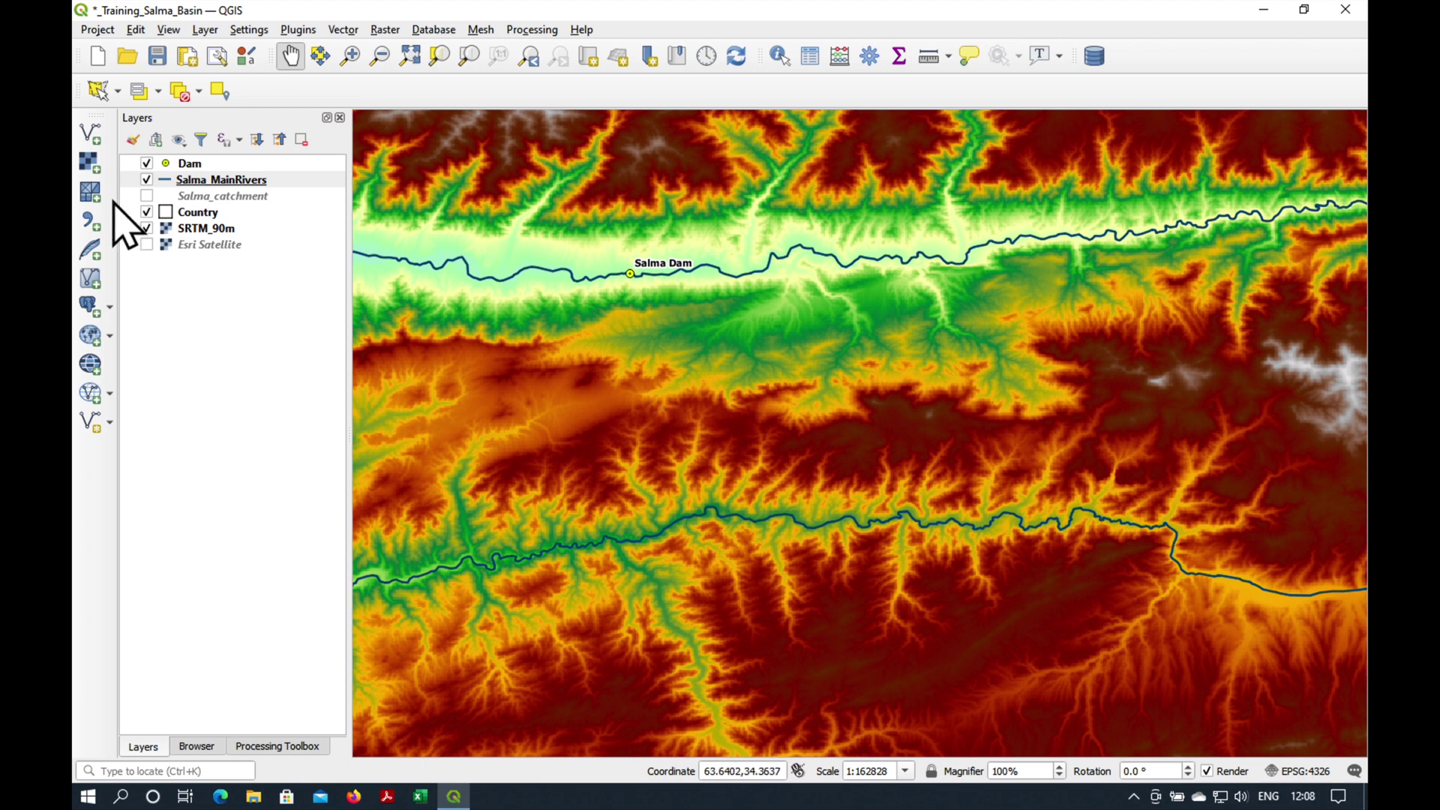
{"action": "left_click", "coordinate": [146, 196]}
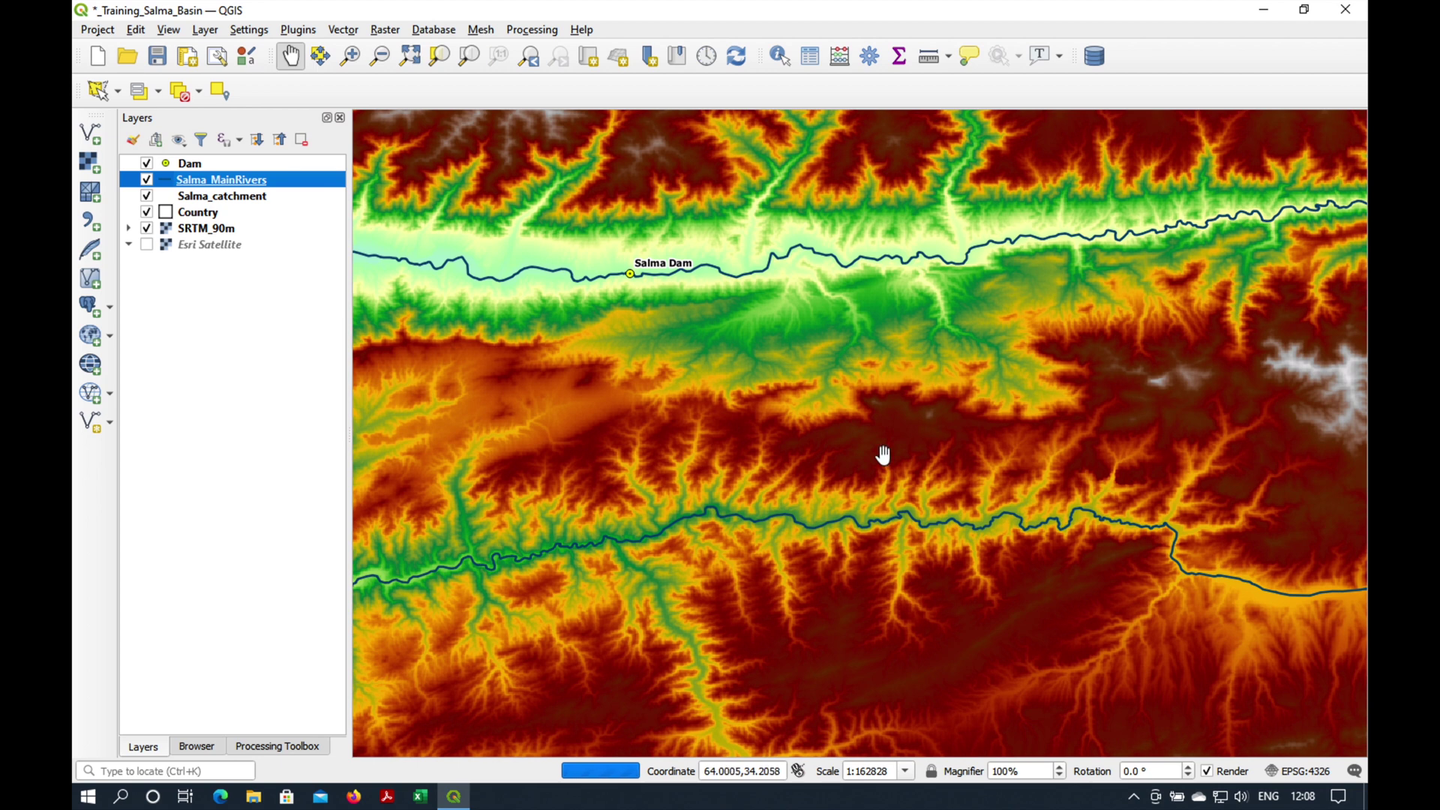
{"action": "scroll", "coordinate": [725, 429], "scroll_direction": "up", "scroll_amount": 1}
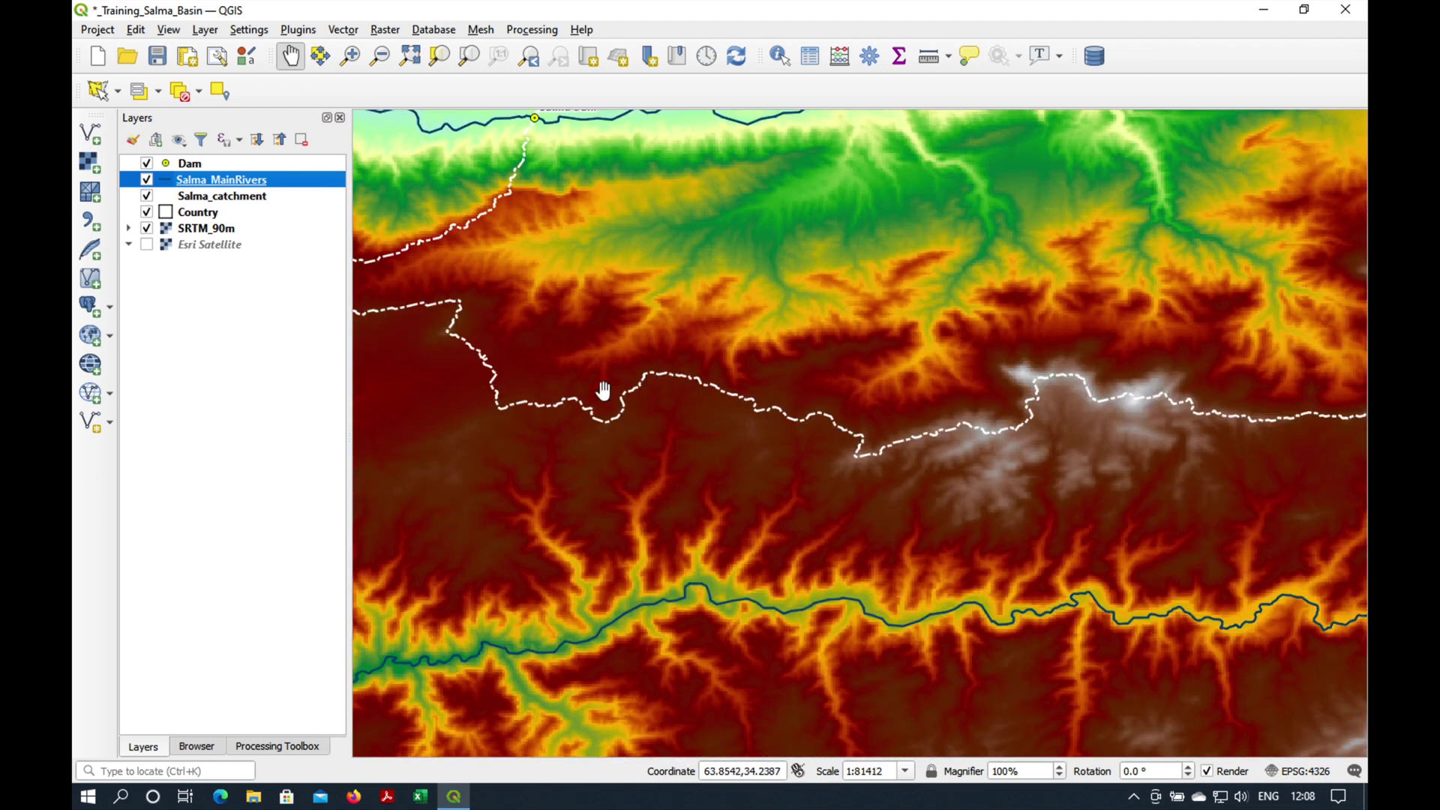
{"action": "left_click_drag", "start_coordinate": [667, 384], "coordinate": [498, 466]}
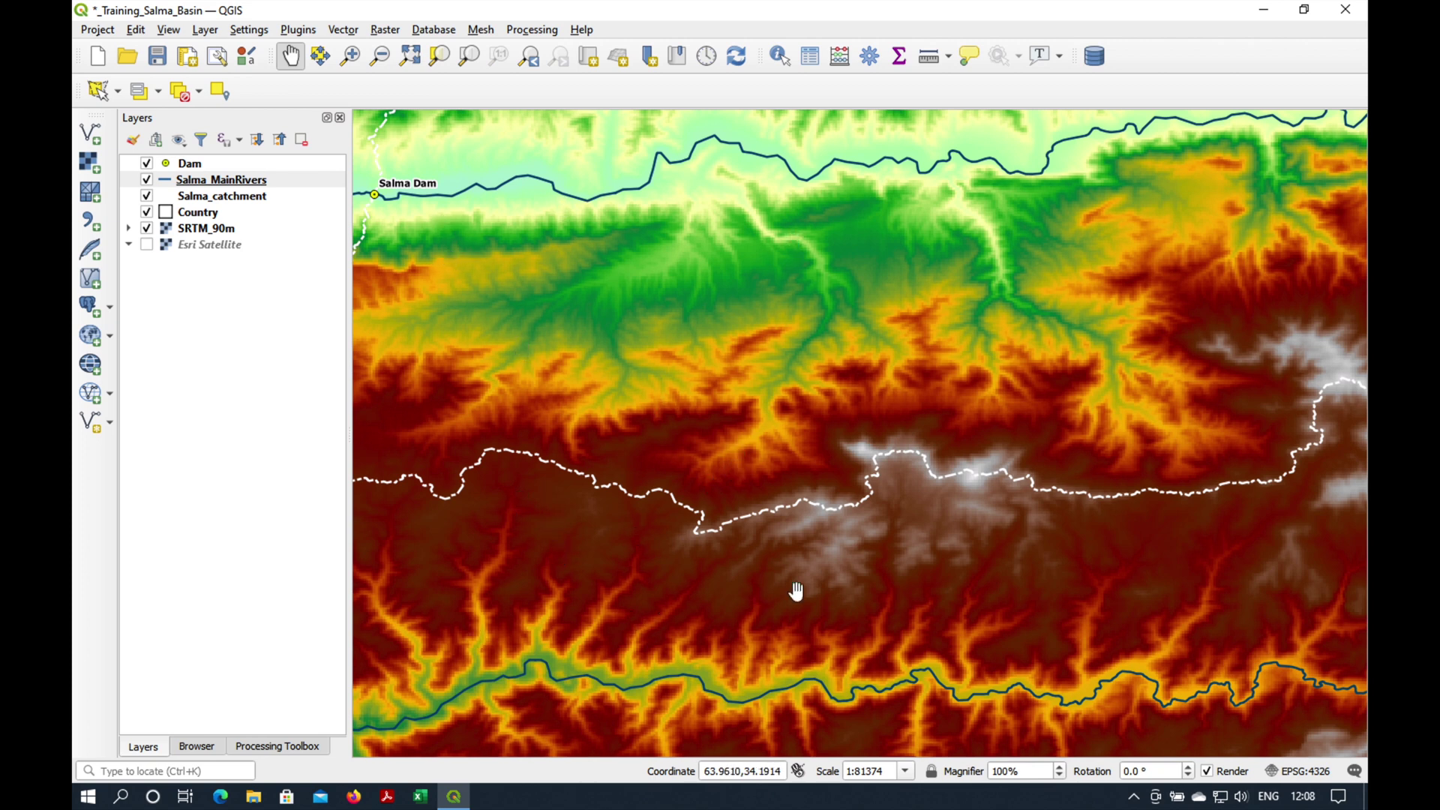
{"action": "scroll", "coordinate": [1008, 589], "scroll_direction": "down", "scroll_amount": 1}
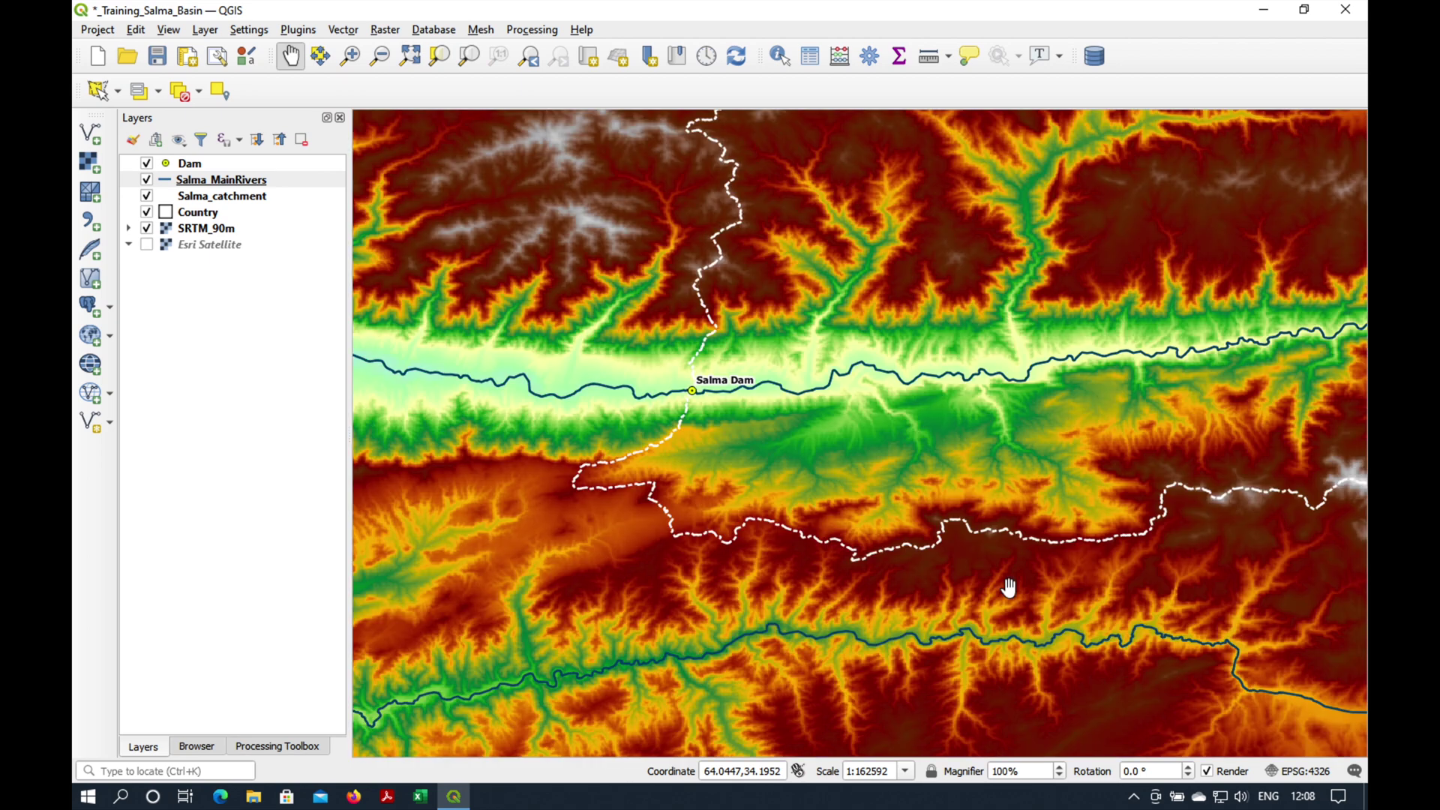
{"action": "left_click", "coordinate": [147, 195]}
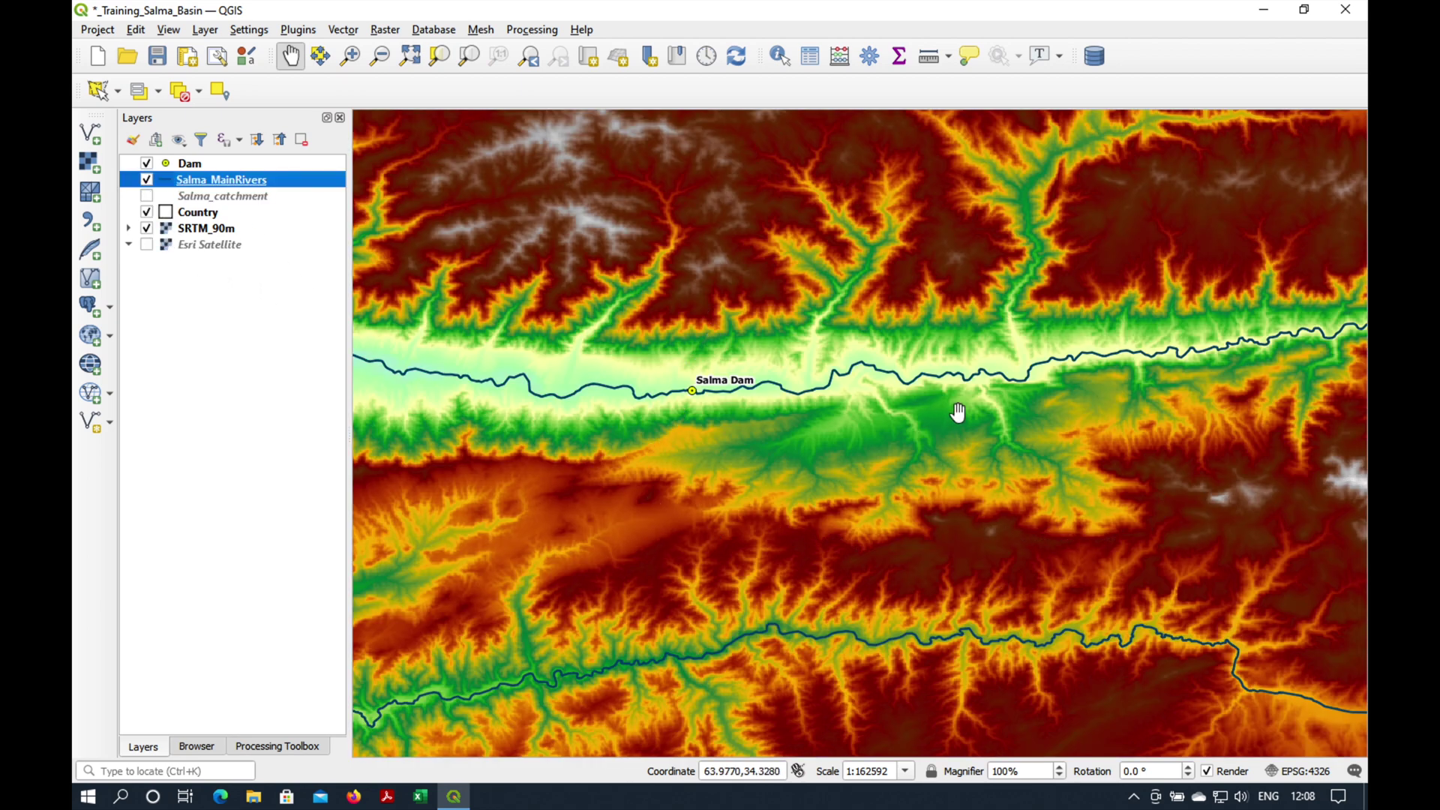
{"action": "scroll", "coordinate": [955, 411], "scroll_direction": "down", "scroll_amount": 1}
{"action": "scroll", "coordinate": [954, 411], "scroll_direction": "down", "scroll_amount": 1}
{"action": "left_click_drag", "start_coordinate": [959, 427], "coordinate": [601, 474]}
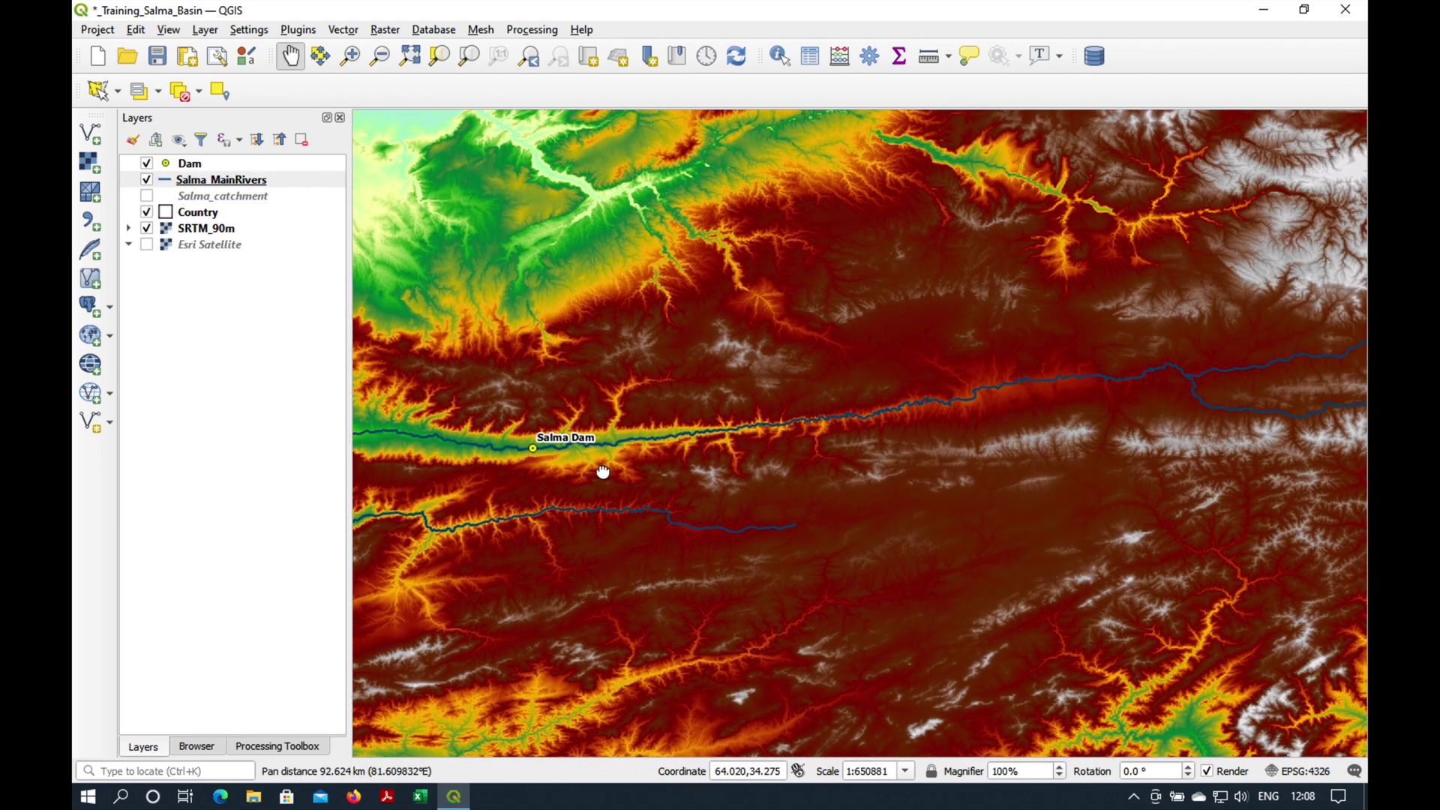
{"action": "scroll", "coordinate": [712, 465], "scroll_direction": "down", "scroll_amount": 1}
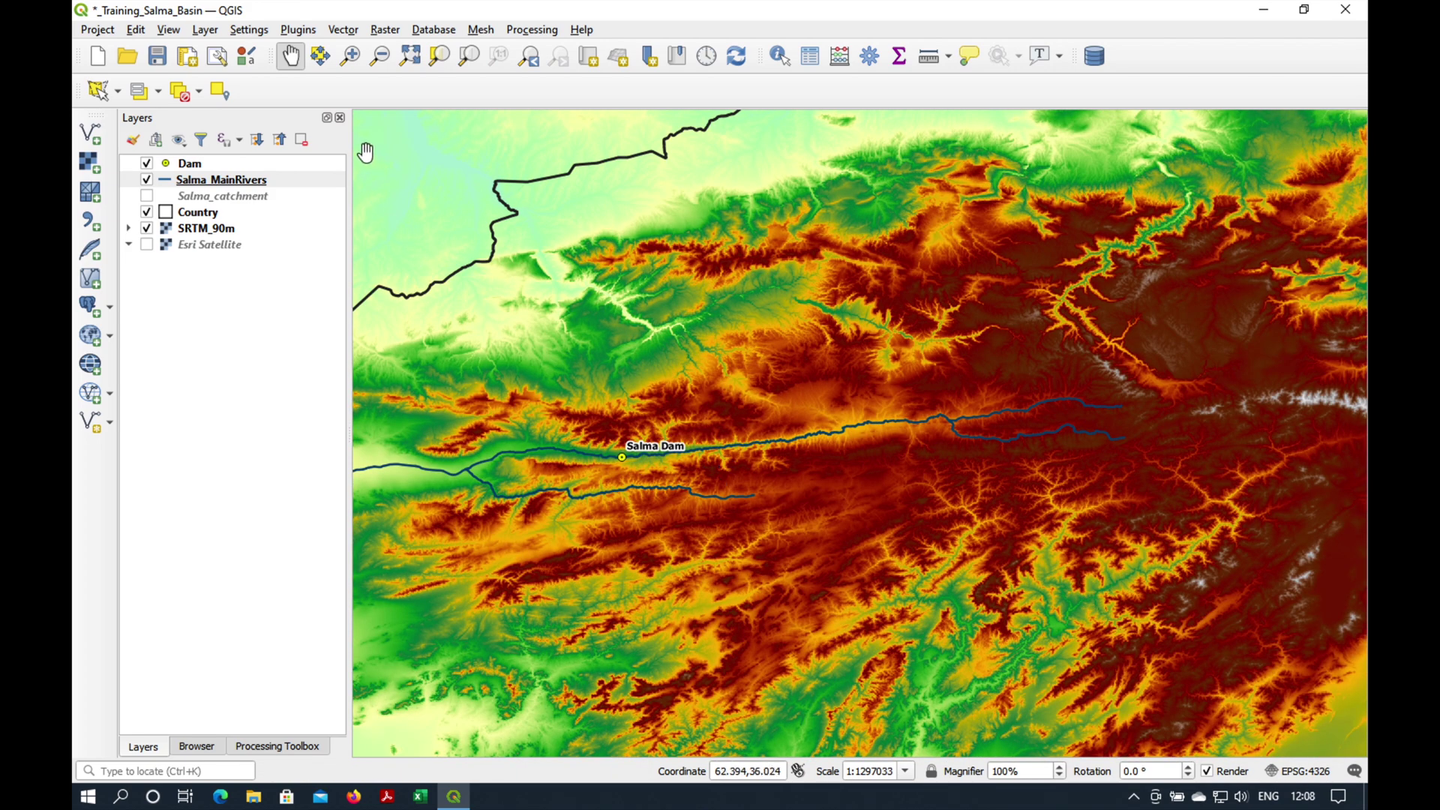
Step: Zoom to Salma Dam and download the 15 SRTM tiles using the canvas extent
{"action": "left_click", "coordinate": [351, 56]}
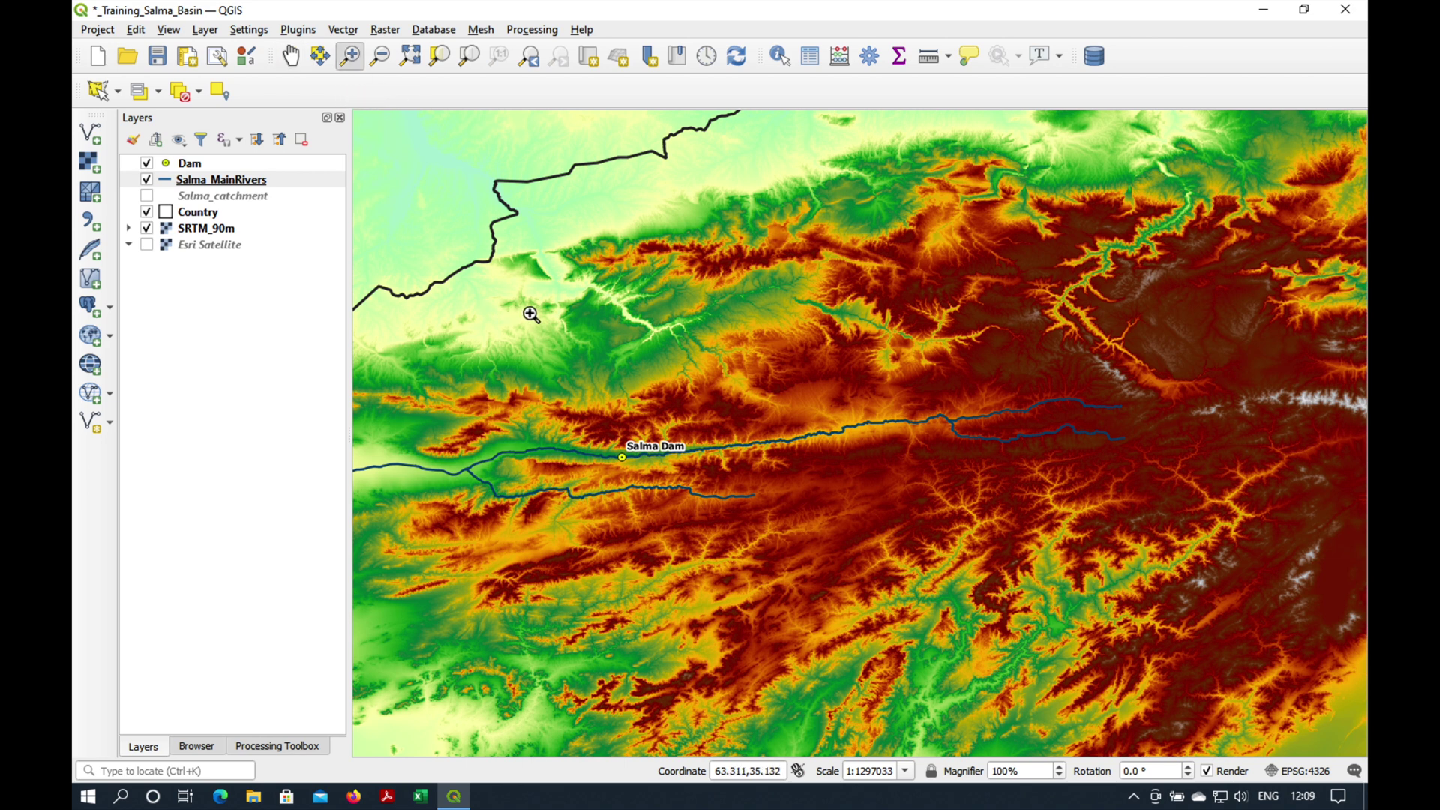
{"action": "left_click_drag", "start_coordinate": [531, 315], "coordinate": [1217, 558]}
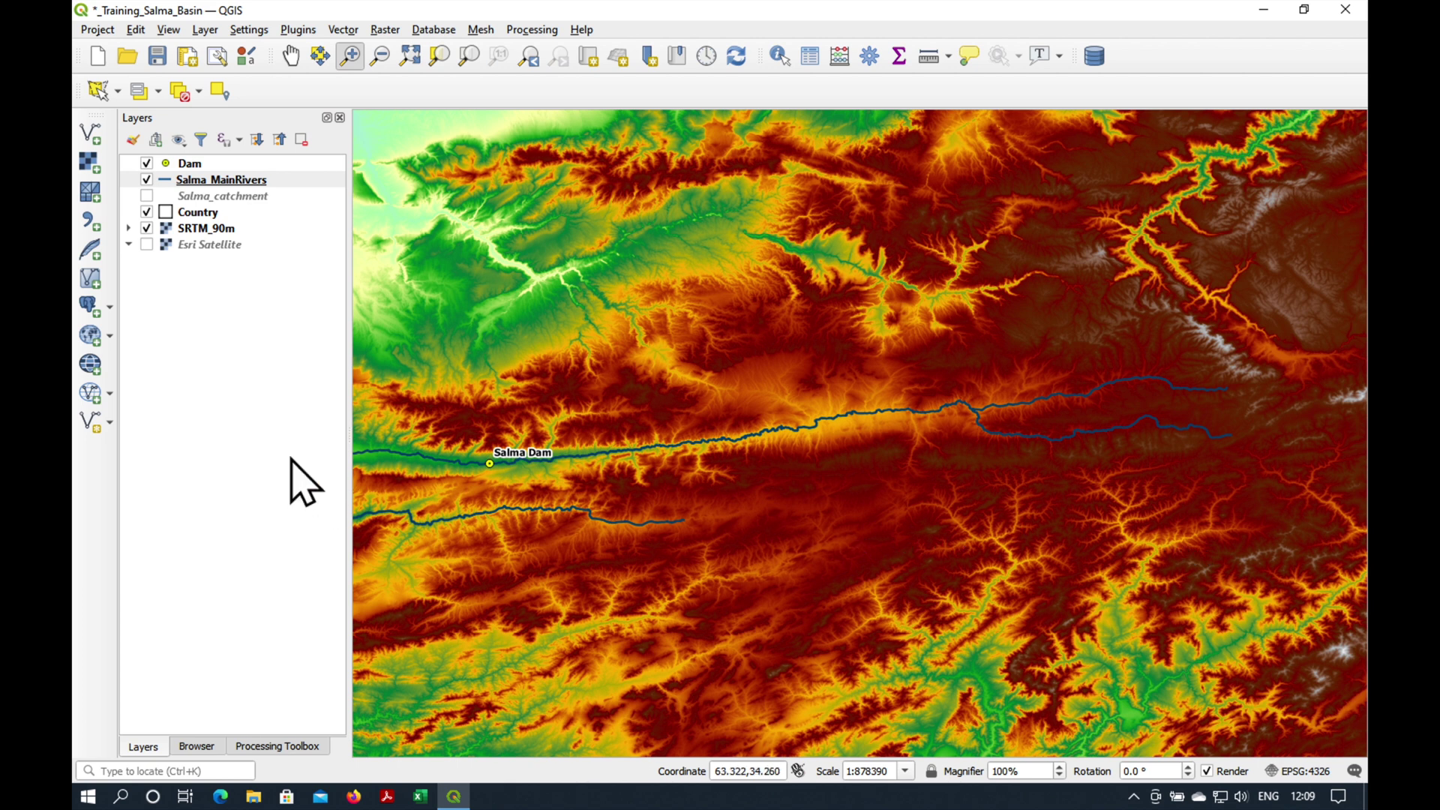
{"action": "left_click", "coordinate": [298, 30]}
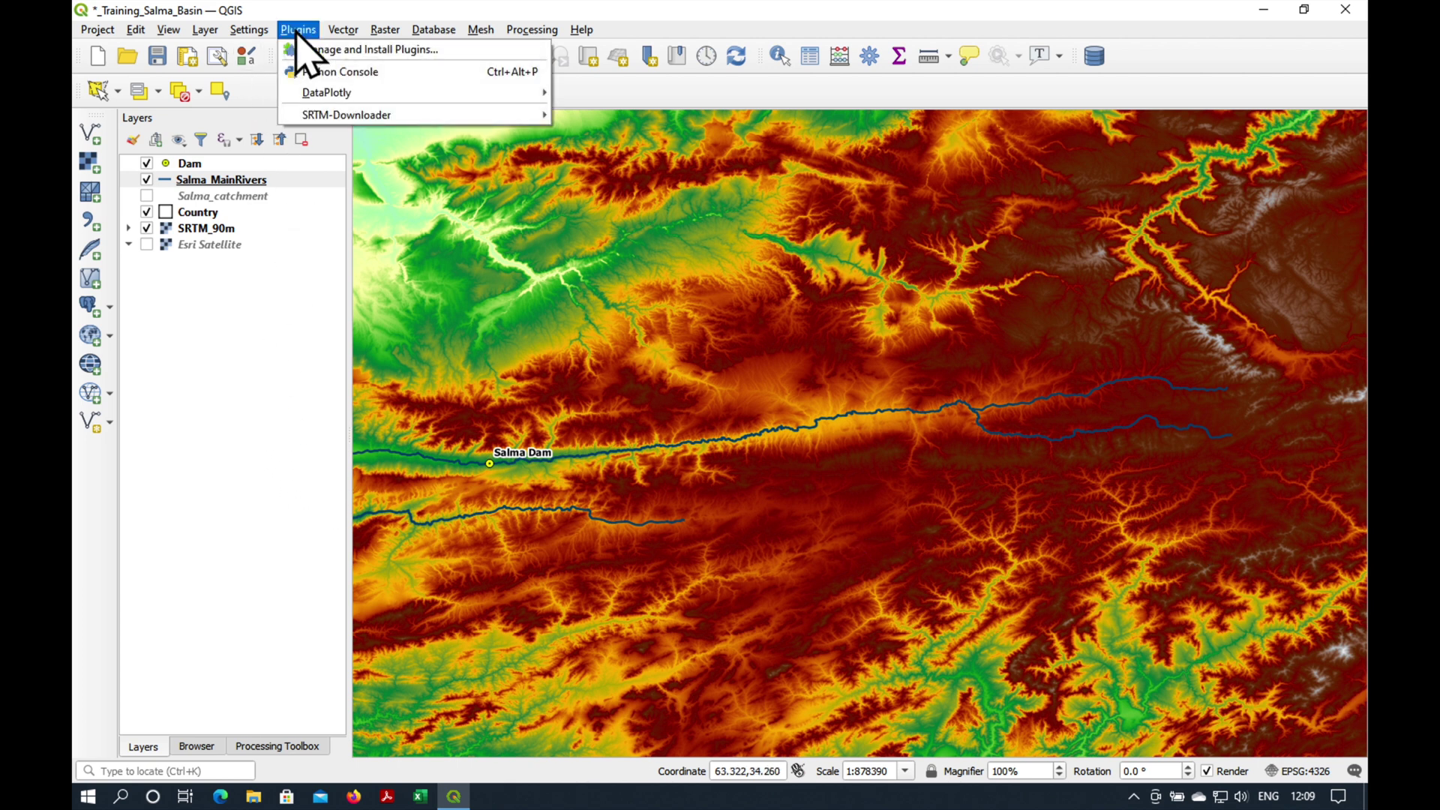
{"action": "mouse_move", "coordinate": [341, 116]}
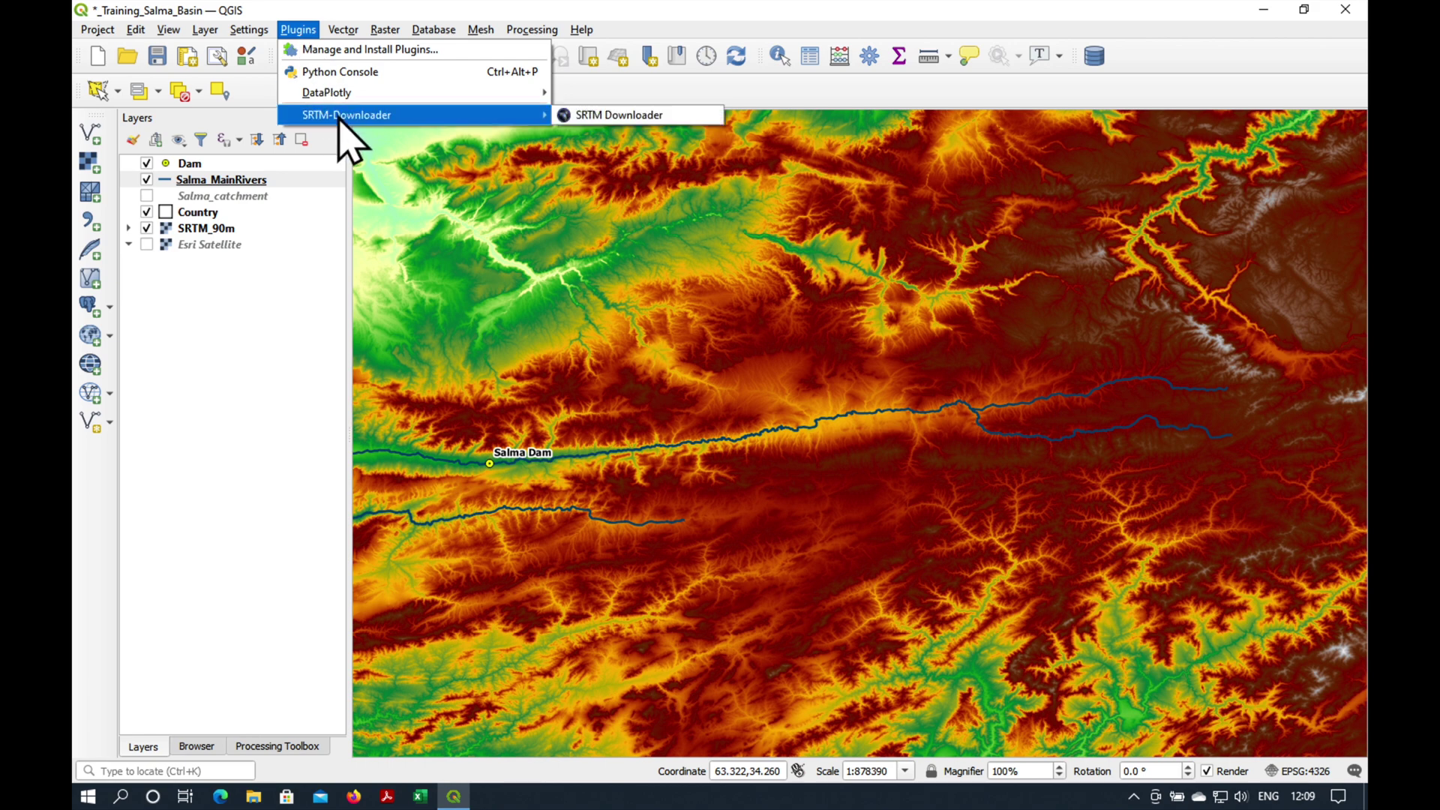
{"action": "left_click", "coordinate": [590, 119]}
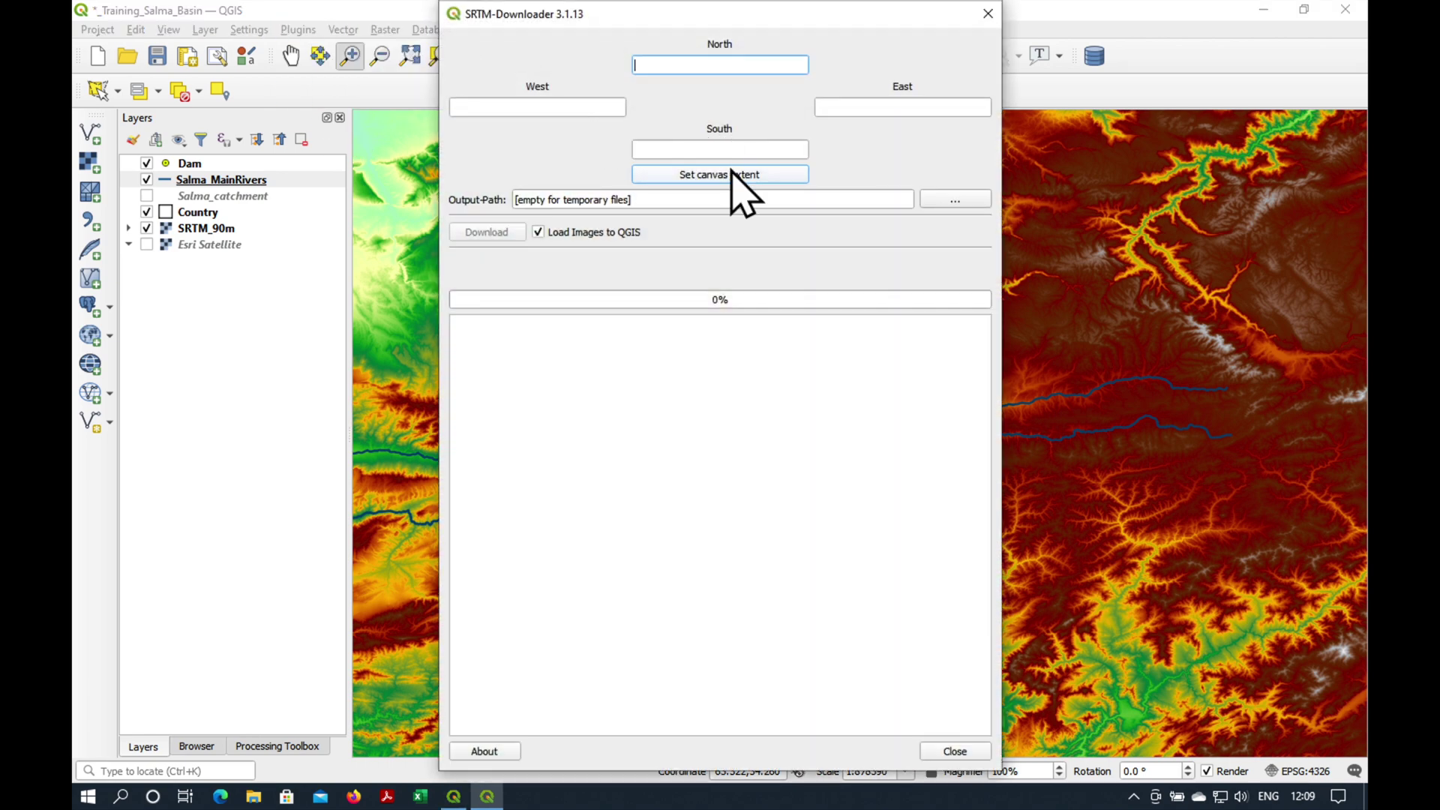
{"action": "left_click", "coordinate": [731, 175]}
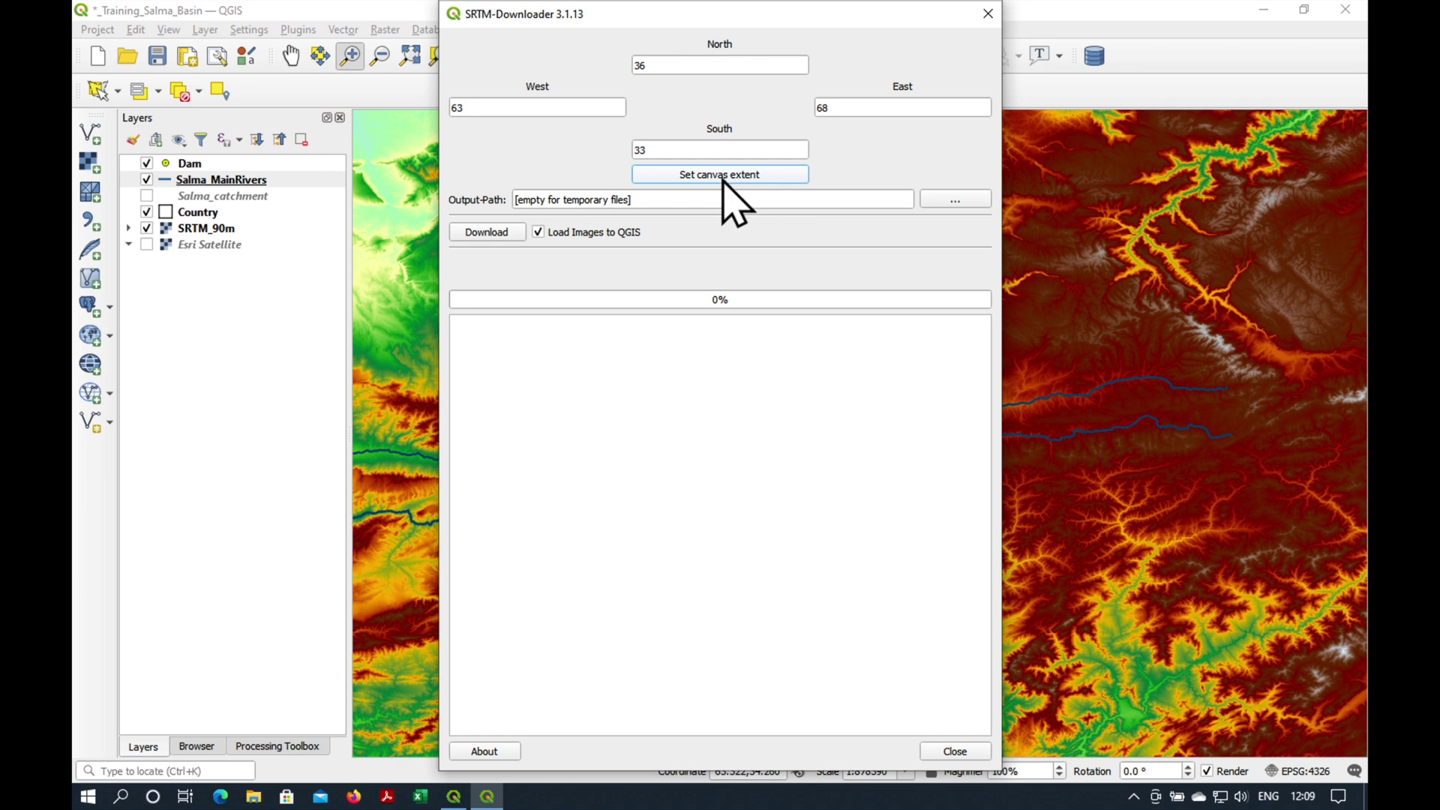
{"action": "left_click", "coordinate": [486, 232]}
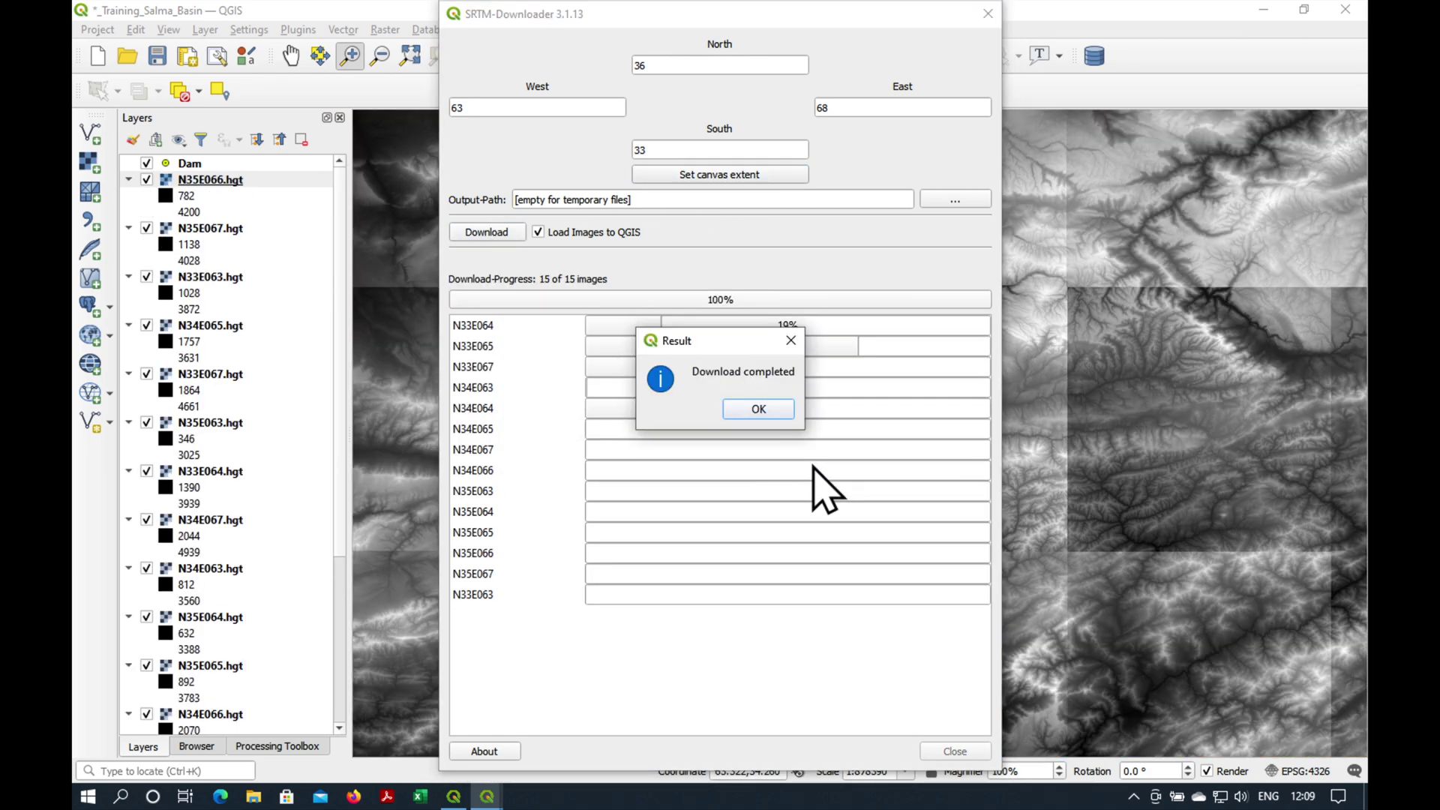
{"action": "left_click", "coordinate": [772, 411]}
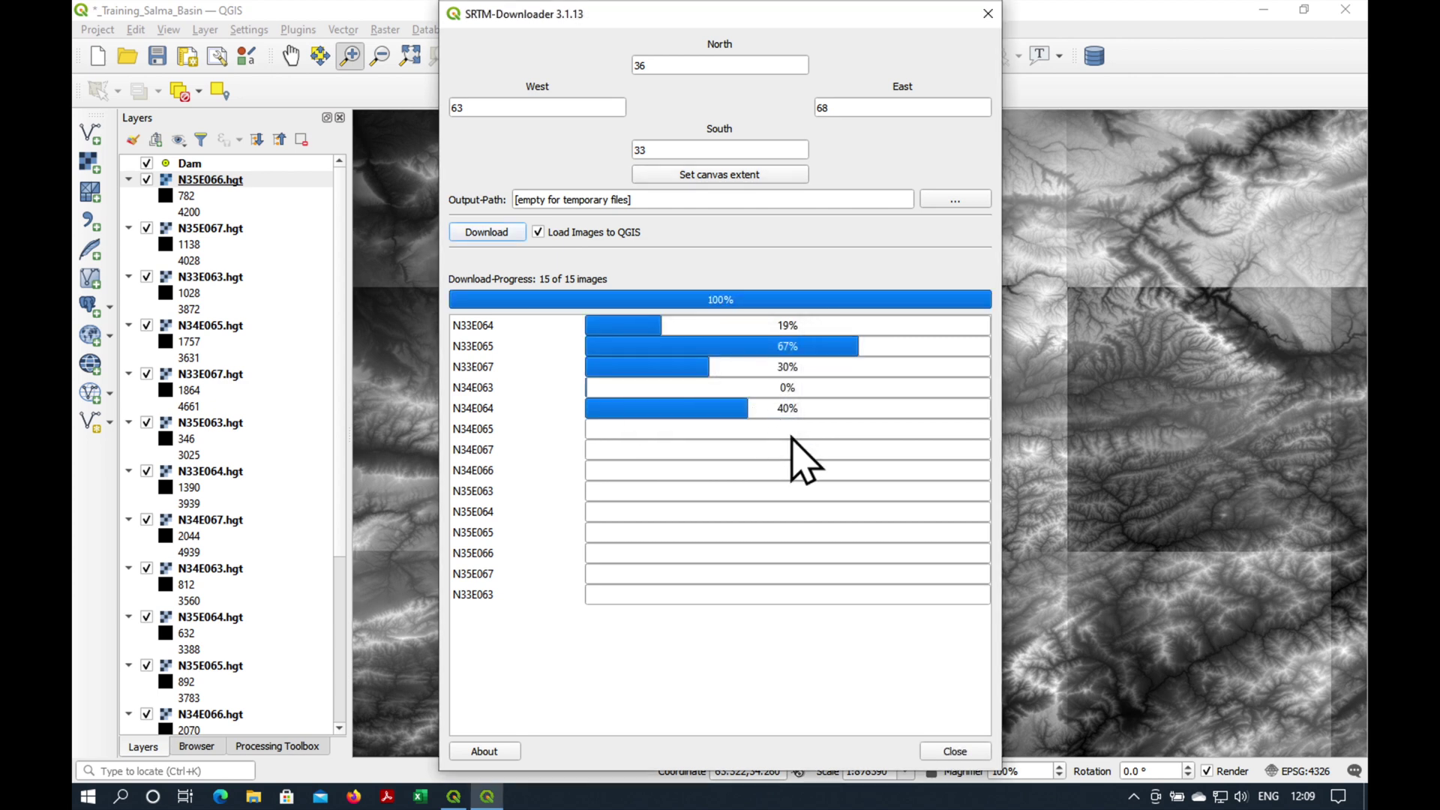
{"action": "left_click", "coordinate": [955, 751]}
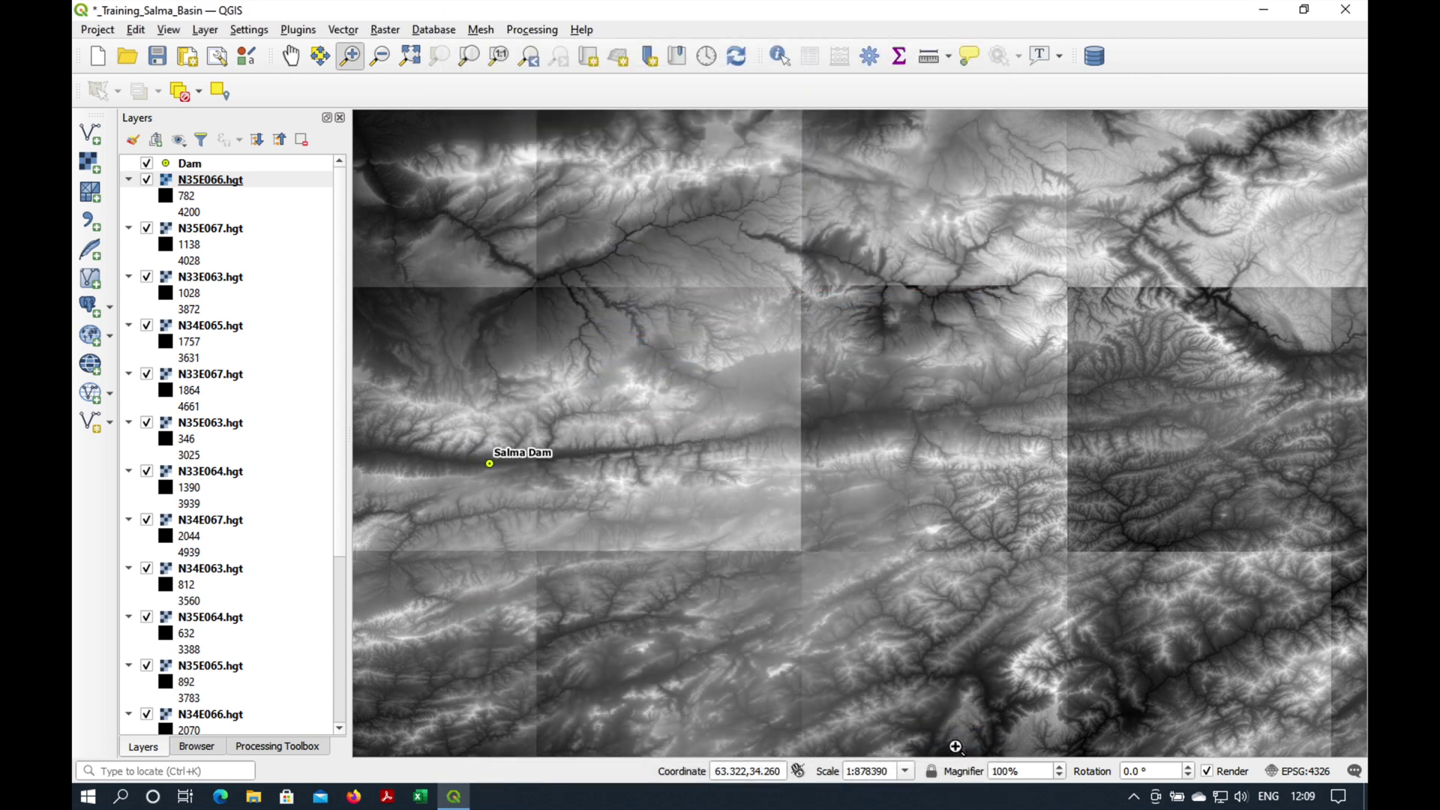
Step: Build a virtual raster from all fifteen .hgt tiles, excluding Esri Satellite and SRTM_90m
{"action": "scroll", "coordinate": [881, 622], "scroll_direction": "down", "scroll_amount": 2}
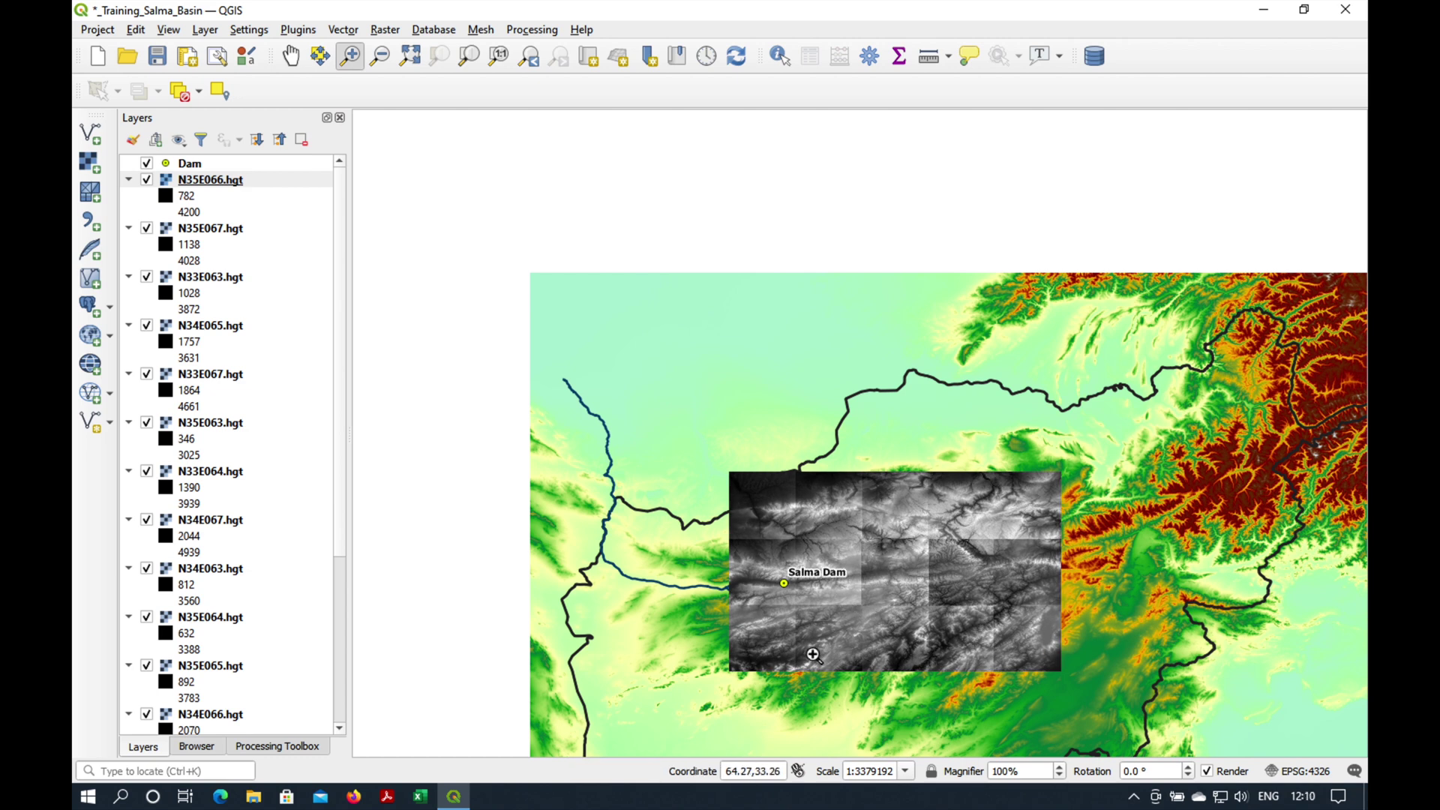
{"action": "scroll", "coordinate": [802, 627], "scroll_direction": "up", "scroll_amount": 1}
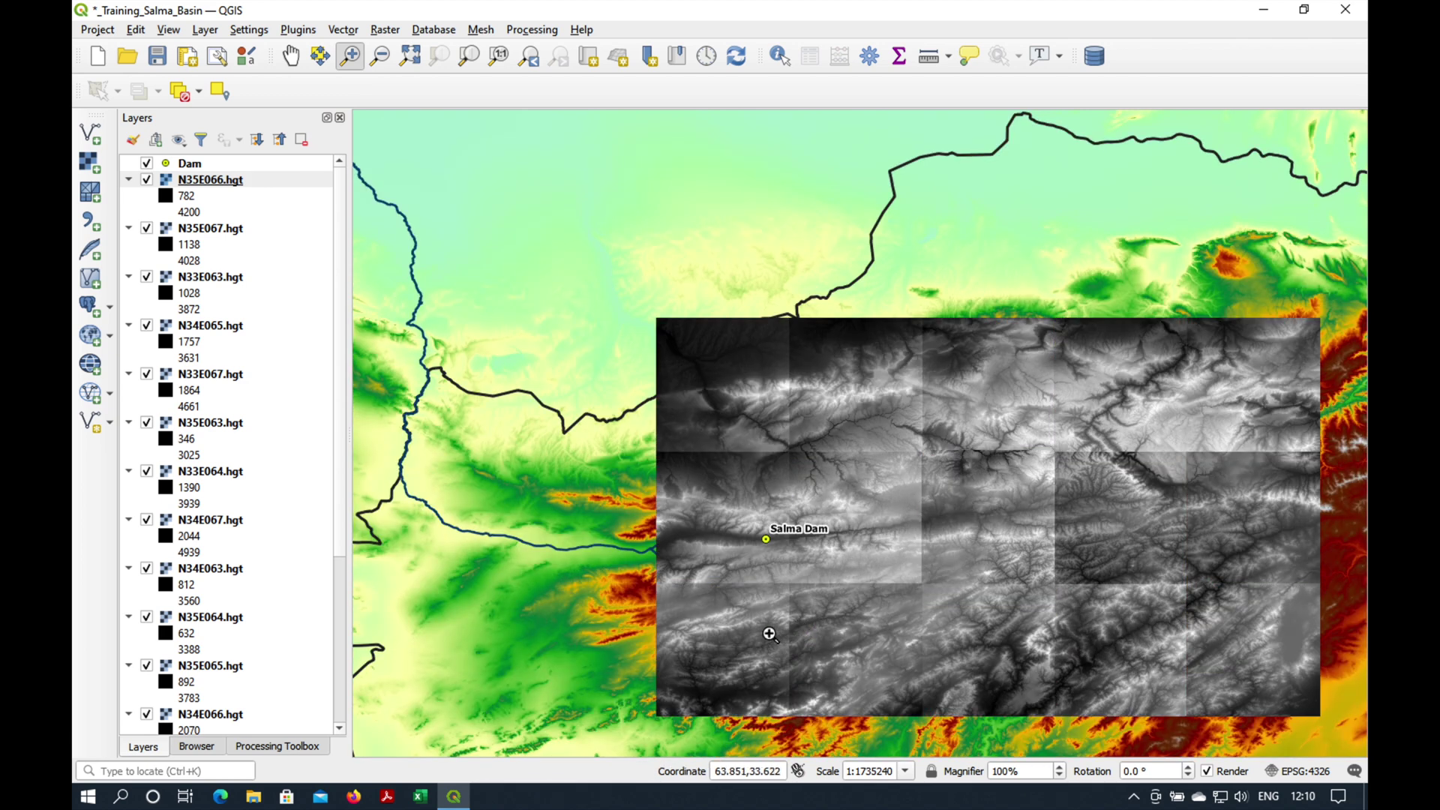
{"action": "left_click", "coordinate": [386, 30]}
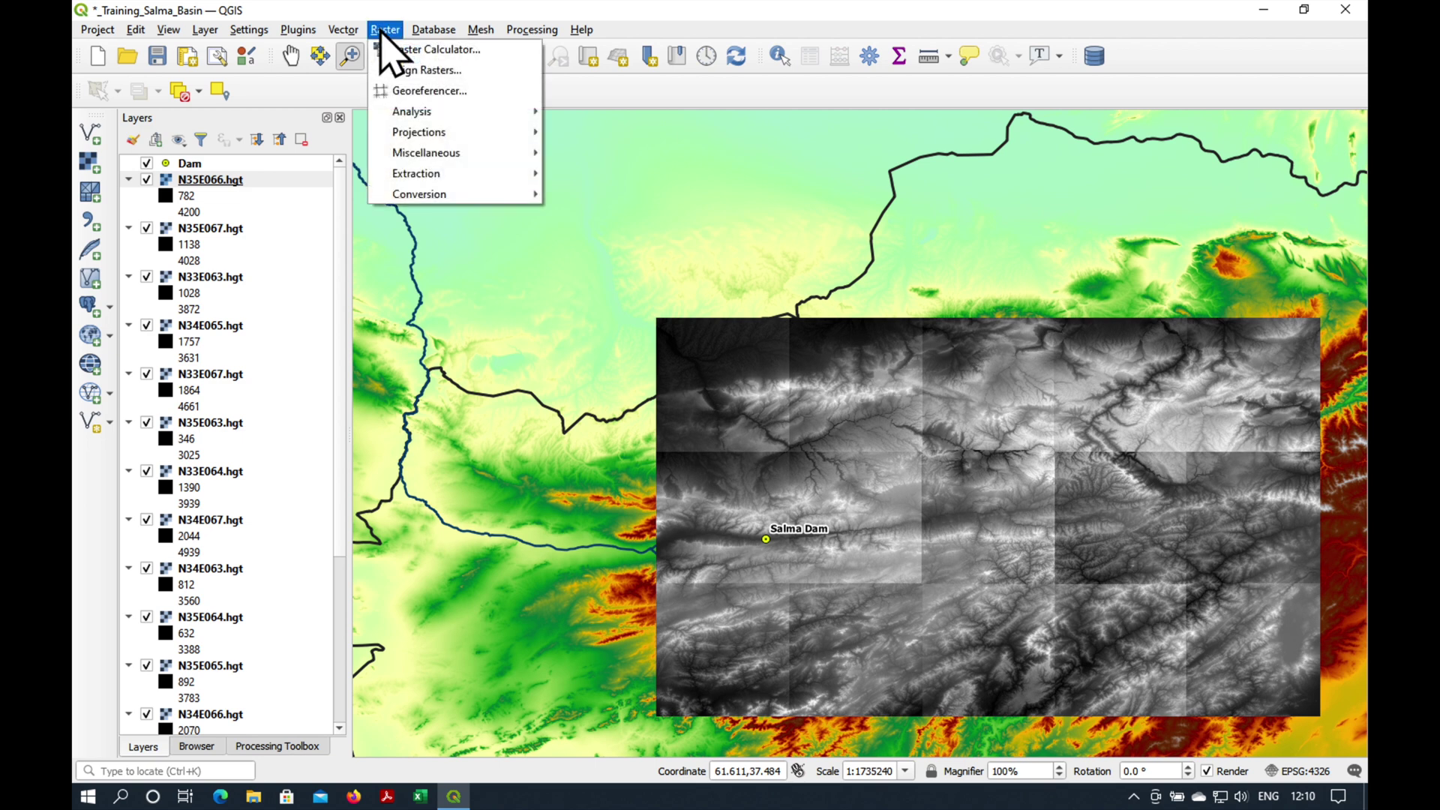
{"action": "mouse_move", "coordinate": [412, 154]}
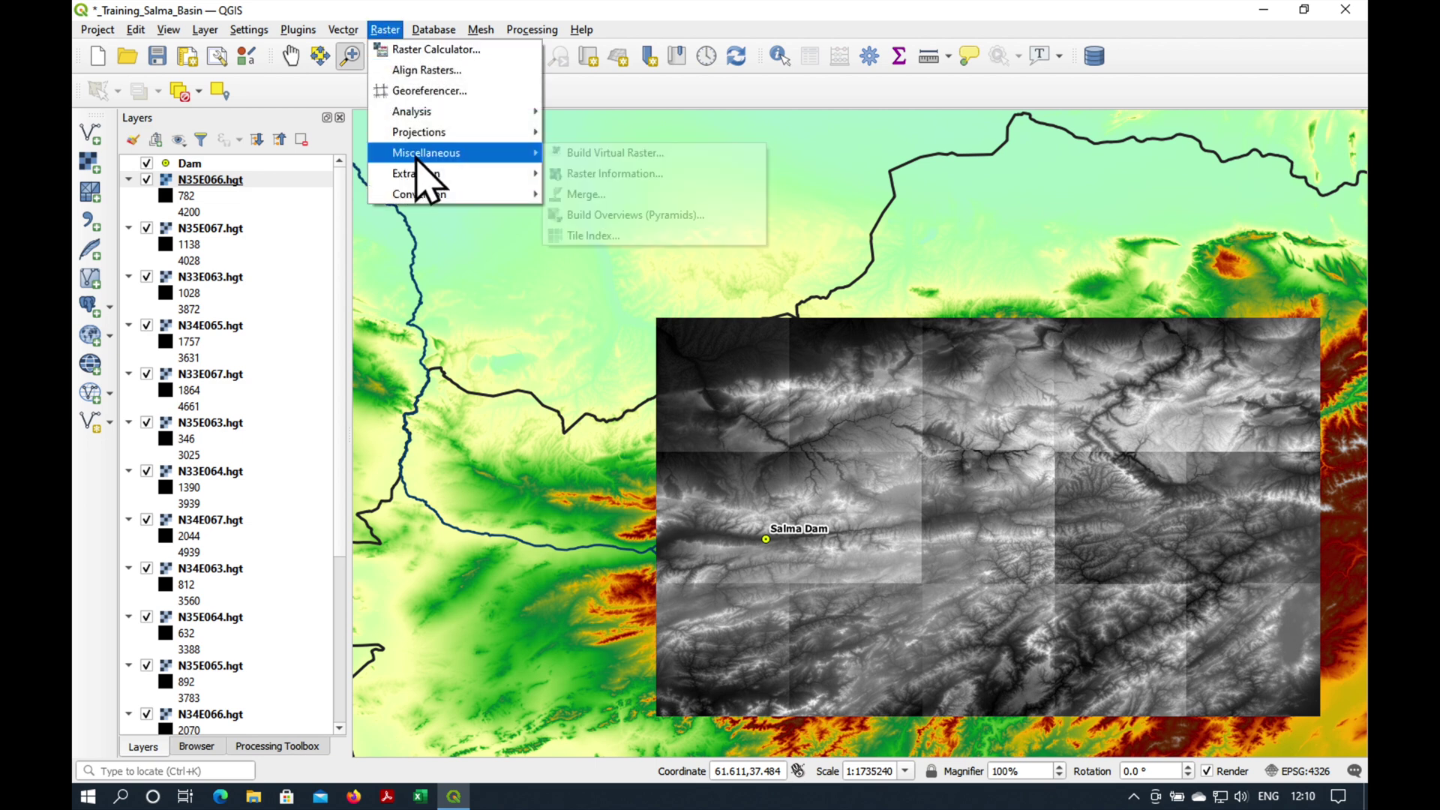
{"action": "left_click", "coordinate": [649, 154]}
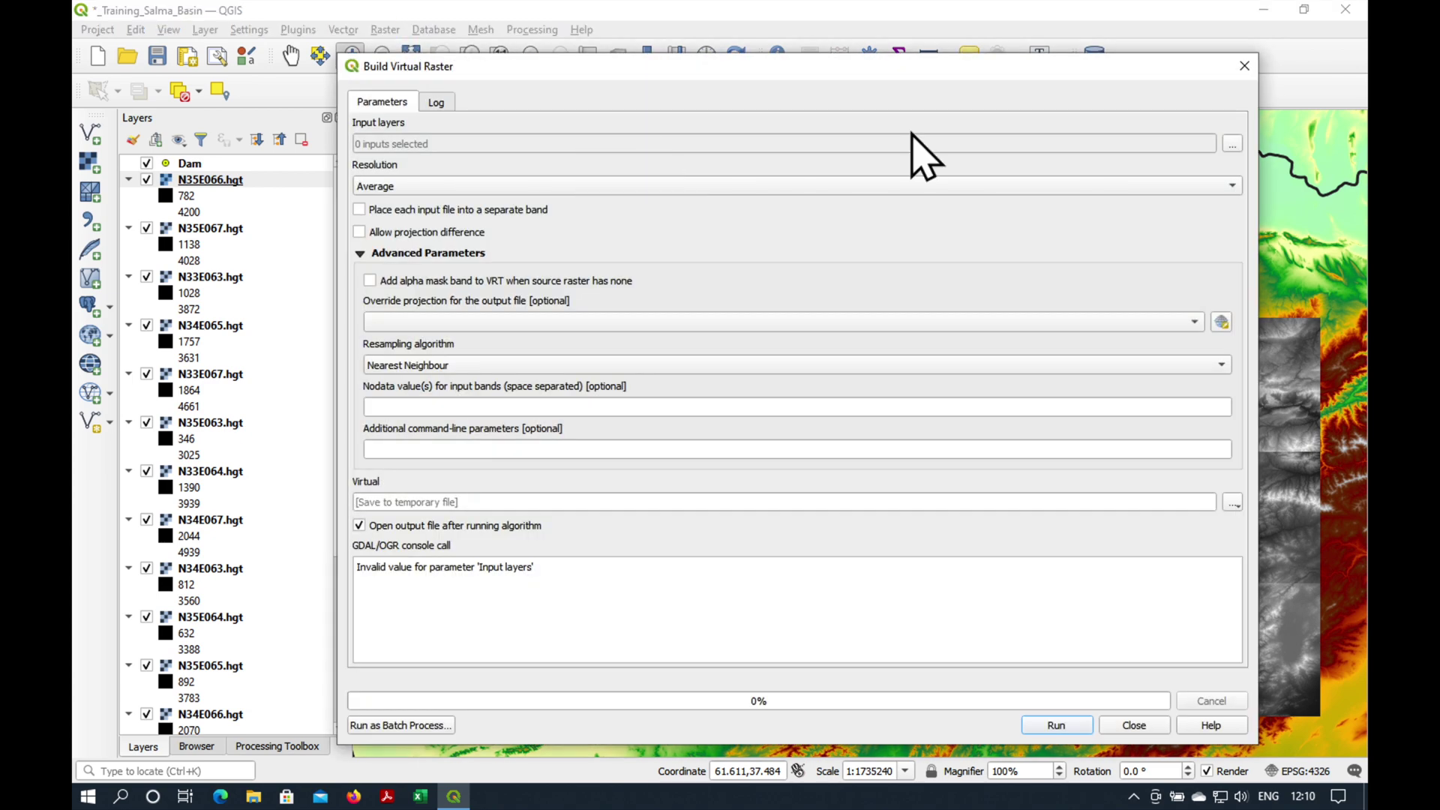
{"action": "left_click", "coordinate": [1232, 144]}
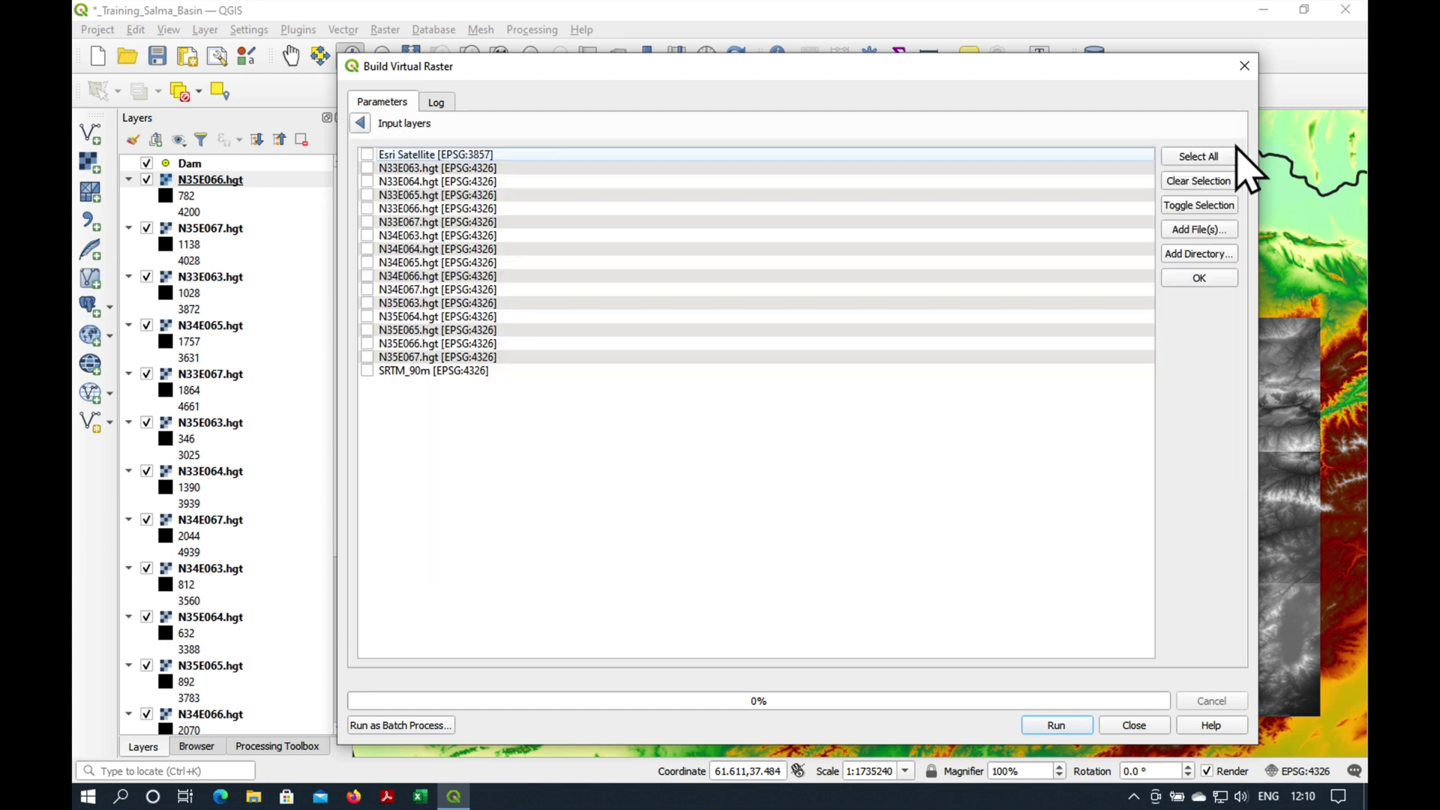
{"action": "left_click", "coordinate": [1218, 155]}
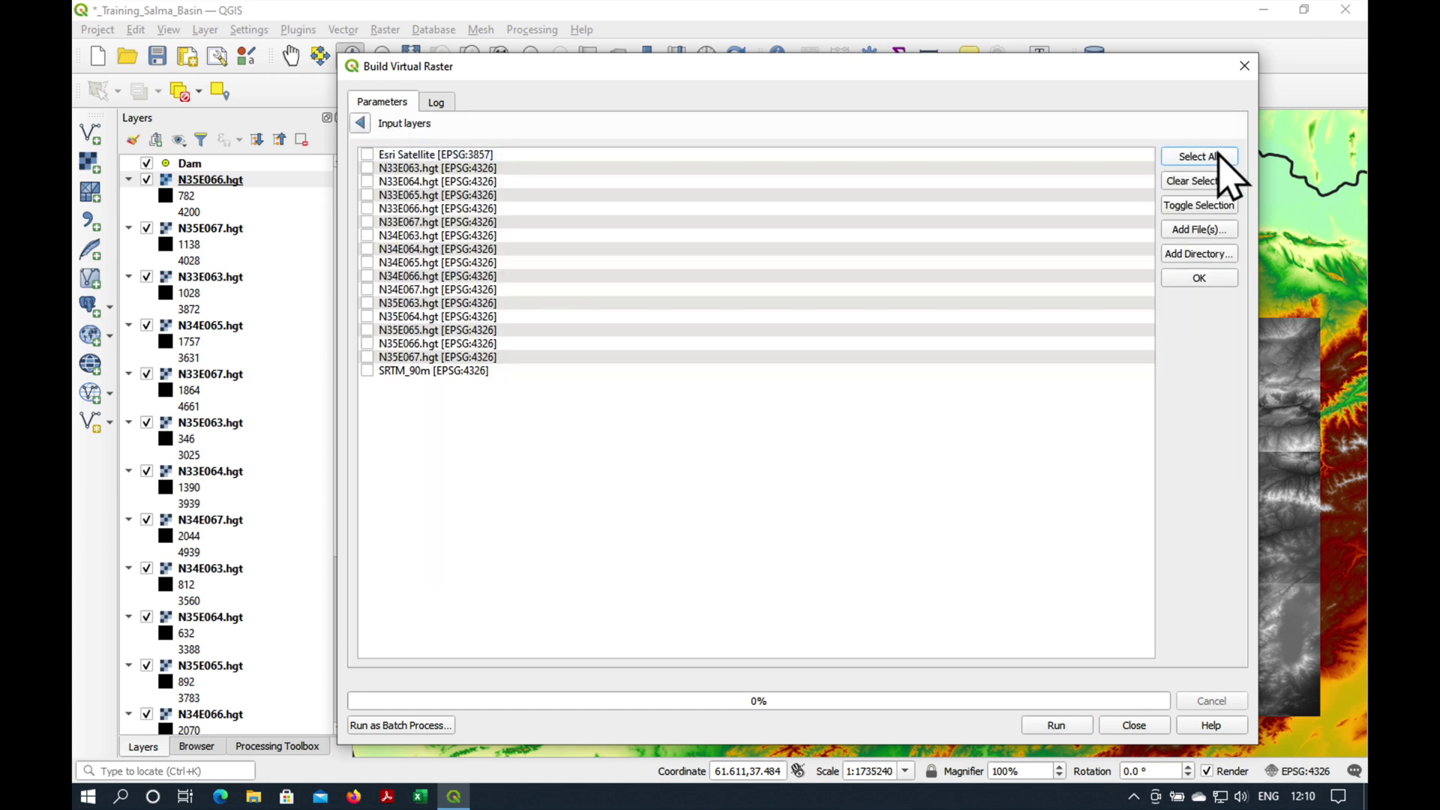
{"action": "left_click", "coordinate": [1218, 156]}
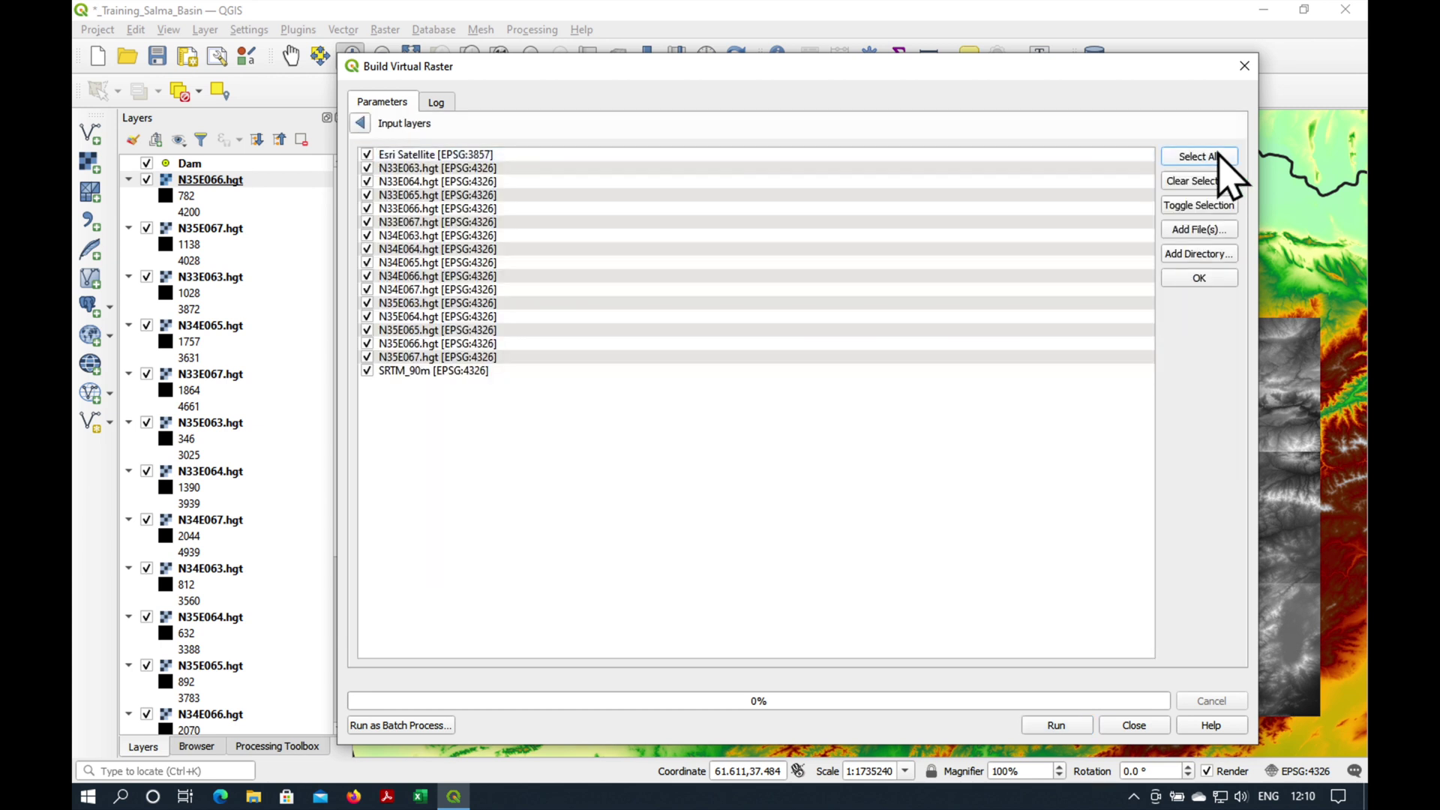
{"action": "left_click", "coordinate": [374, 154]}
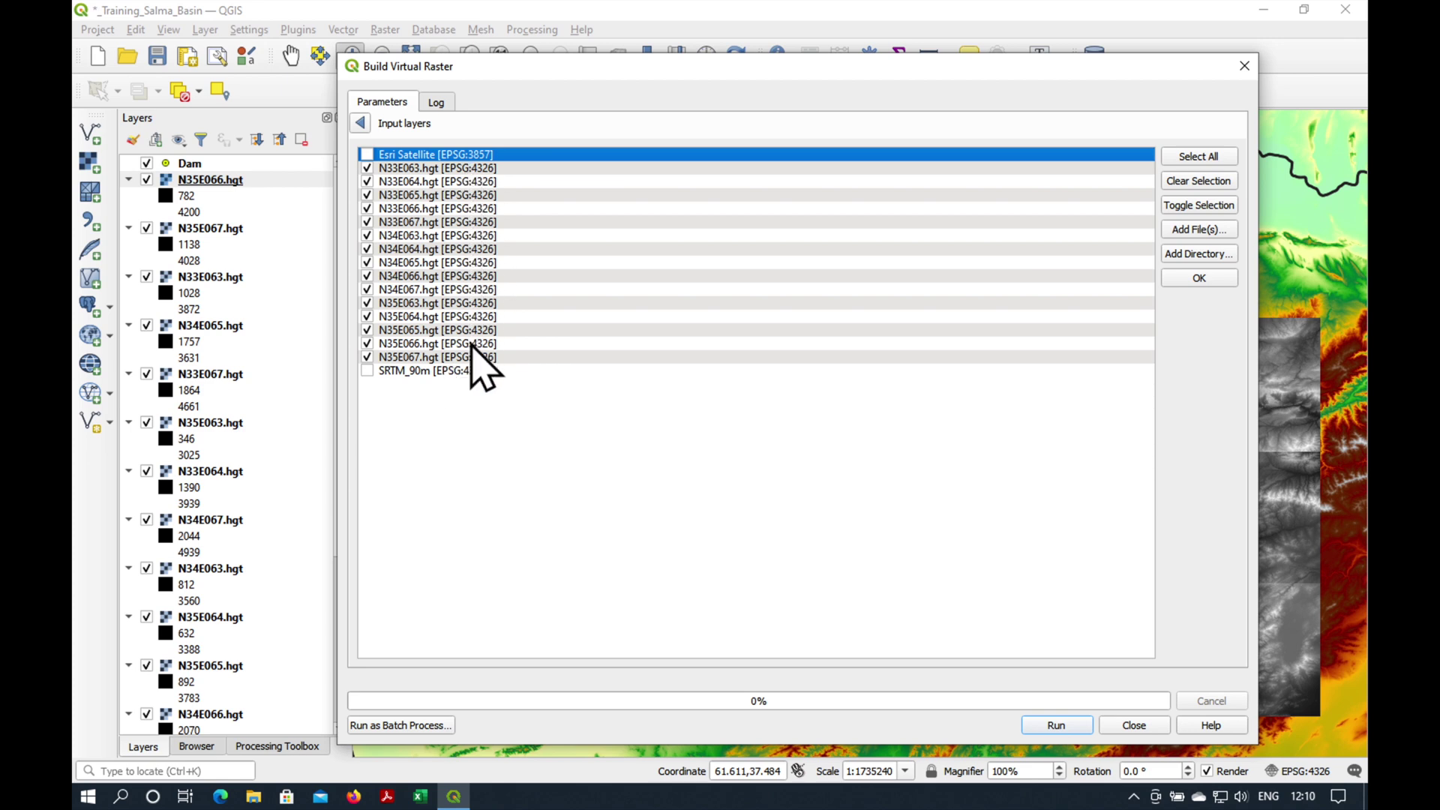
{"action": "left_click", "coordinate": [1075, 728]}
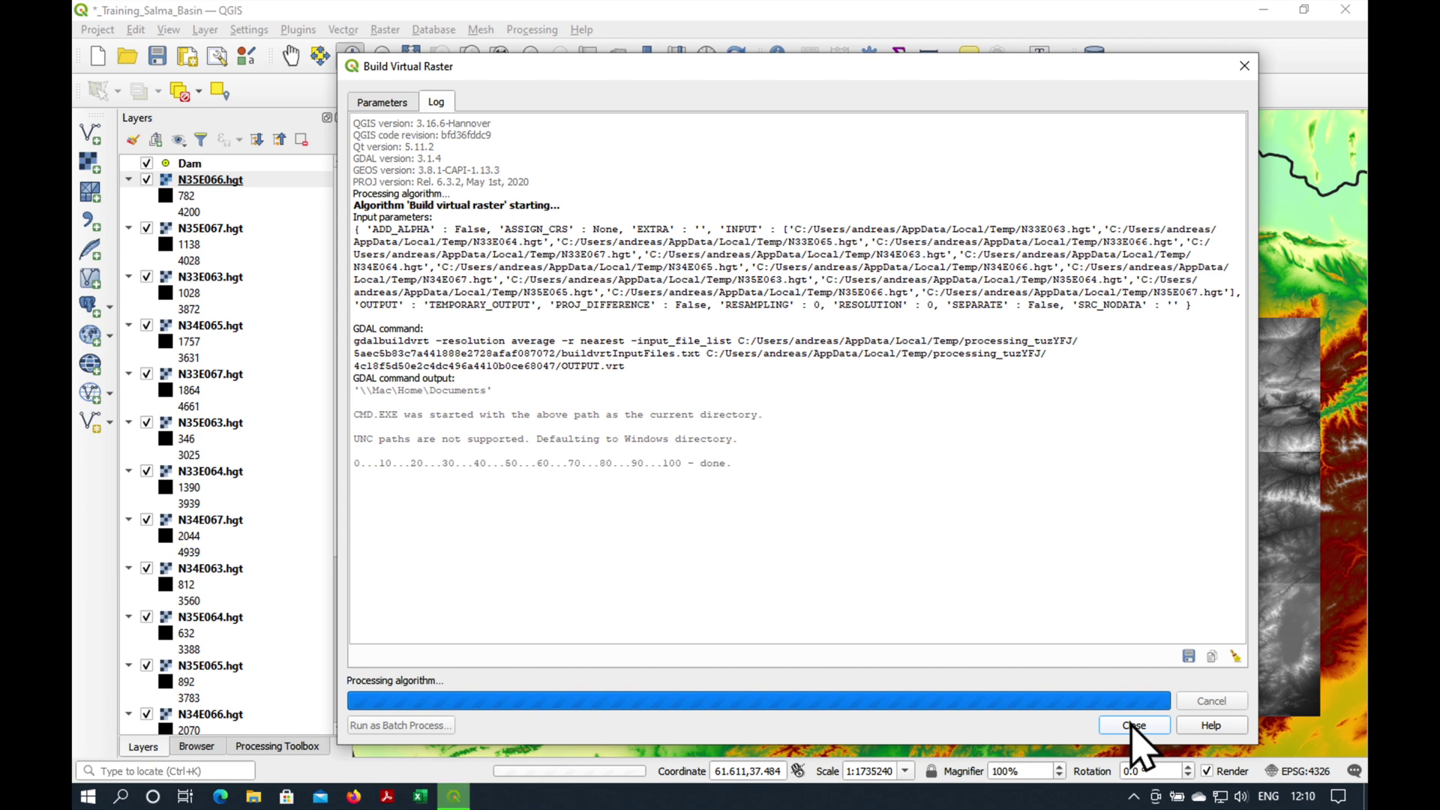
{"action": "left_click", "coordinate": [1132, 724]}
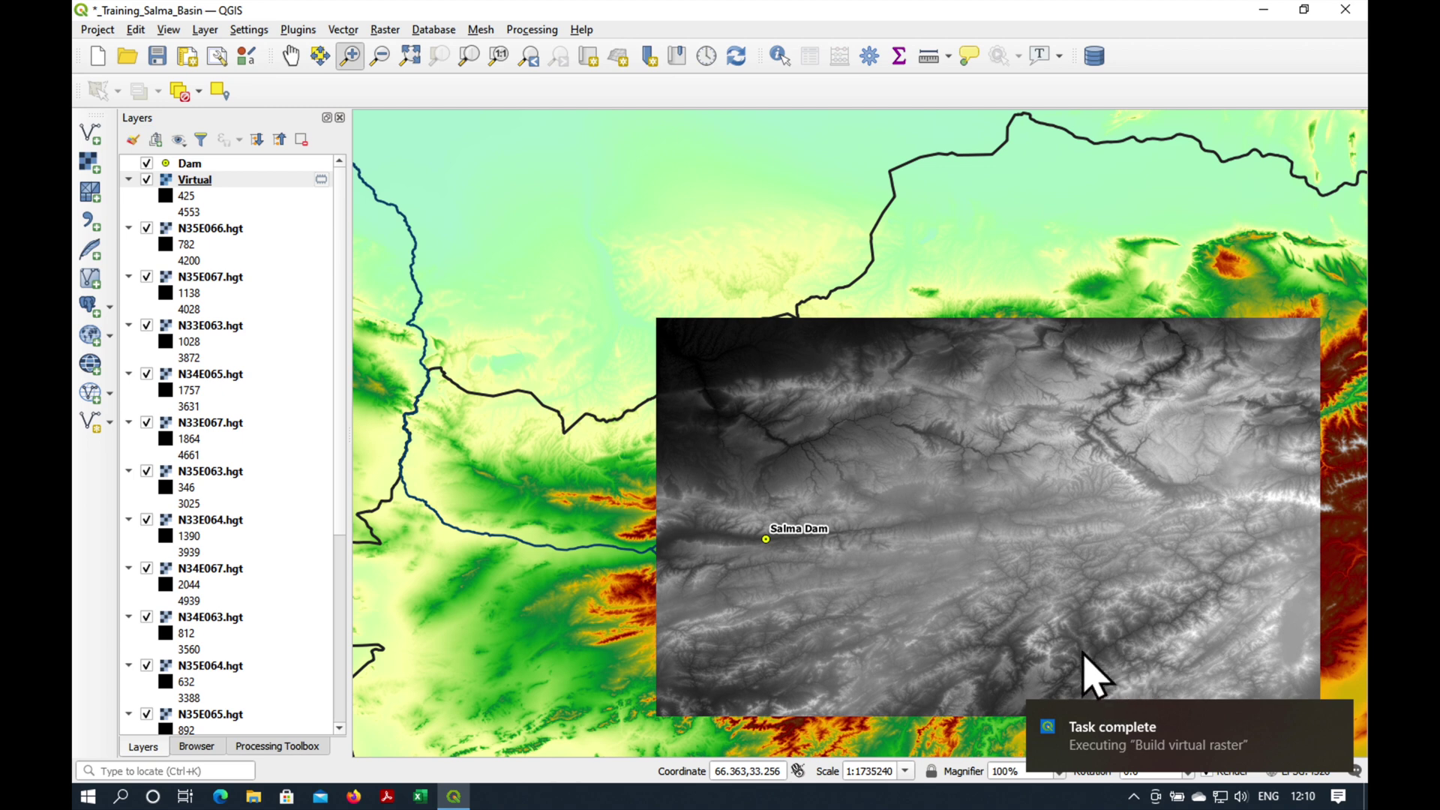
Step: Collapse the legend entries of all fifteen .hgt tile layers, N35E066 through N33E066
{"action": "left_click", "coordinate": [128, 227]}
{"action": "left_click", "coordinate": [129, 244]}
{"action": "left_click", "coordinate": [128, 260]}
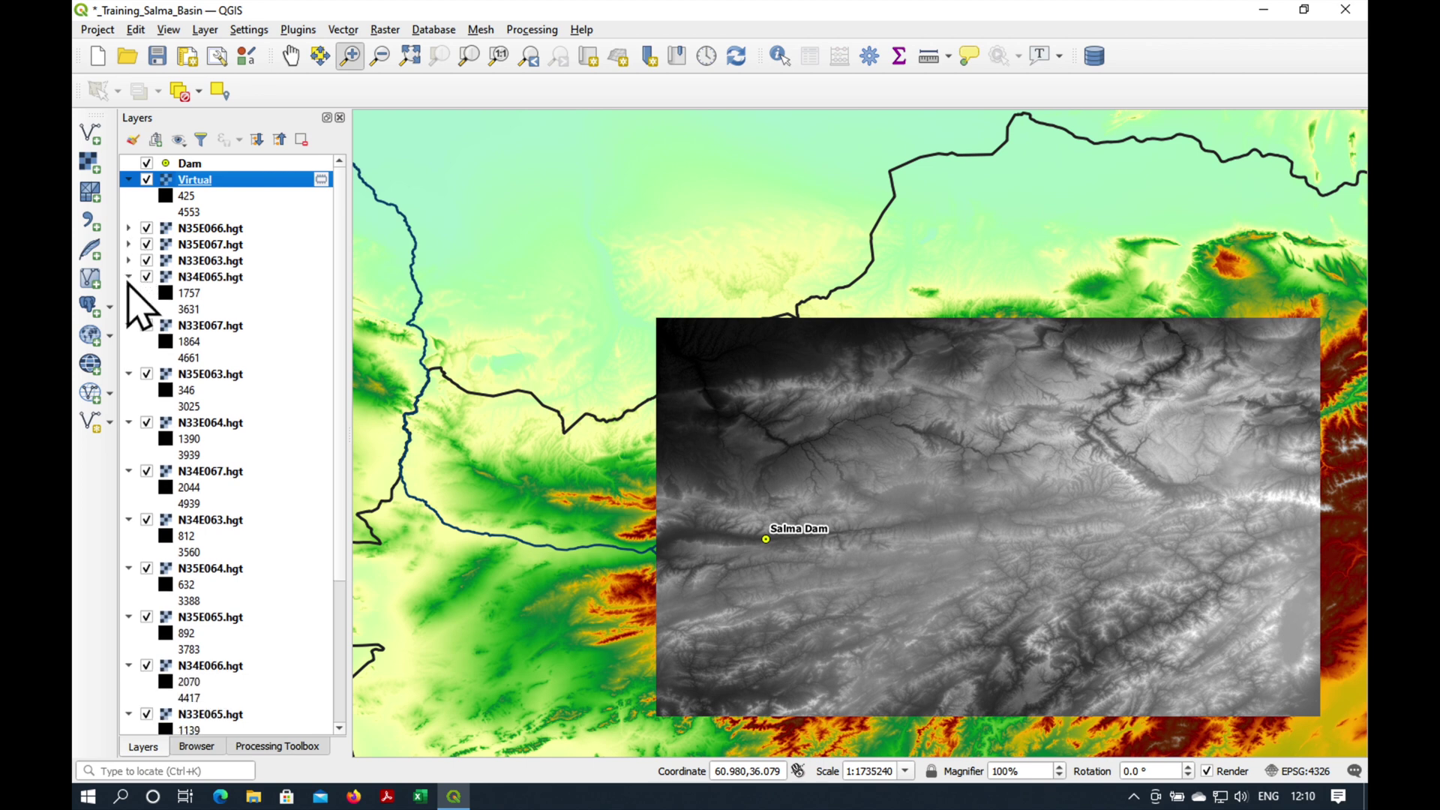
{"action": "left_click", "coordinate": [128, 276]}
{"action": "left_click", "coordinate": [129, 292]}
{"action": "left_click", "coordinate": [128, 309]}
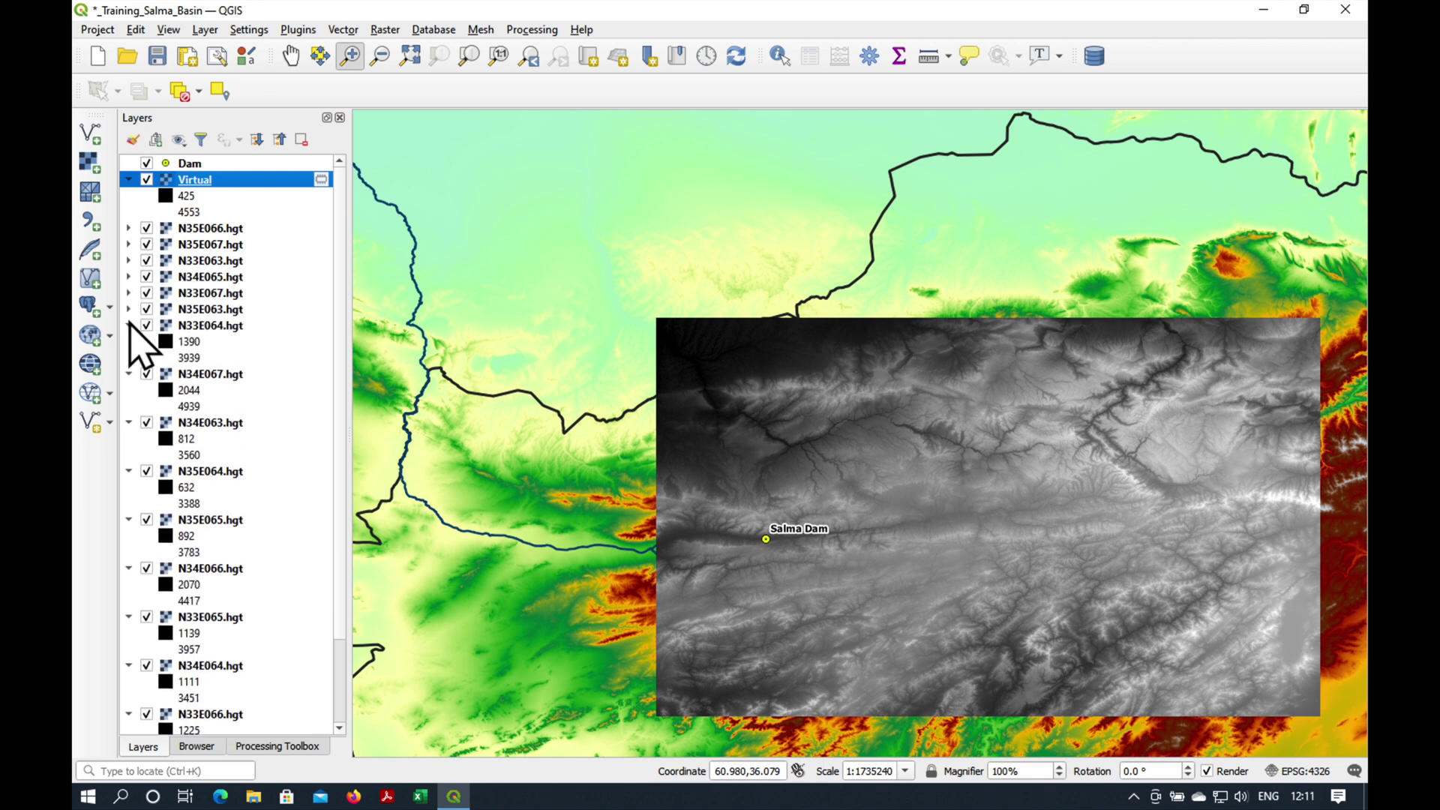
{"action": "left_click", "coordinate": [128, 324]}
{"action": "left_click", "coordinate": [129, 341]}
{"action": "left_click", "coordinate": [129, 357]}
{"action": "left_click", "coordinate": [129, 373]}
{"action": "left_click", "coordinate": [128, 390]}
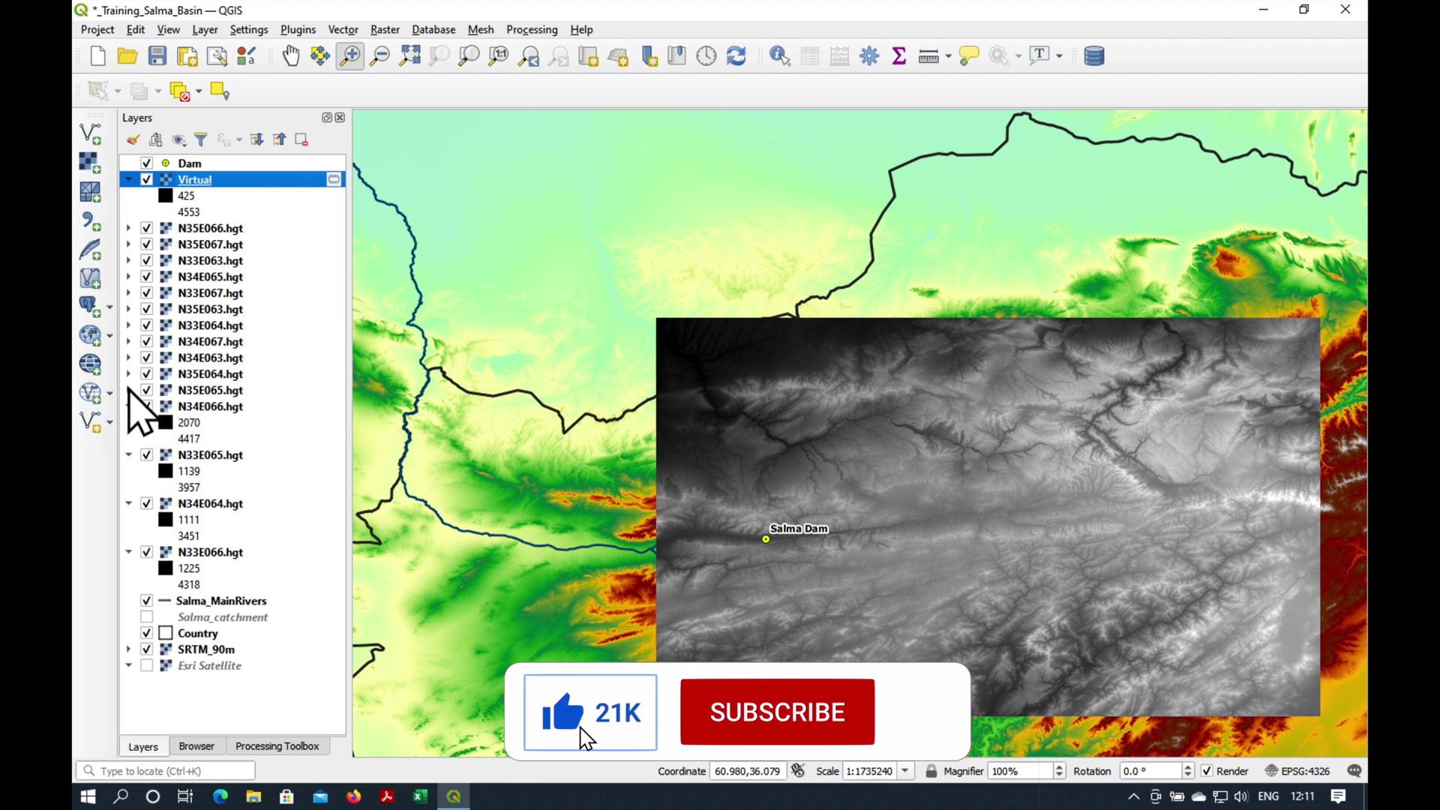
{"action": "left_click", "coordinate": [128, 406]}
{"action": "left_click", "coordinate": [128, 422]}
{"action": "left_click", "coordinate": [128, 437]}
{"action": "left_click", "coordinate": [128, 454]}
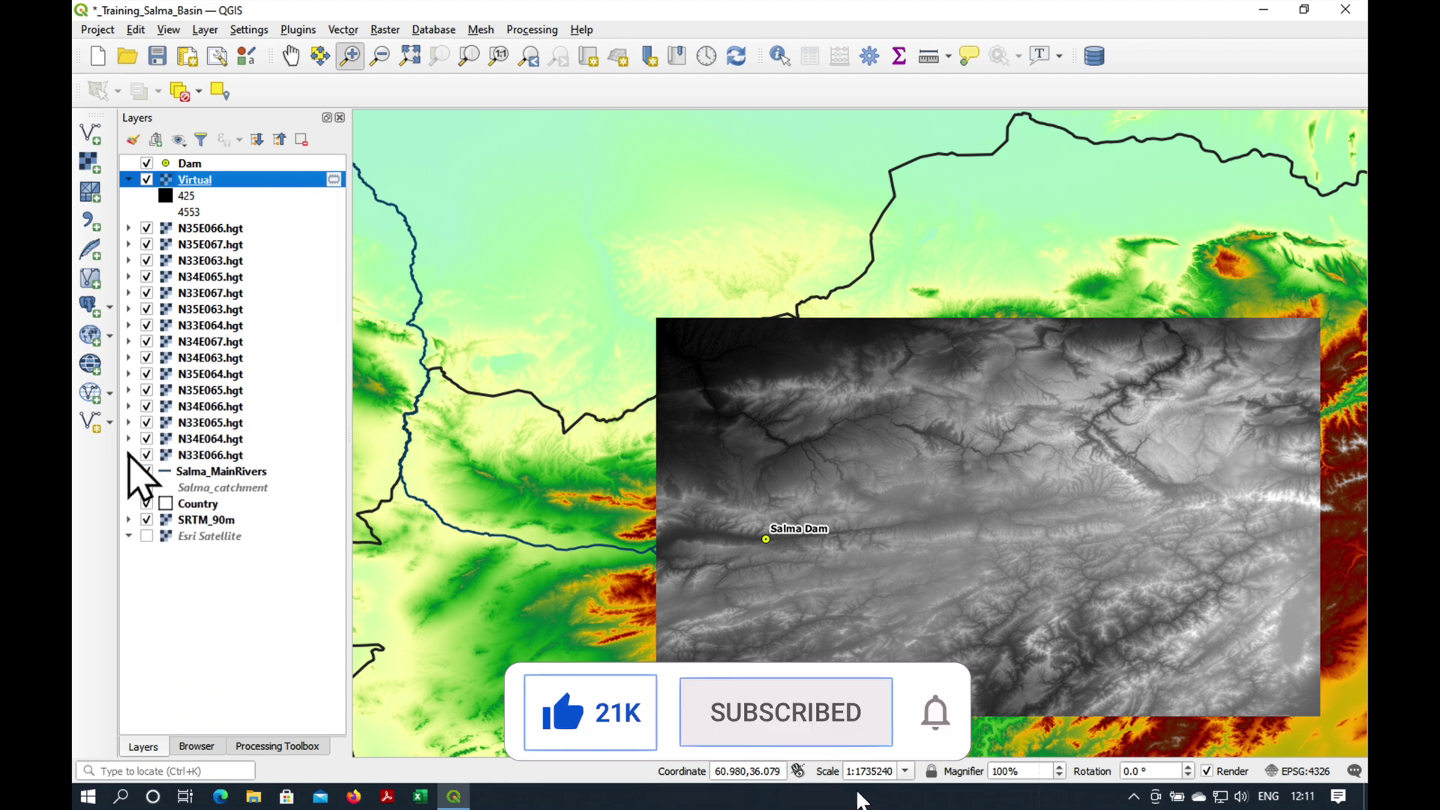
Step: Select the fifteen .hgt tile layers and remove them from the project
{"action": "left_click", "coordinate": [217, 455]}
{"action": "left_click", "coordinate": [221, 244], "text": "shift"}
{"action": "right_click", "coordinate": [224, 242]}
{"action": "left_click", "coordinate": [292, 392]}
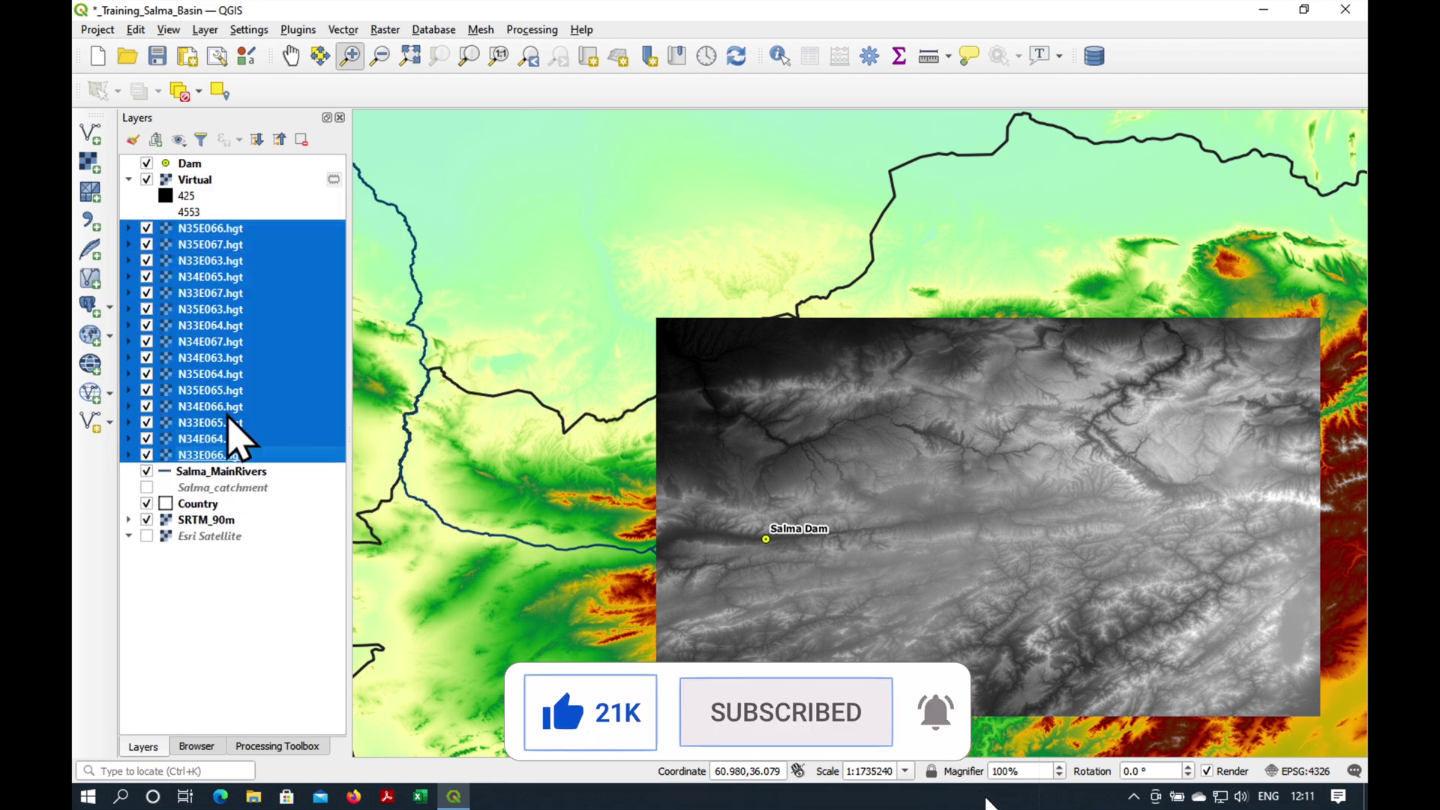
{"action": "left_click", "coordinate": [683, 422]}
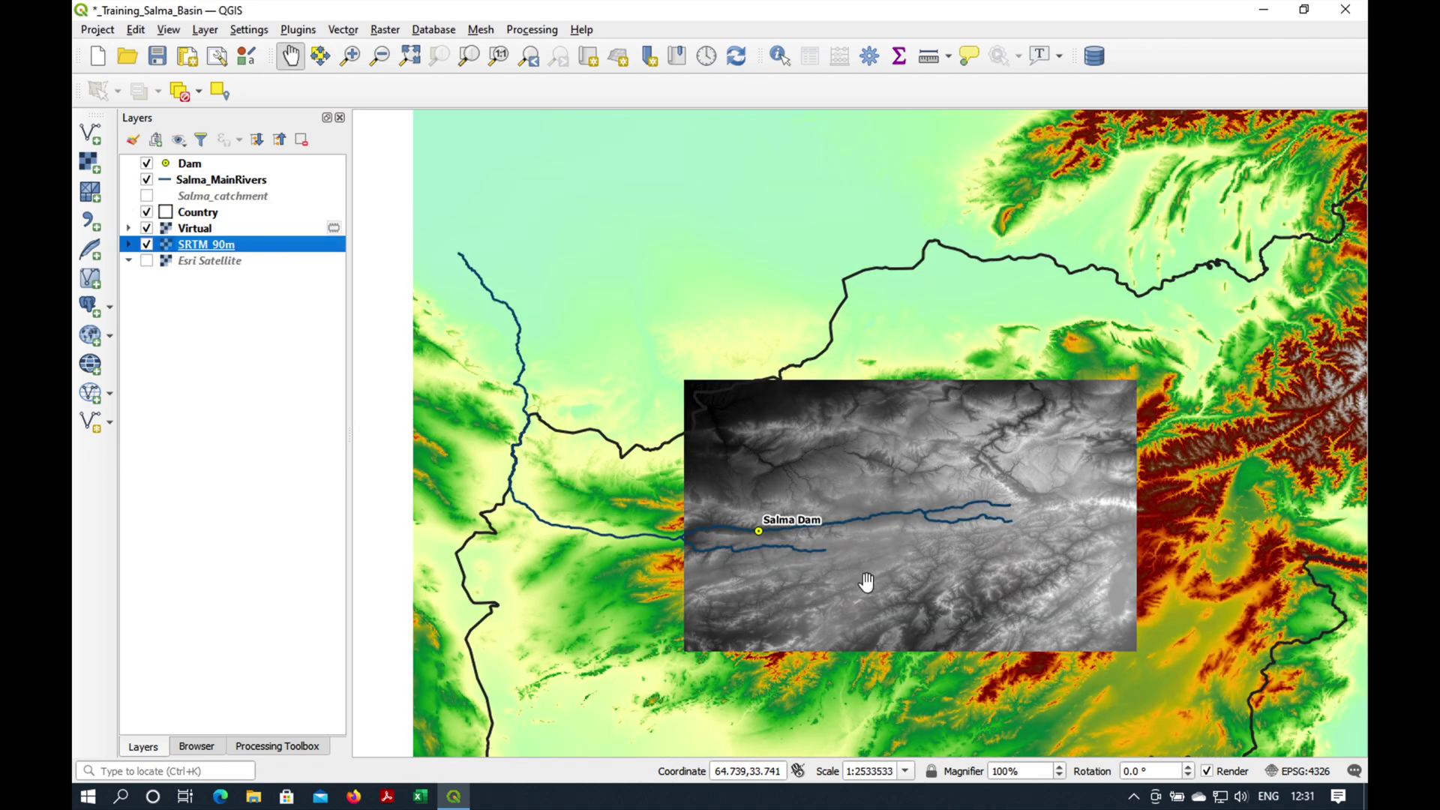
Step: Copy the SRTM_90m style onto the Virtual layer, then hide SRTM_90m
{"action": "right_click", "coordinate": [187, 248]}
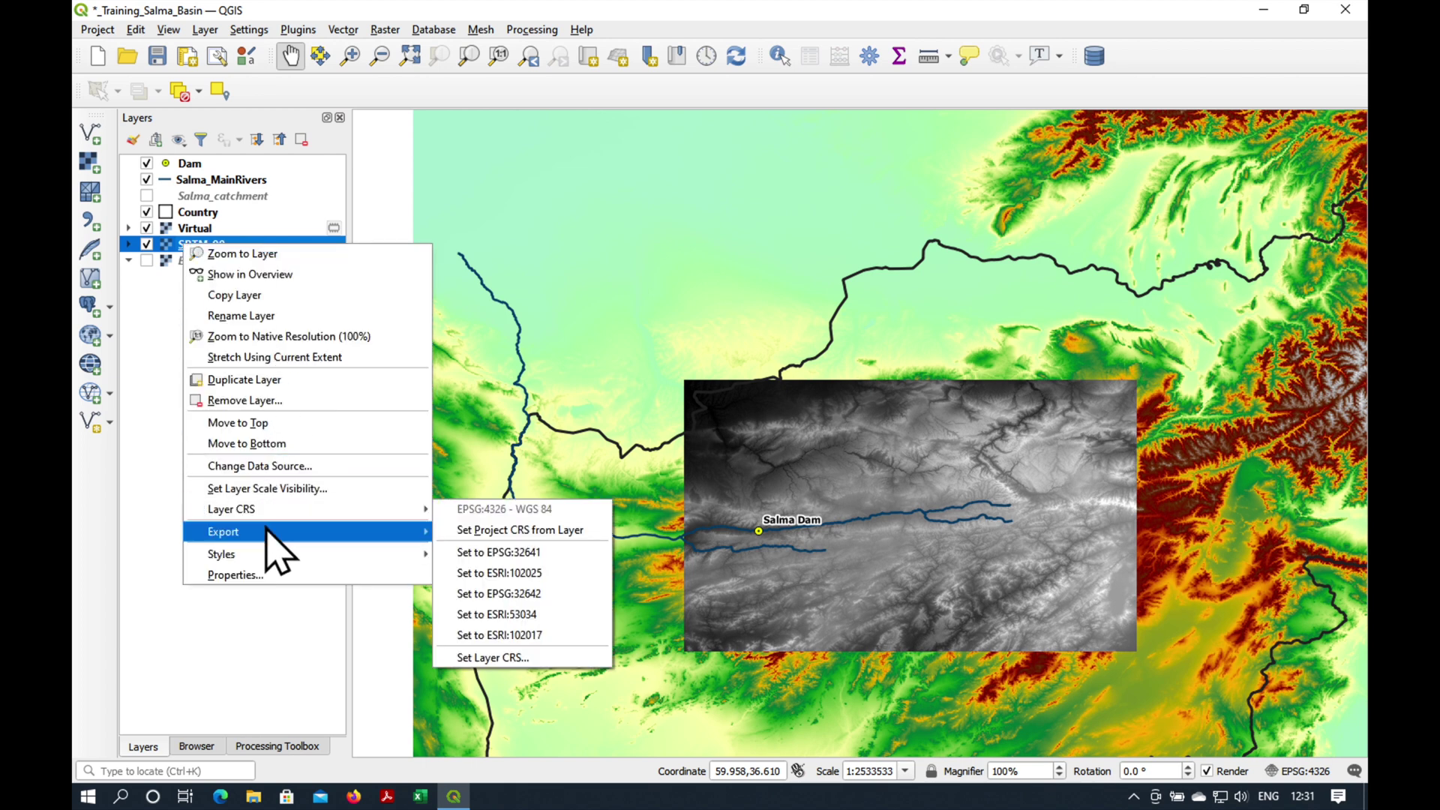
{"action": "mouse_move", "coordinate": [274, 554]}
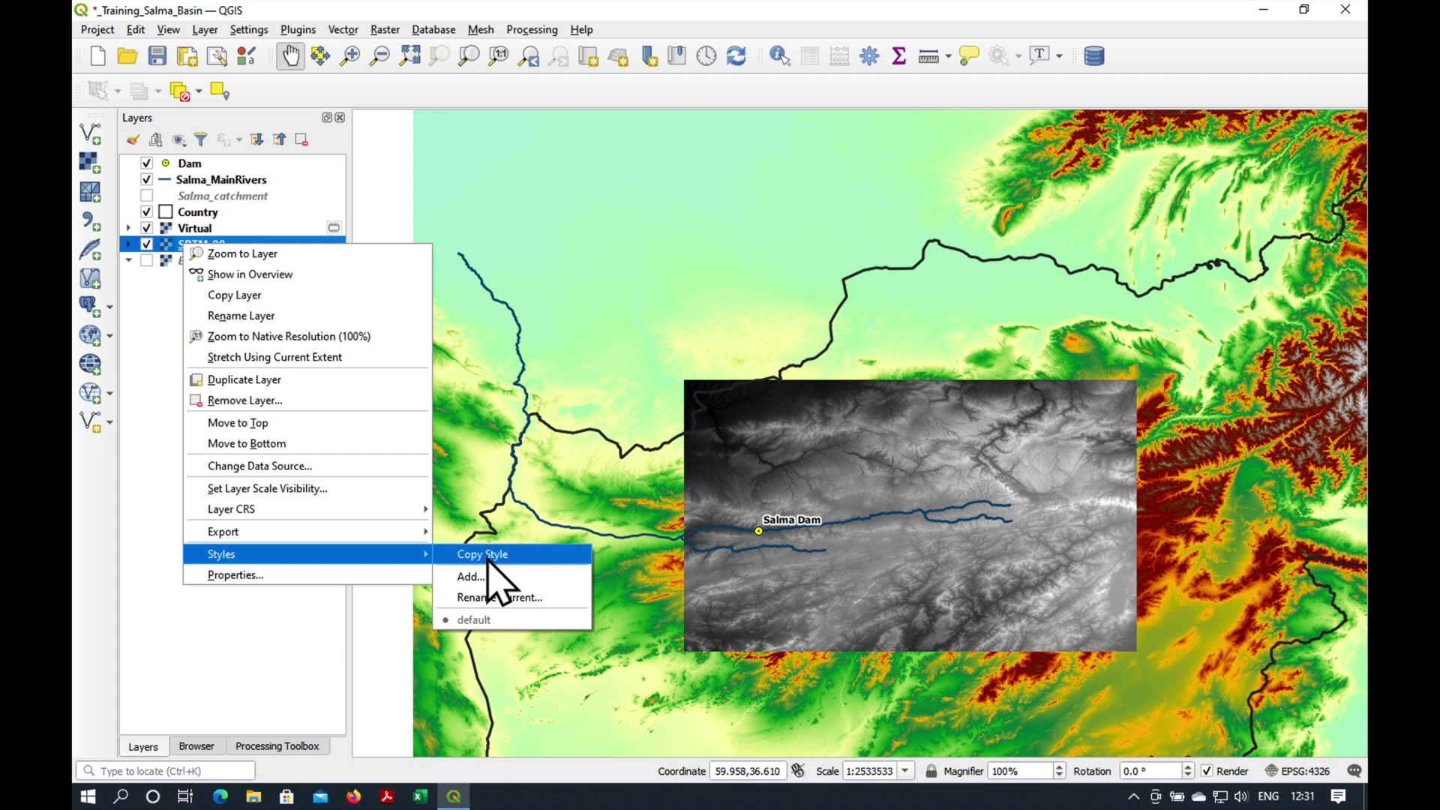
{"action": "left_click", "coordinate": [487, 559]}
{"action": "left_click", "coordinate": [193, 230]}
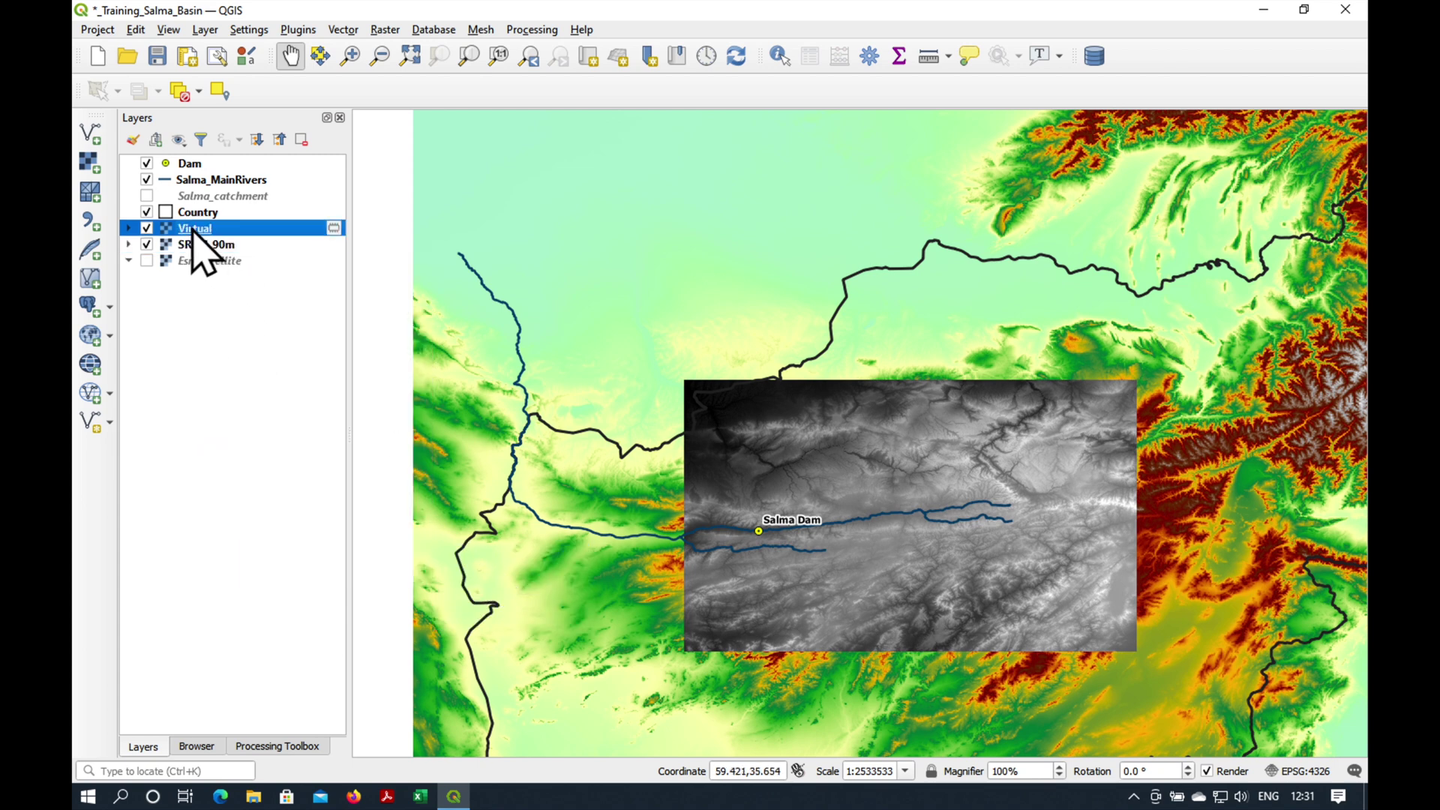
{"action": "right_click", "coordinate": [192, 228]}
{"action": "mouse_move", "coordinate": [278, 535]}
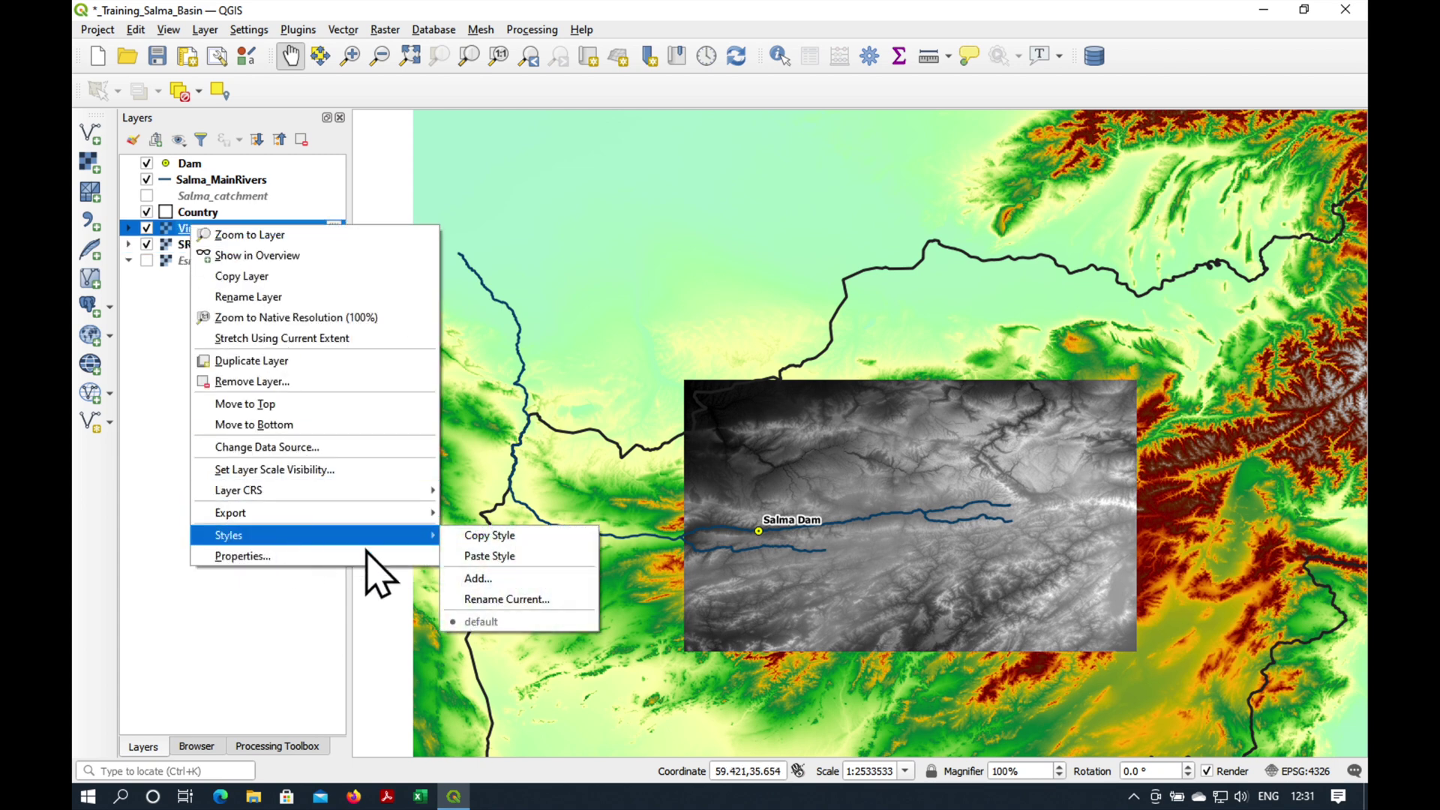
{"action": "left_click", "coordinate": [480, 559]}
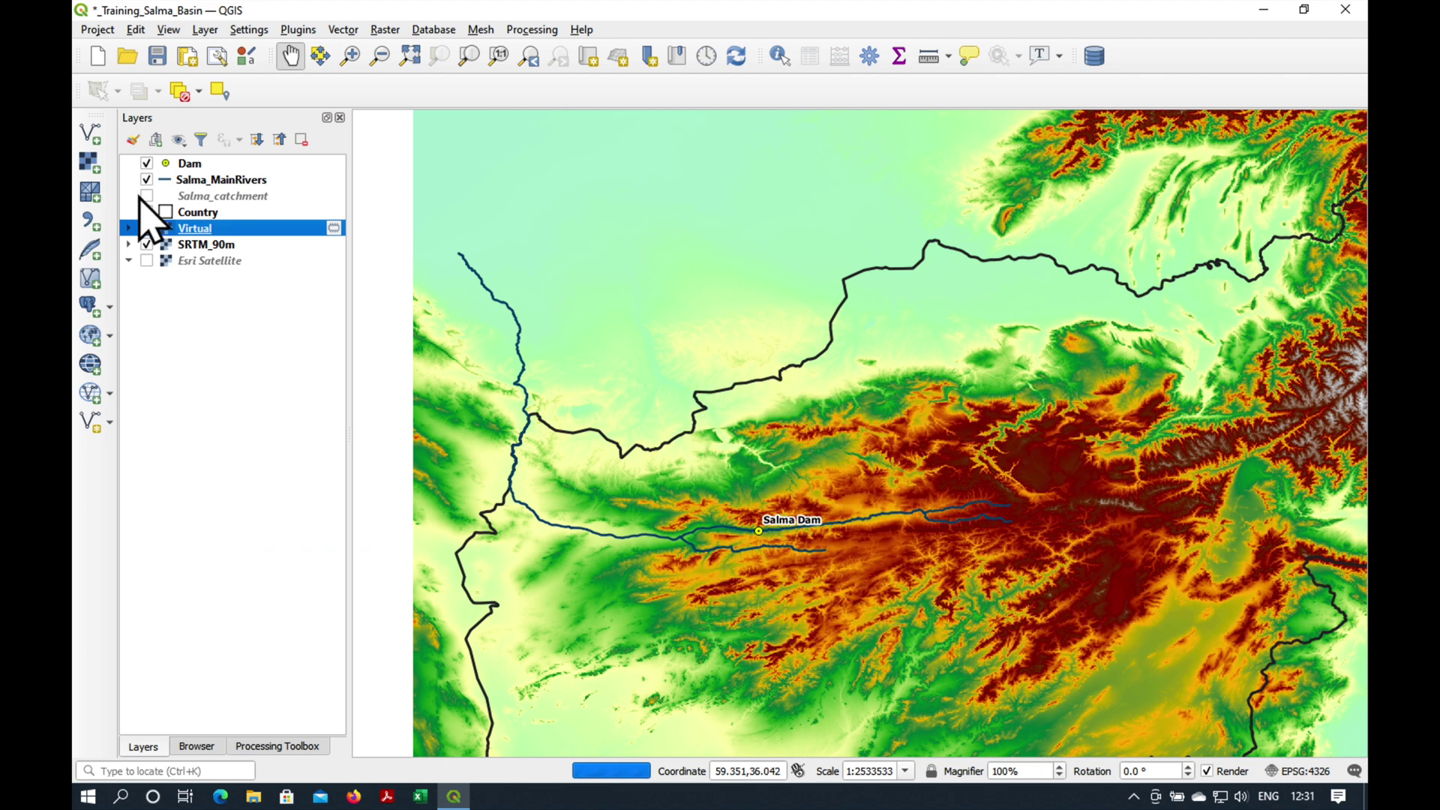
{"action": "left_click", "coordinate": [146, 245]}
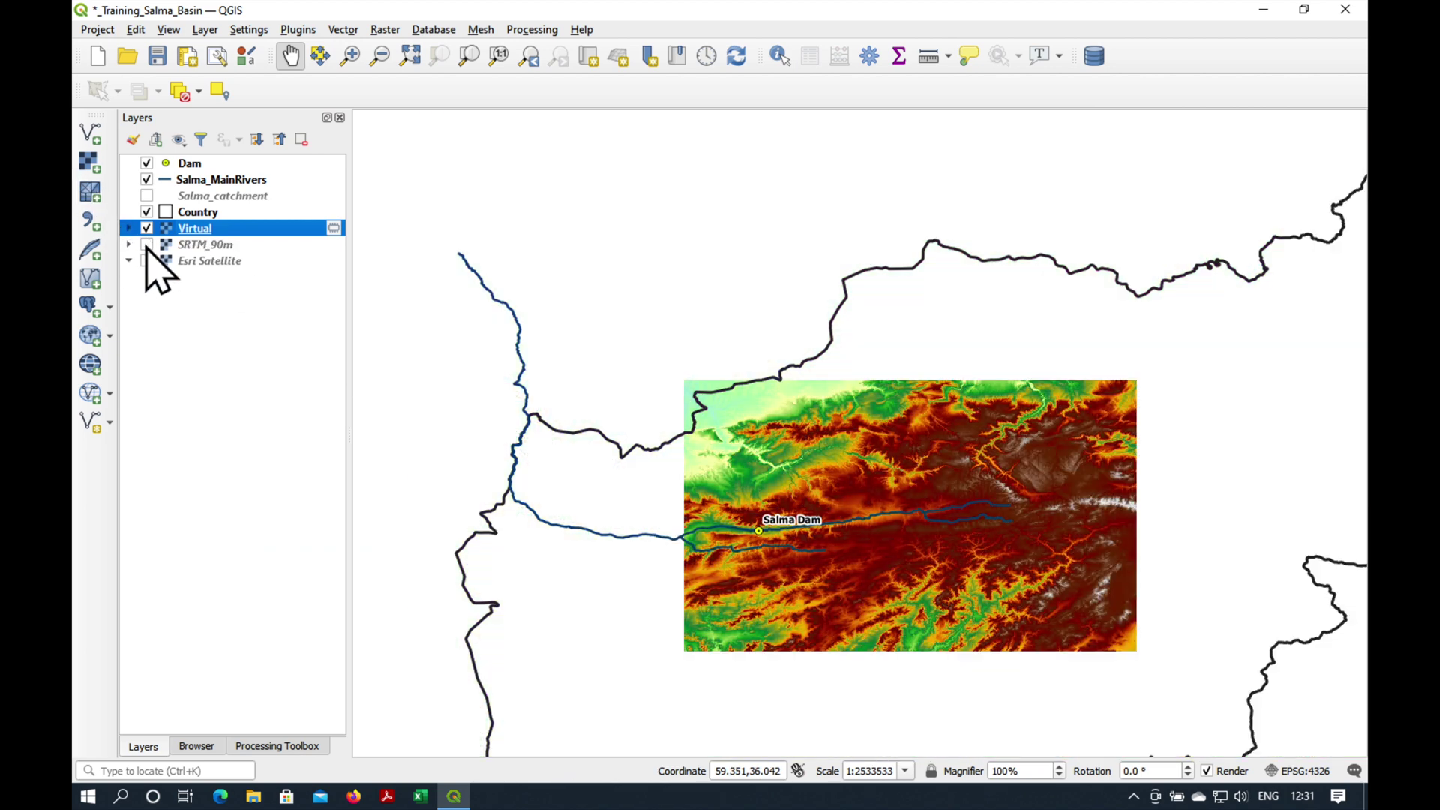
Step: Pan and zoom the map to centre the coloured Virtual mosaic around Salma Dam
{"action": "left_click_drag", "start_coordinate": [757, 517], "coordinate": [657, 398]}
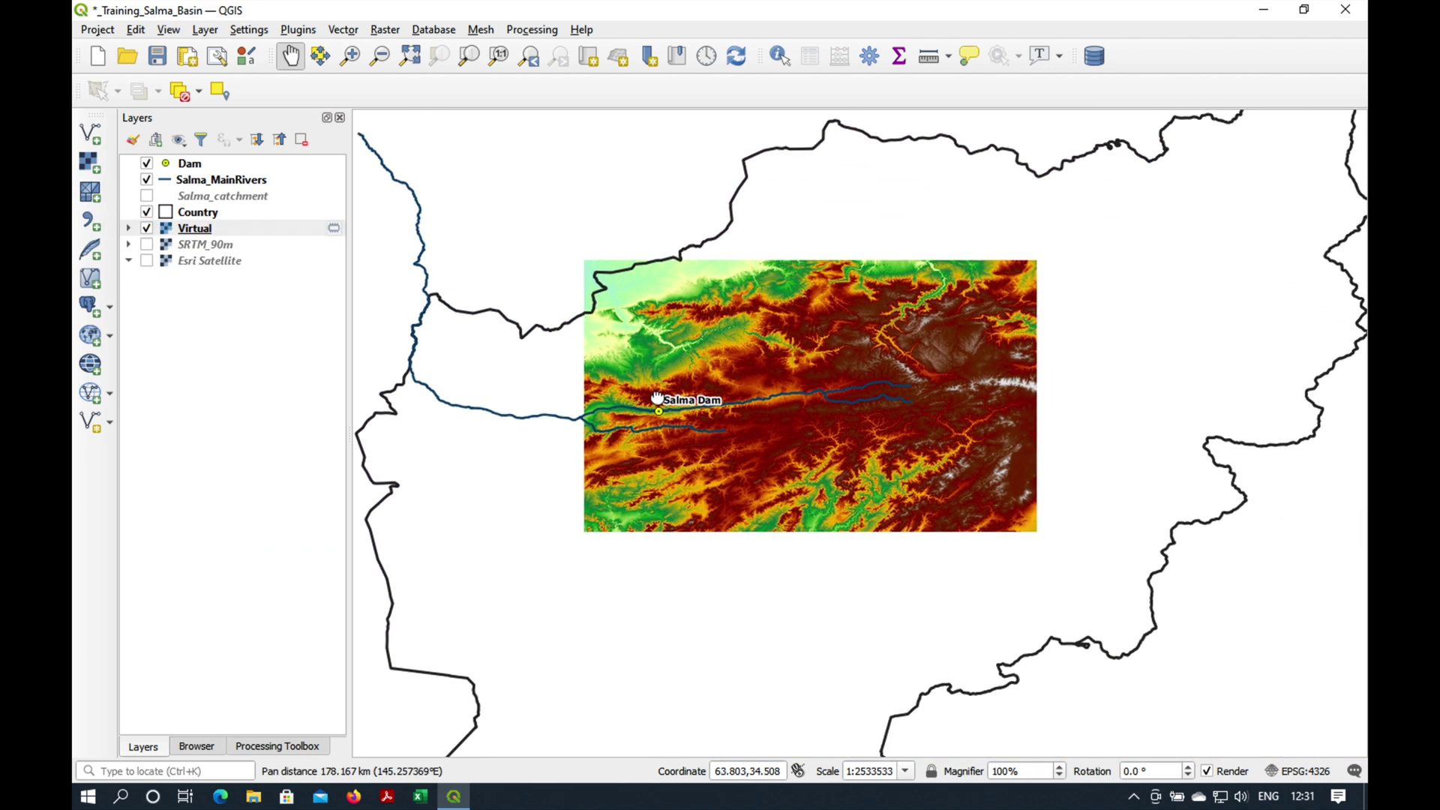
{"action": "scroll", "coordinate": [659, 409], "scroll_direction": "up", "scroll_amount": 1}
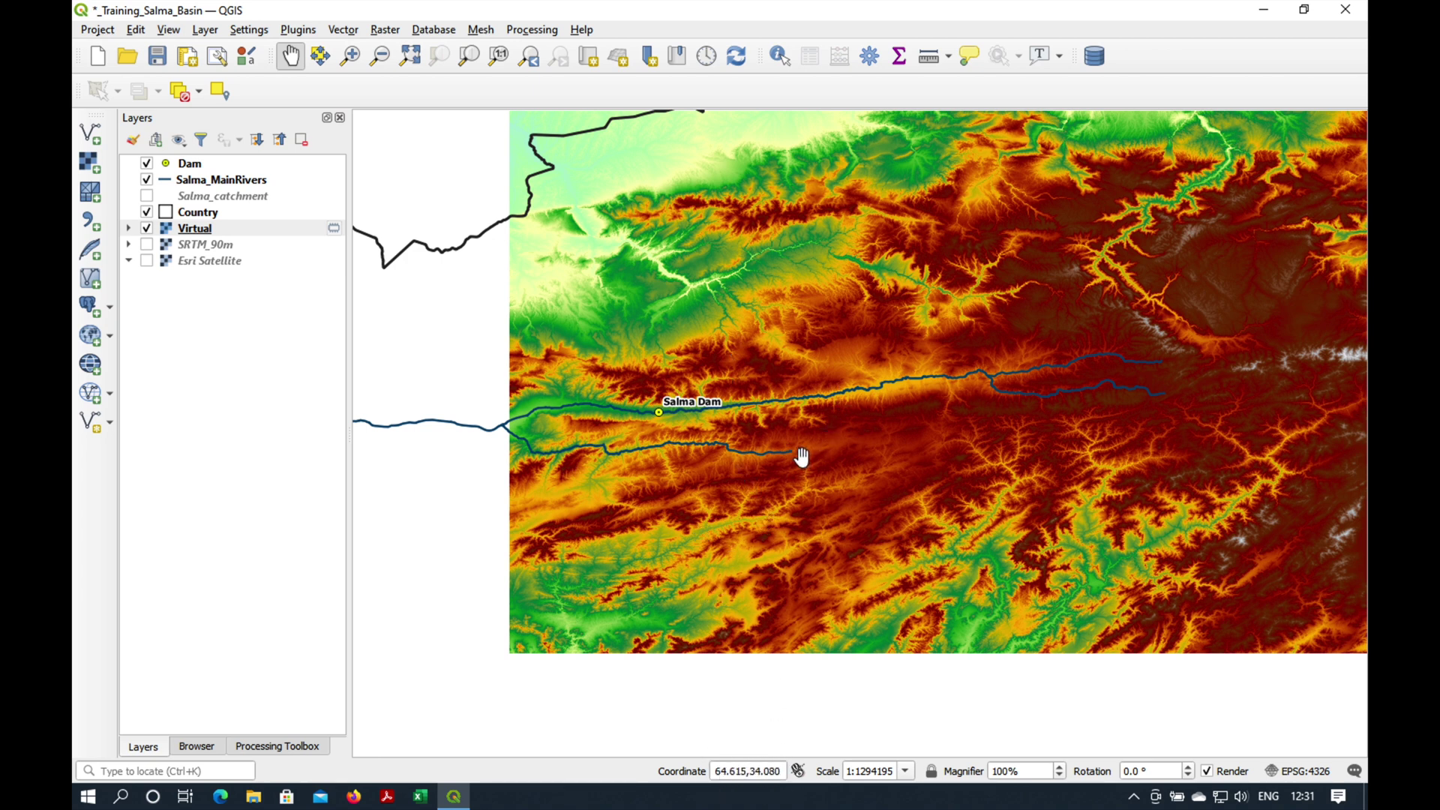
{"action": "left_click_drag", "start_coordinate": [847, 413], "coordinate": [692, 446]}
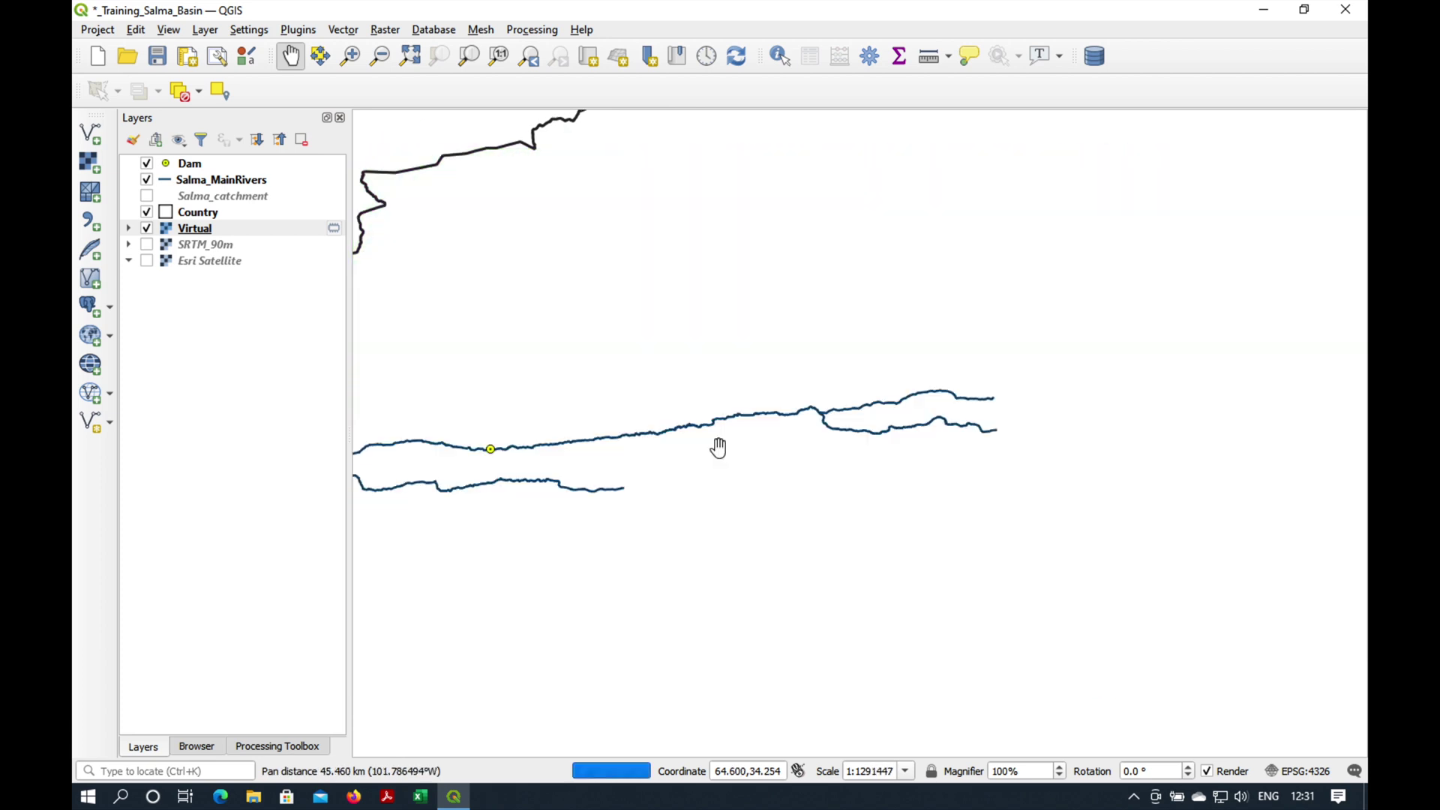
{"action": "left_click_drag", "start_coordinate": [716, 446], "coordinate": [529, 480]}
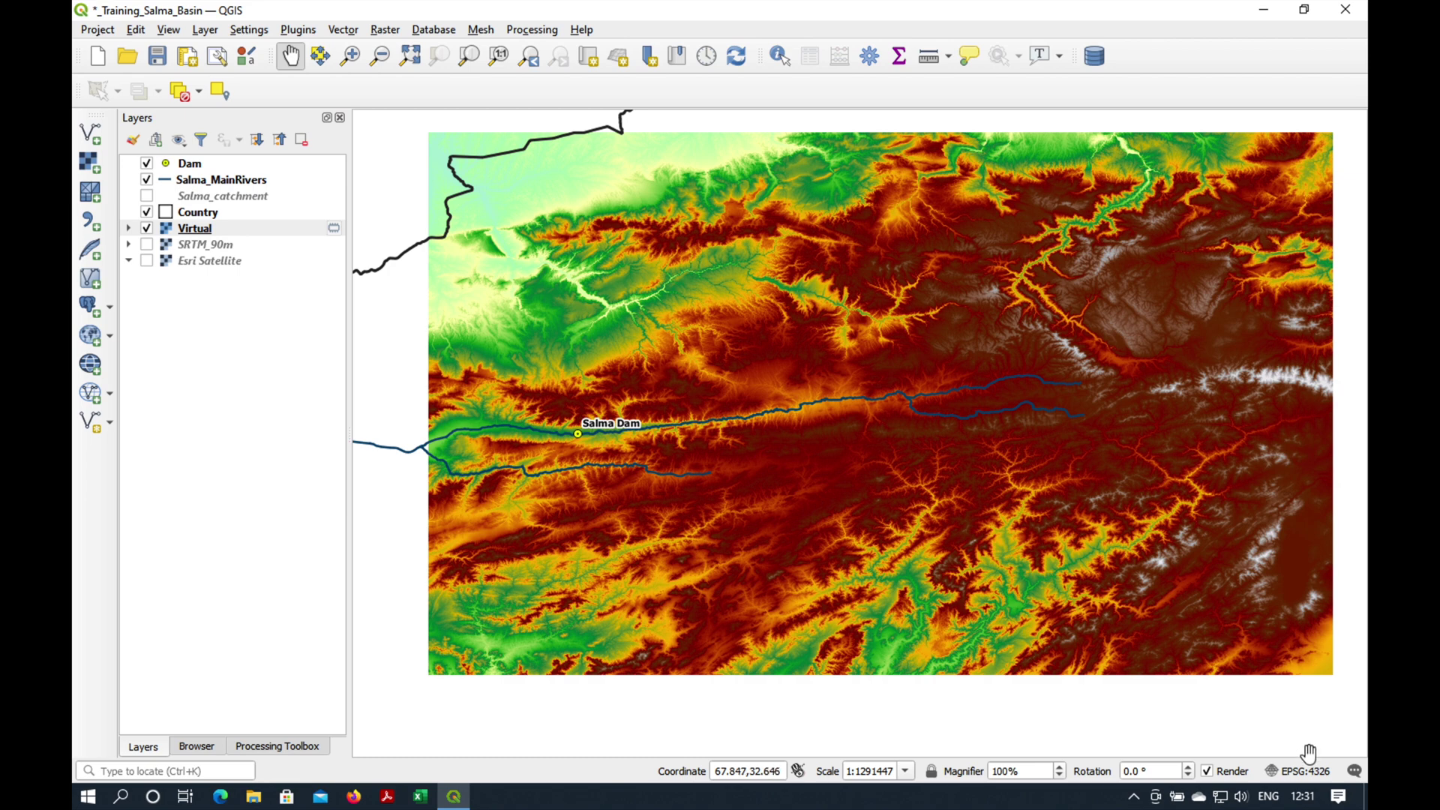
Step: Set the project CRS to WGS 84 / UTM zone 41N (EPSG:32641)
{"action": "left_click", "coordinate": [1305, 771]}
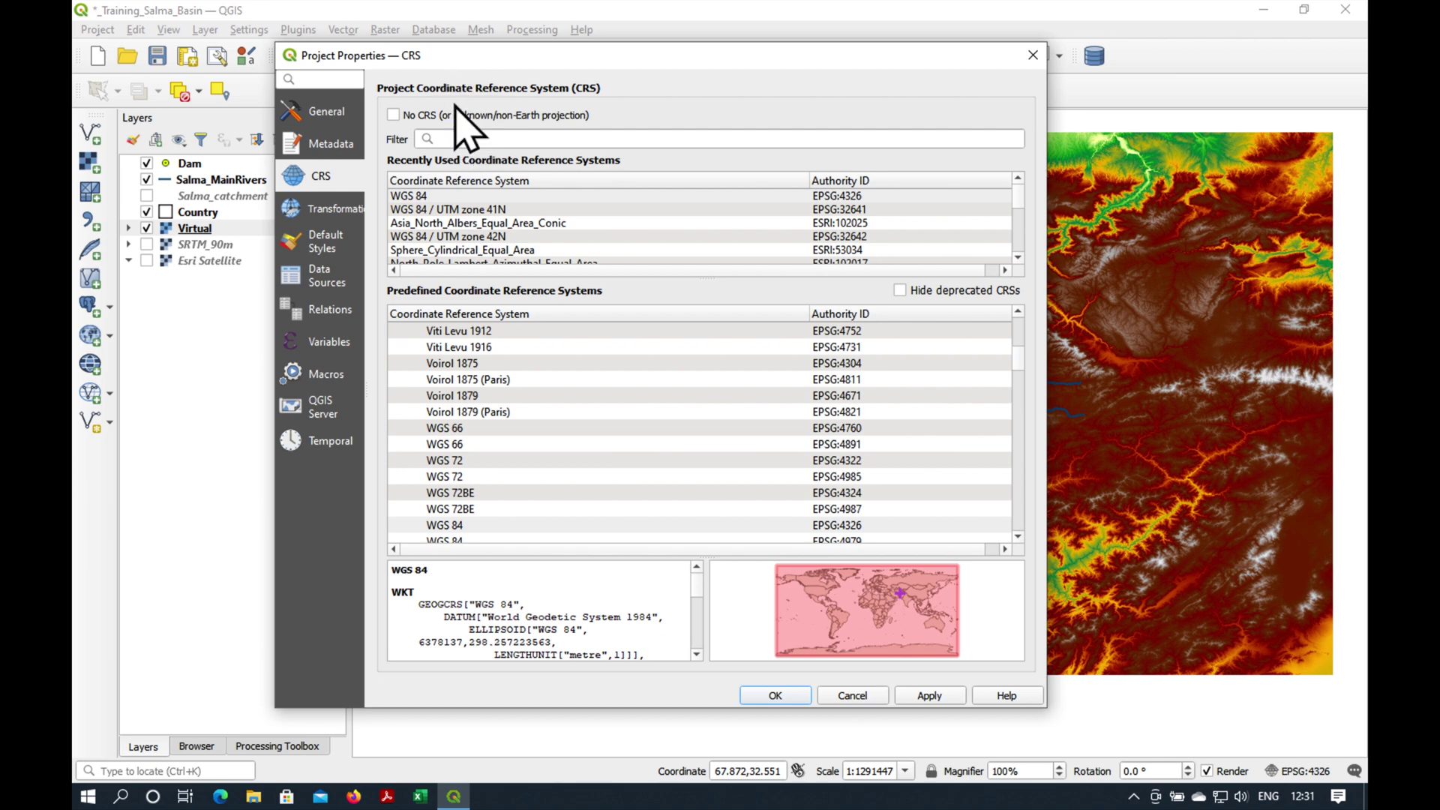
{"action": "left_click", "coordinate": [447, 141]}
{"action": "type", "text": "41N"}
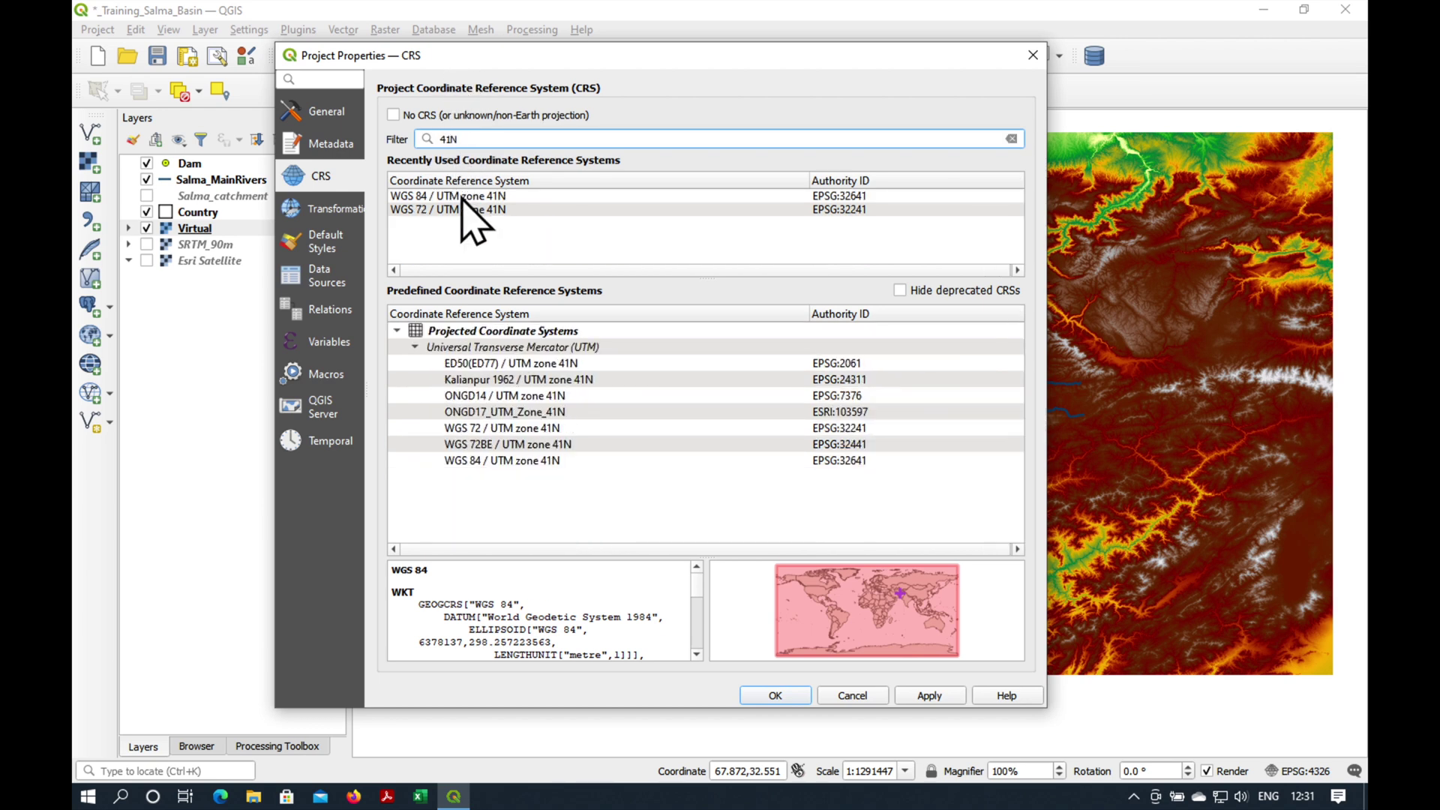
{"action": "left_click", "coordinate": [466, 196]}
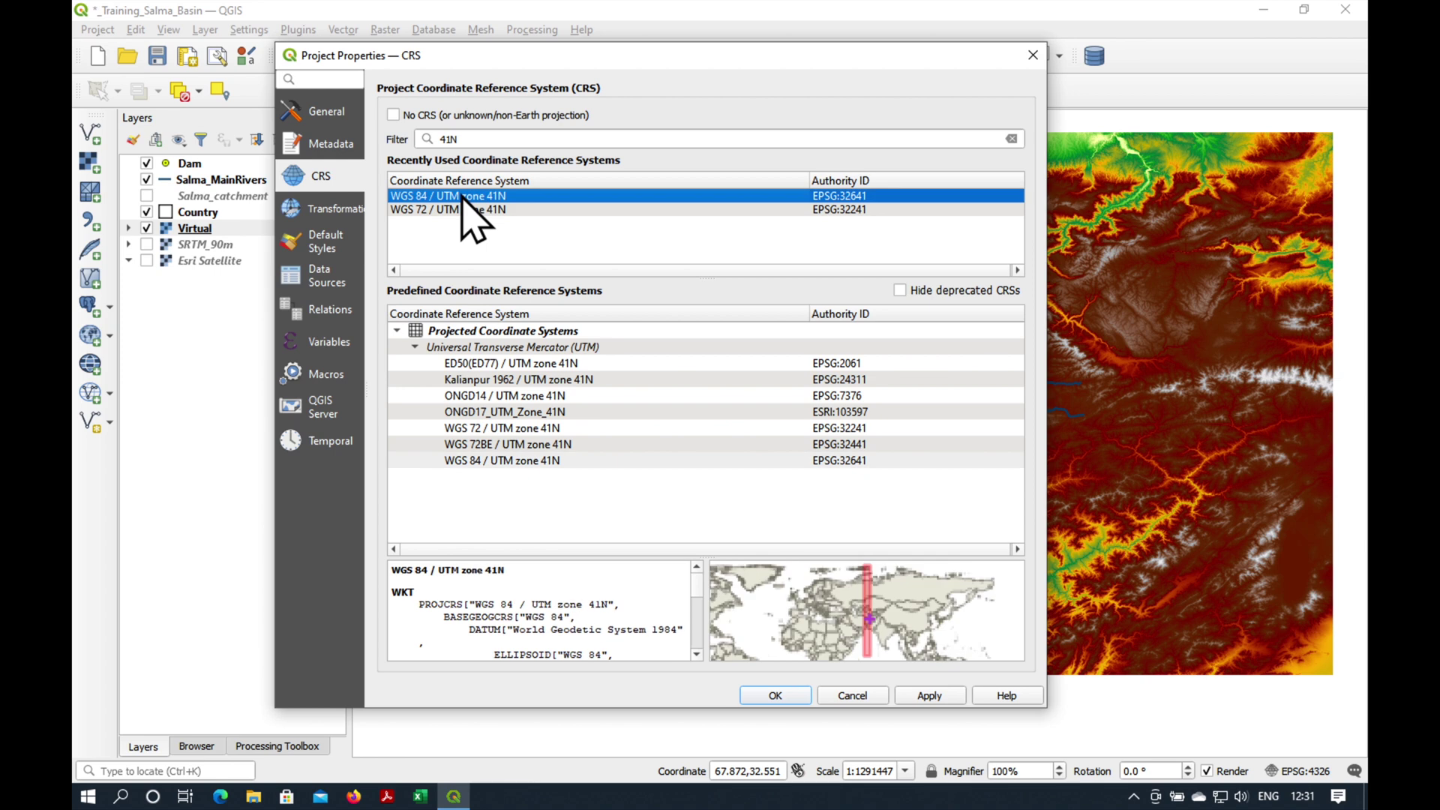
{"action": "left_click", "coordinate": [932, 698]}
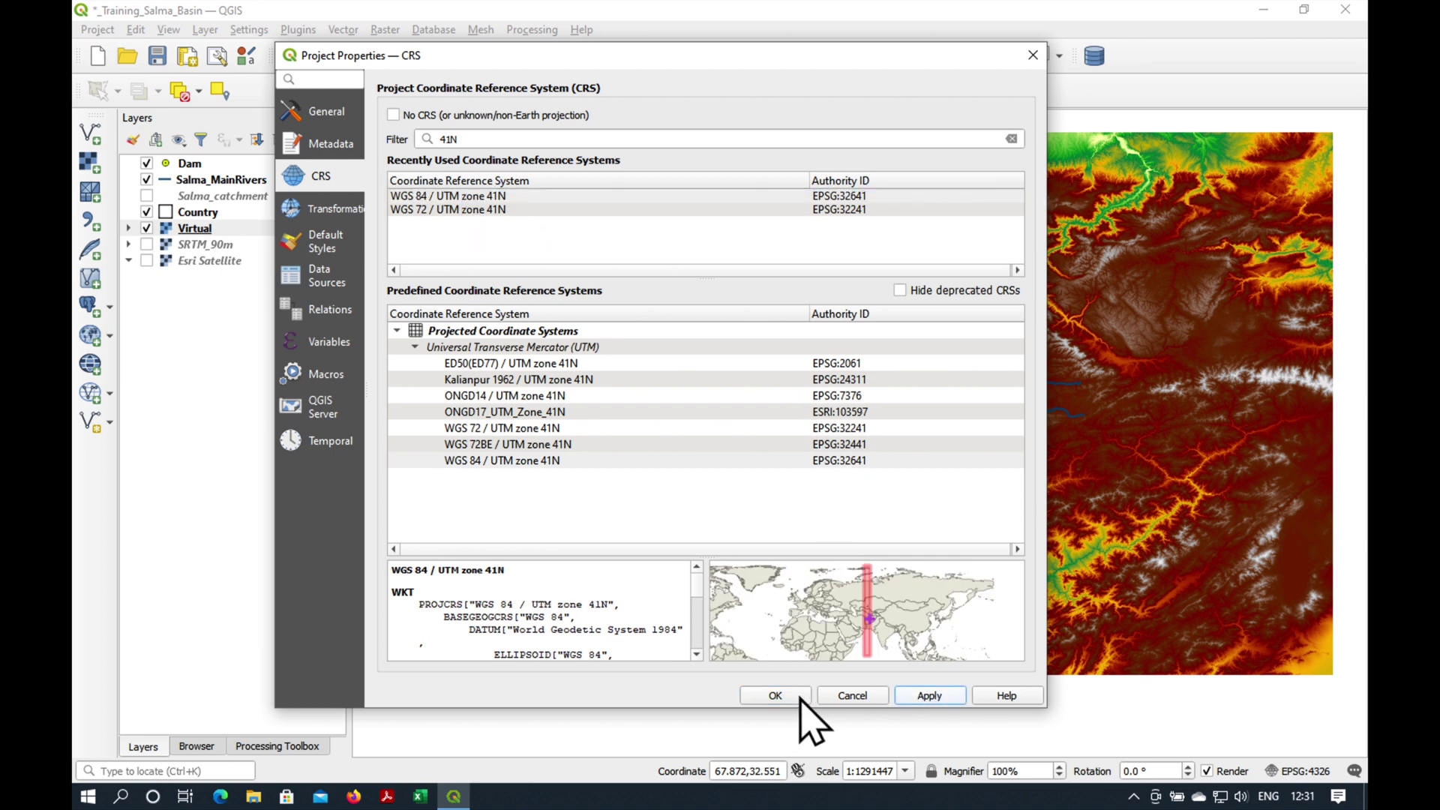
{"action": "left_click", "coordinate": [776, 695]}
{"action": "scroll", "coordinate": [627, 449], "scroll_direction": "up", "scroll_amount": 3}
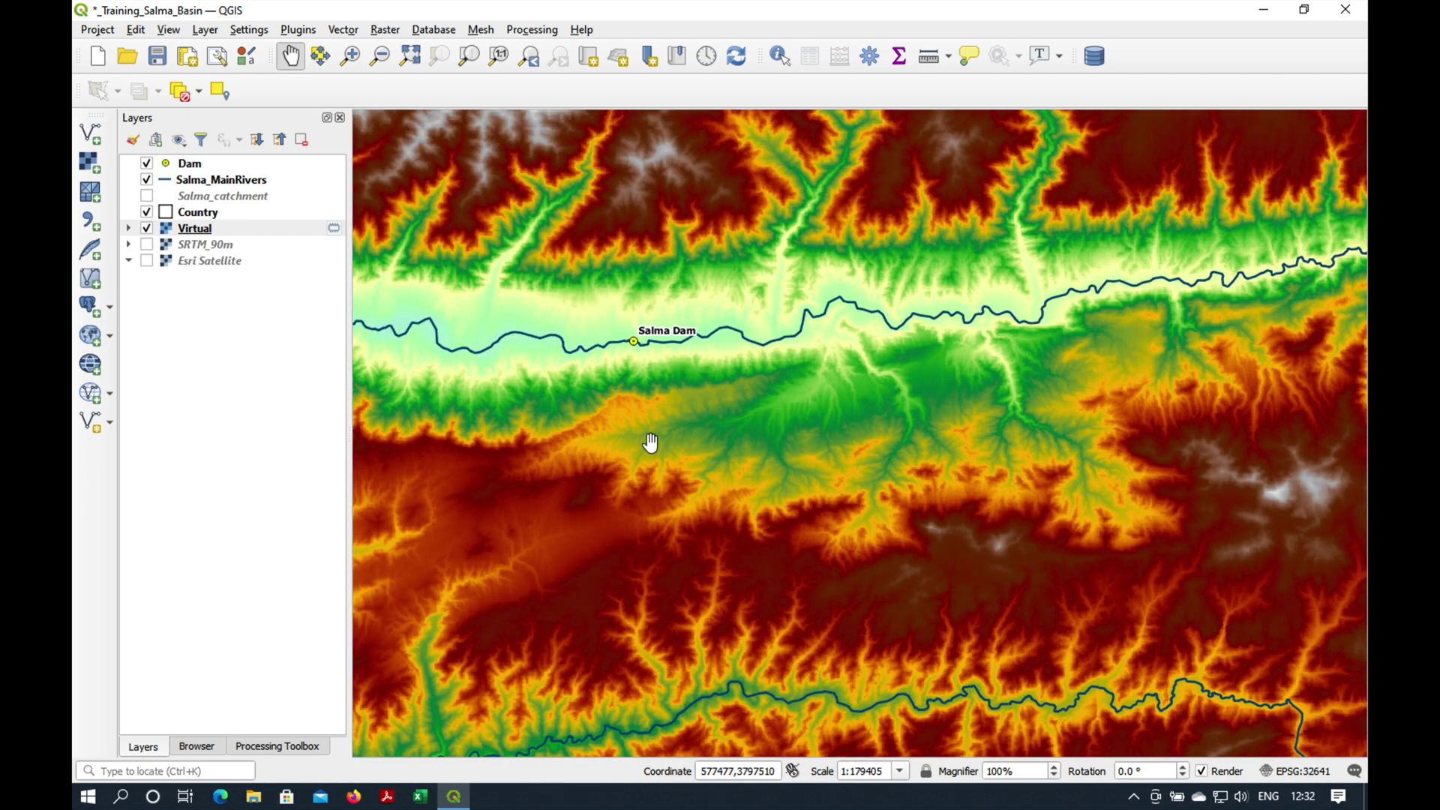
Step: Zoom in and pan across the Virtual DEM's coarse cells near Salma Dam
{"action": "left_click_drag", "start_coordinate": [627, 450], "coordinate": [632, 482]}
{"action": "scroll", "coordinate": [637, 455], "scroll_direction": "up", "scroll_amount": 3}
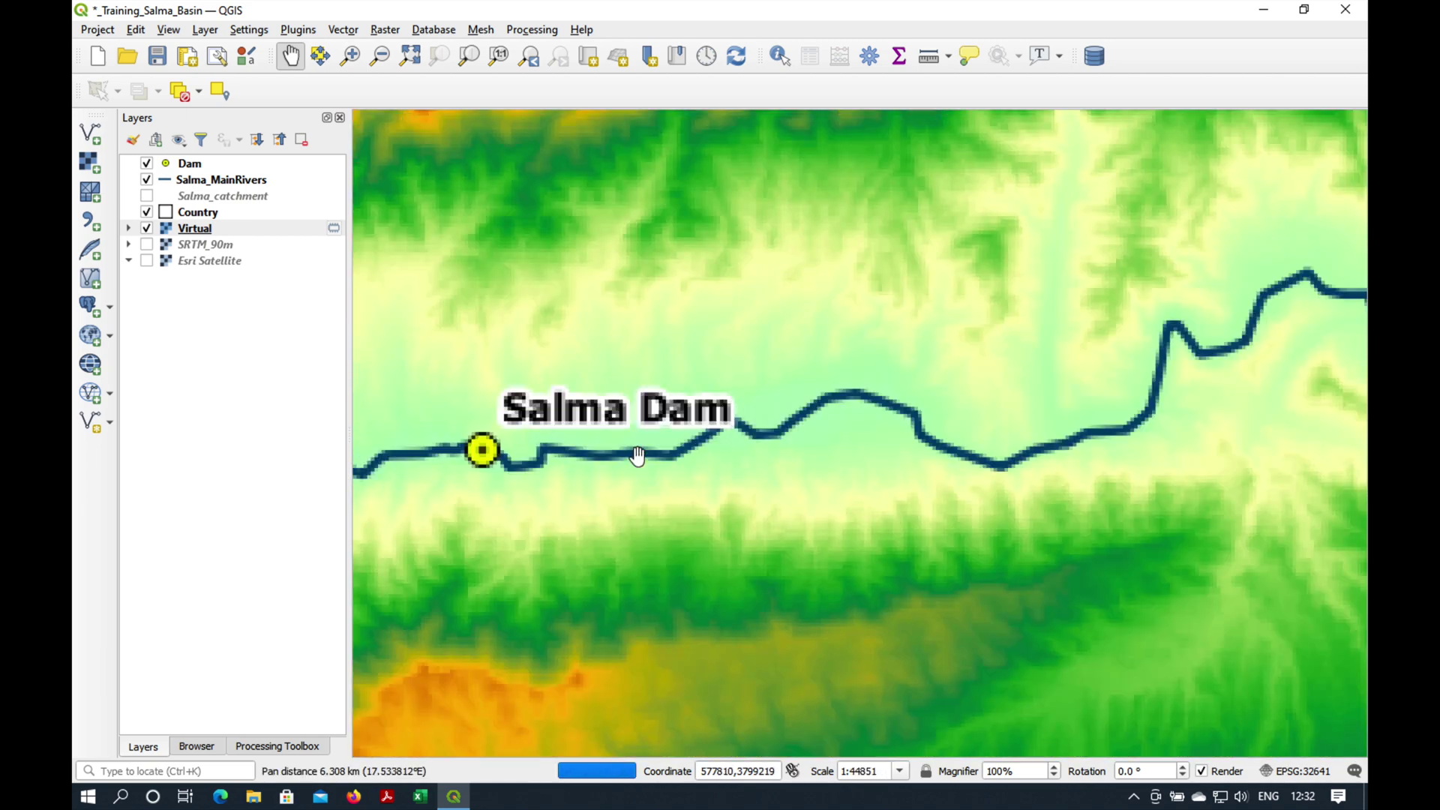
{"action": "scroll", "coordinate": [638, 455], "scroll_direction": "up", "scroll_amount": 1}
{"action": "scroll", "coordinate": [638, 458], "scroll_direction": "up", "scroll_amount": 2}
{"action": "left_click_drag", "start_coordinate": [638, 457], "coordinate": [723, 449]}
{"action": "scroll", "coordinate": [723, 450], "scroll_direction": "up", "scroll_amount": 2}
{"action": "scroll", "coordinate": [728, 452], "scroll_direction": "up", "scroll_amount": 1}
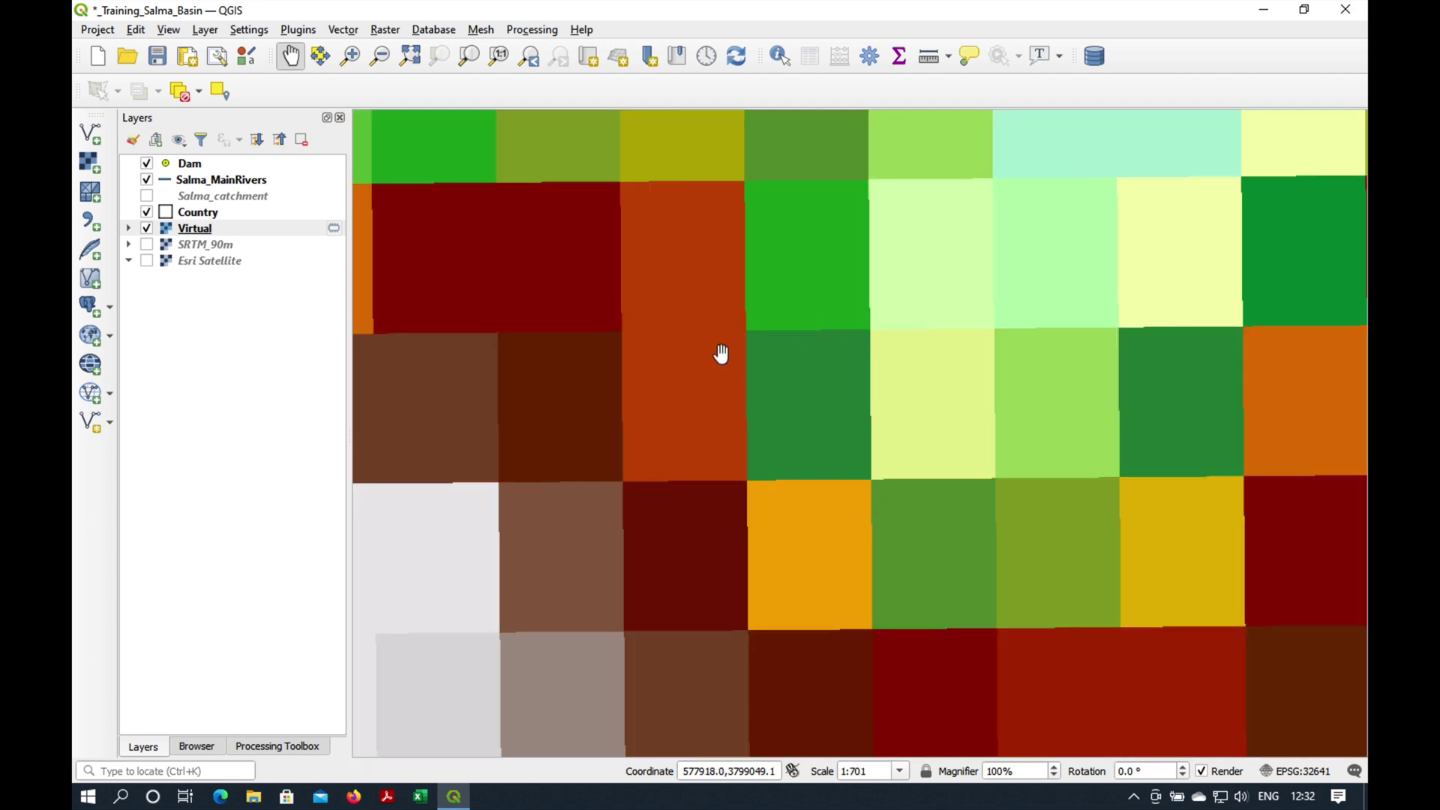
{"action": "left_click_drag", "start_coordinate": [972, 399], "coordinate": [722, 450]}
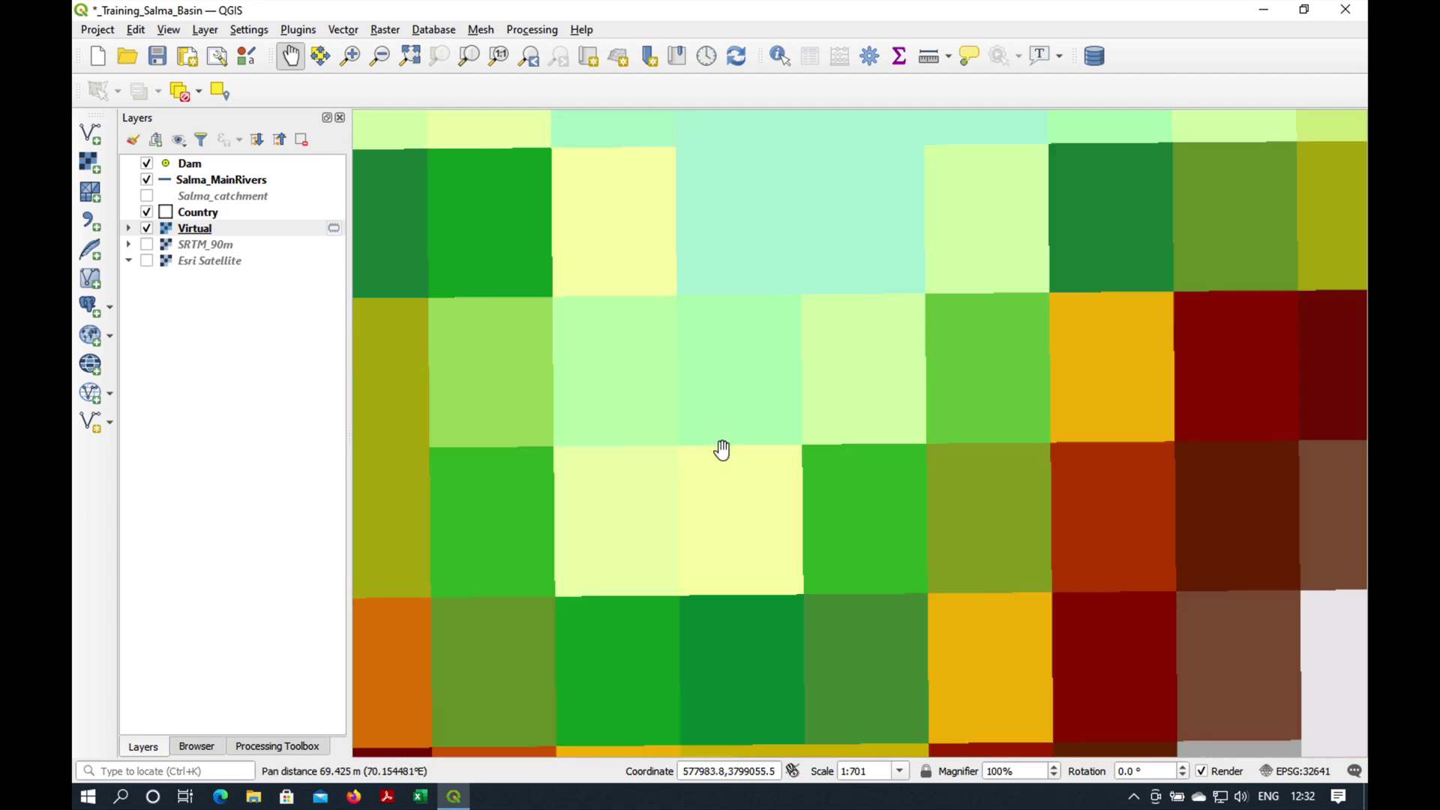
{"action": "scroll", "coordinate": [750, 403], "scroll_direction": "up", "scroll_amount": 1}
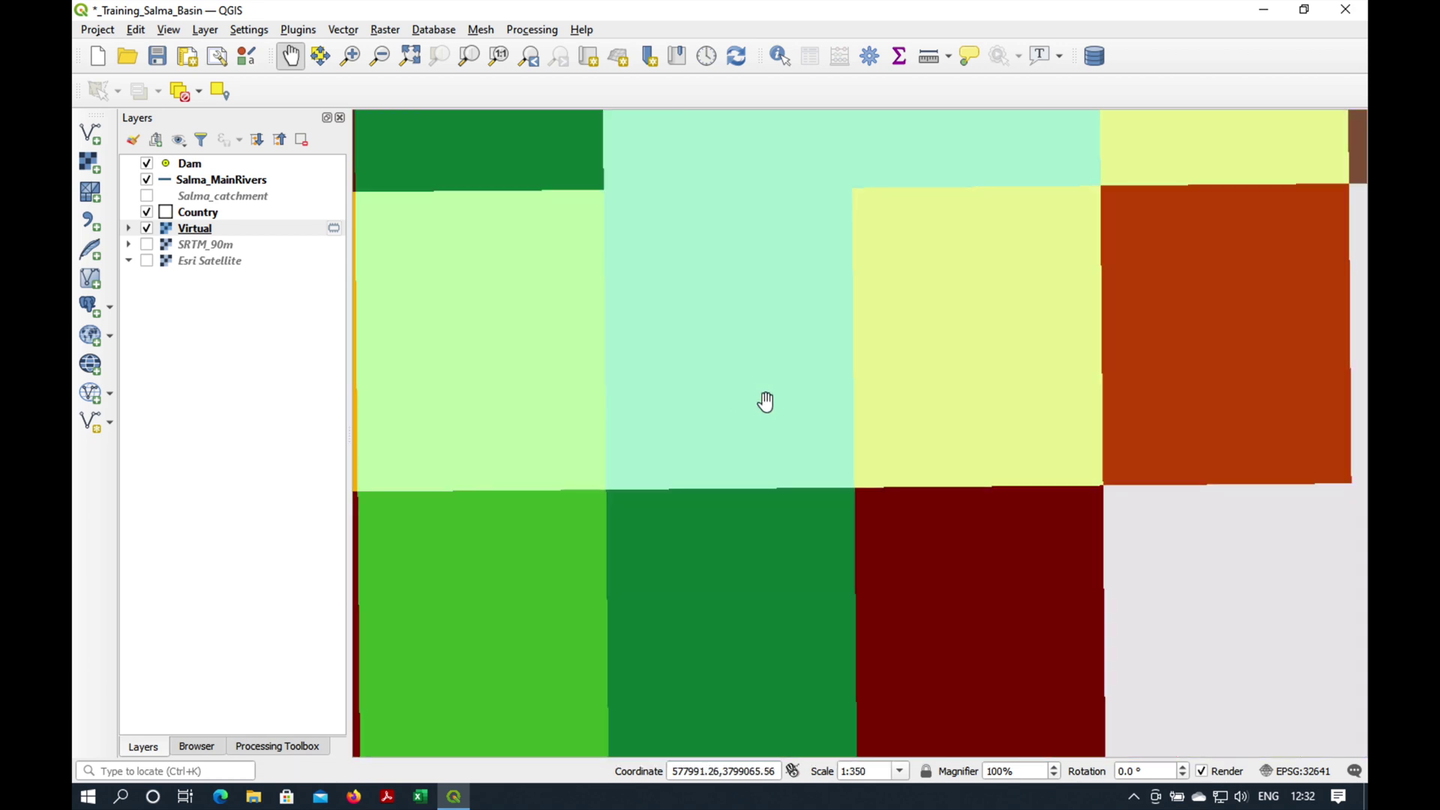
Step: Zoom back out to bring the full Virtual raster extent into view
{"action": "scroll", "coordinate": [765, 402], "scroll_direction": "down", "scroll_amount": 2}
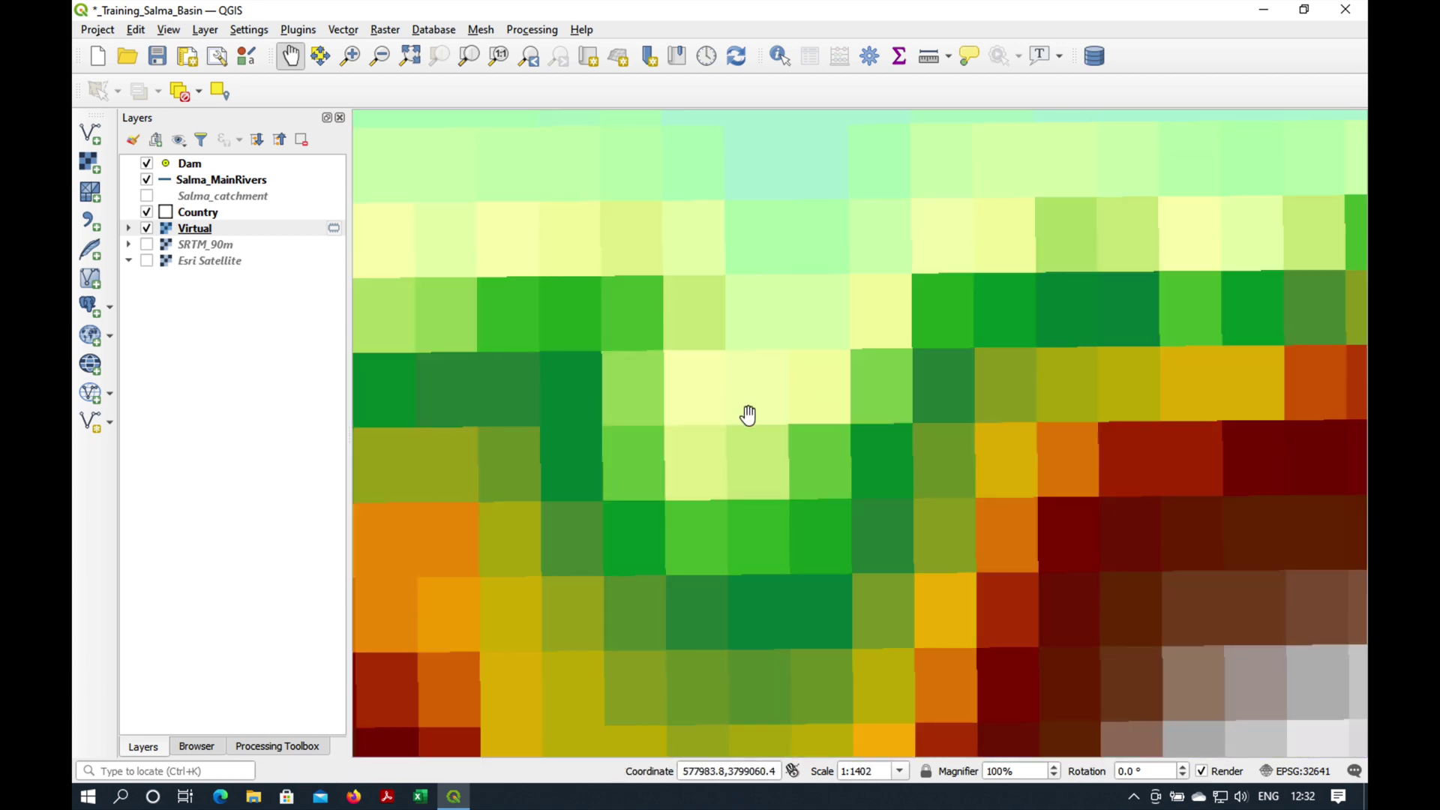
{"action": "scroll", "coordinate": [748, 414], "scroll_direction": "down", "scroll_amount": 2}
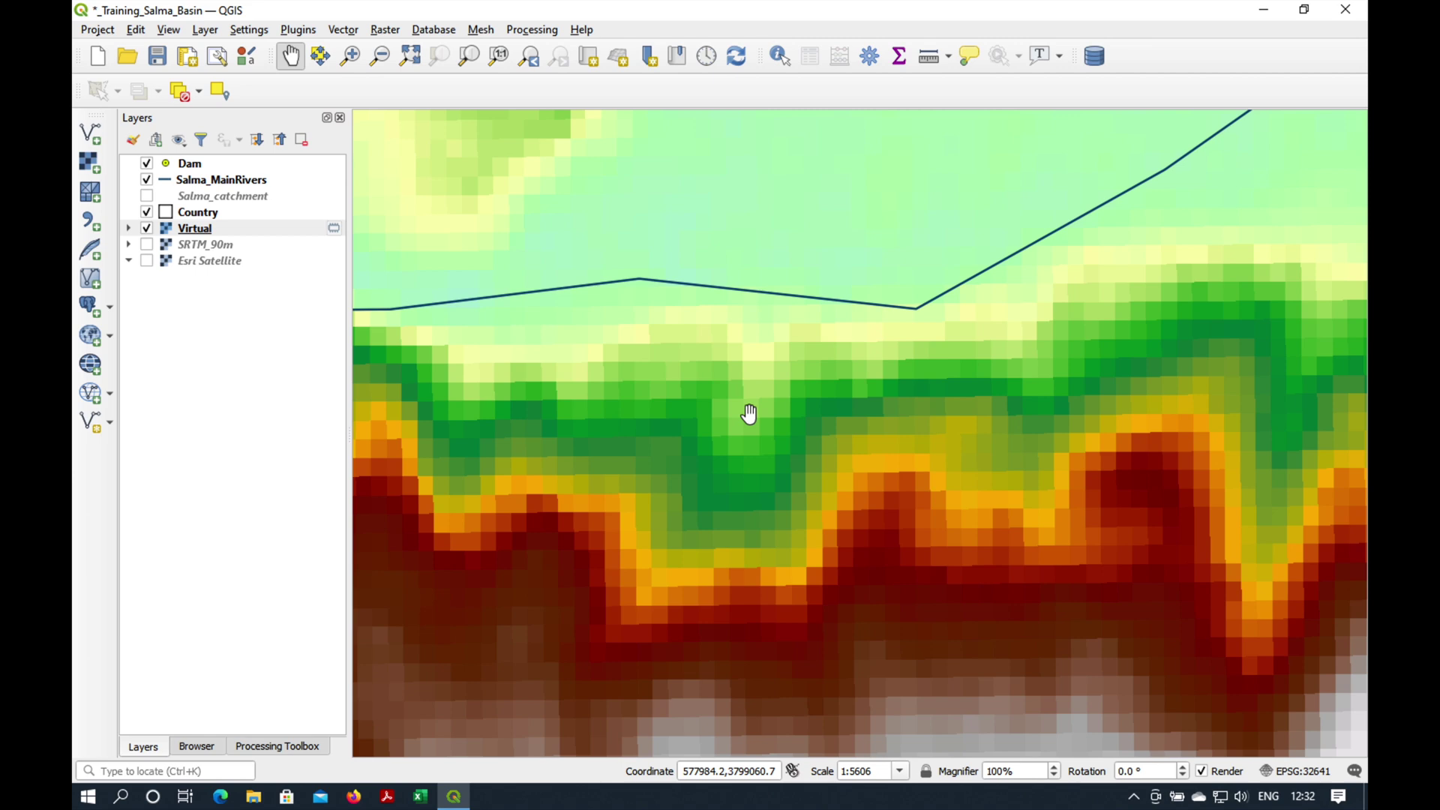
{"action": "scroll", "coordinate": [748, 412], "scroll_direction": "down", "scroll_amount": 2}
{"action": "scroll", "coordinate": [748, 413], "scroll_direction": "up", "scroll_amount": 2}
{"action": "scroll", "coordinate": [749, 414], "scroll_direction": "down", "scroll_amount": 5}
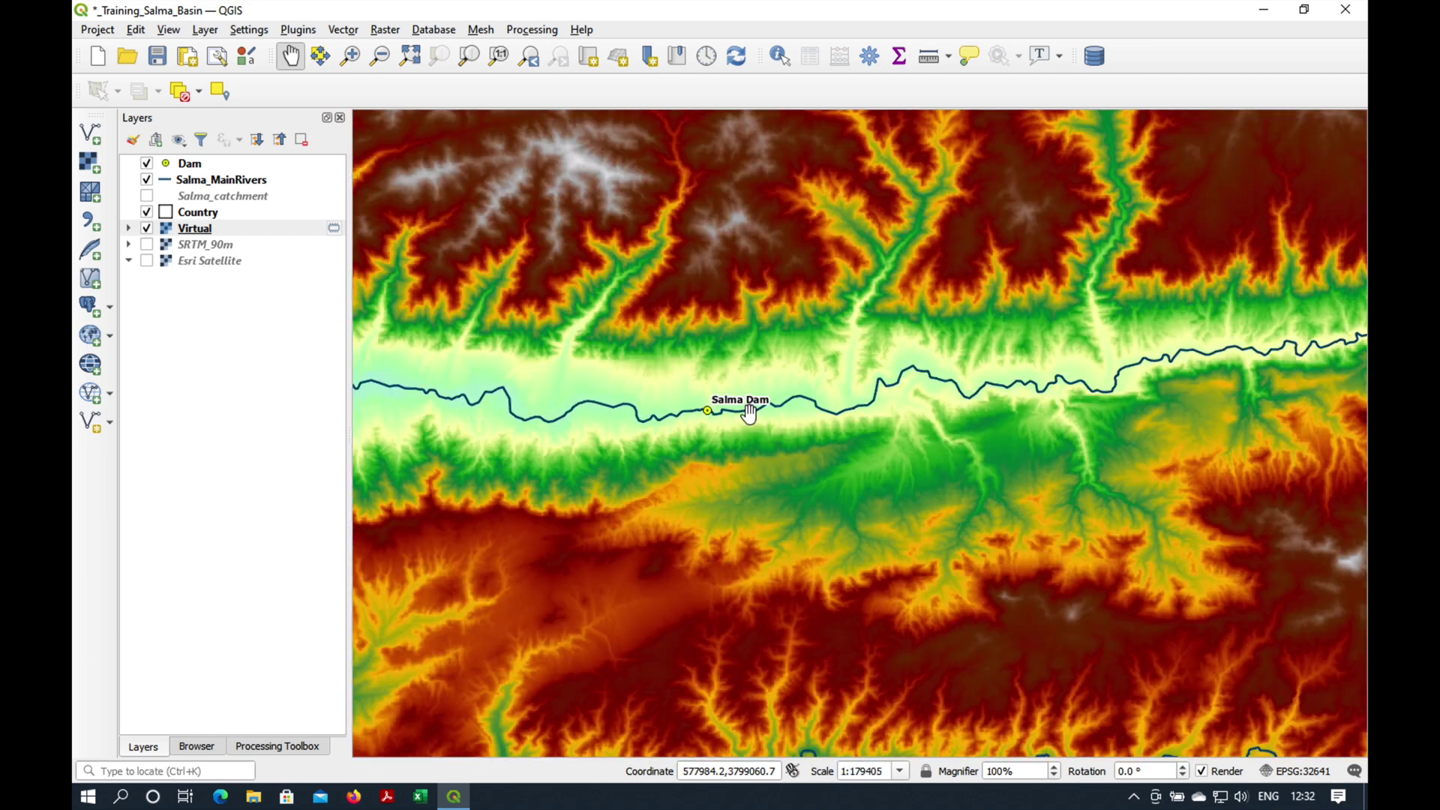
{"action": "scroll", "coordinate": [749, 414], "scroll_direction": "down", "scroll_amount": 2}
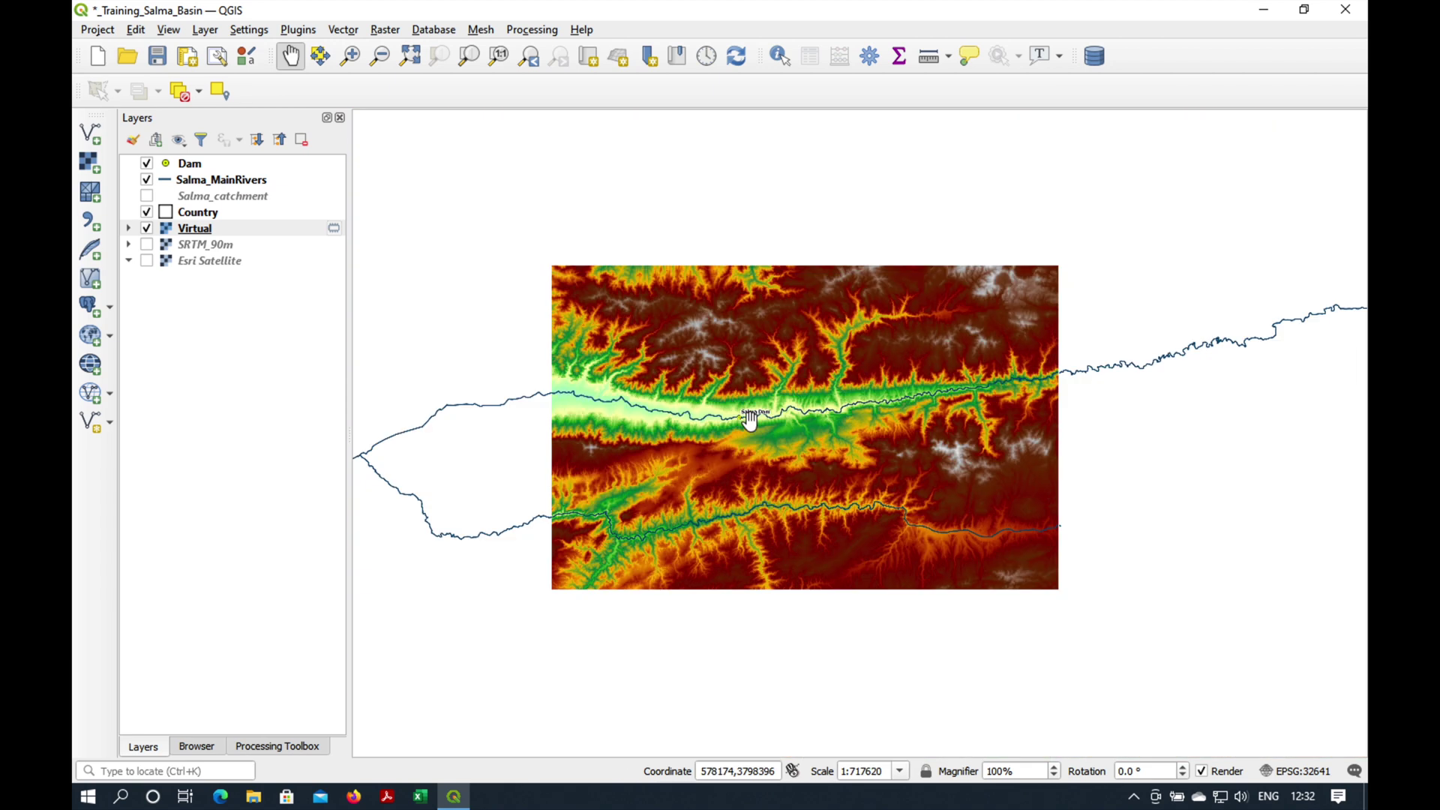
{"action": "scroll", "coordinate": [751, 424], "scroll_direction": "down", "scroll_amount": 1}
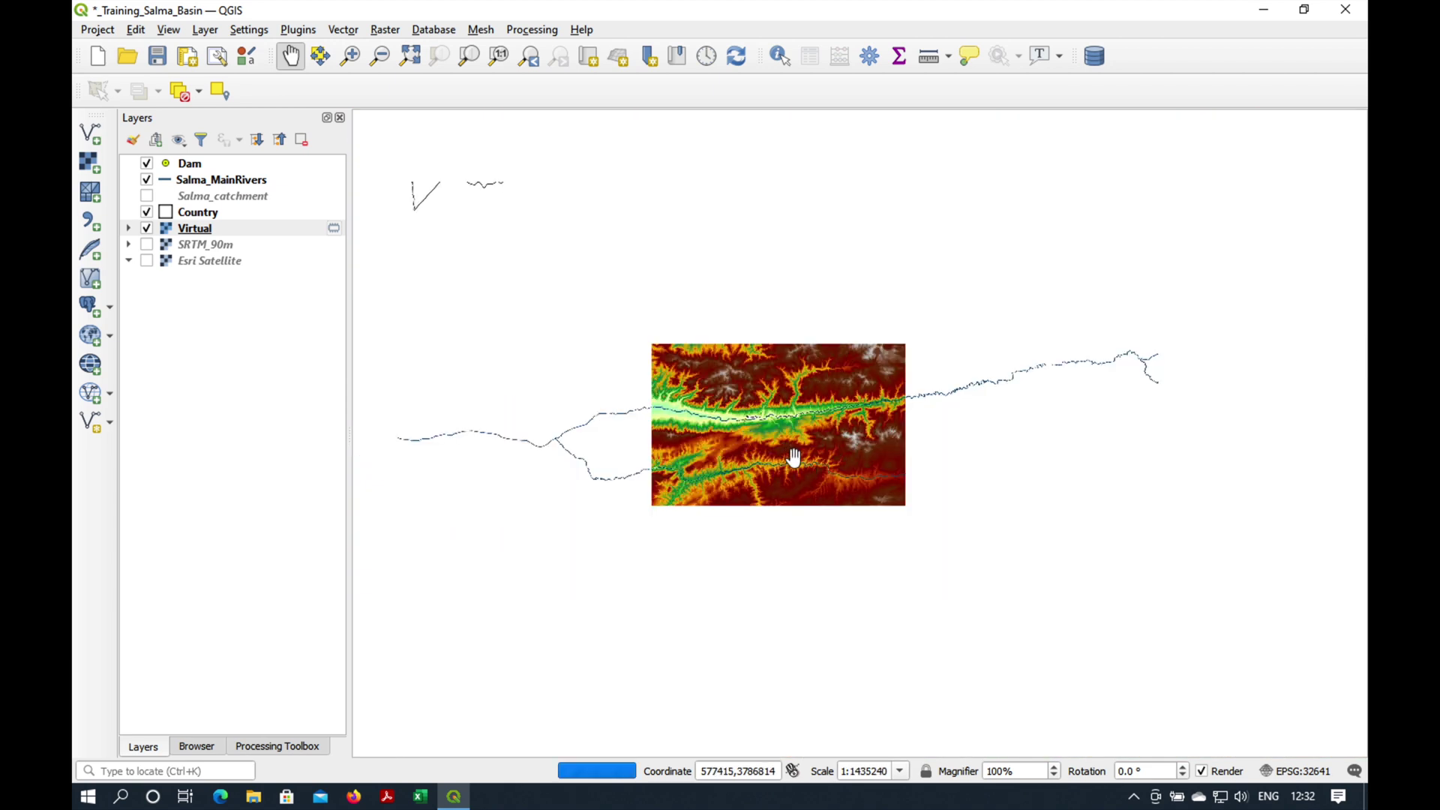
{"action": "scroll", "coordinate": [790, 448], "scroll_direction": "up", "scroll_amount": 1}
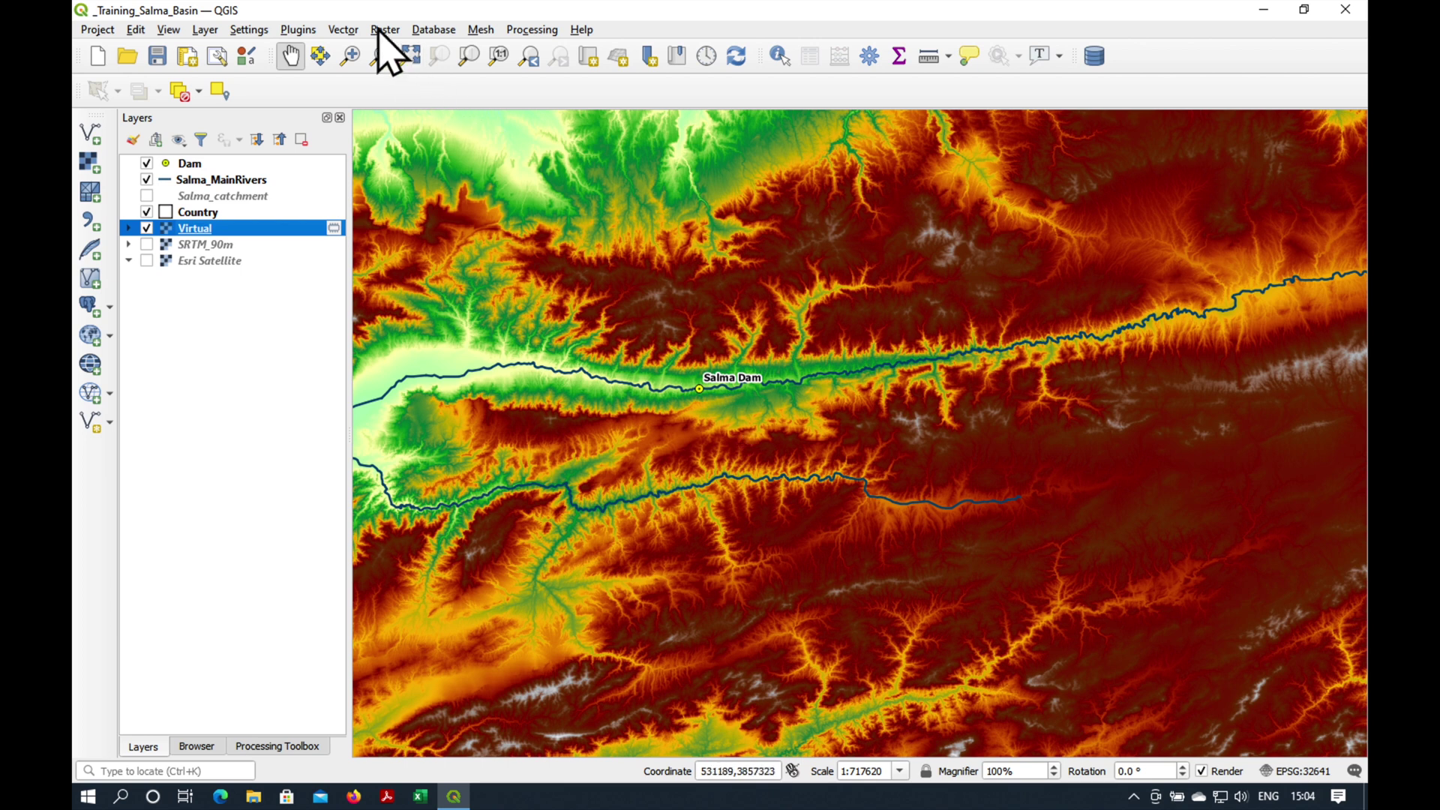
Step: In Warp (Reproject), set source CRS EPSG:4326 and target WGS 84 / UTM zone 41N
{"action": "left_click", "coordinate": [379, 32]}
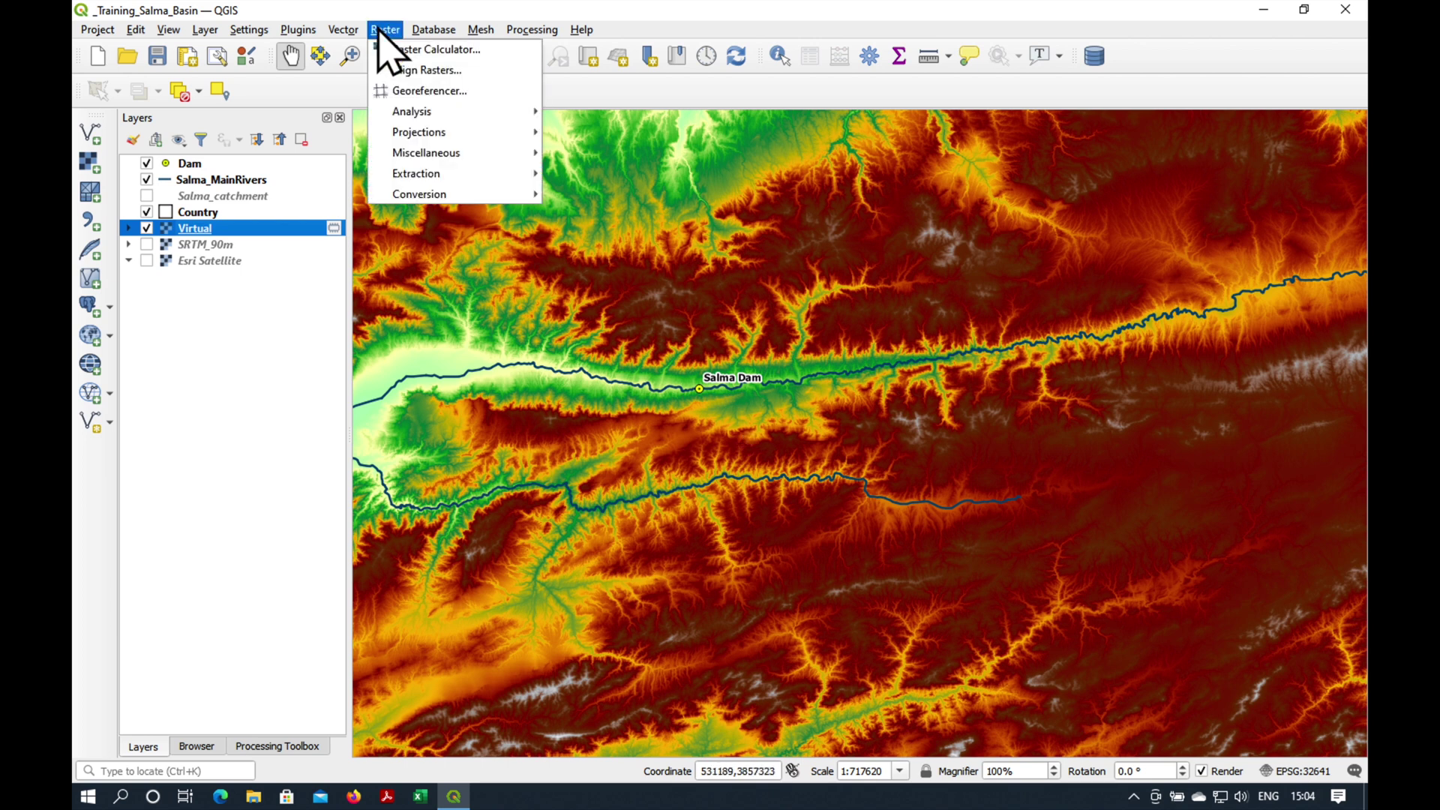
{"action": "mouse_move", "coordinate": [457, 132]}
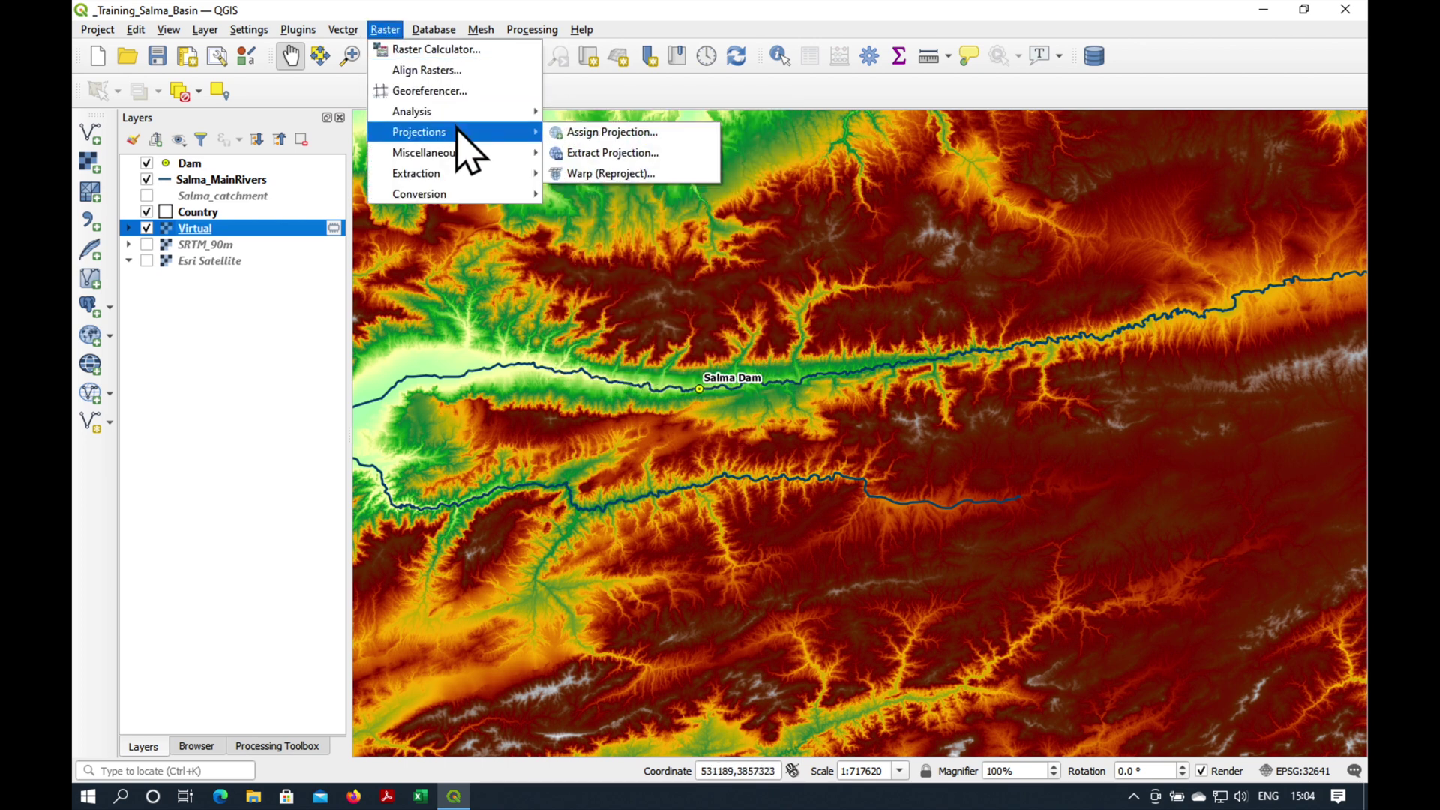
{"action": "left_click", "coordinate": [679, 175]}
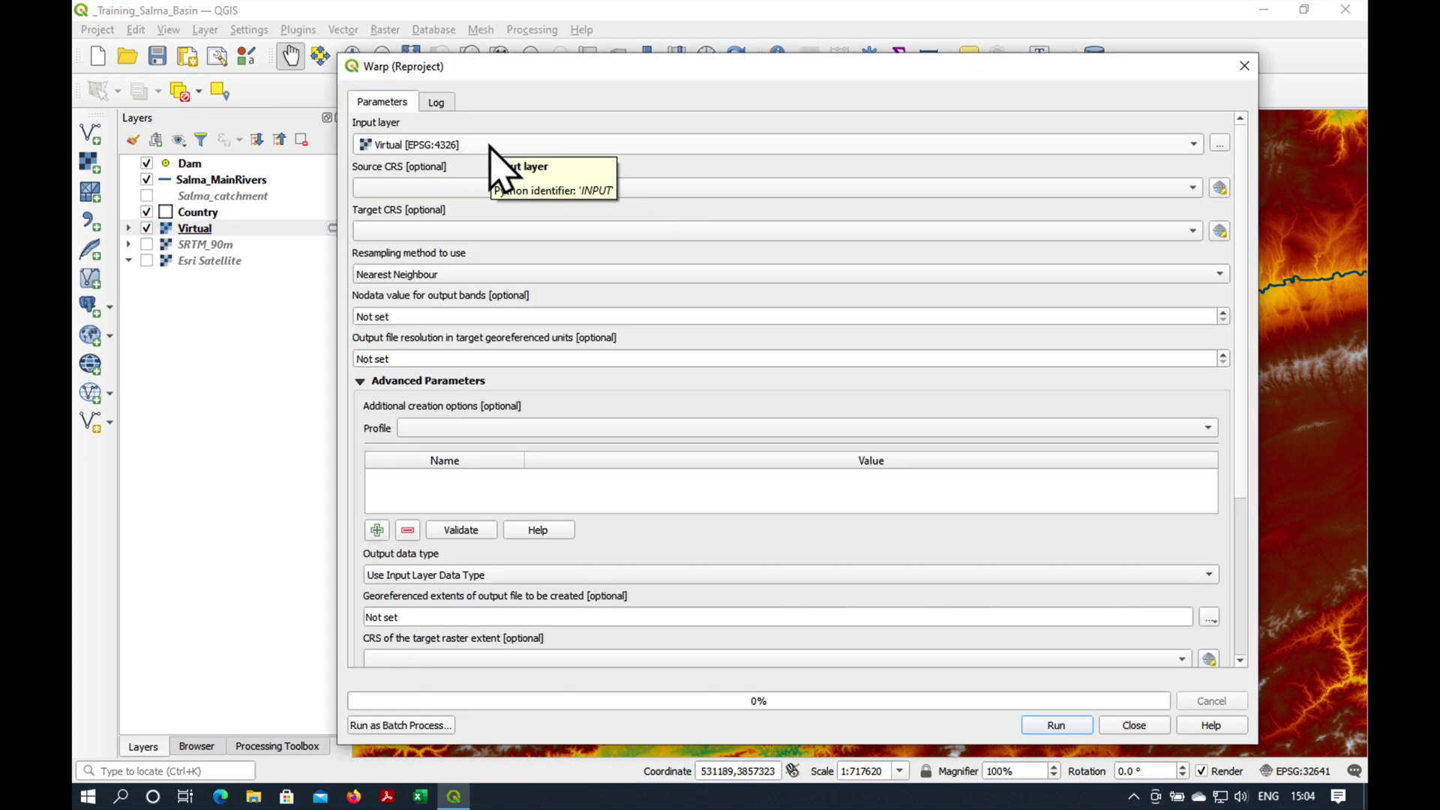
{"action": "left_click", "coordinate": [495, 188]}
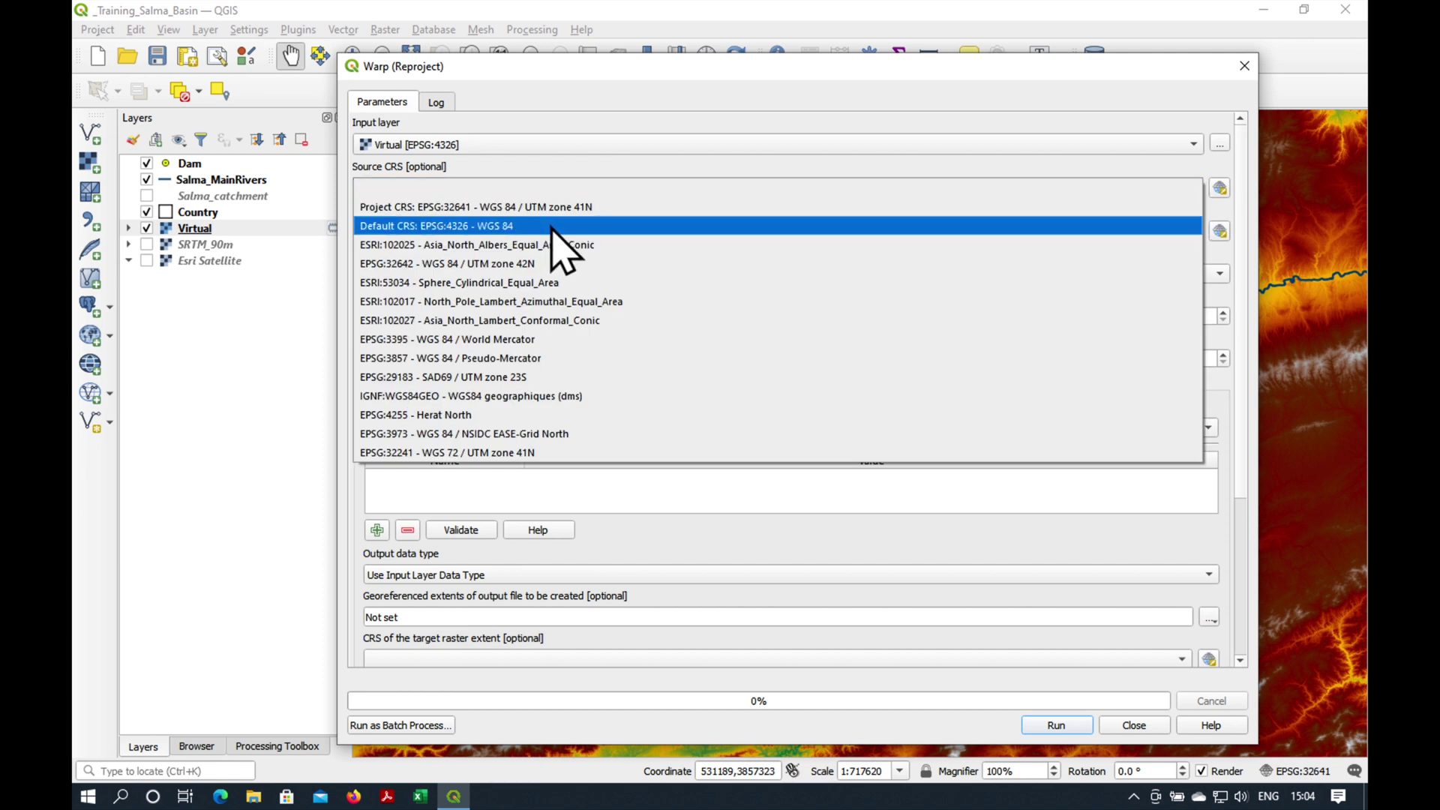
{"action": "left_click", "coordinate": [551, 226]}
{"action": "left_click", "coordinate": [528, 231]}
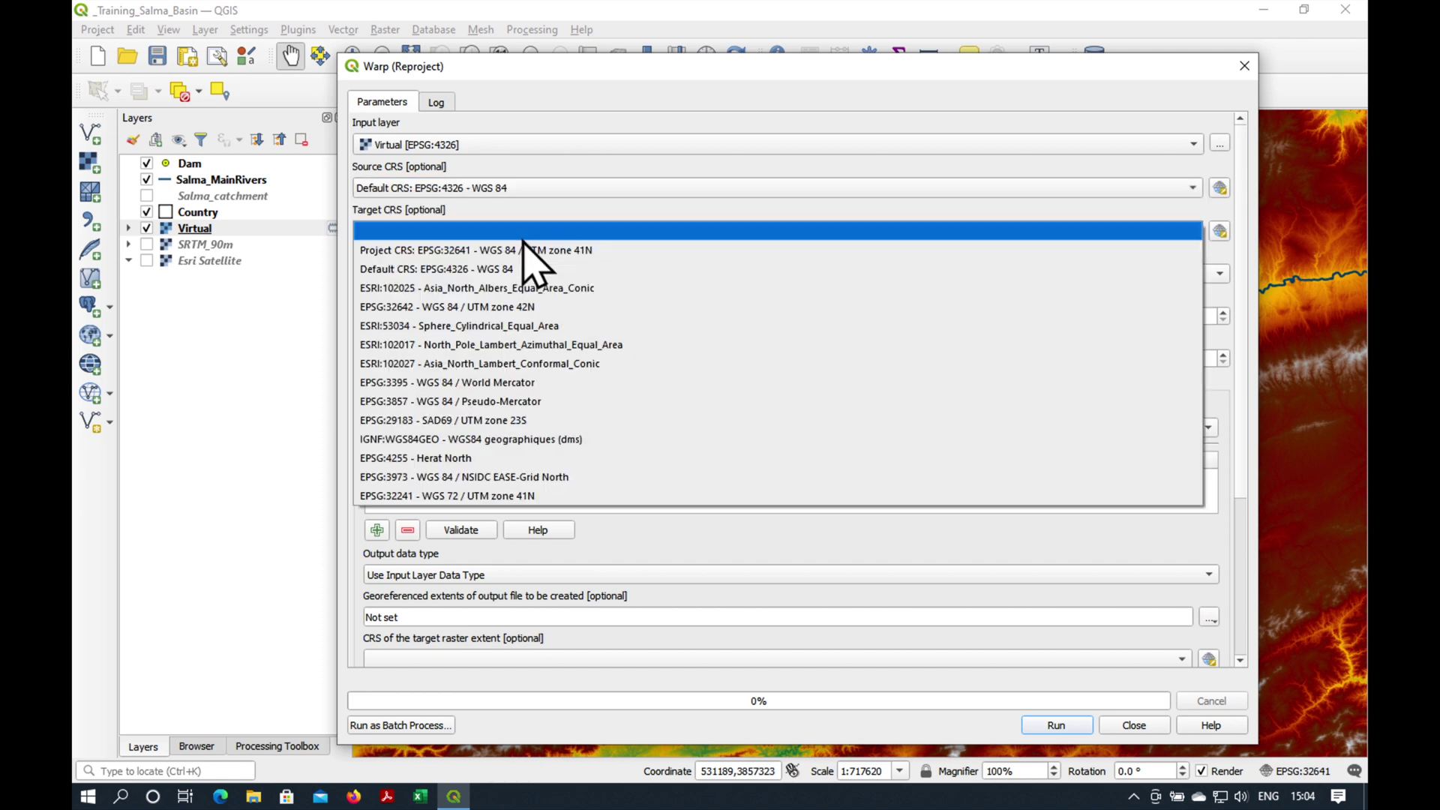
{"action": "left_click", "coordinate": [609, 254]}
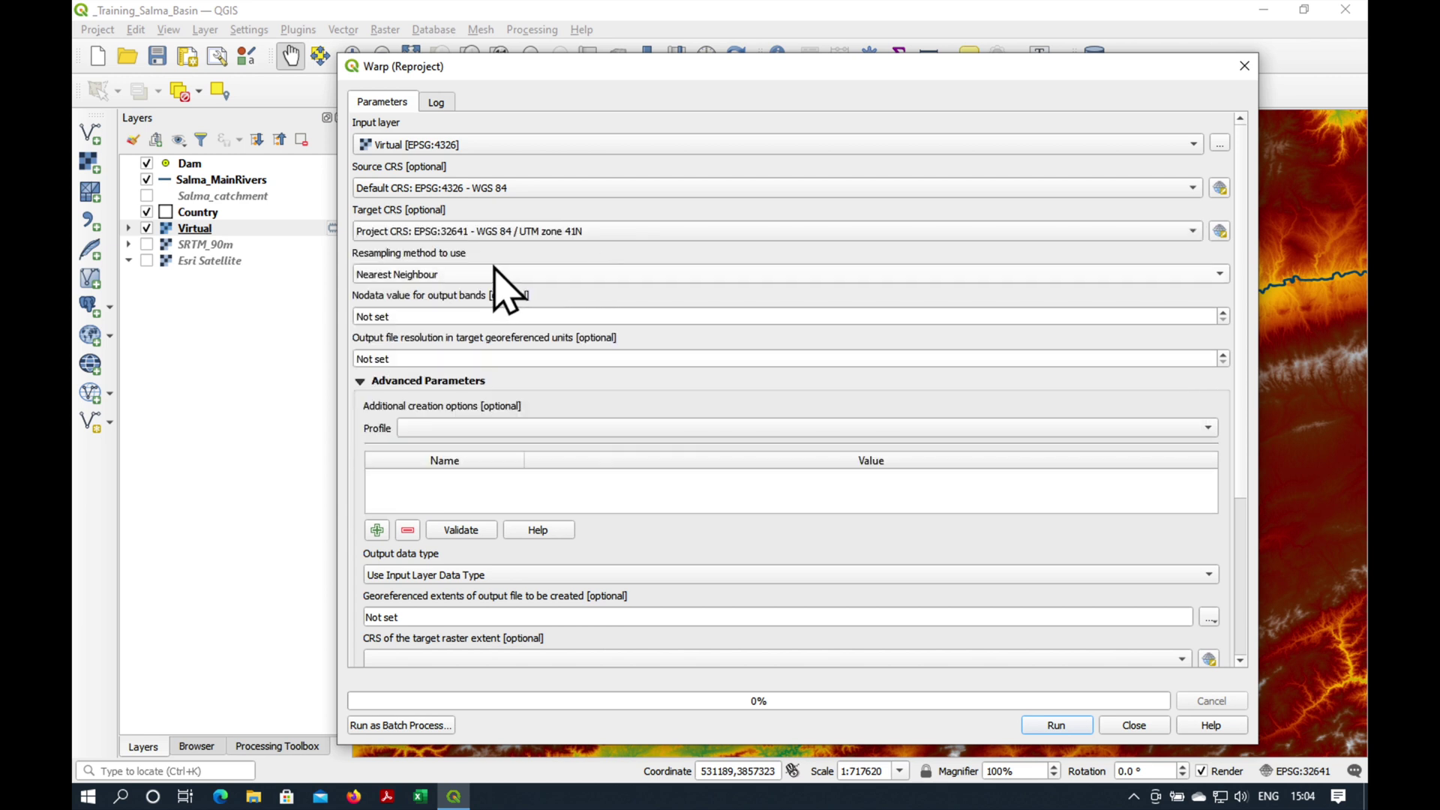
Step: Choose Cubic resampling and a 30 m output resolution
{"action": "left_click", "coordinate": [498, 295]}
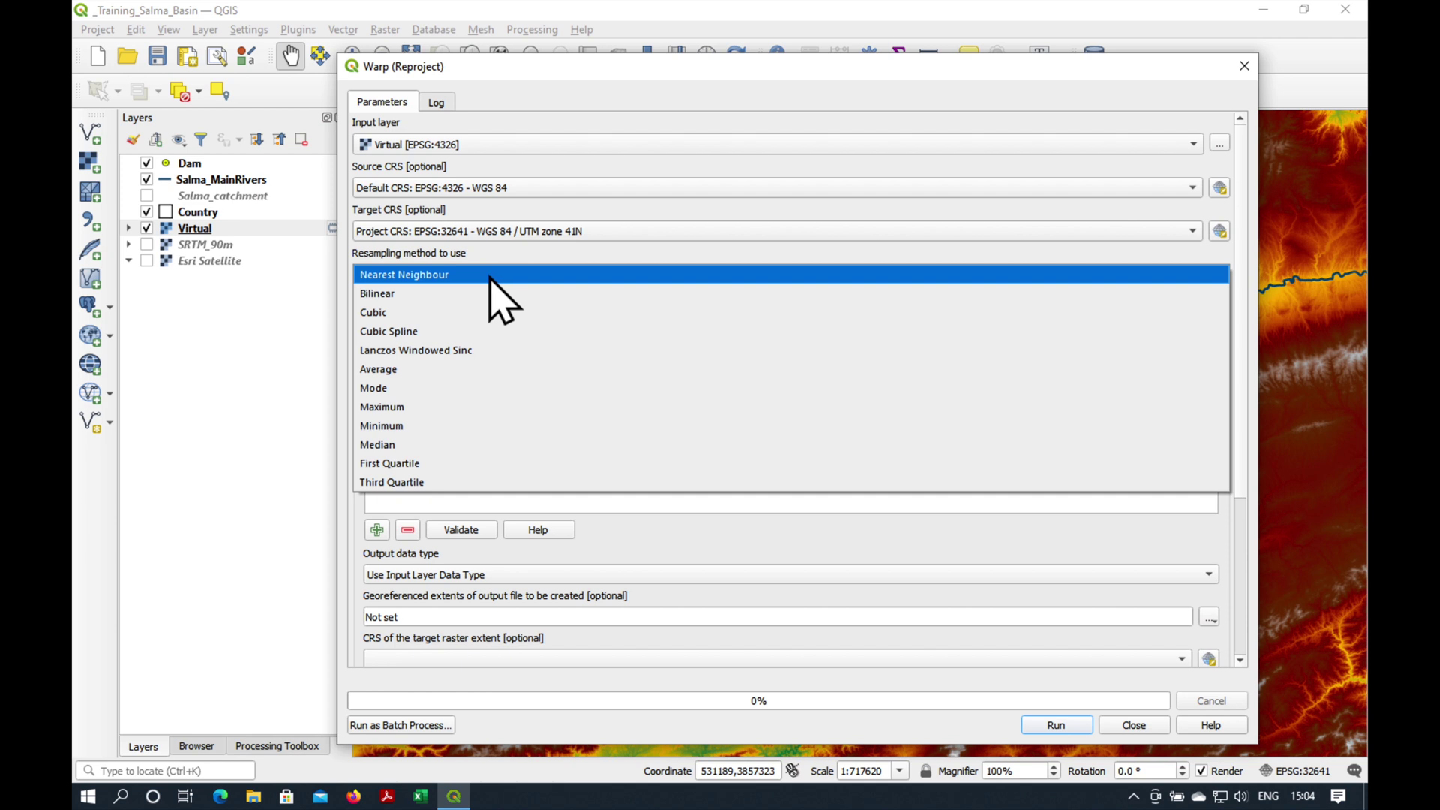
{"action": "left_click", "coordinate": [472, 312]}
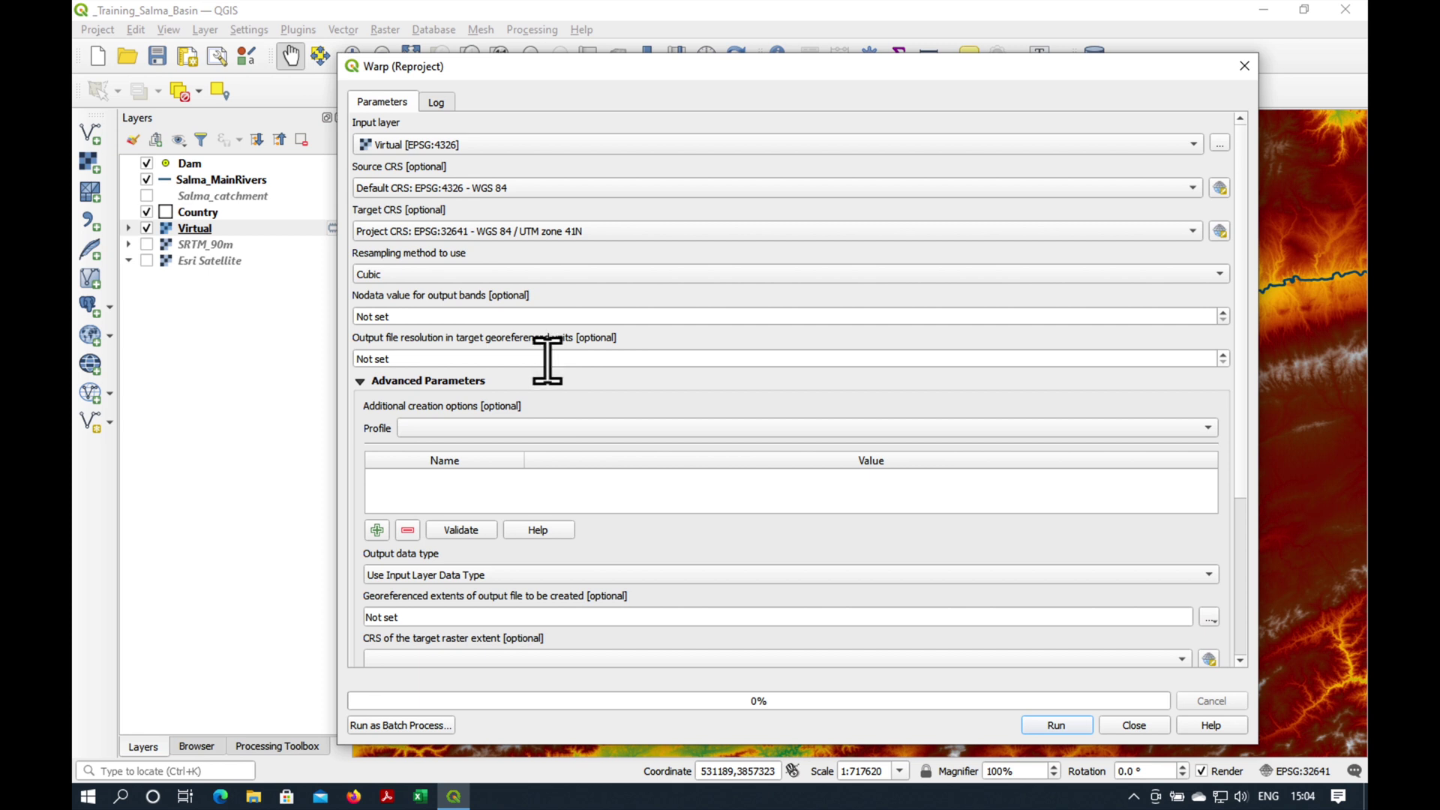
{"action": "left_click", "coordinate": [421, 359]}
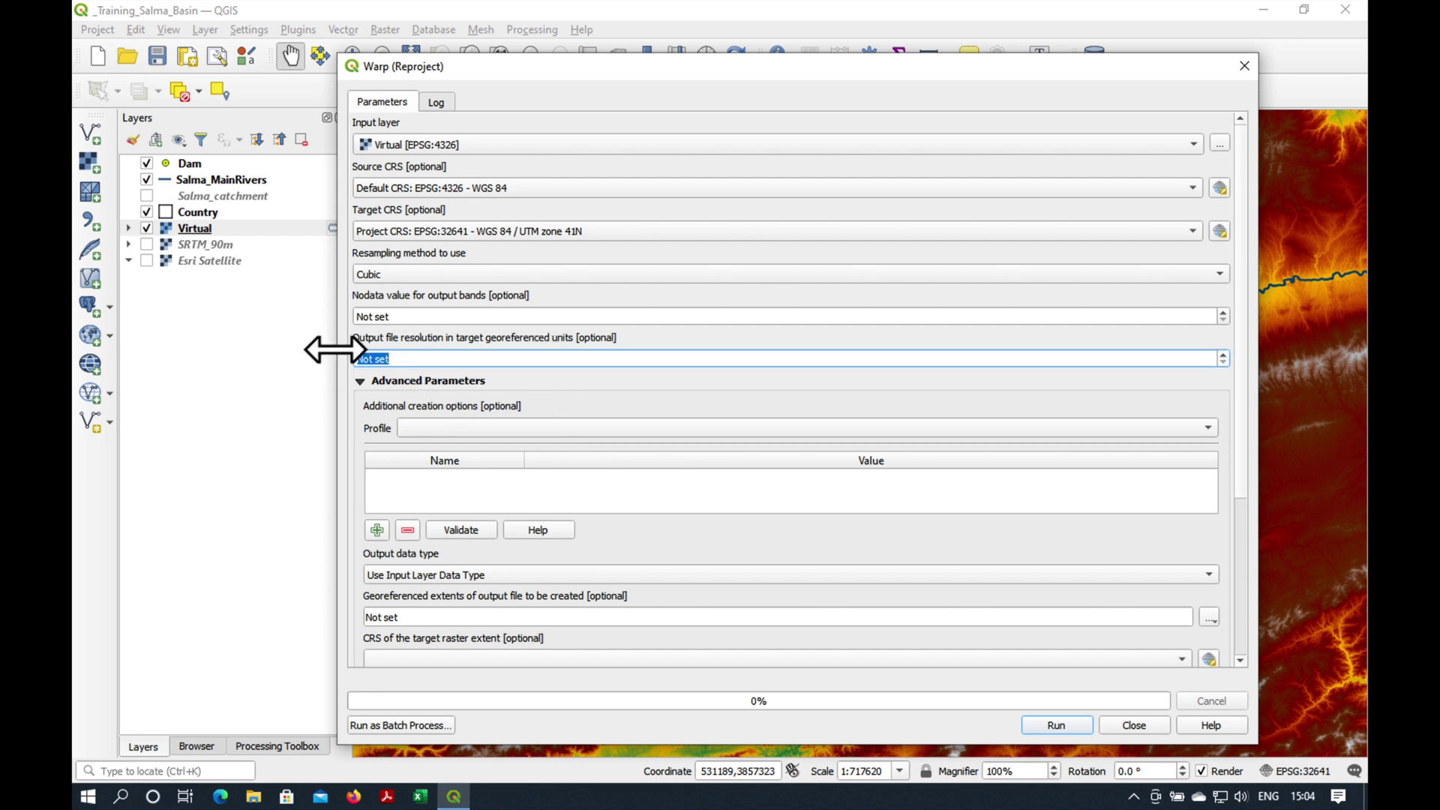
{"action": "key", "text": "ctrl+a"}
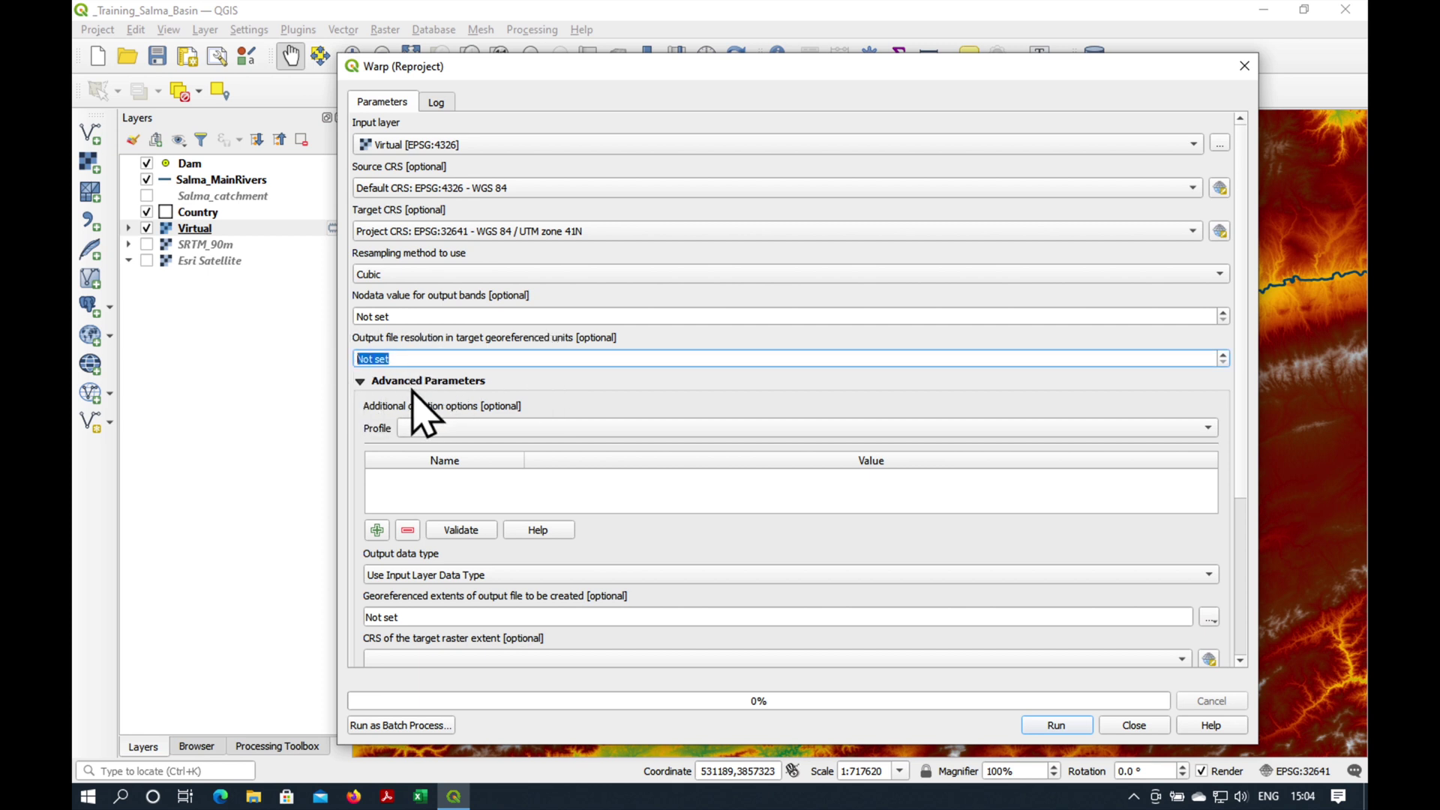
{"action": "type", "text": "30"}
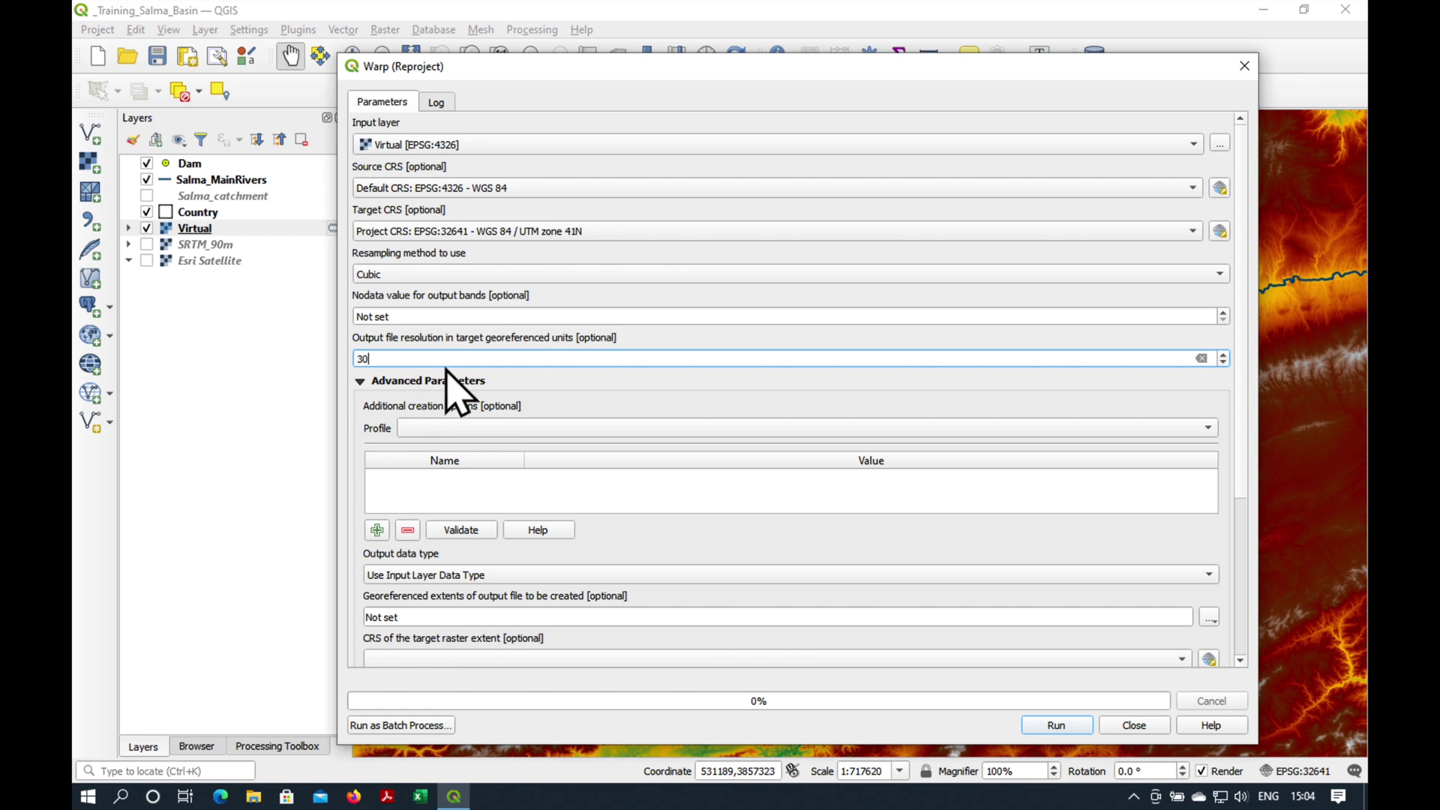
{"action": "scroll", "coordinate": [491, 405], "scroll_direction": "down", "scroll_amount": 3}
{"action": "scroll", "coordinate": [521, 398], "scroll_direction": "down", "scroll_amount": 2}
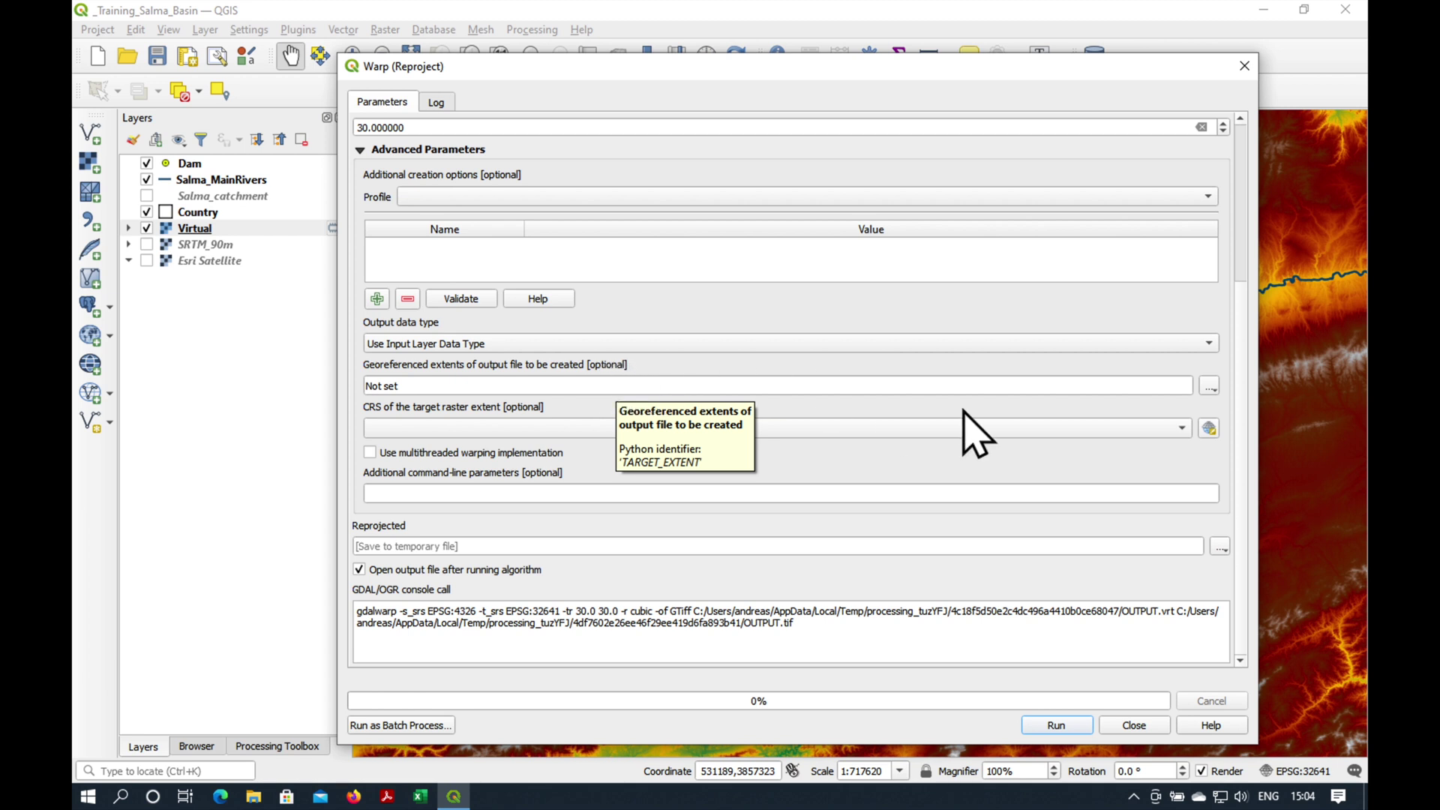
Step: Draw the output extent over the upper river valley near Salma Dam and run the reprojection
{"action": "left_click", "coordinate": [1208, 386]}
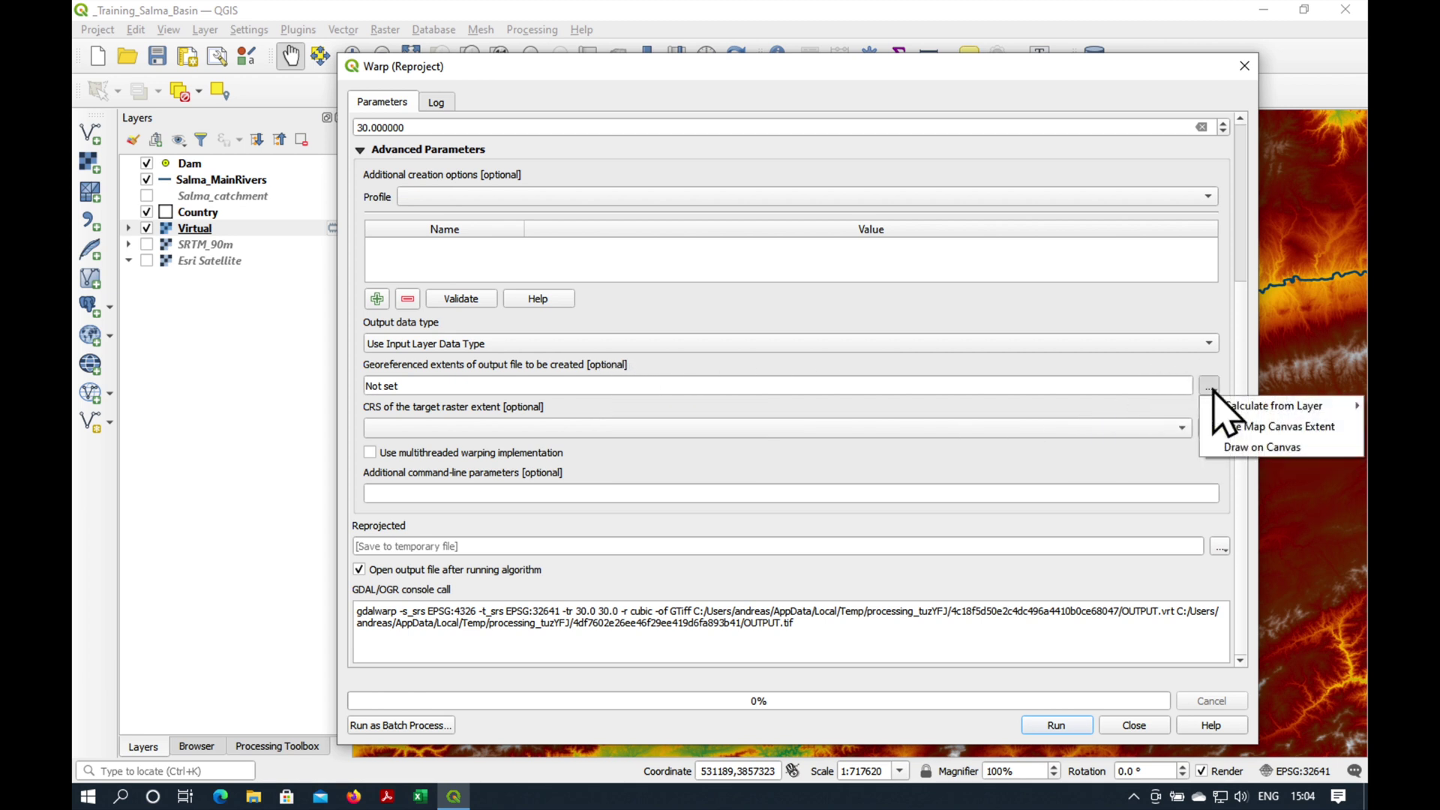
{"action": "left_click", "coordinate": [1312, 450]}
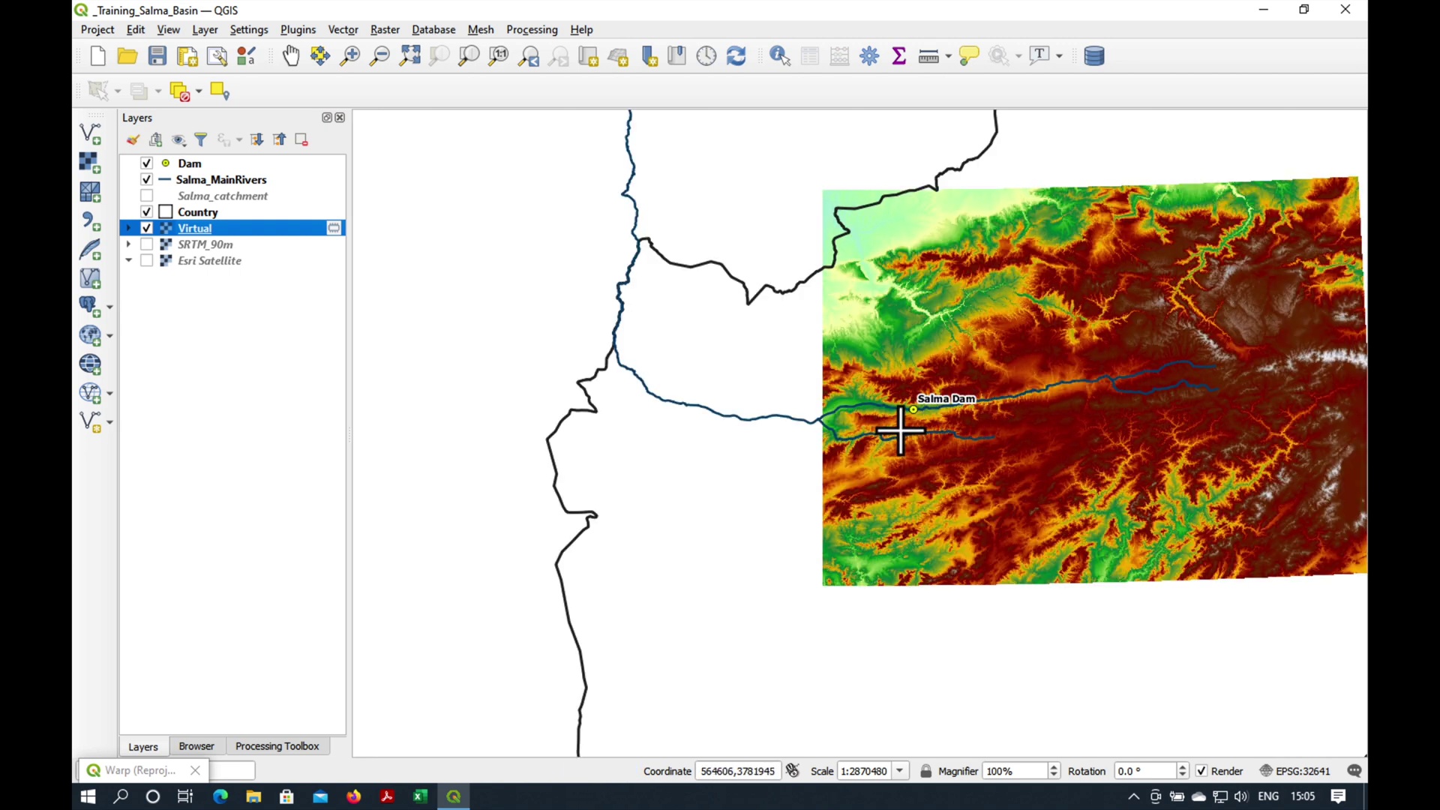
{"action": "left_click_drag", "start_coordinate": [897, 431], "coordinate": [1259, 310]}
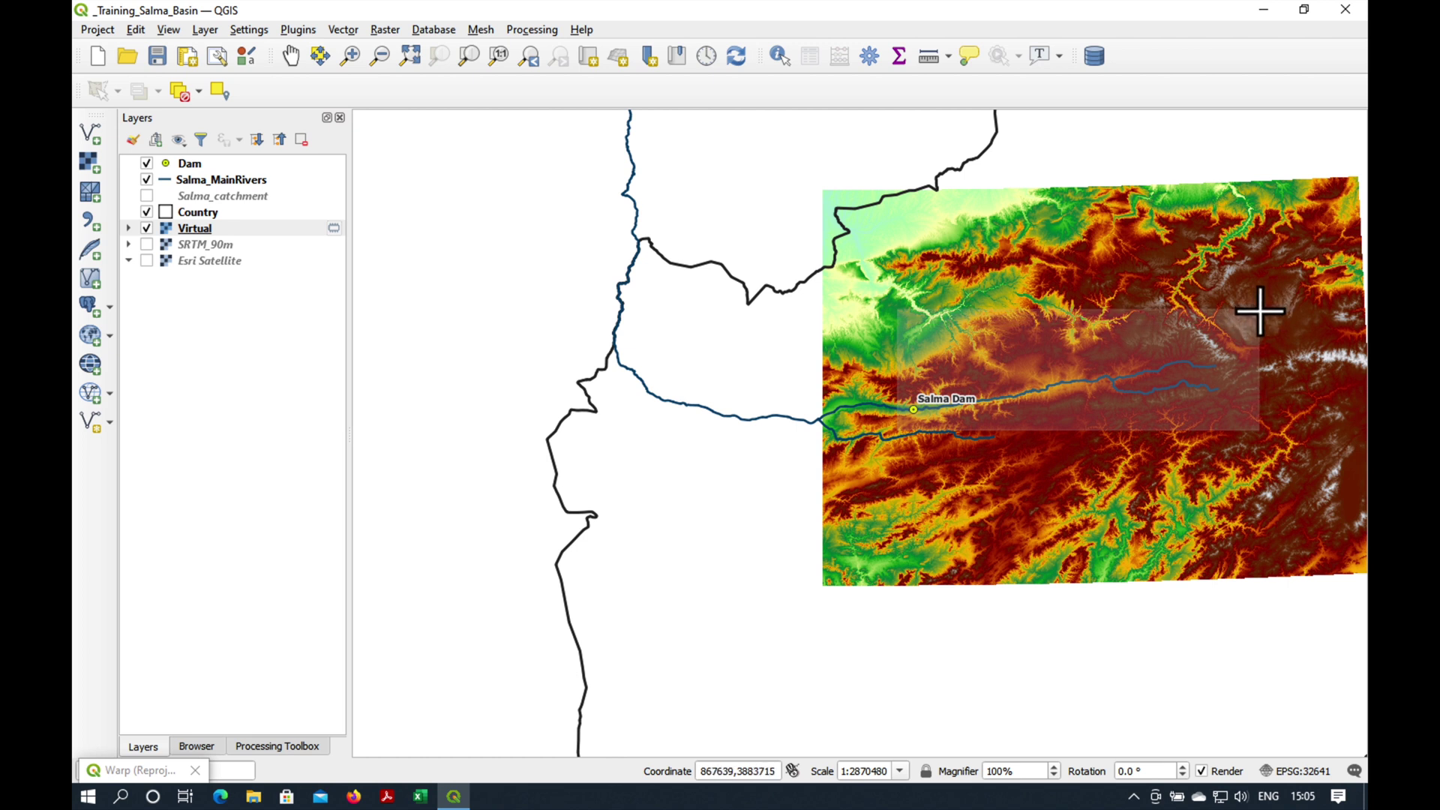
{"action": "left_click_drag", "start_coordinate": [1260, 310], "coordinate": [1260, 310]}
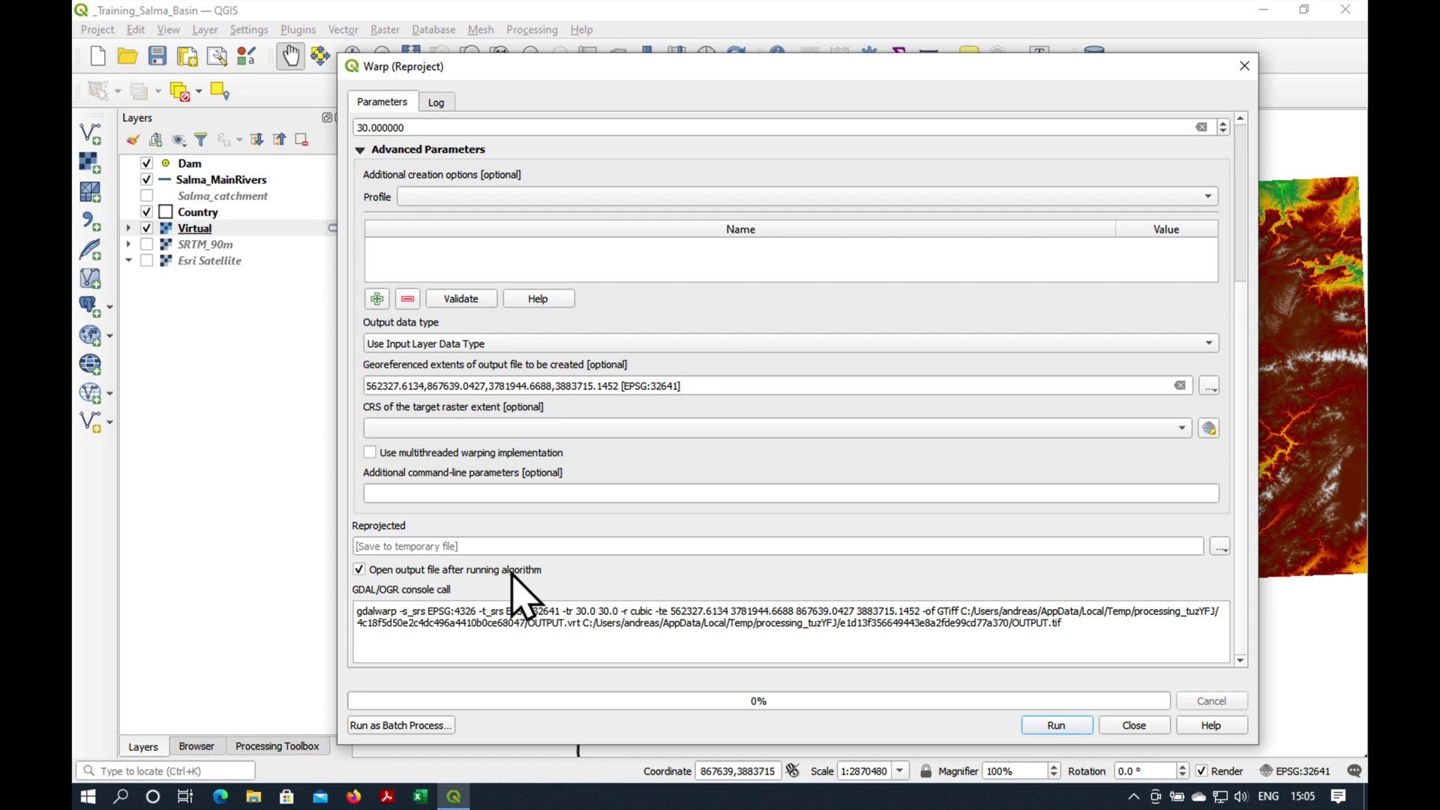
{"action": "left_click", "coordinate": [1056, 725]}
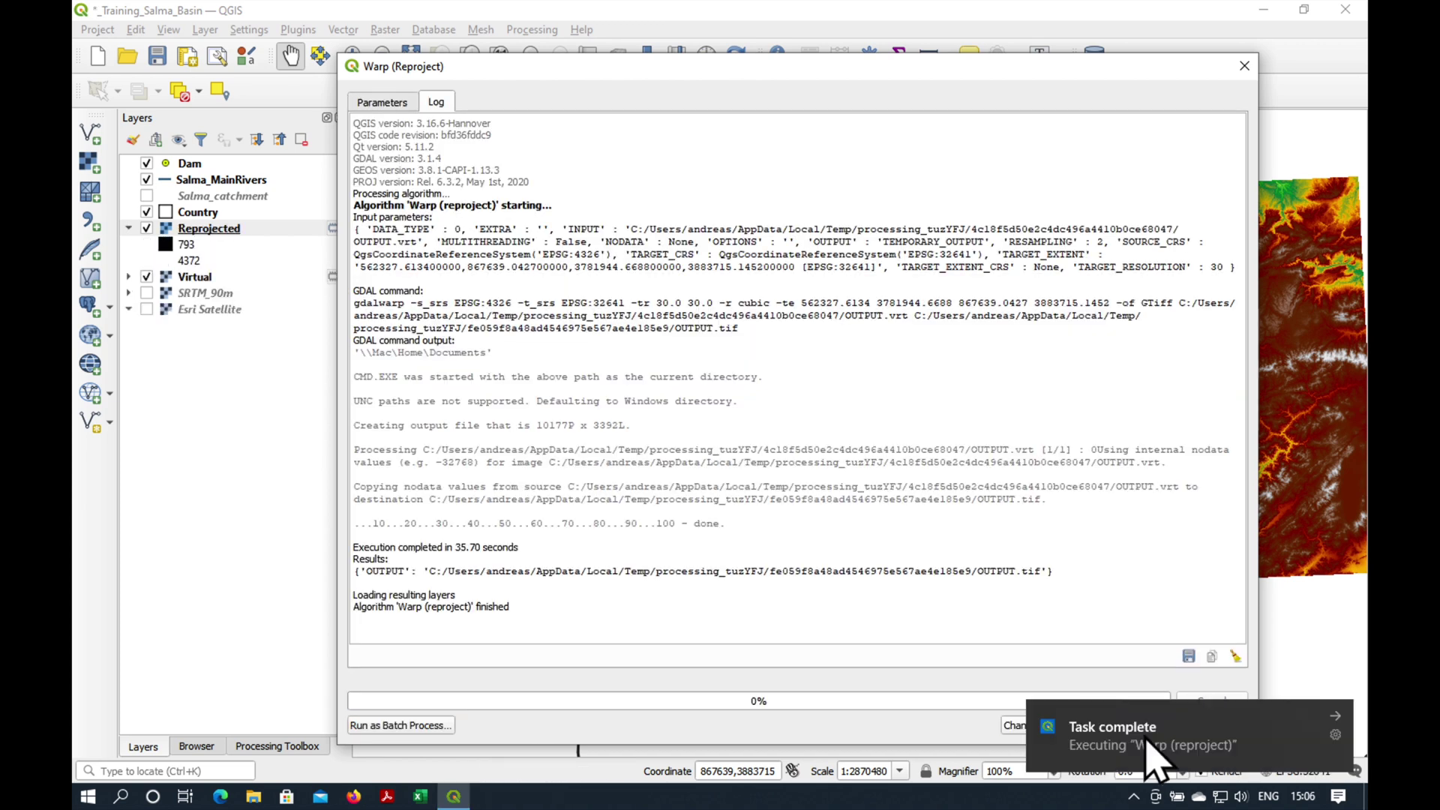
Step: Close the reprojection dialog and zoom the map to the Reprojected raster
{"action": "left_click", "coordinate": [1134, 725]}
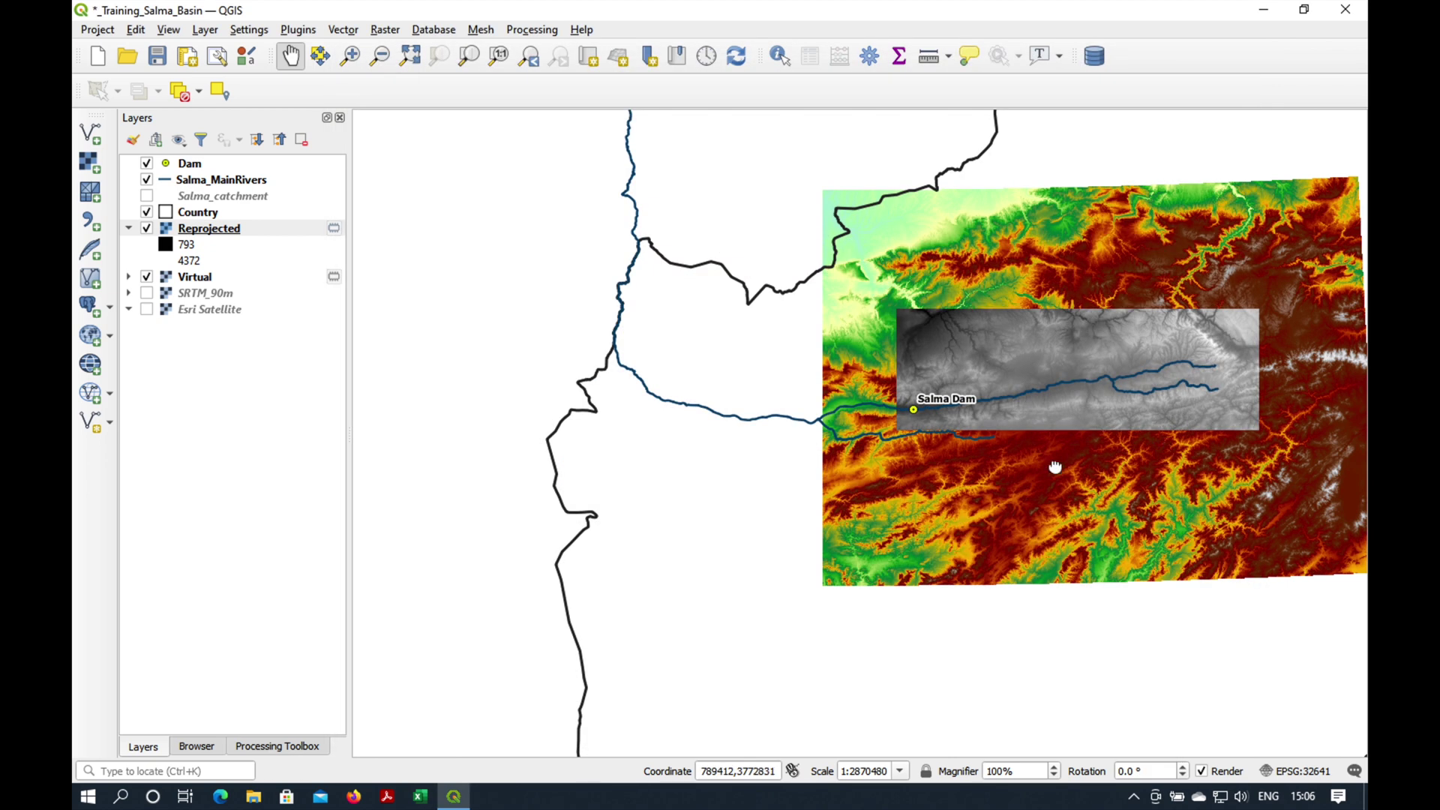
{"action": "left_click_drag", "start_coordinate": [1050, 469], "coordinate": [861, 476]}
{"action": "right_click", "coordinate": [222, 230]}
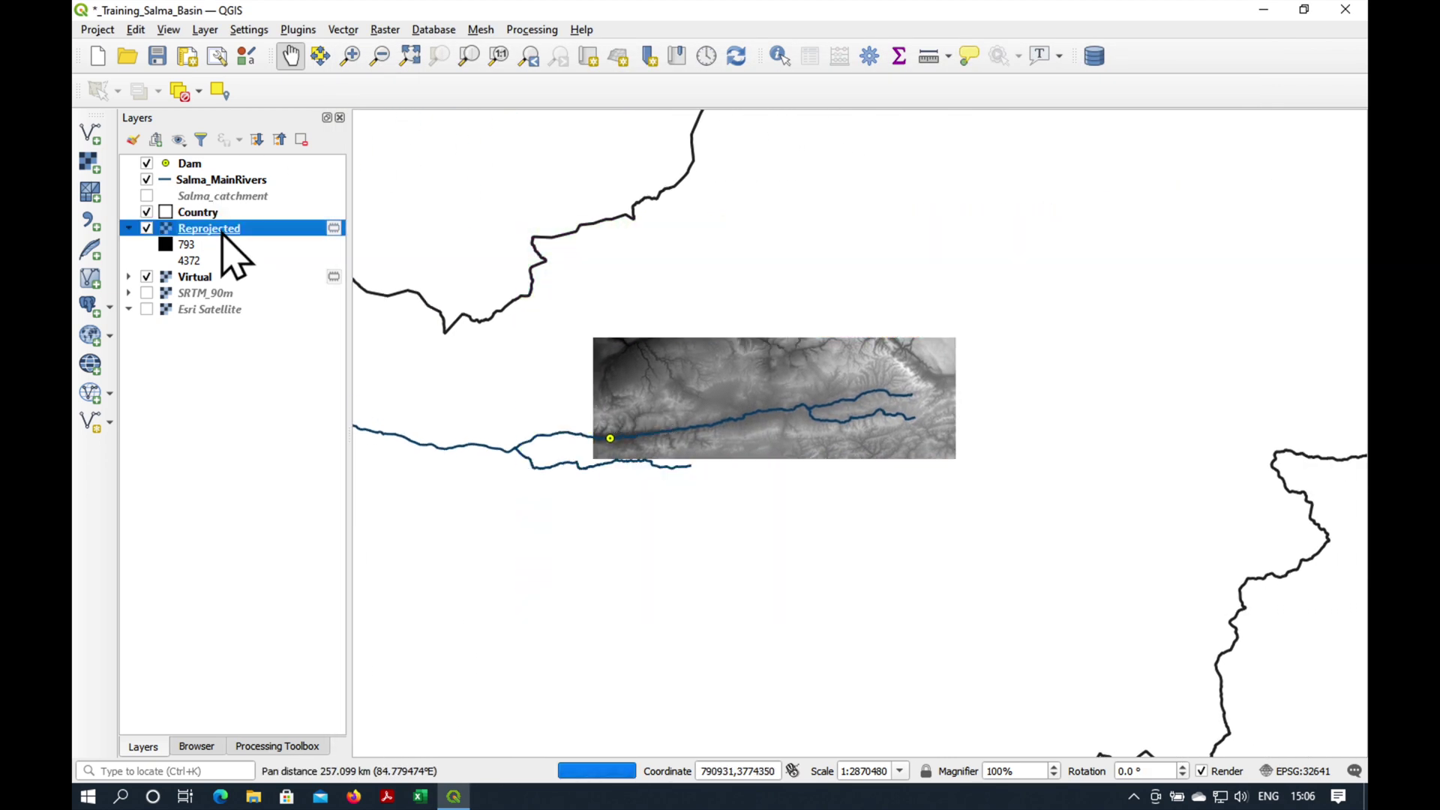
{"action": "left_click", "coordinate": [240, 238]}
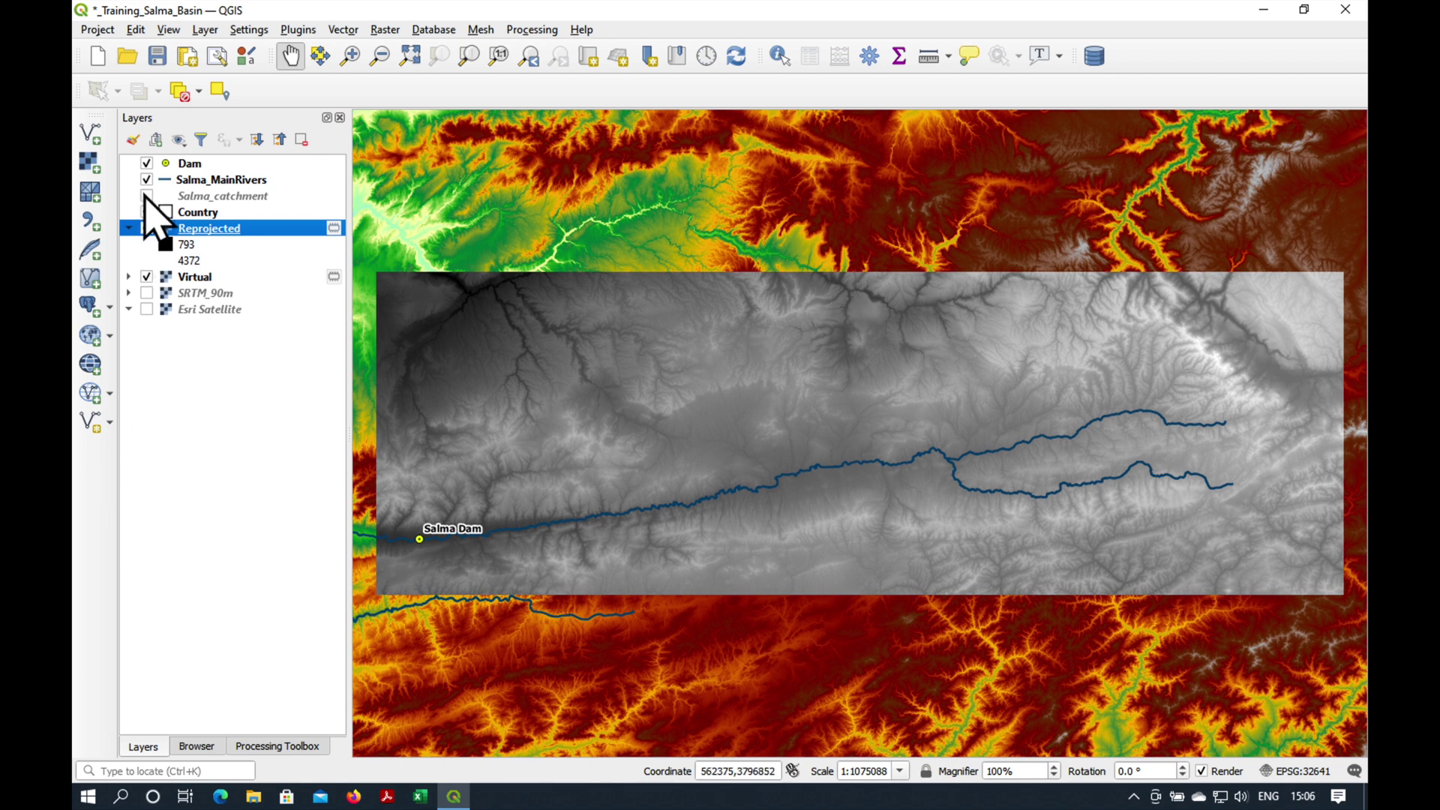
Step: Show the Salma_catchment boundary to check the raster's coverage, then hide it again
{"action": "left_click", "coordinate": [147, 196]}
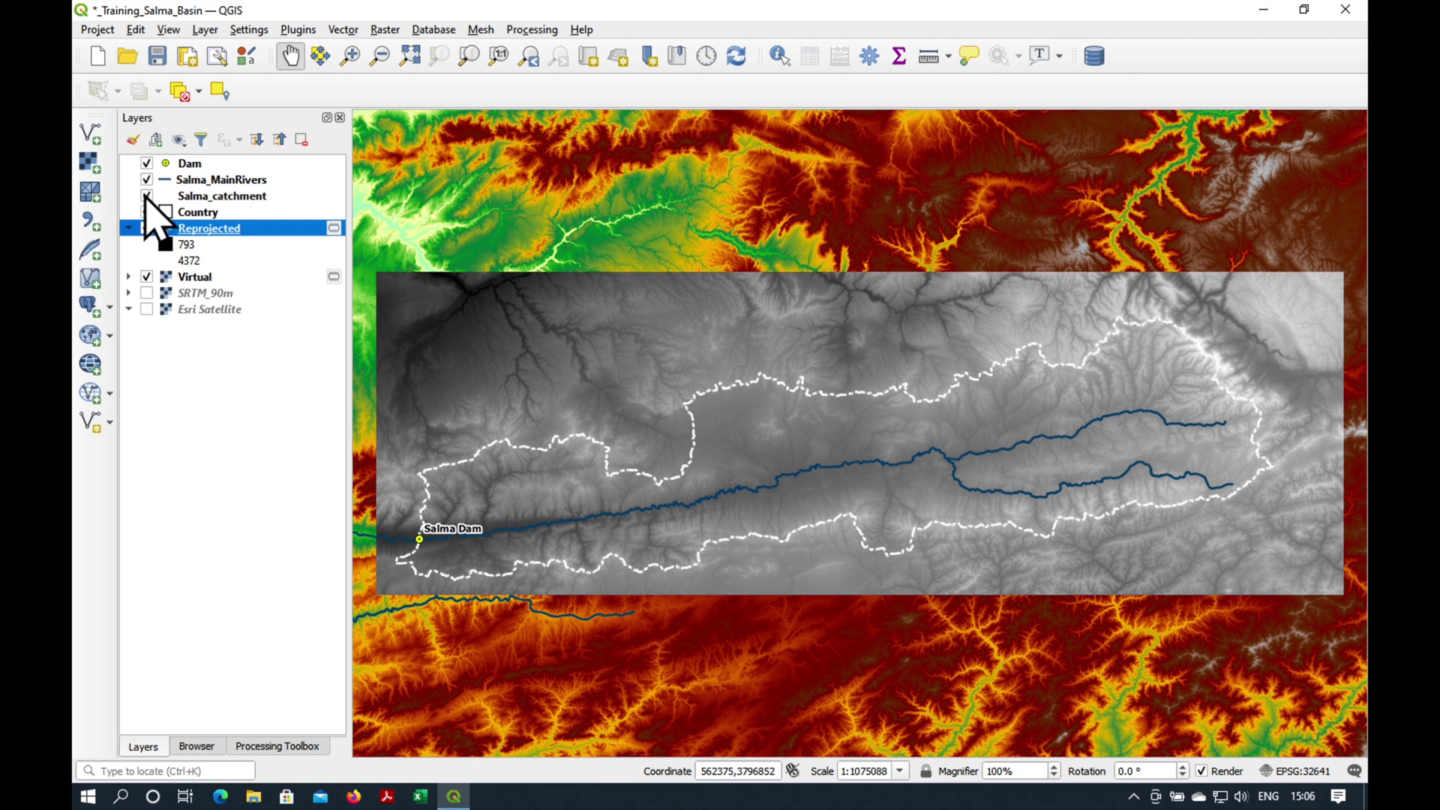
{"action": "left_click", "coordinate": [147, 195]}
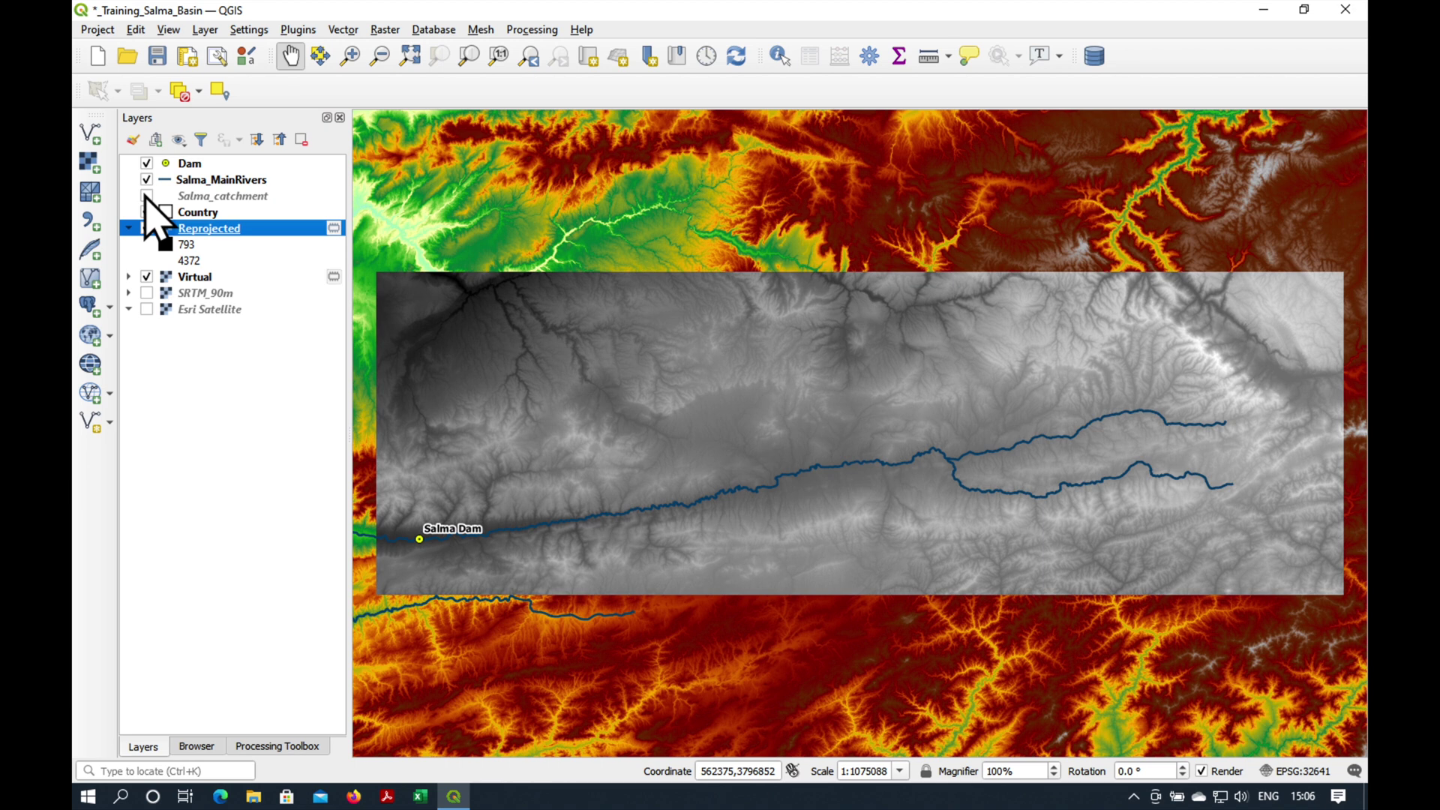
{"action": "right_click", "coordinate": [199, 230]}
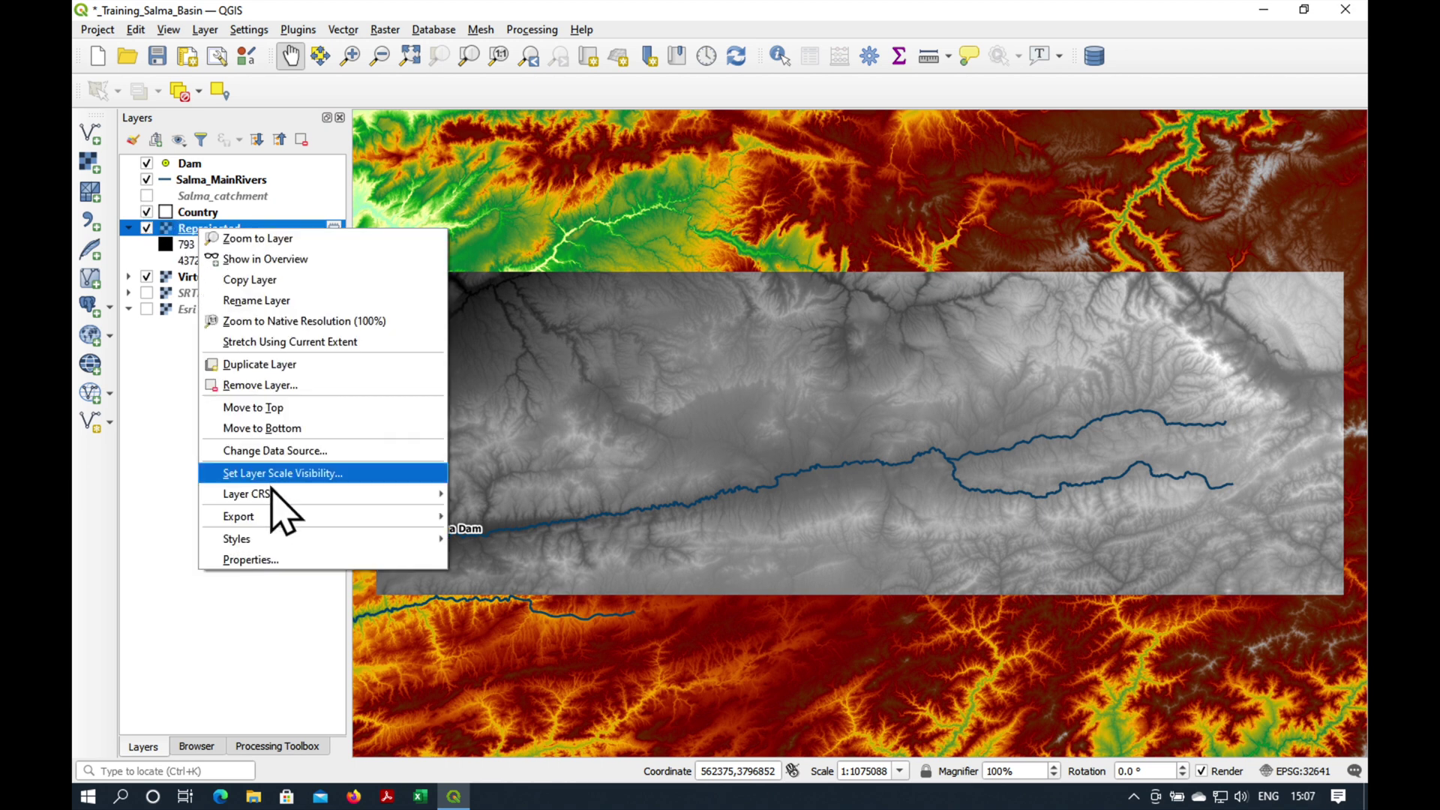
{"action": "left_click", "coordinate": [261, 561]}
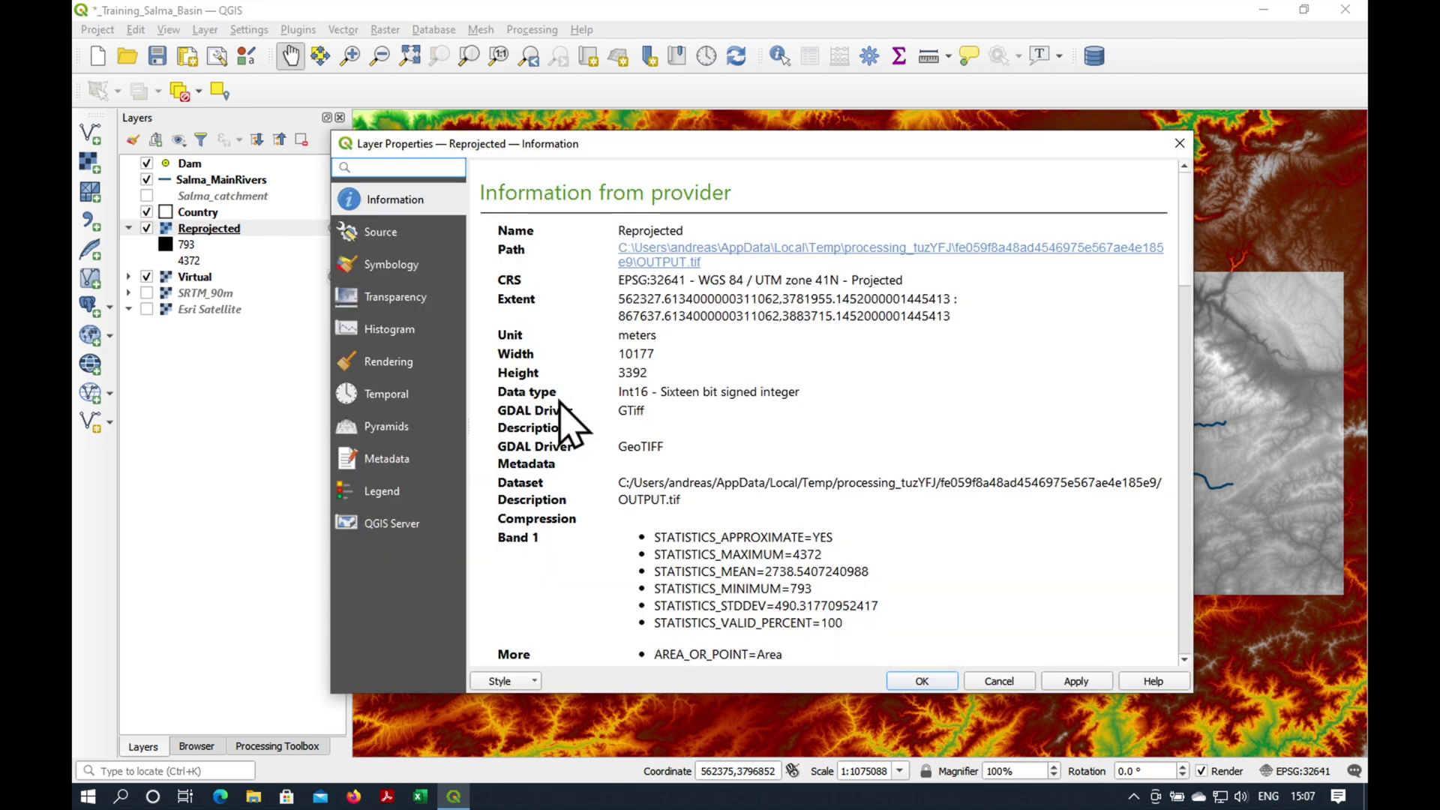
{"action": "scroll", "coordinate": [750, 427], "scroll_direction": "down", "scroll_amount": 3}
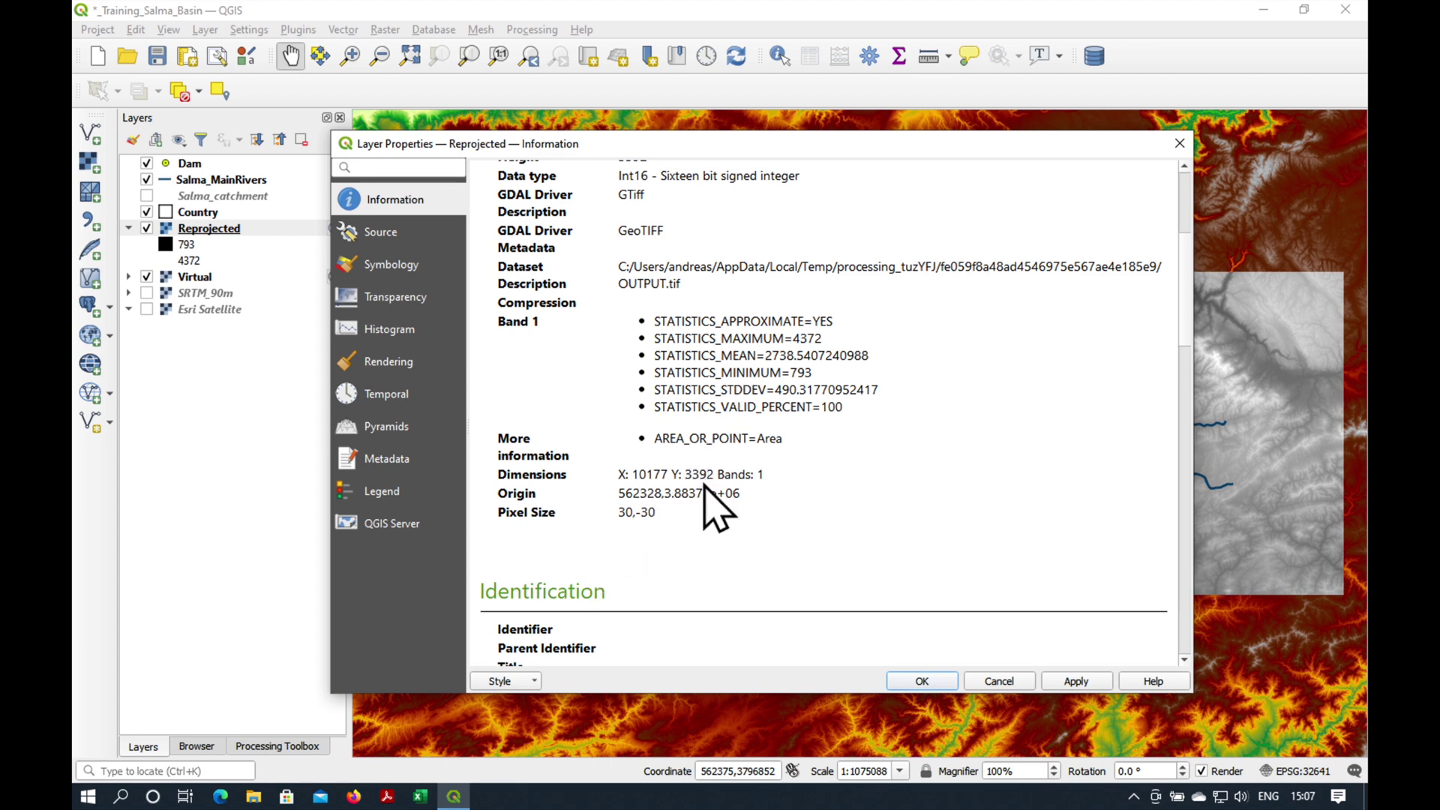
{"action": "scroll", "coordinate": [703, 482], "scroll_direction": "up", "scroll_amount": 3}
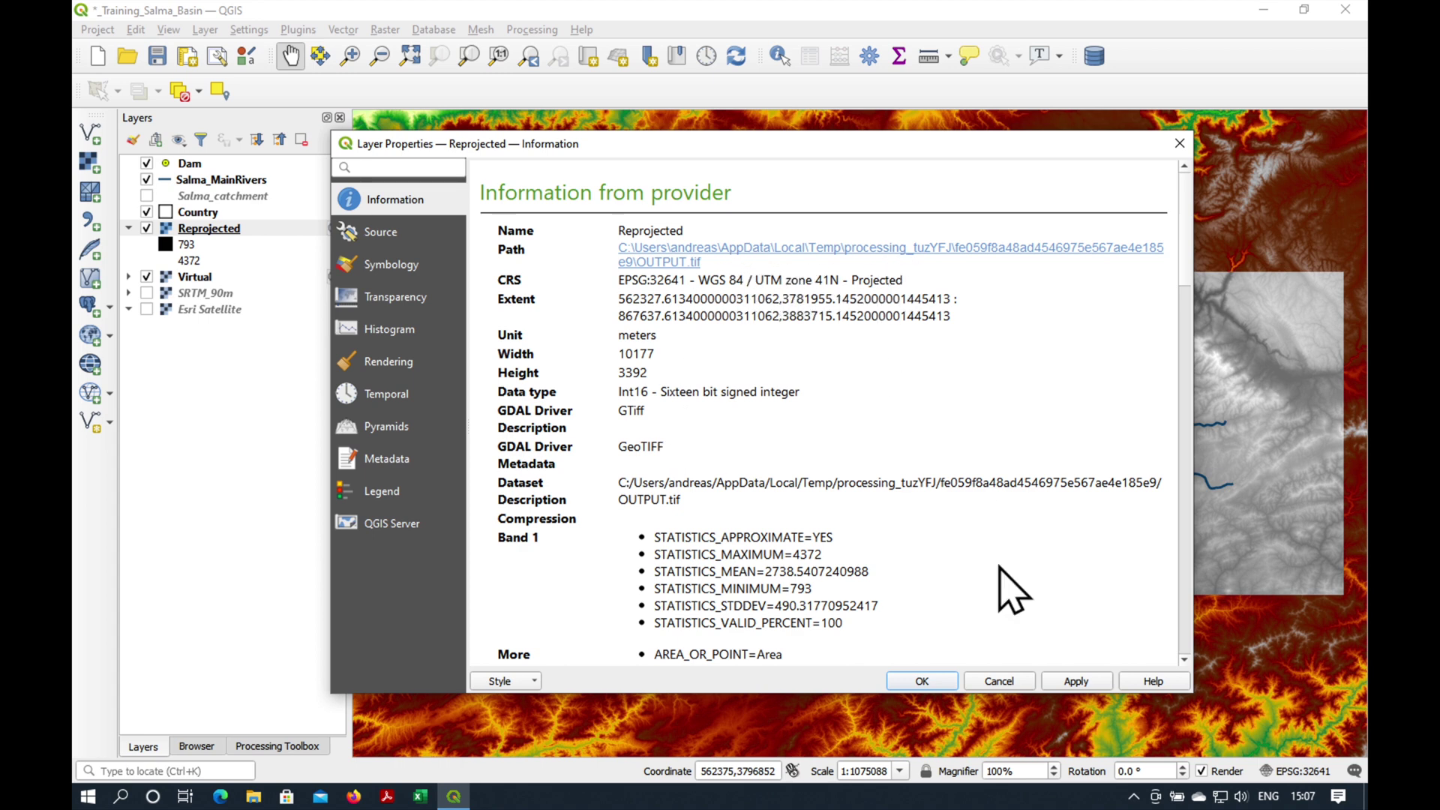
{"action": "left_click", "coordinate": [942, 680]}
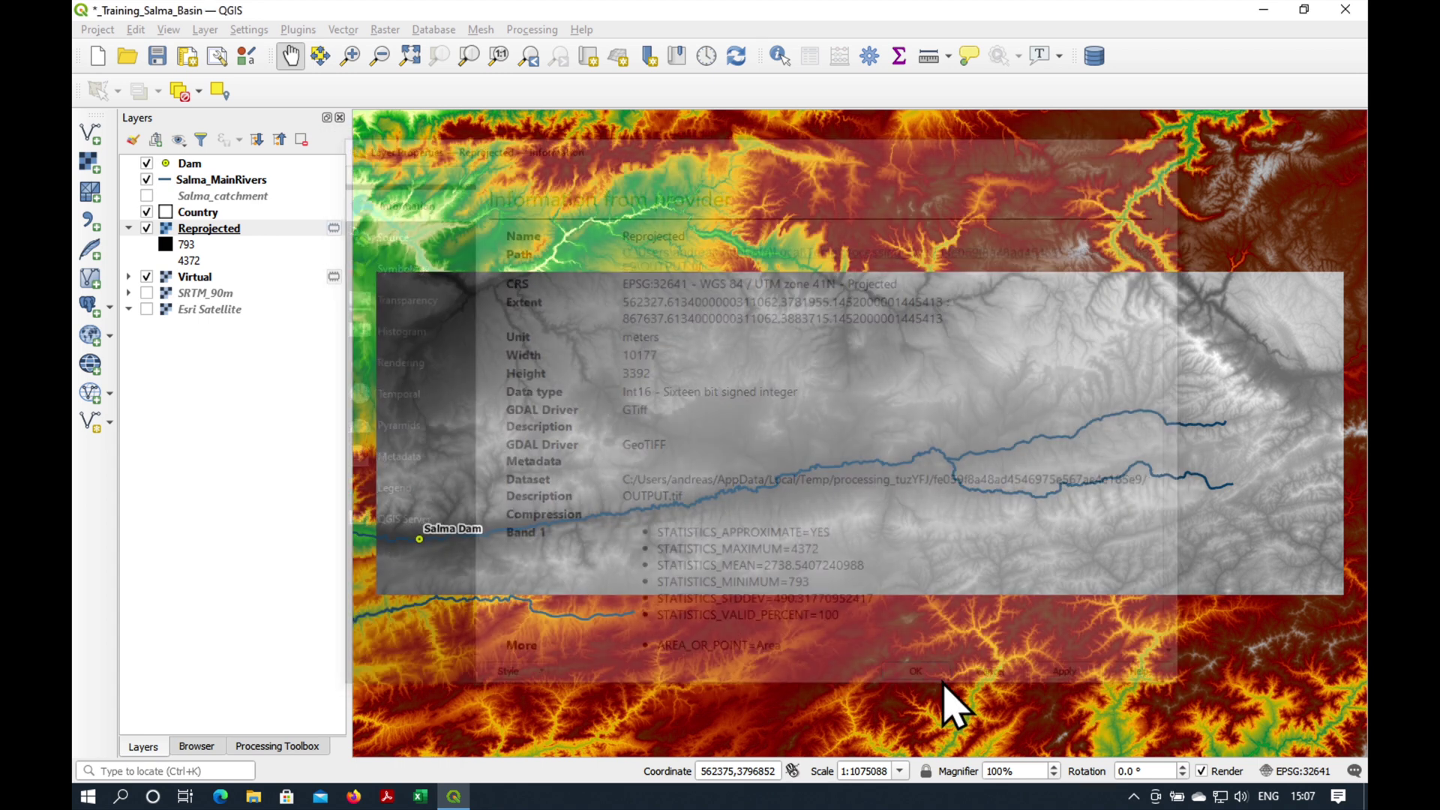
{"action": "right_click", "coordinate": [199, 237]}
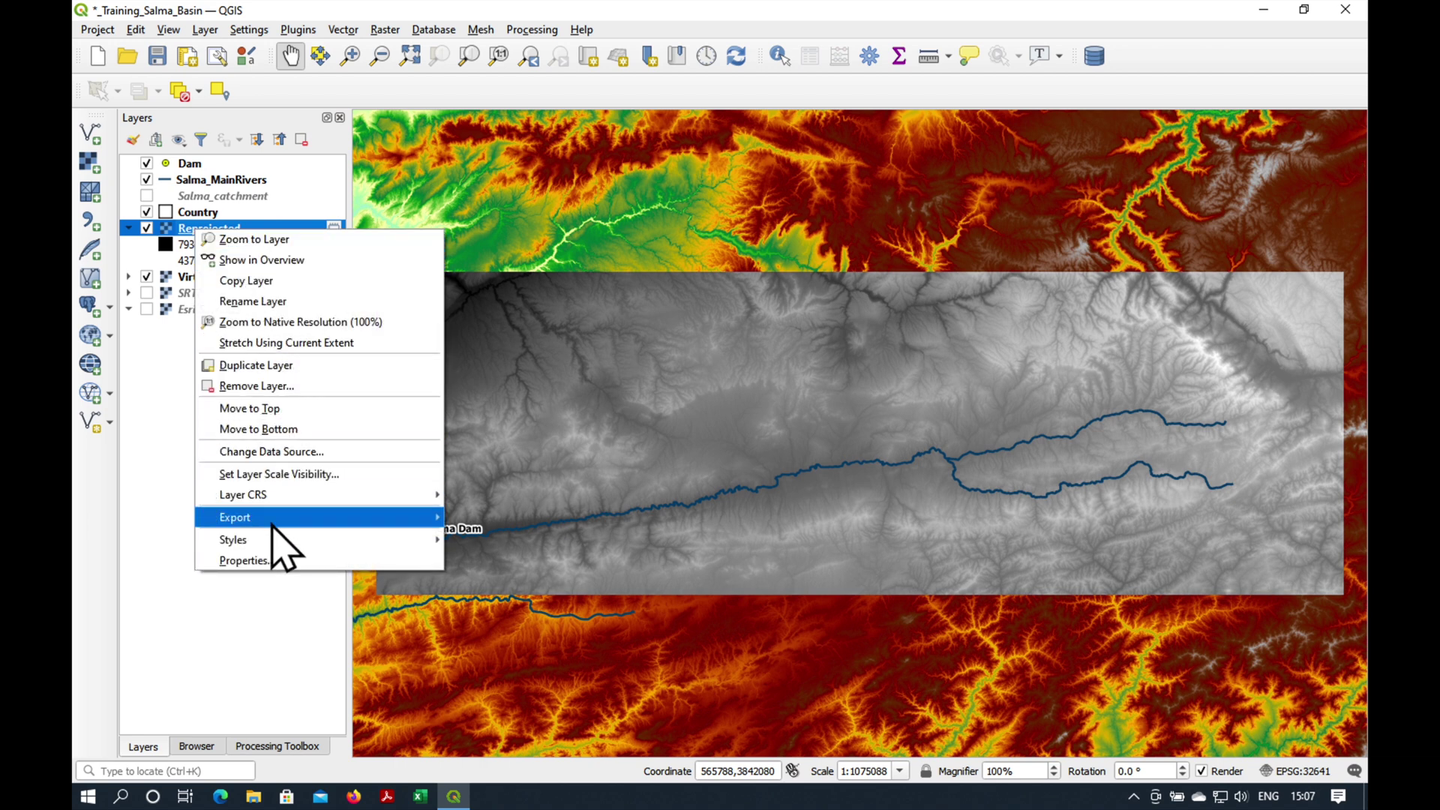
Step: Save the Reprojected raster as a GeoTIFF named DEM.tif in 3_Rasters/_Video via Export > Save As
{"action": "mouse_move", "coordinate": [375, 517]}
{"action": "left_click", "coordinate": [497, 519]}
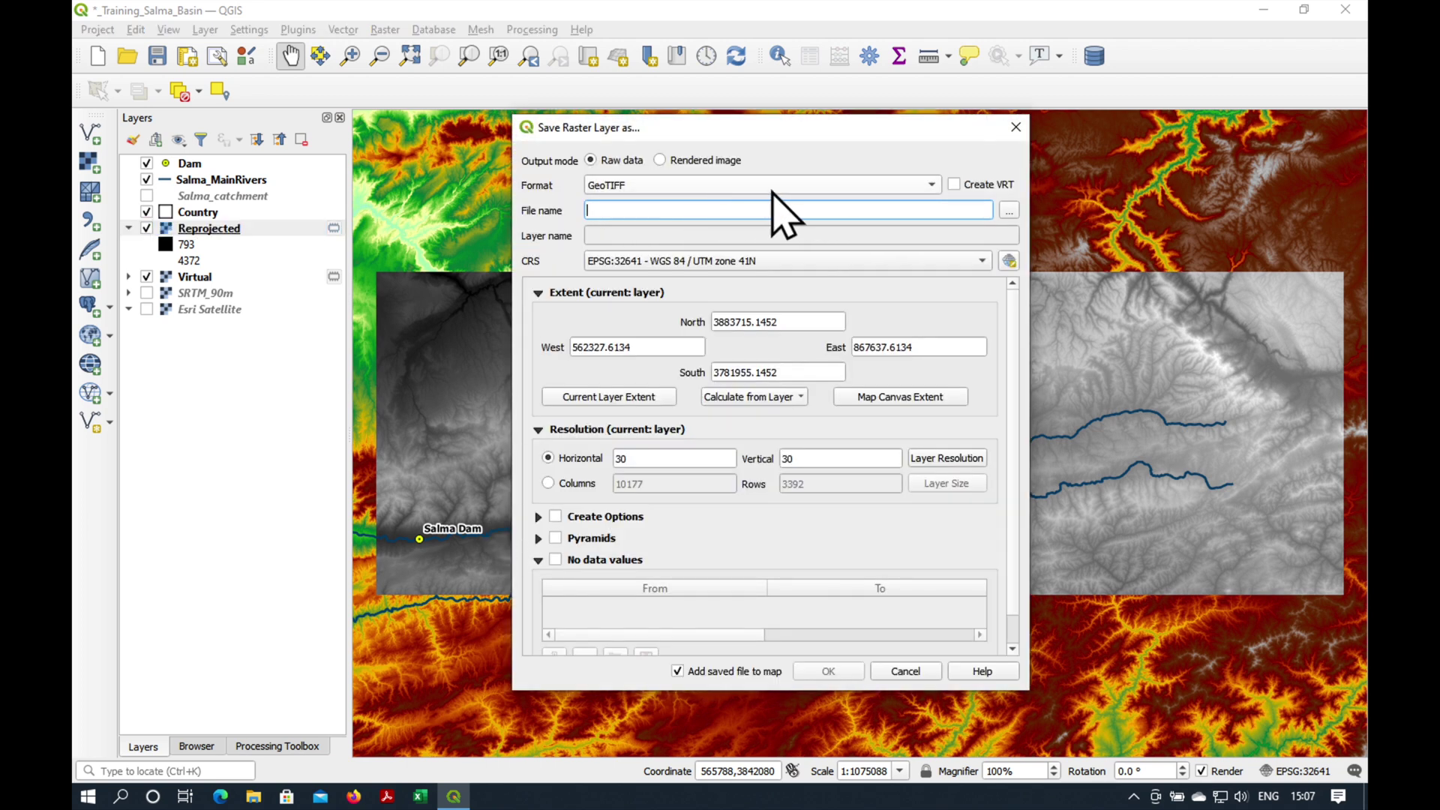
{"action": "left_click", "coordinate": [1009, 211]}
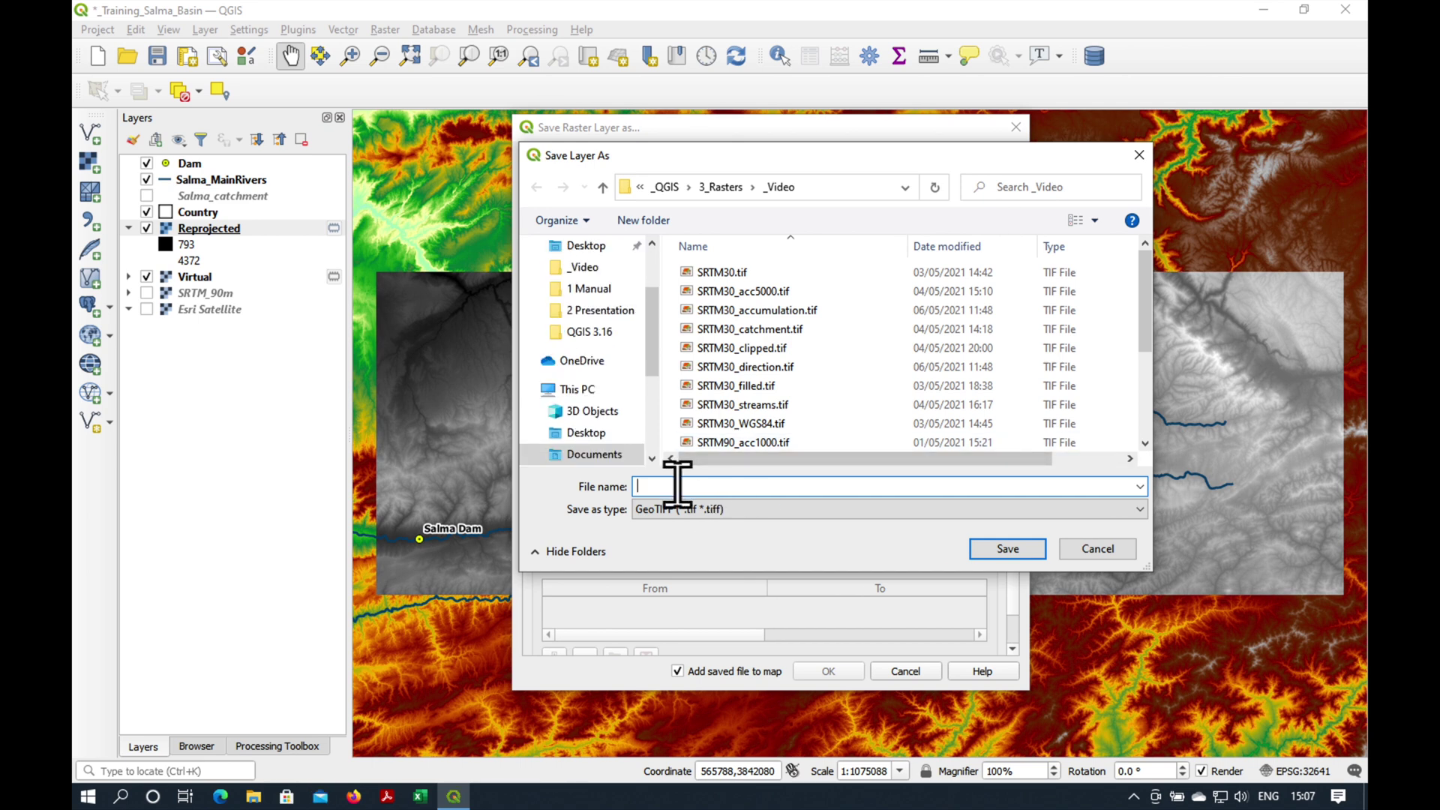
{"action": "type", "text": "DEM.tif"}
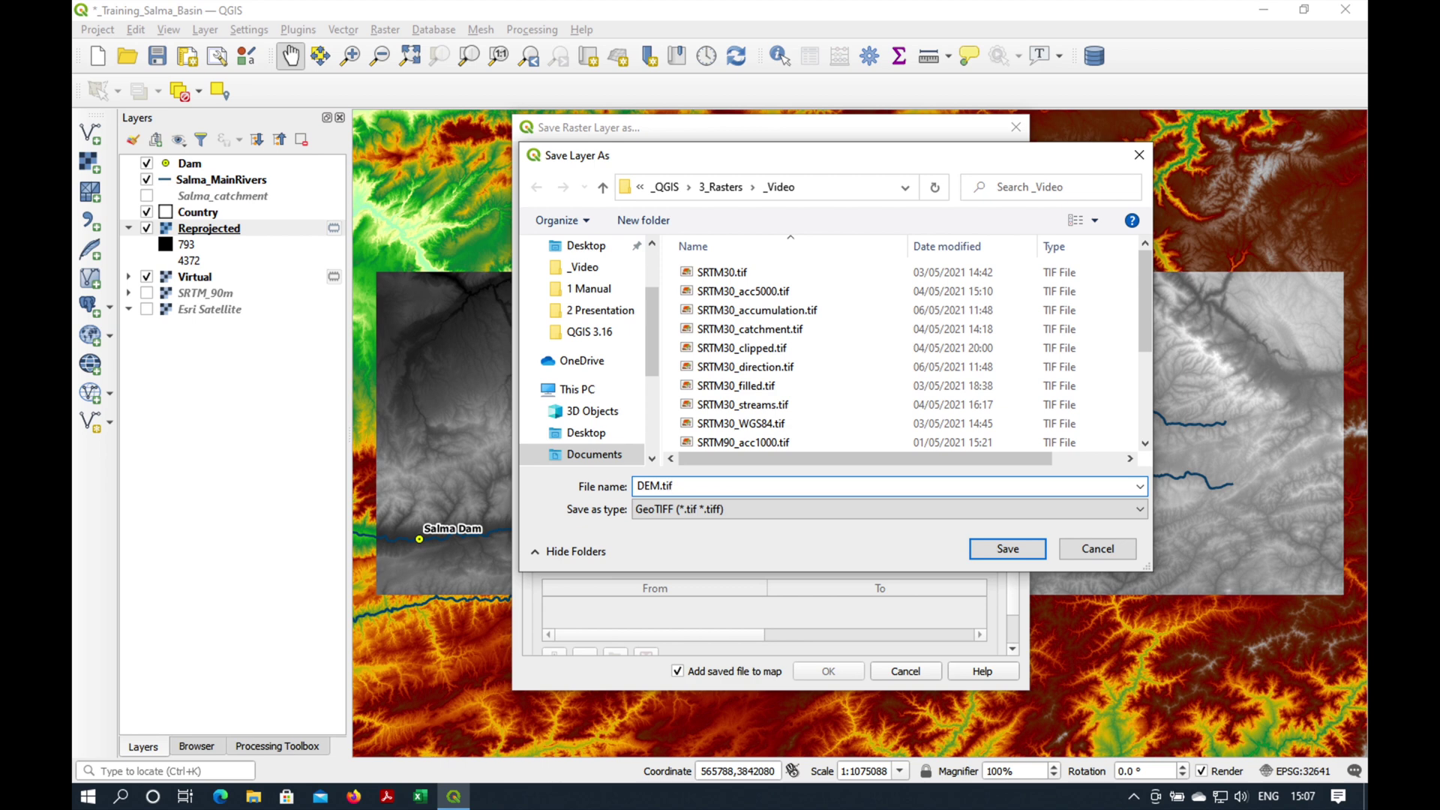
{"action": "left_click", "coordinate": [1025, 552]}
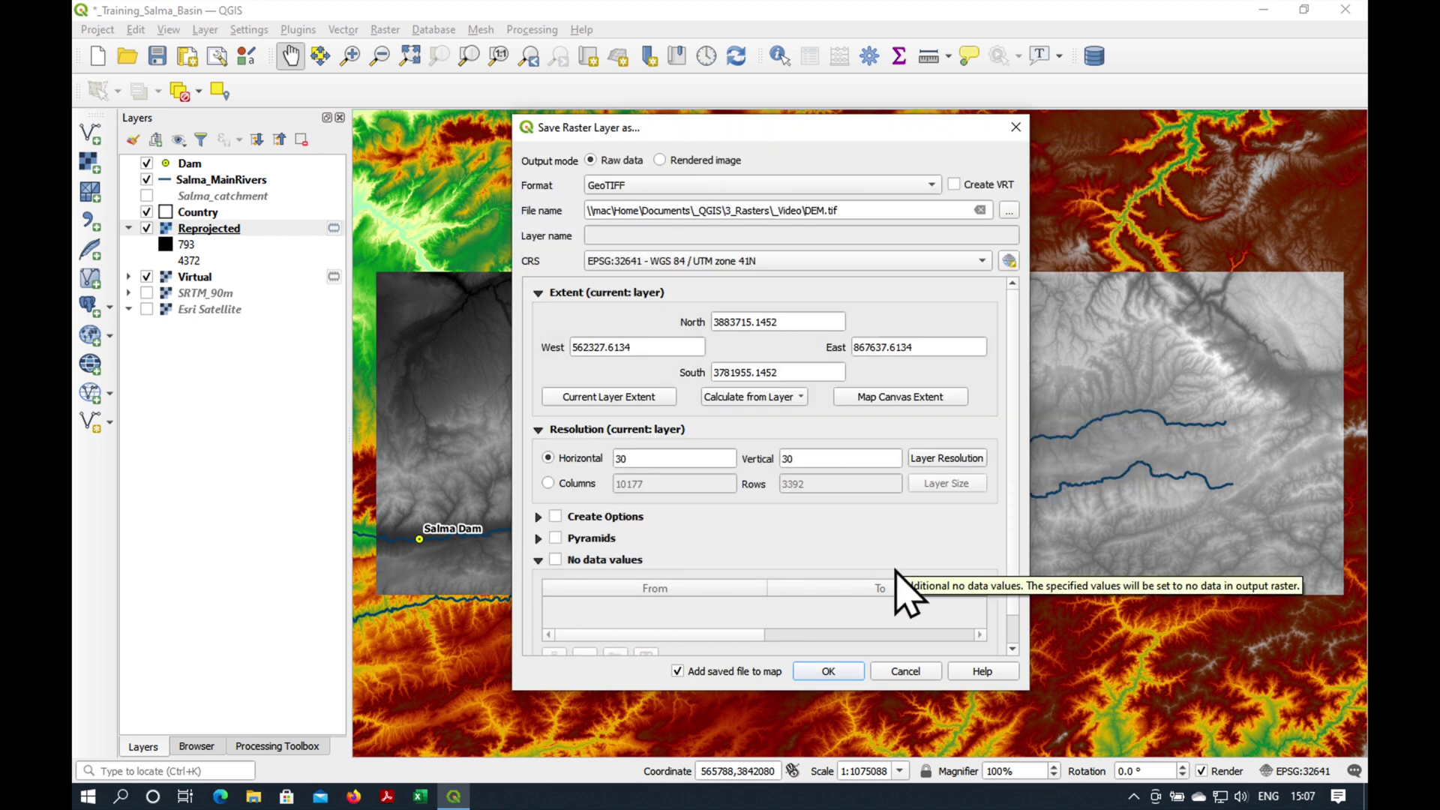
{"action": "left_click", "coordinate": [832, 669]}
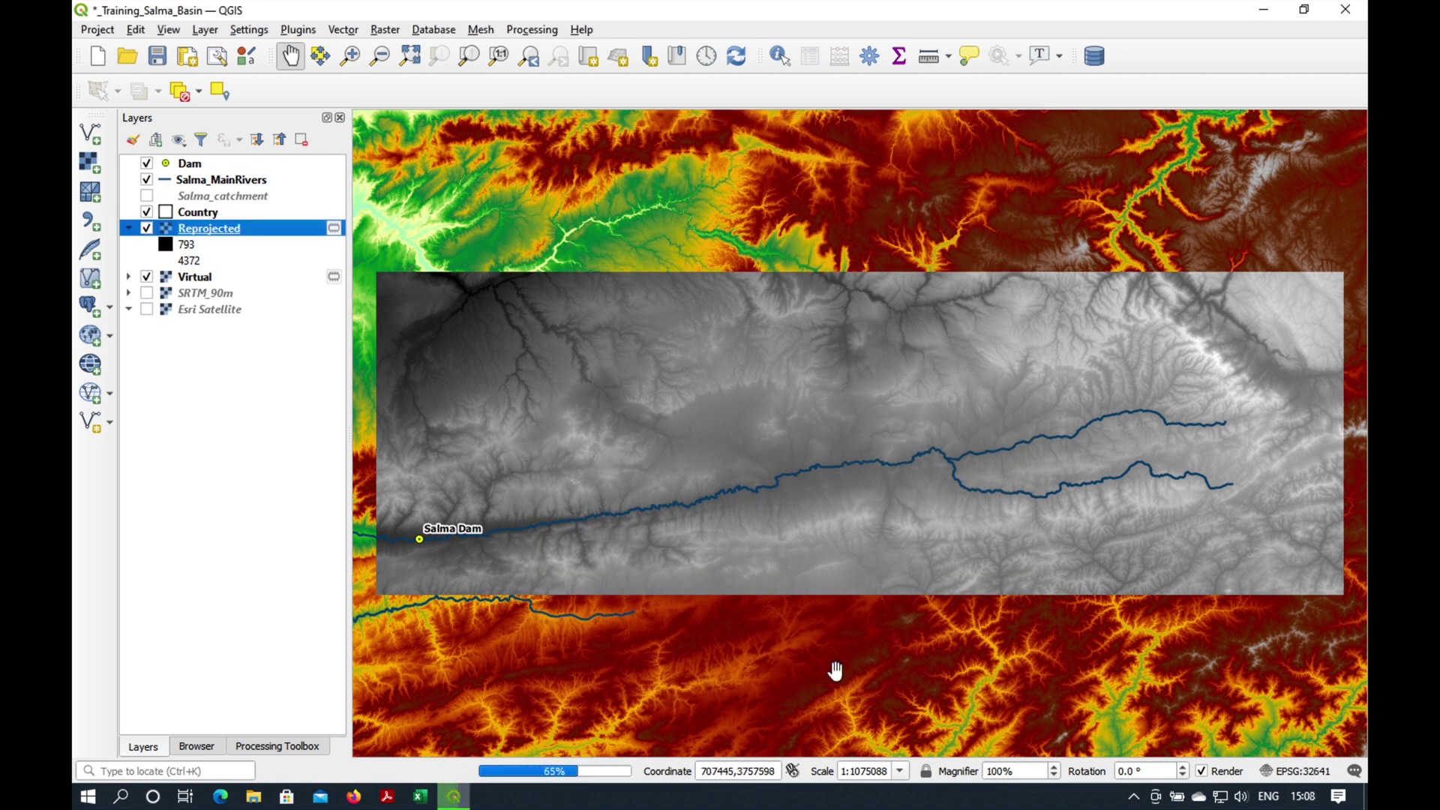
Step: Remove the Reprojected and Virtual layers from the project
{"action": "right_click", "coordinate": [200, 276]}
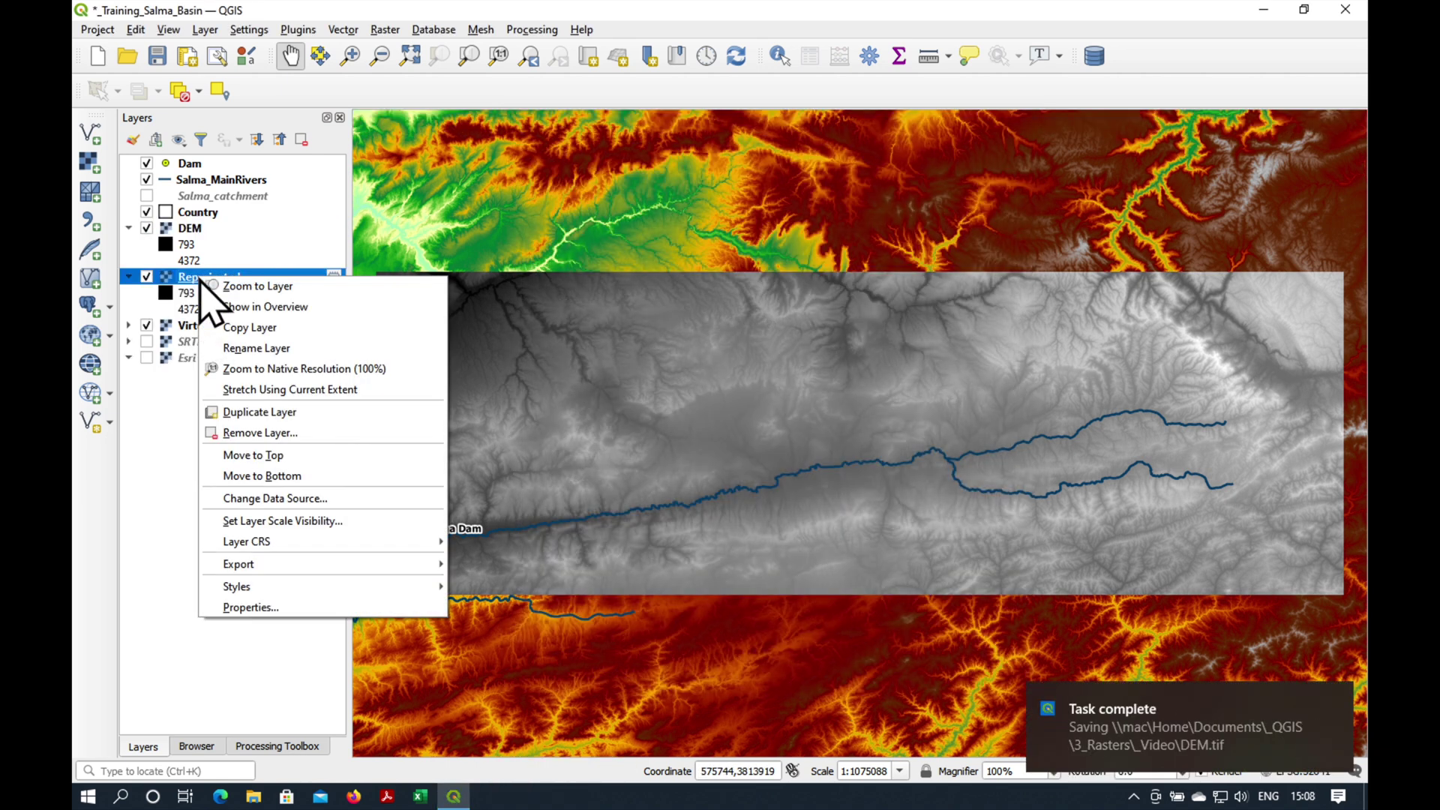
{"action": "key", "text": "Escape"}
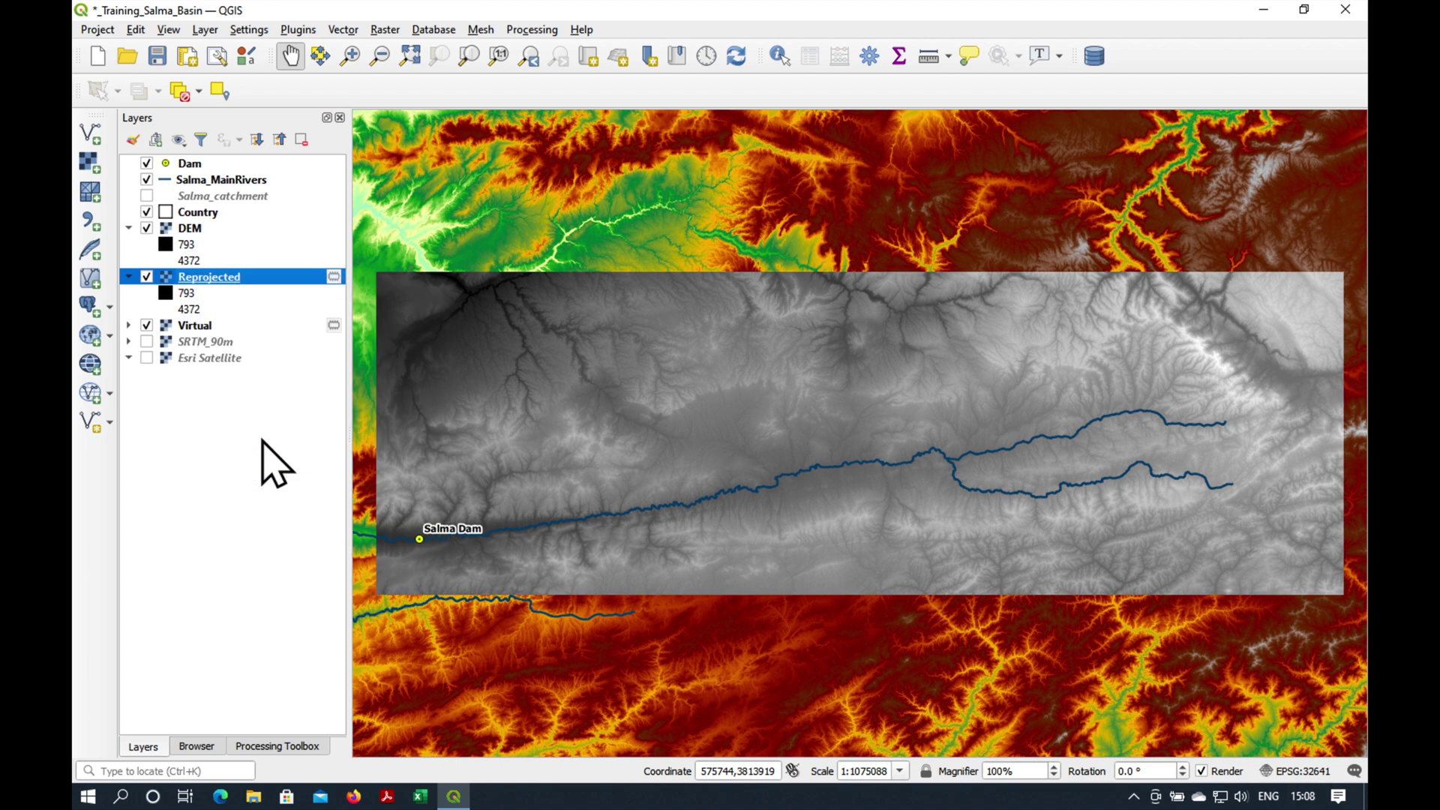
{"action": "key", "text": "ctrl+d"}
{"action": "left_click", "coordinate": [707, 418]}
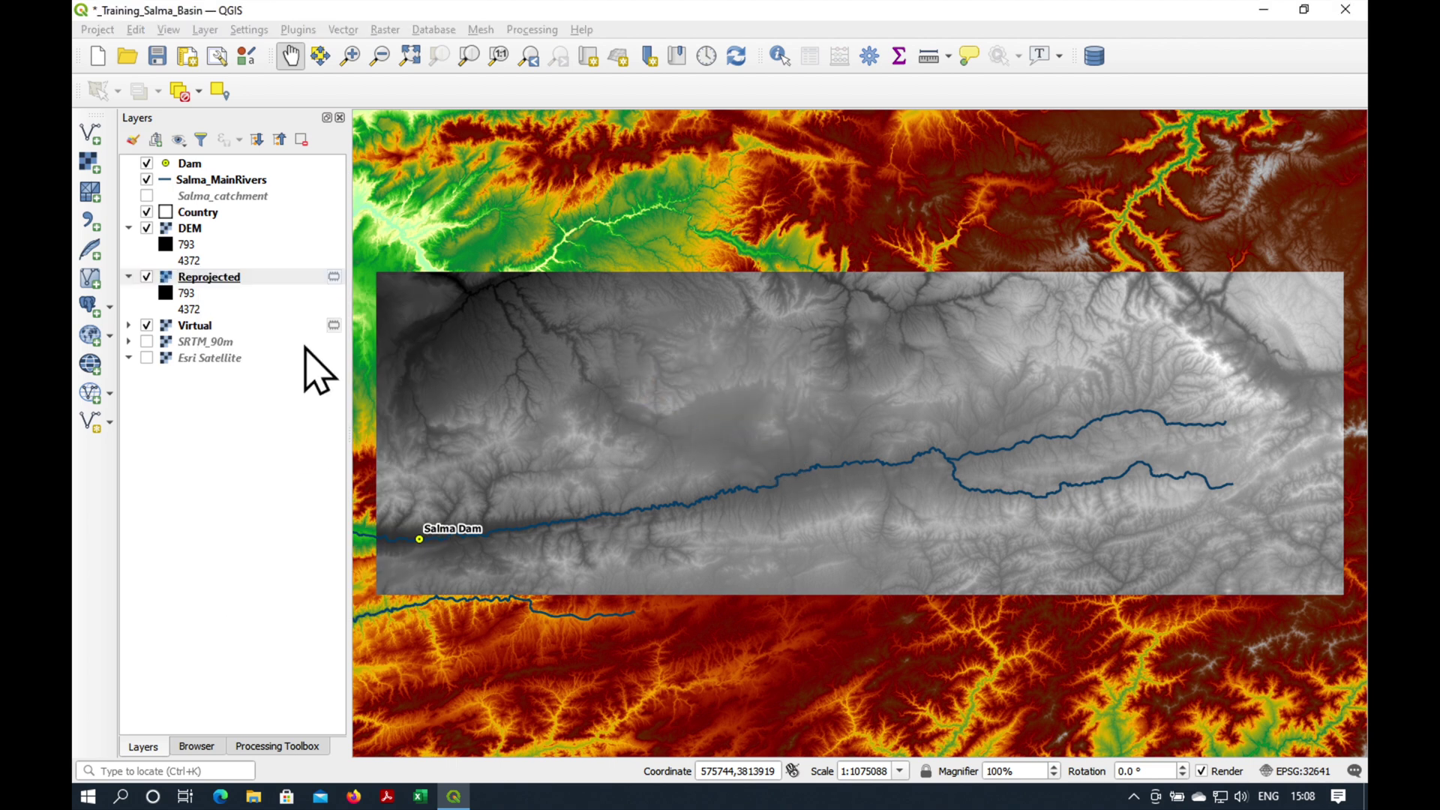
{"action": "right_click", "coordinate": [190, 277]}
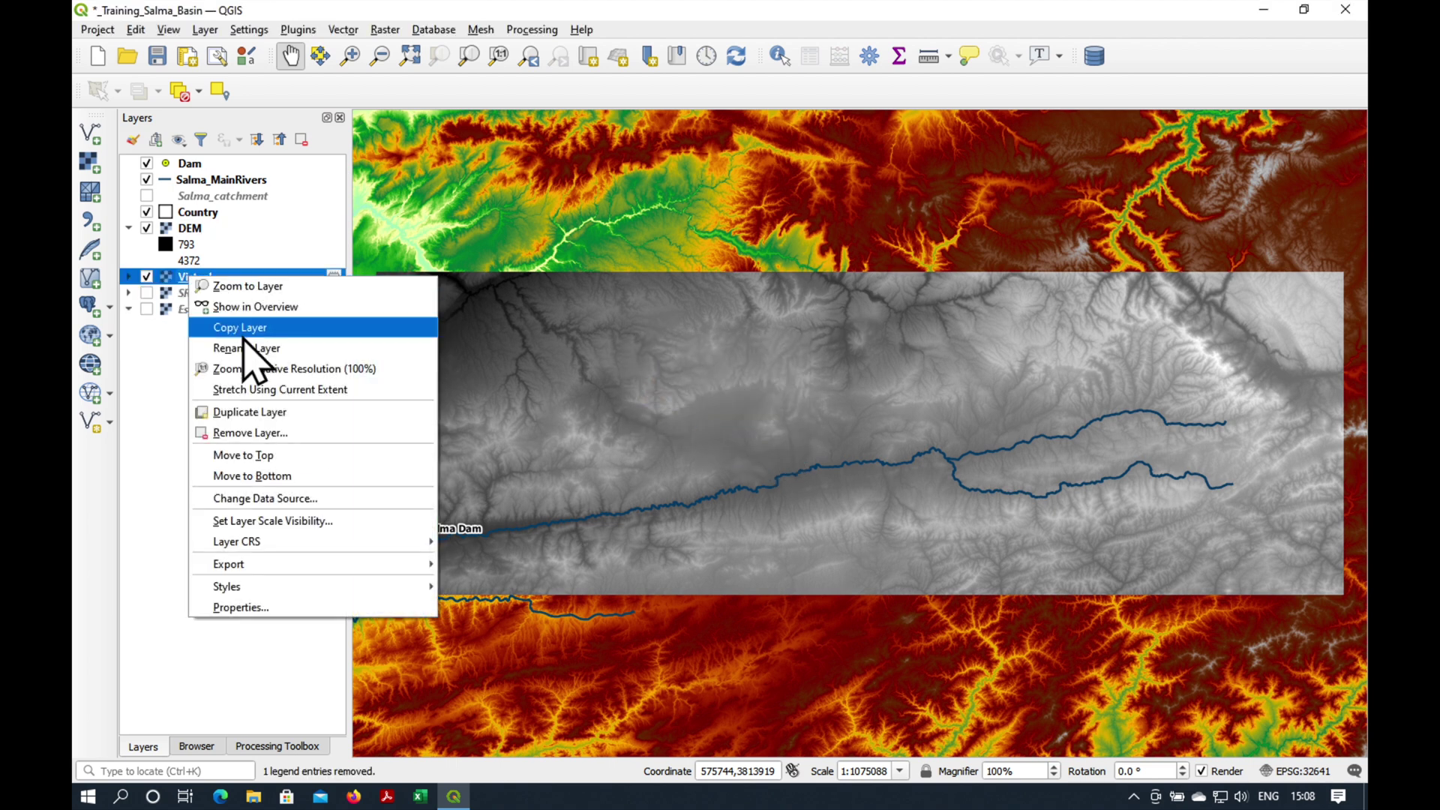
{"action": "left_click", "coordinate": [258, 433]}
{"action": "left_click", "coordinate": [672, 417]}
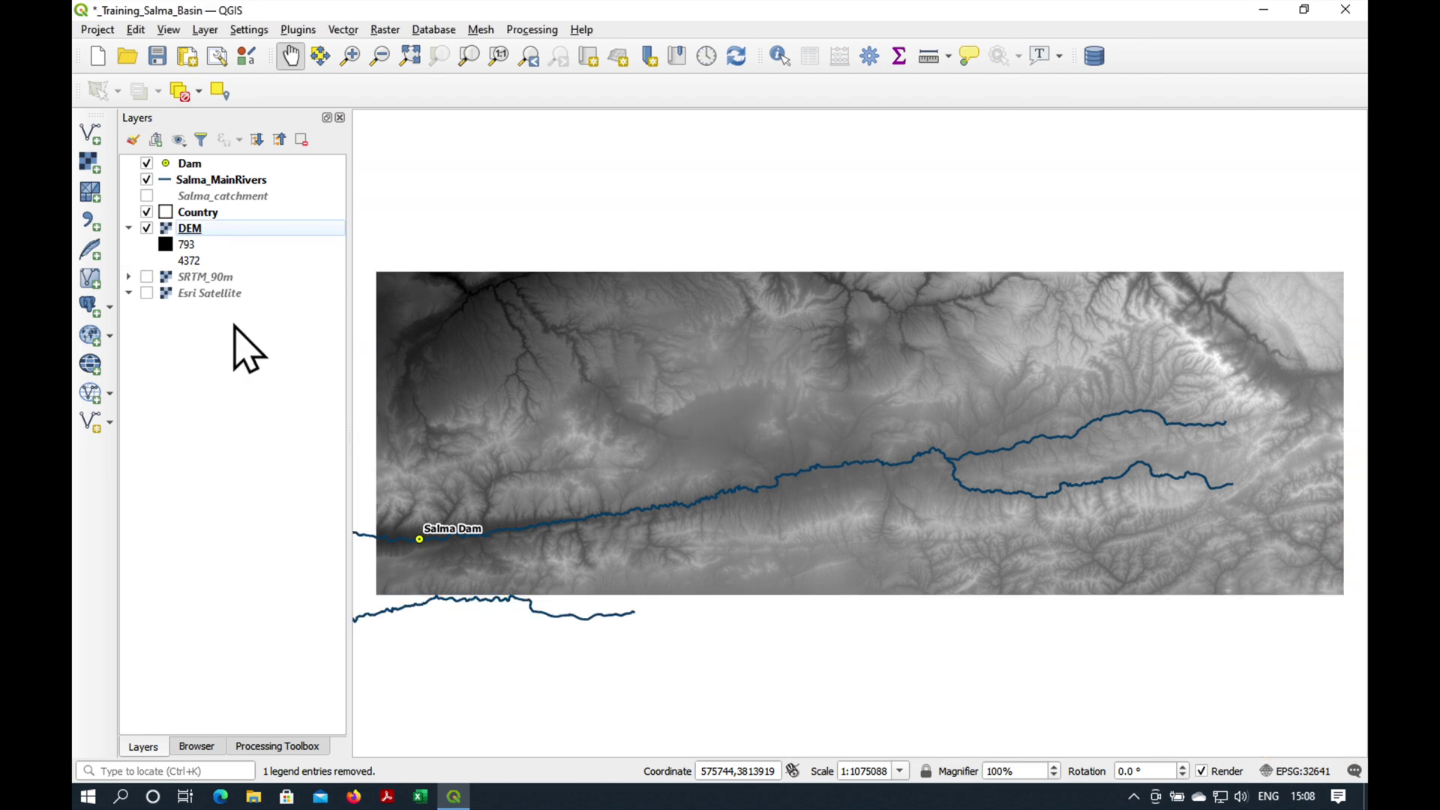
Step: Copy the SRTM_90m layer's style and paste it onto the DEM layer
{"action": "right_click", "coordinate": [219, 277]}
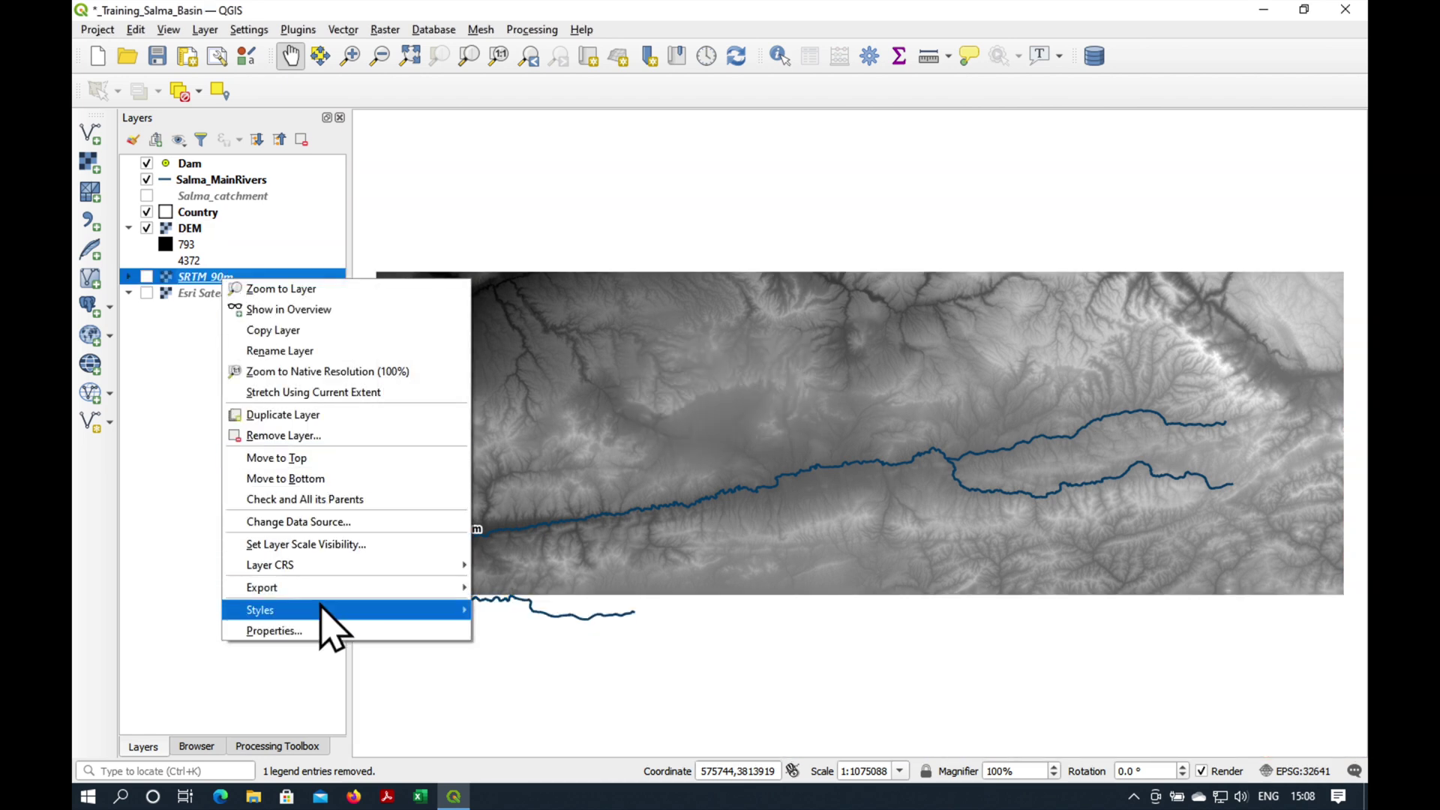
{"action": "mouse_move", "coordinate": [322, 609]}
{"action": "left_click", "coordinate": [525, 610]}
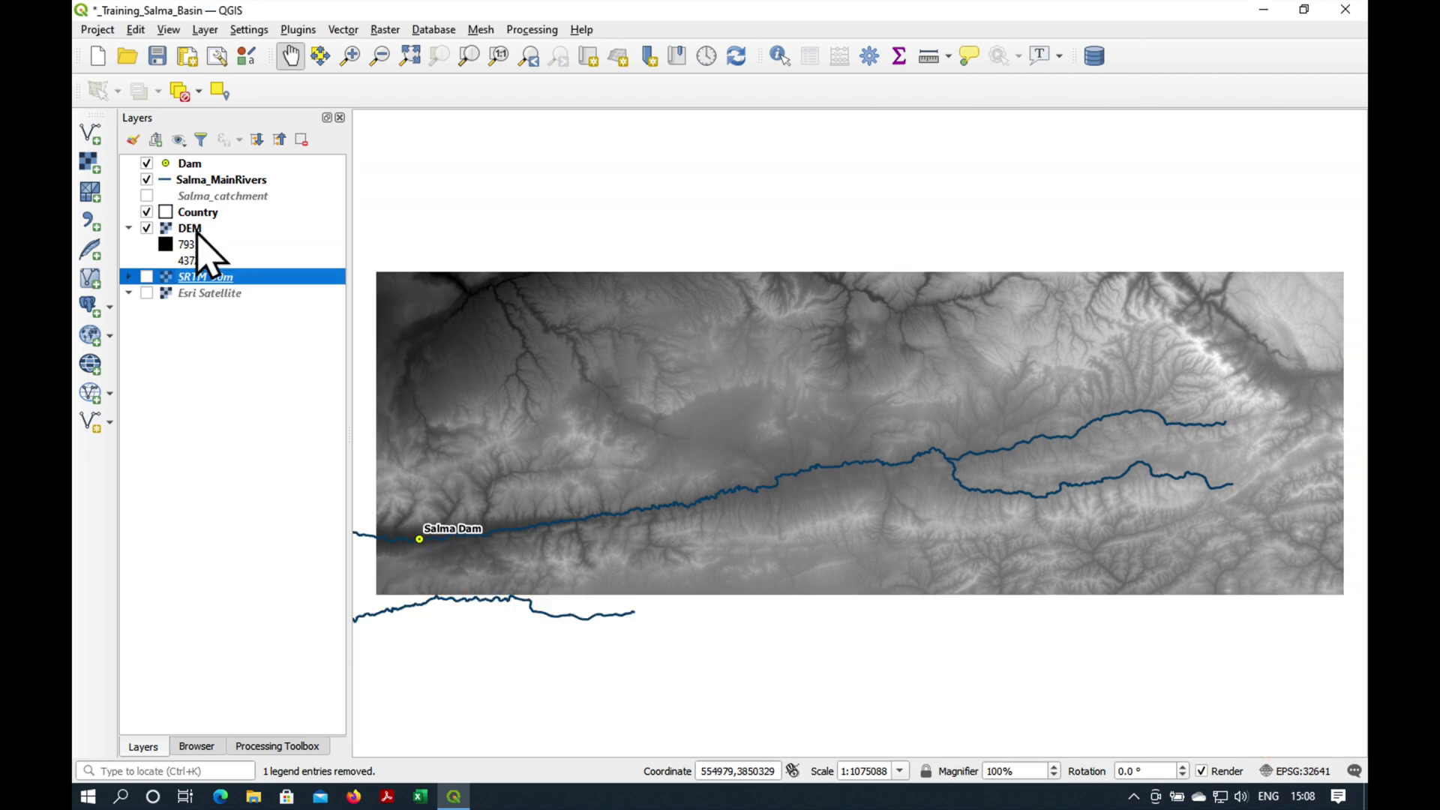
{"action": "right_click", "coordinate": [197, 230]}
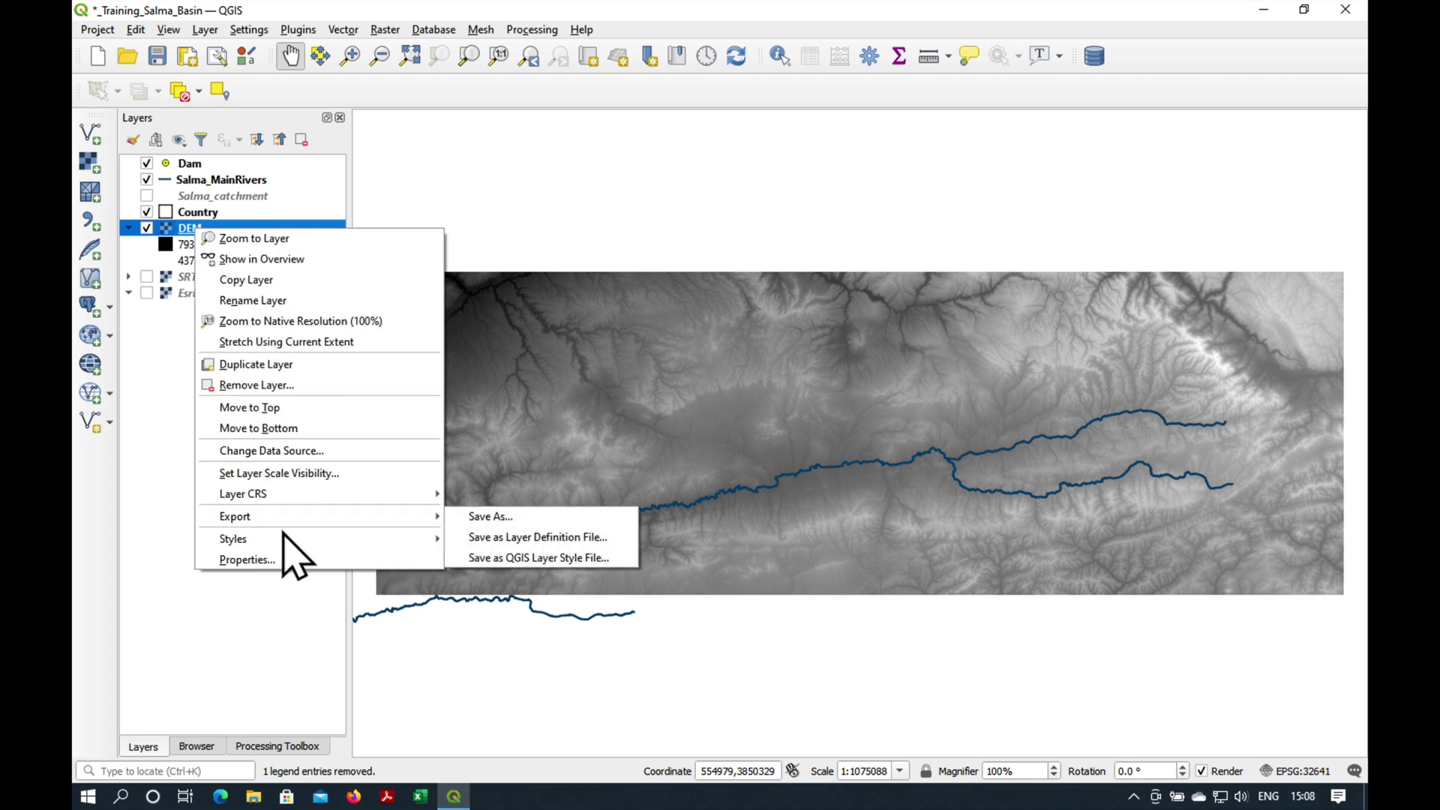
{"action": "mouse_move", "coordinate": [289, 545]}
{"action": "left_click", "coordinate": [476, 555]}
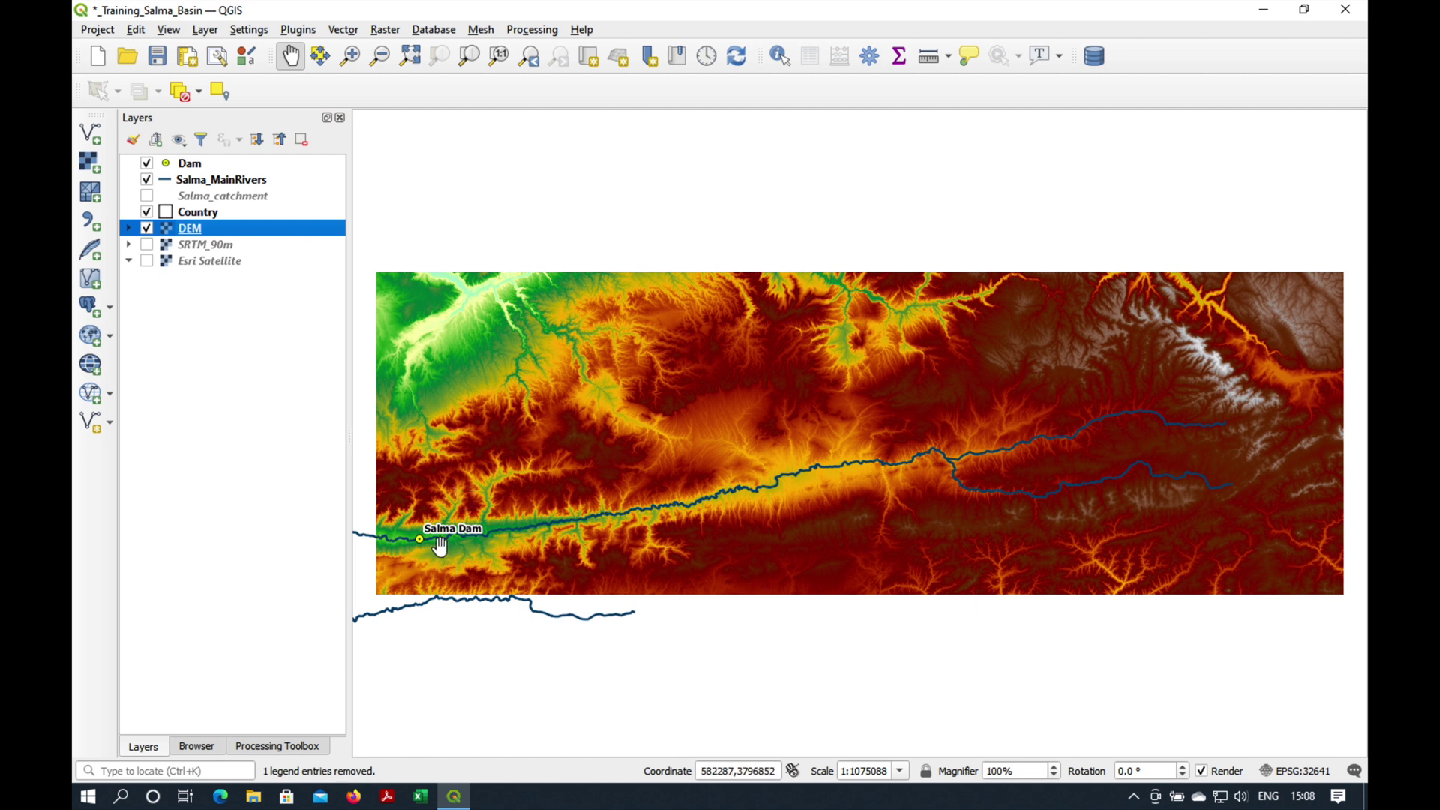
Step: Save the DEM's pseudocolour symbology as the layer's default style in Layer Properties
{"action": "right_click", "coordinate": [185, 229]}
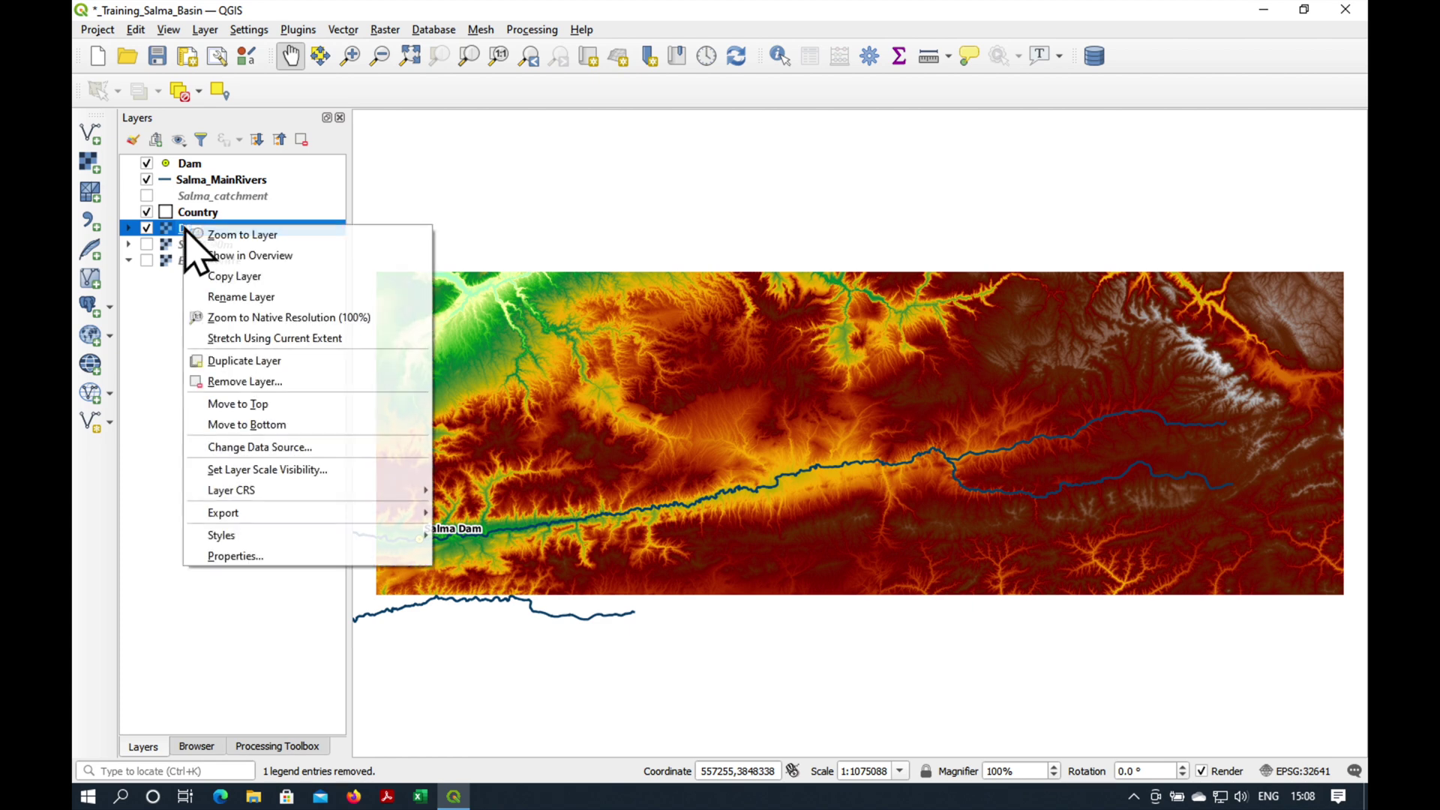
{"action": "left_click", "coordinate": [247, 555]}
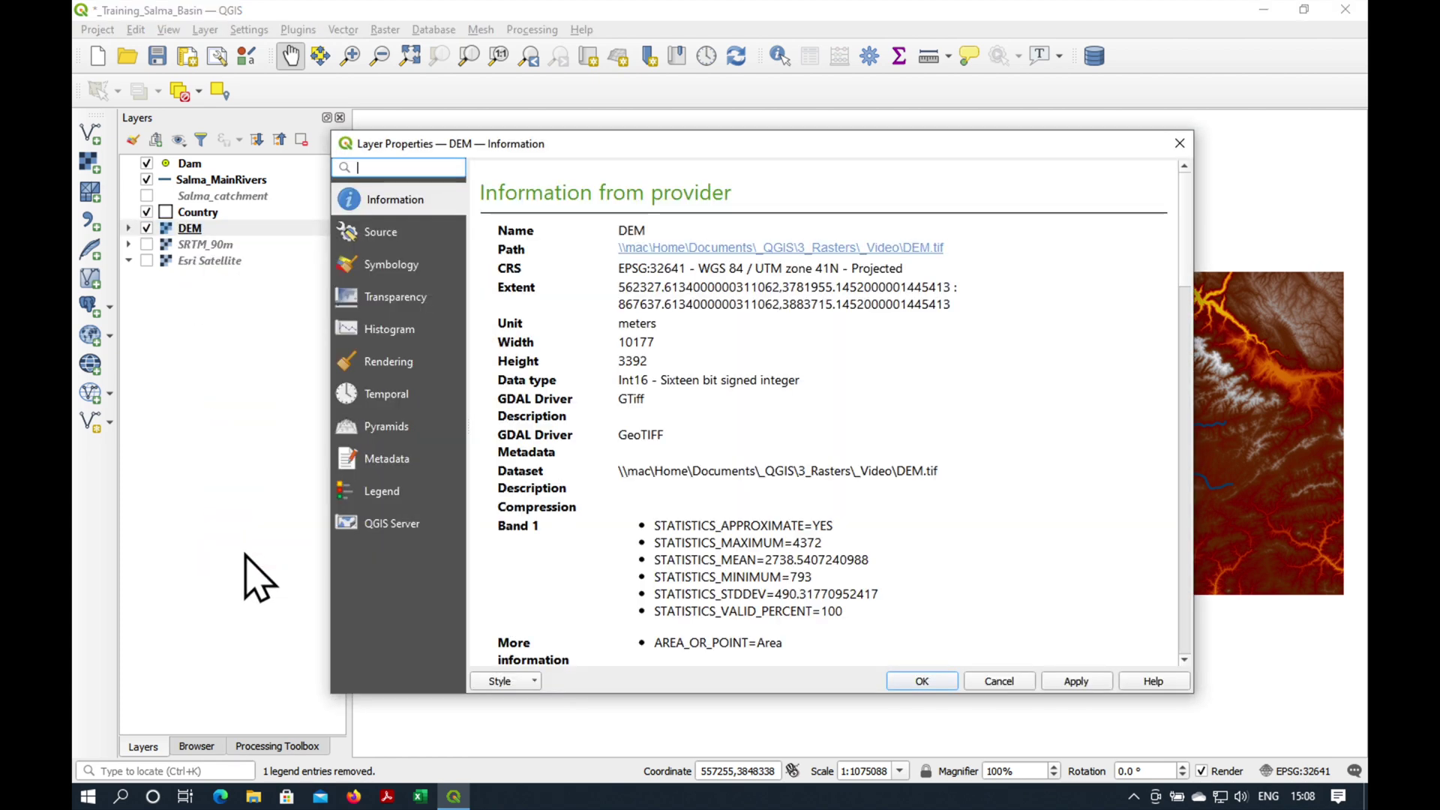
{"action": "left_click", "coordinate": [389, 270]}
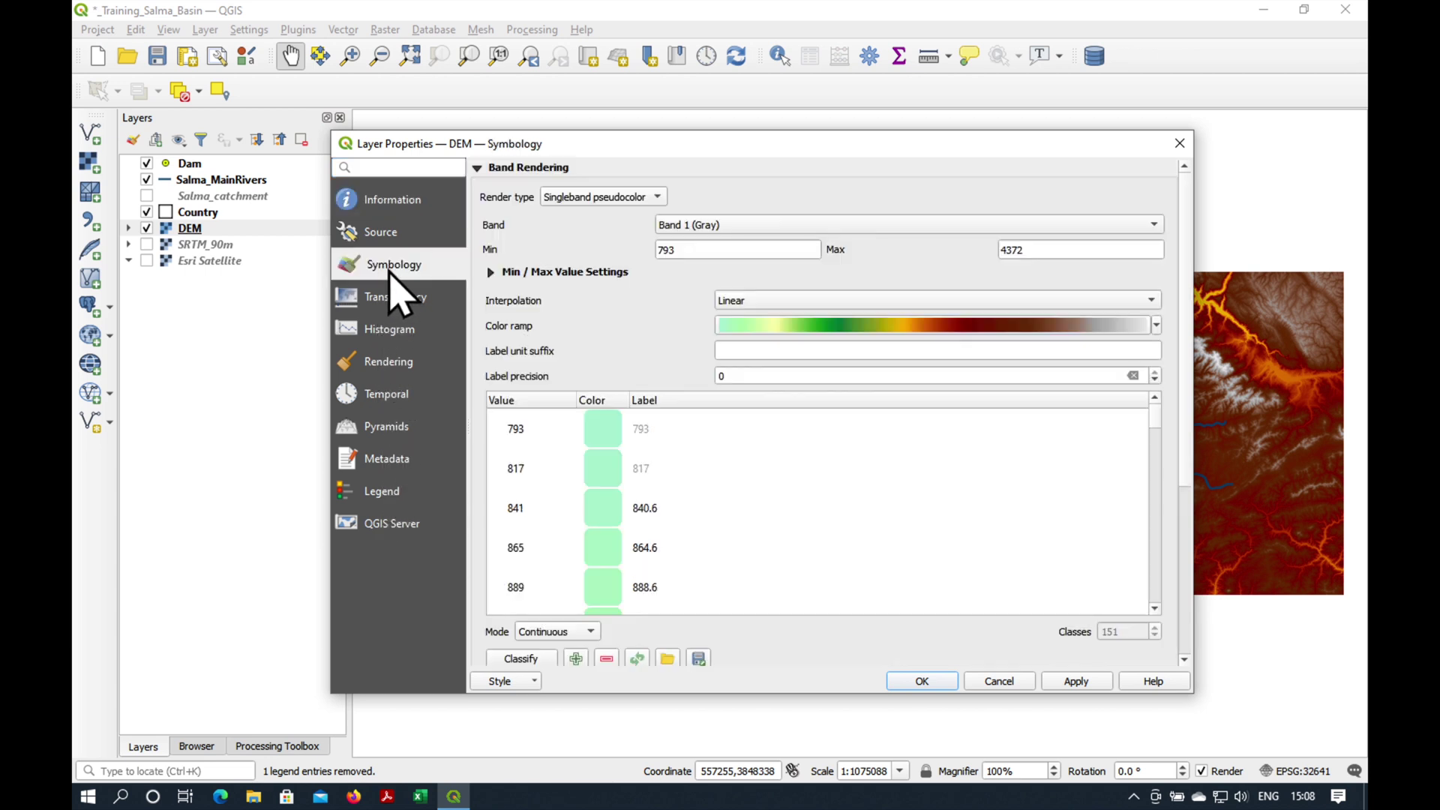
{"action": "left_click", "coordinate": [529, 683]}
{"action": "left_click", "coordinate": [541, 577]}
{"action": "left_click", "coordinate": [922, 681]}
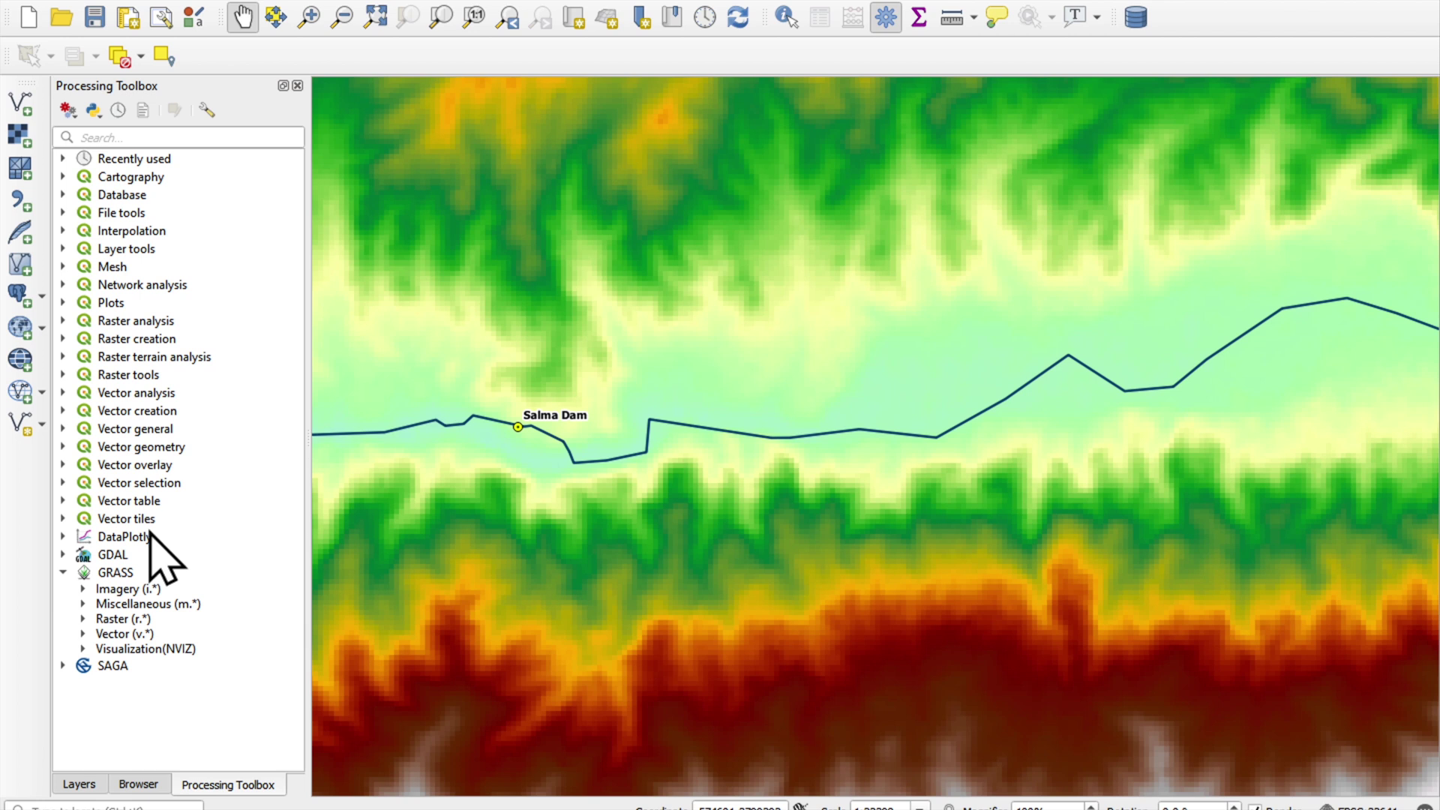
Step: Find and open the GRASS r.carve tool by searching 'r.car'
{"action": "left_click", "coordinate": [83, 619]}
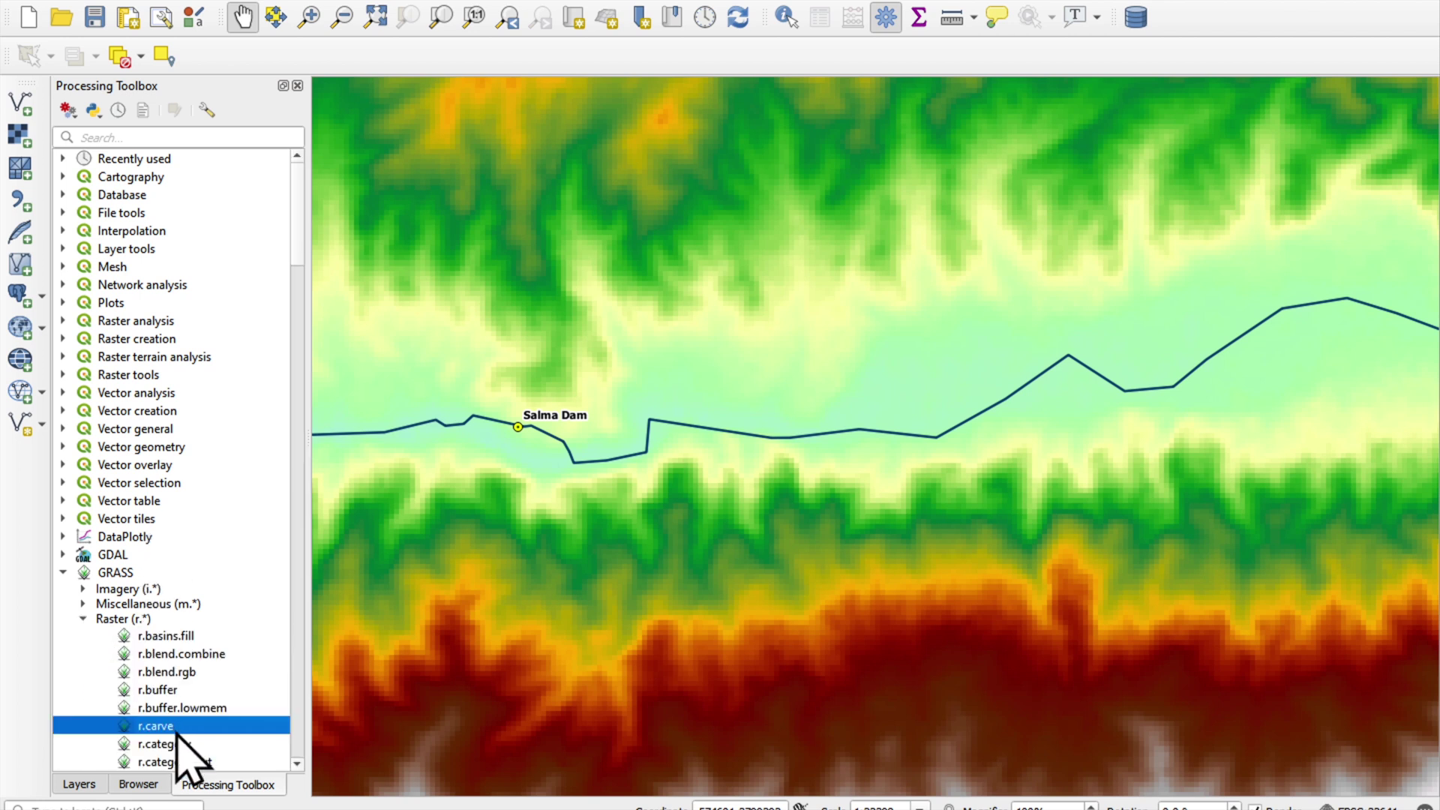
{"action": "left_click", "coordinate": [96, 138]}
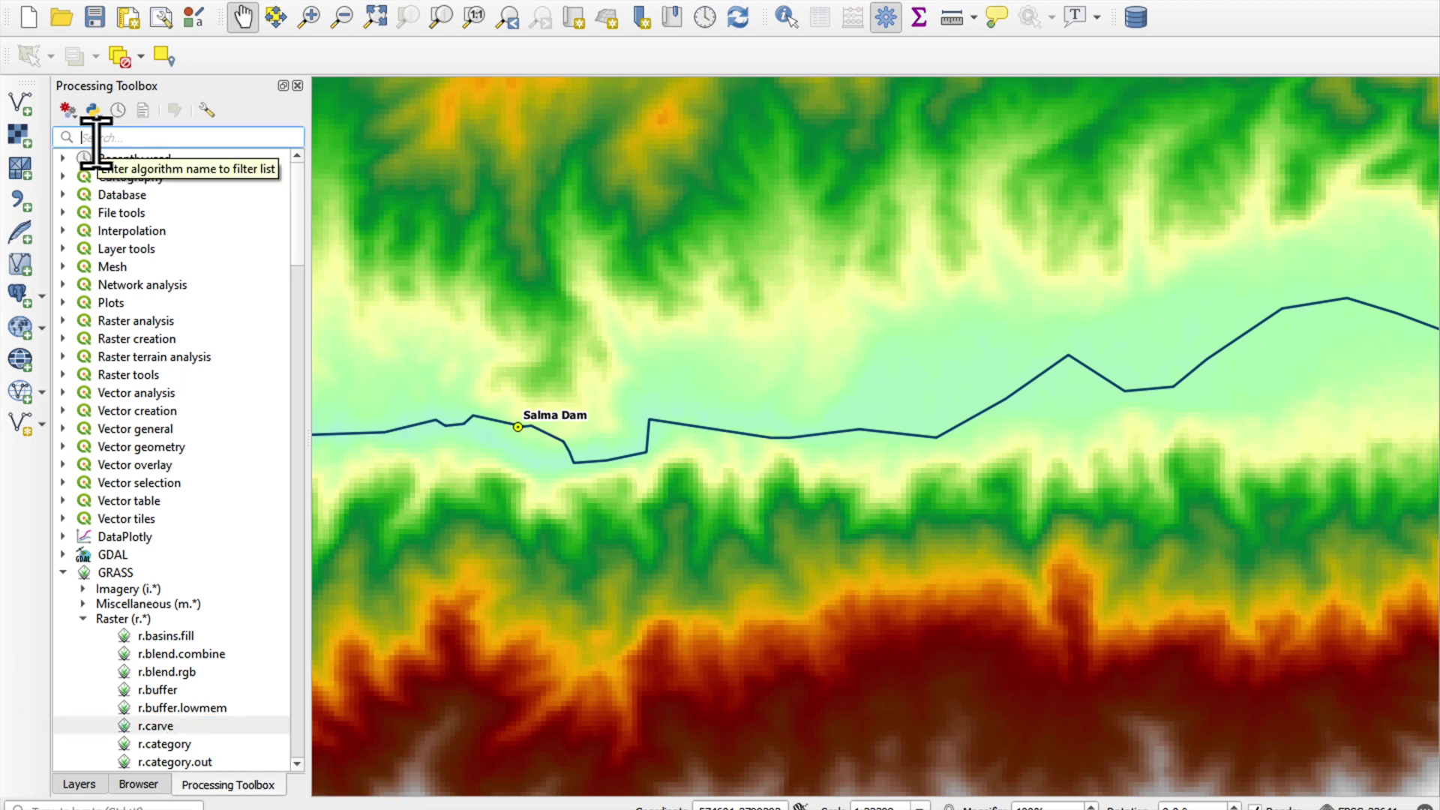
{"action": "type", "text": "r.carve"}
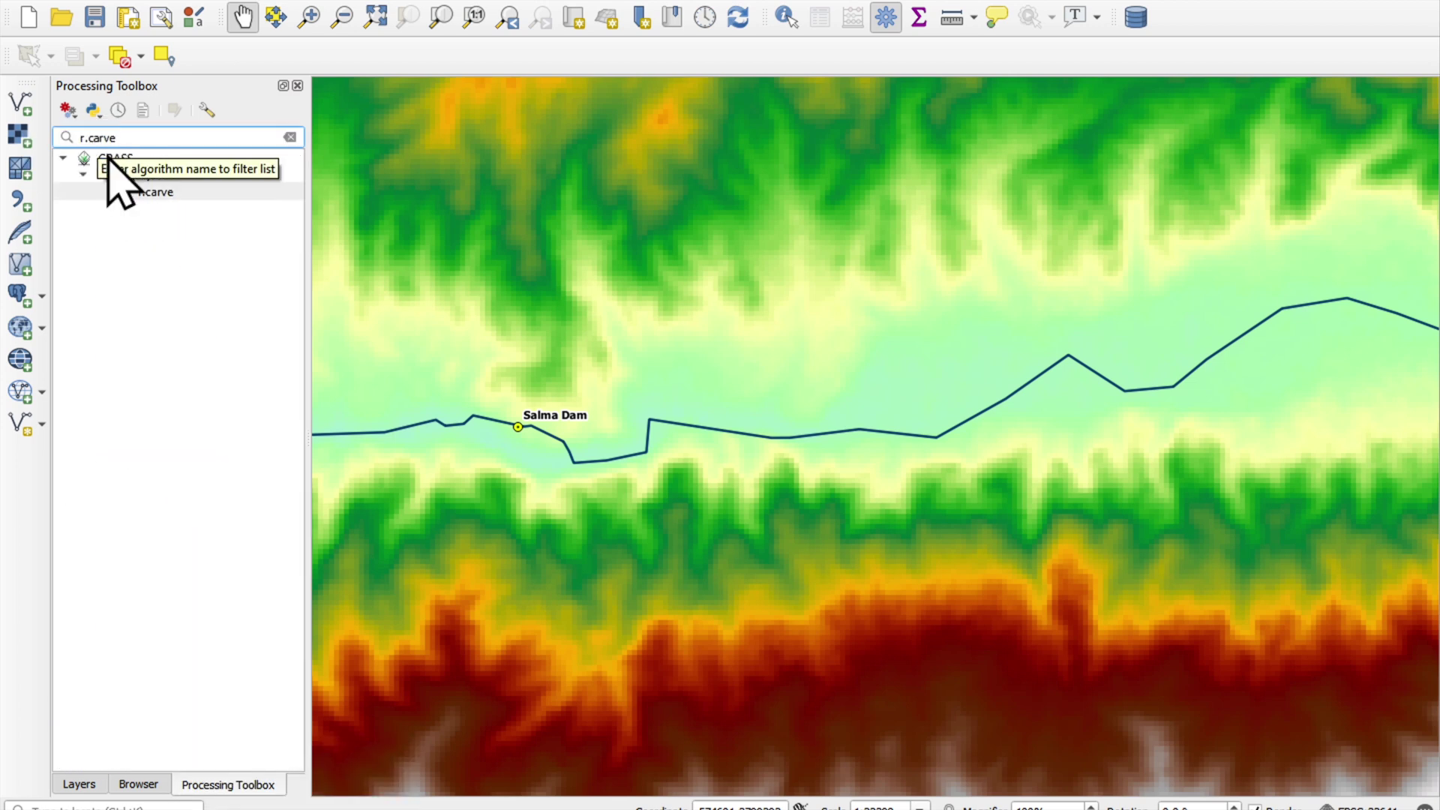
{"action": "left_click", "coordinate": [163, 193]}
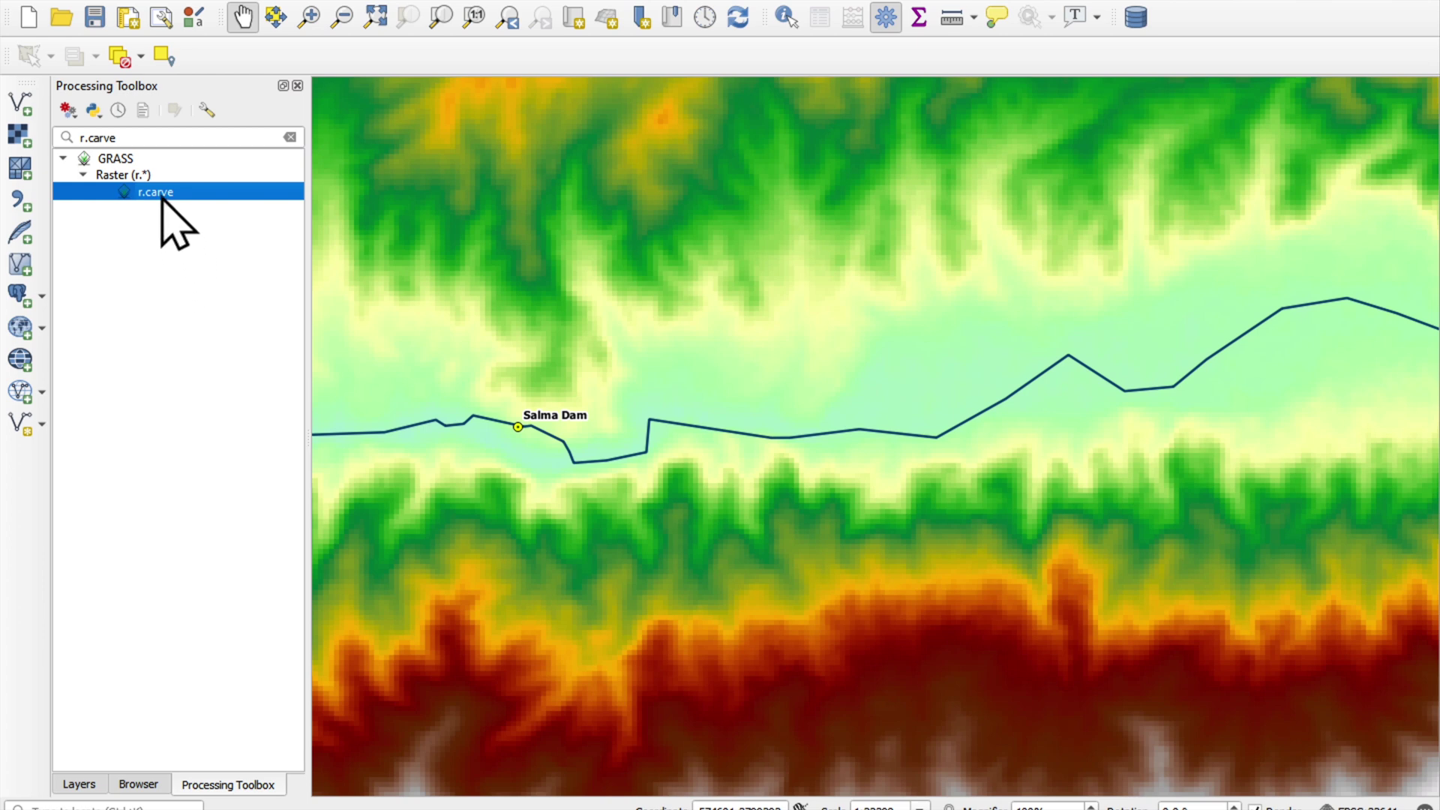
{"action": "double_click", "coordinate": [160, 195]}
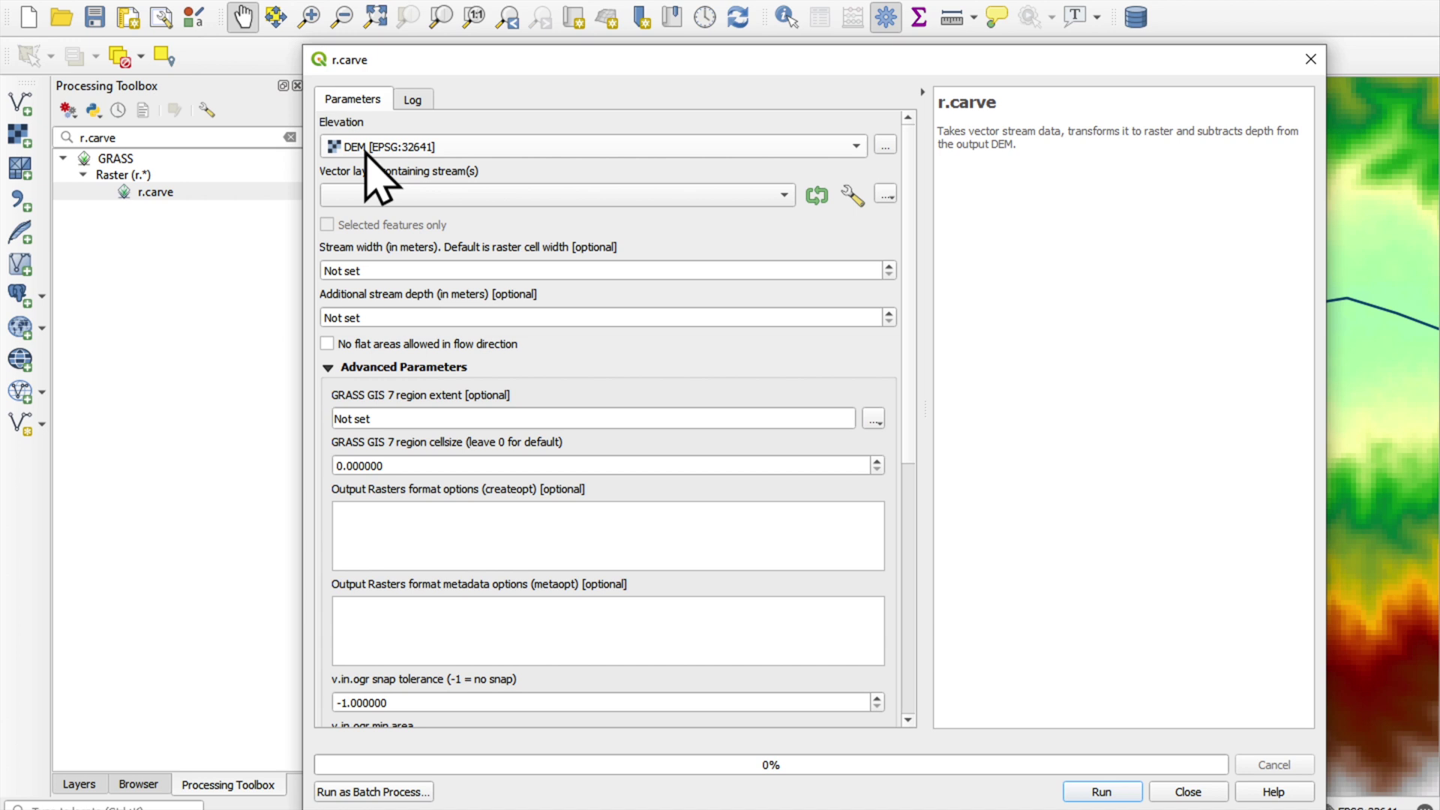
Step: Use Salma_MainRivers as streams with 60 m width, 2 m extra depth, and no flat areas
{"action": "left_click", "coordinate": [450, 195]}
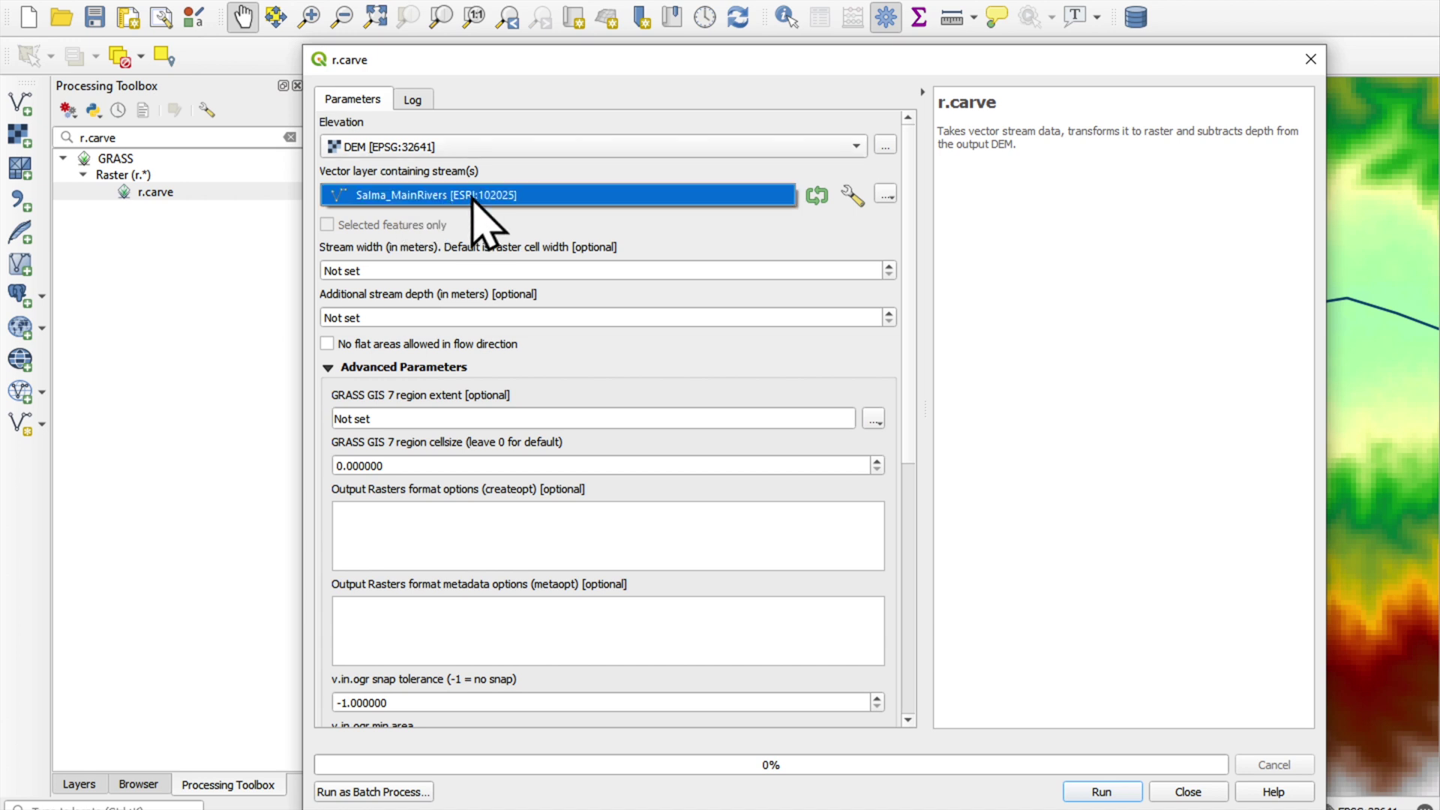
{"action": "left_click", "coordinate": [475, 197]}
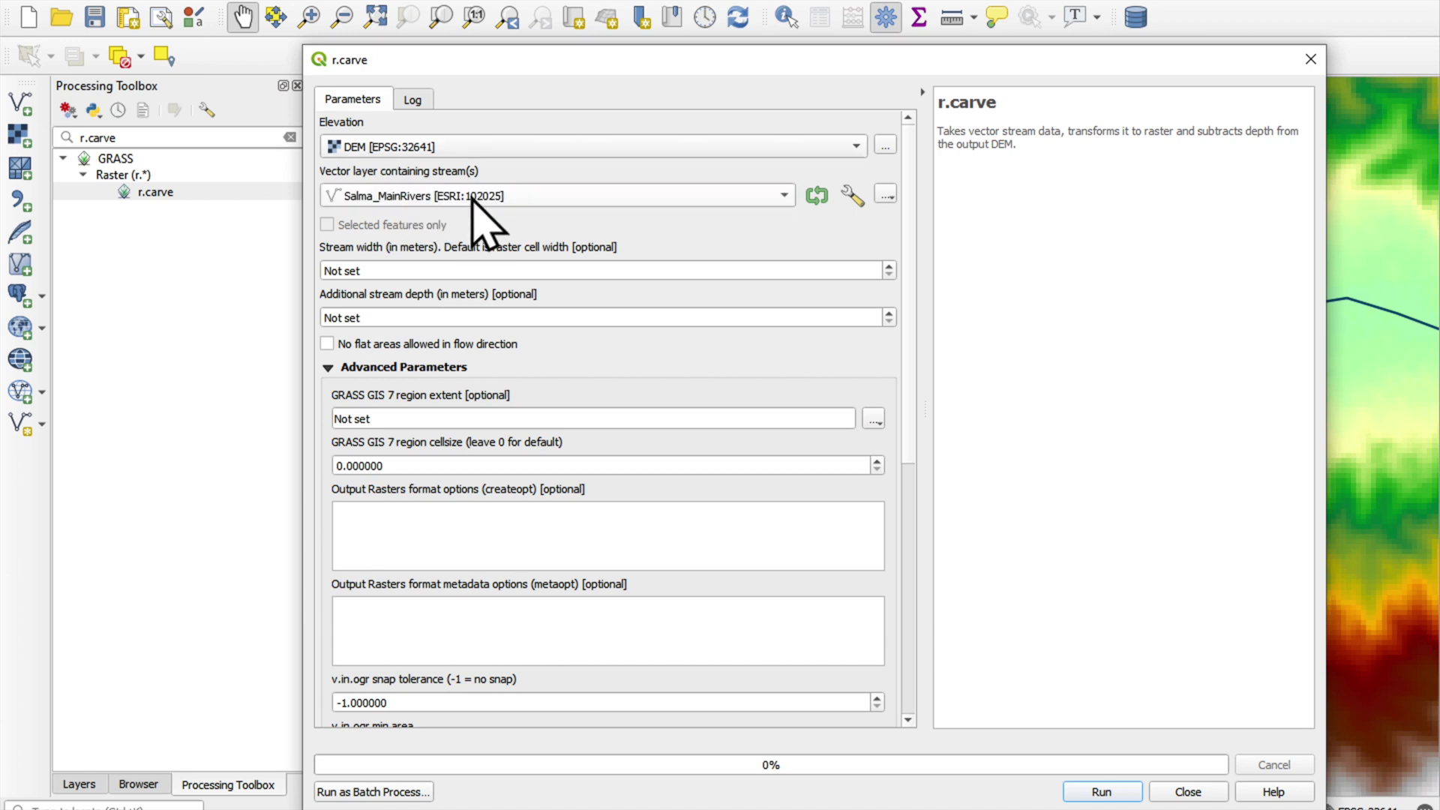
{"action": "left_click", "coordinate": [380, 271]}
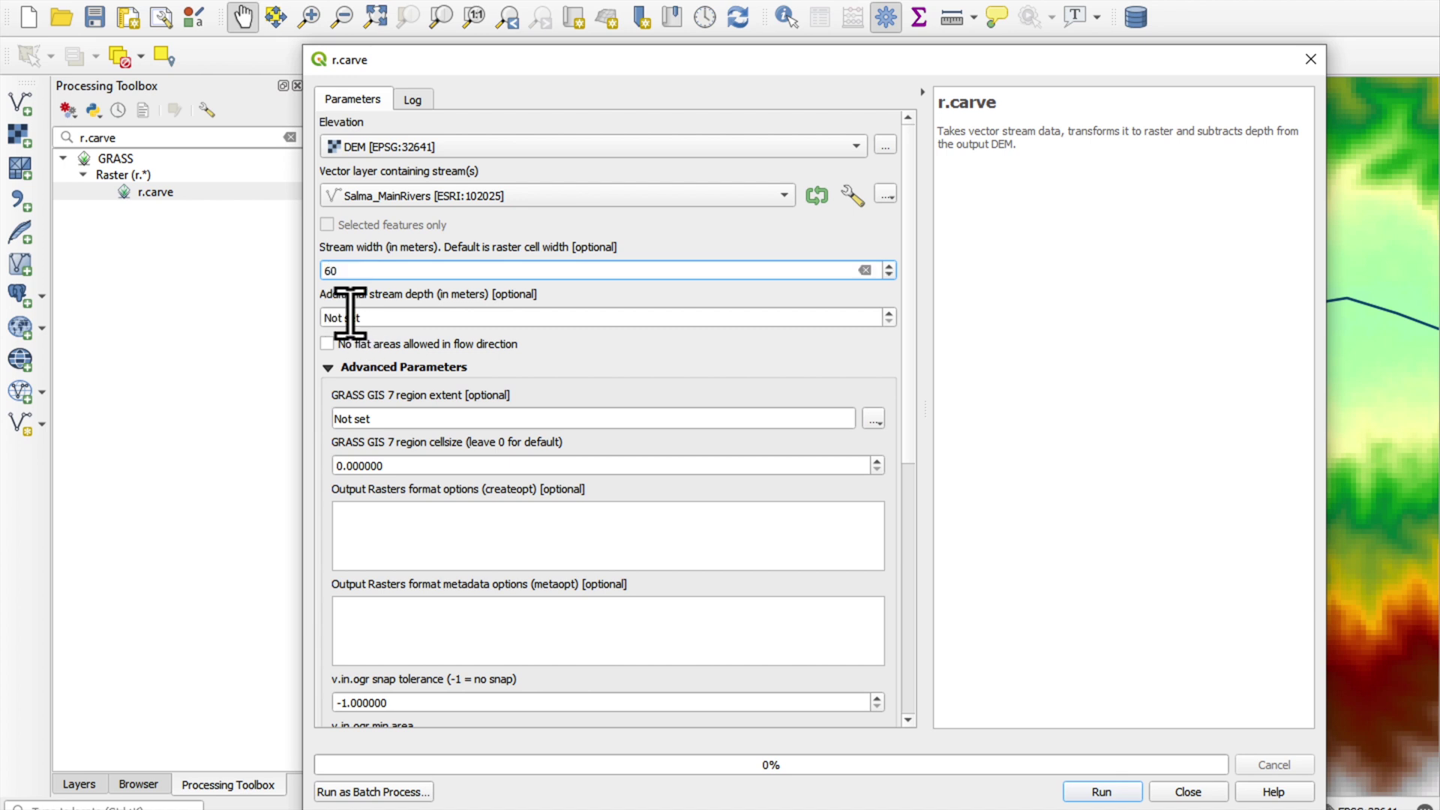
{"action": "left_click", "coordinate": [385, 315]}
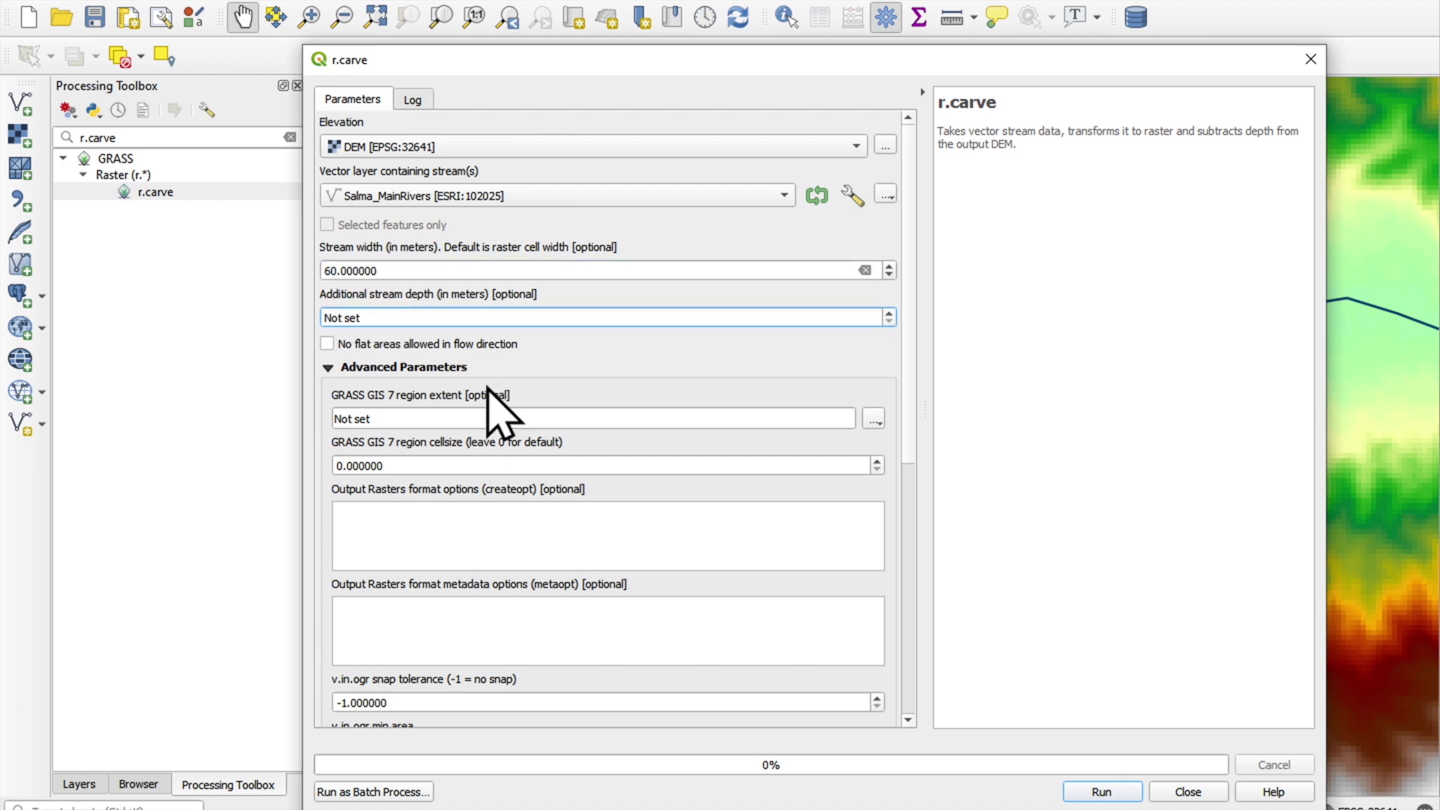
{"action": "left_click_drag", "start_coordinate": [392, 319], "coordinate": [320, 324]}
{"action": "type", "text": "2"}
{"action": "left_click", "coordinate": [327, 344]}
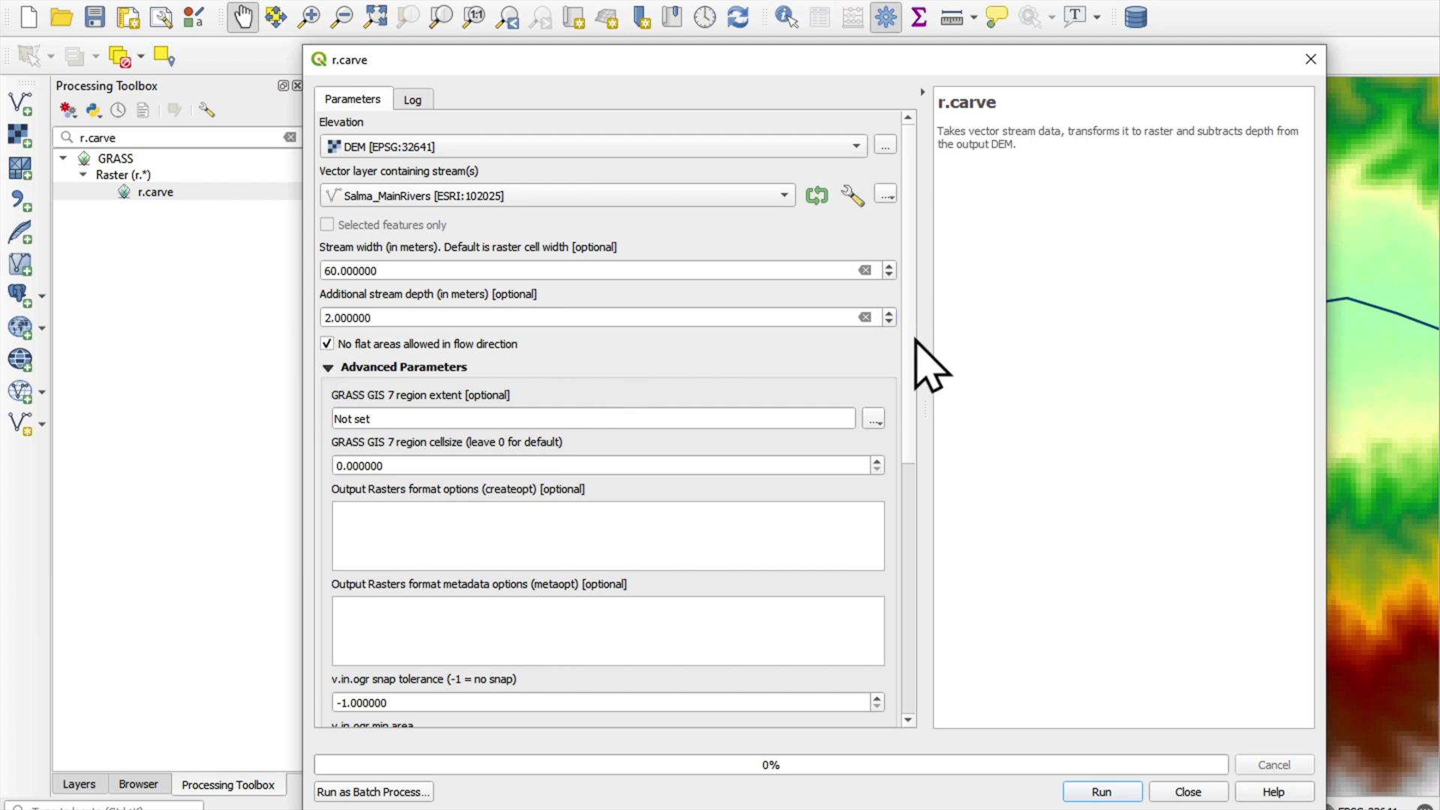
Step: Set the v.out.ogr output type to area, then close r.carve without running it
{"action": "scroll", "coordinate": [915, 348], "scroll_direction": "down", "scroll_amount": 1}
{"action": "left_click_drag", "start_coordinate": [915, 349], "coordinate": [916, 538]}
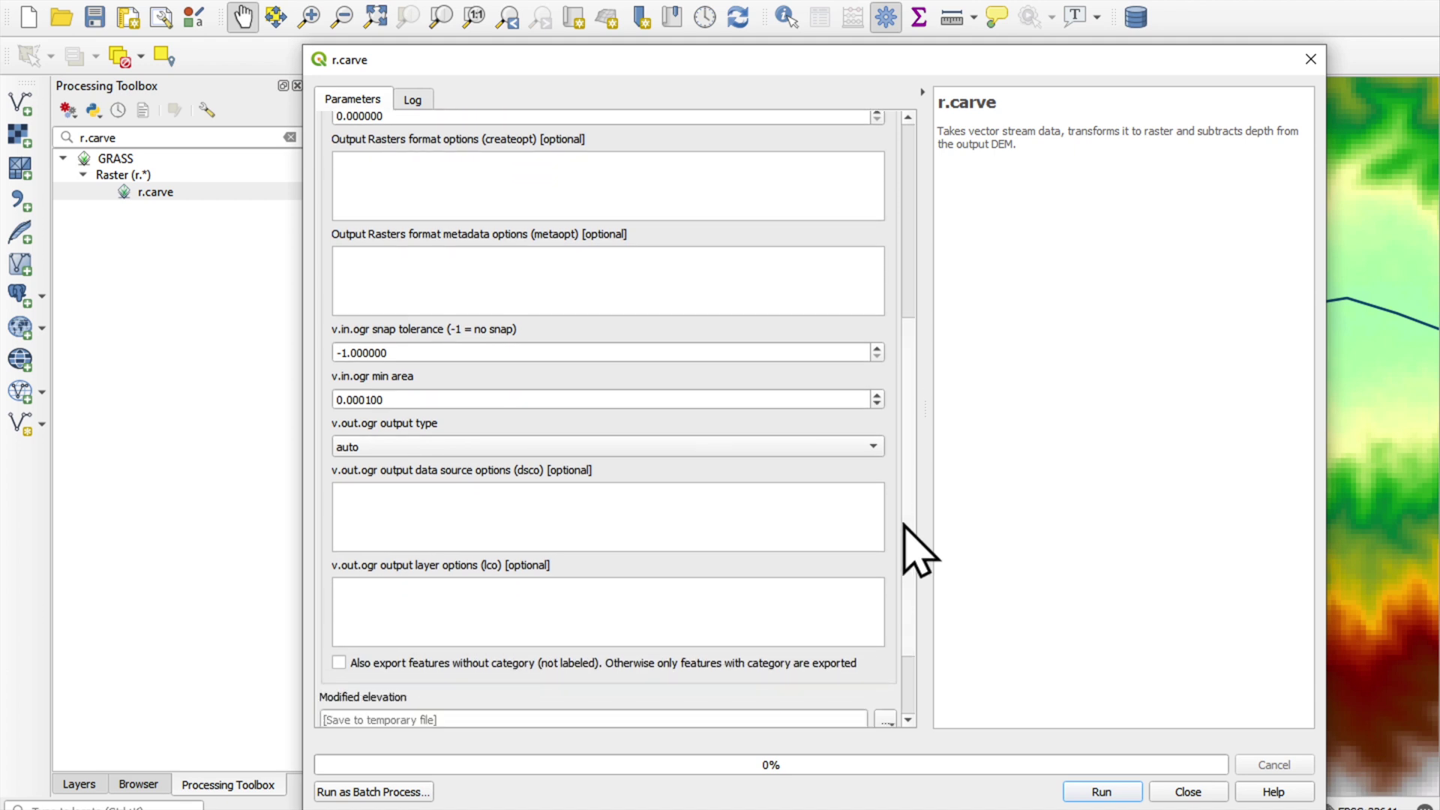
{"action": "left_click", "coordinate": [484, 442]}
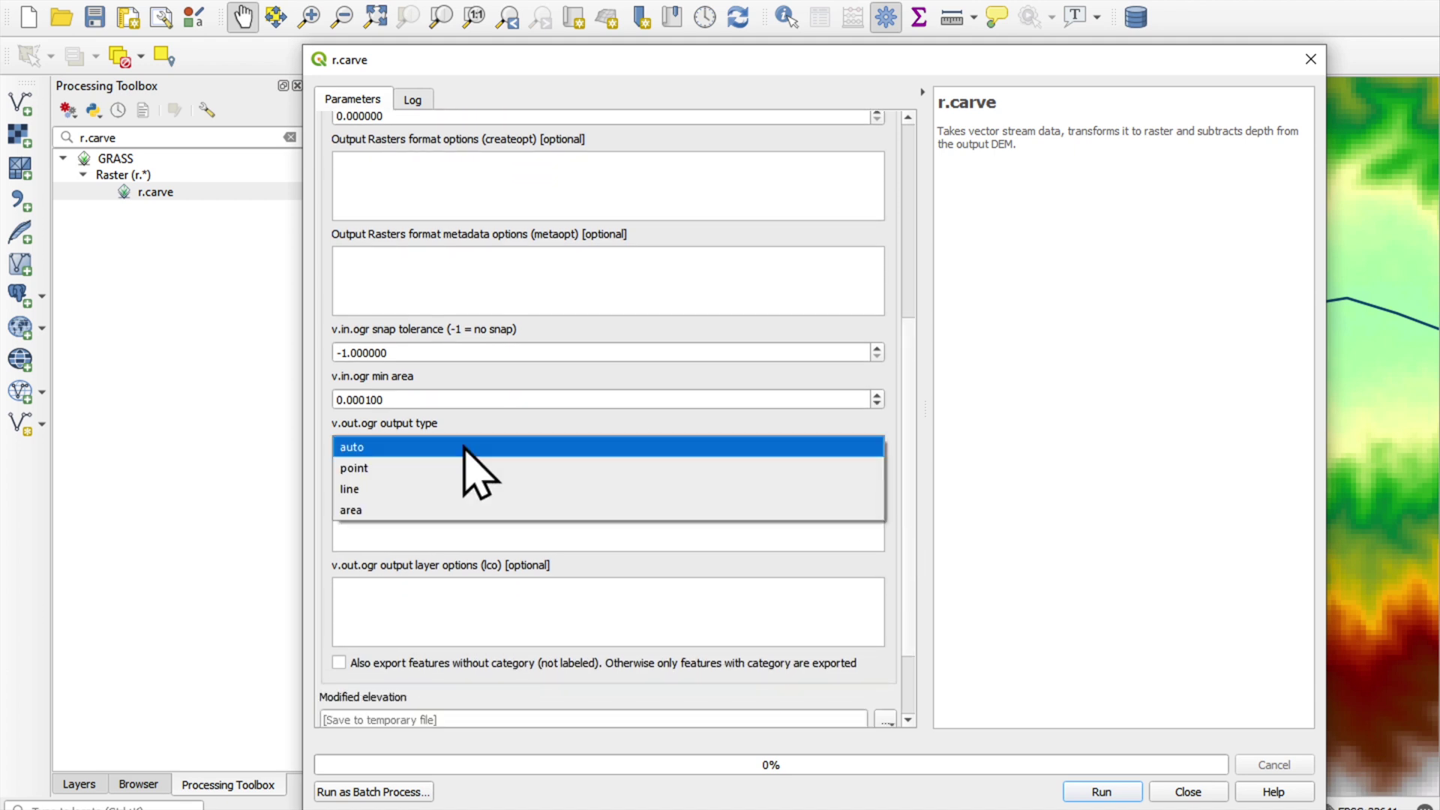
{"action": "left_click", "coordinate": [440, 508]}
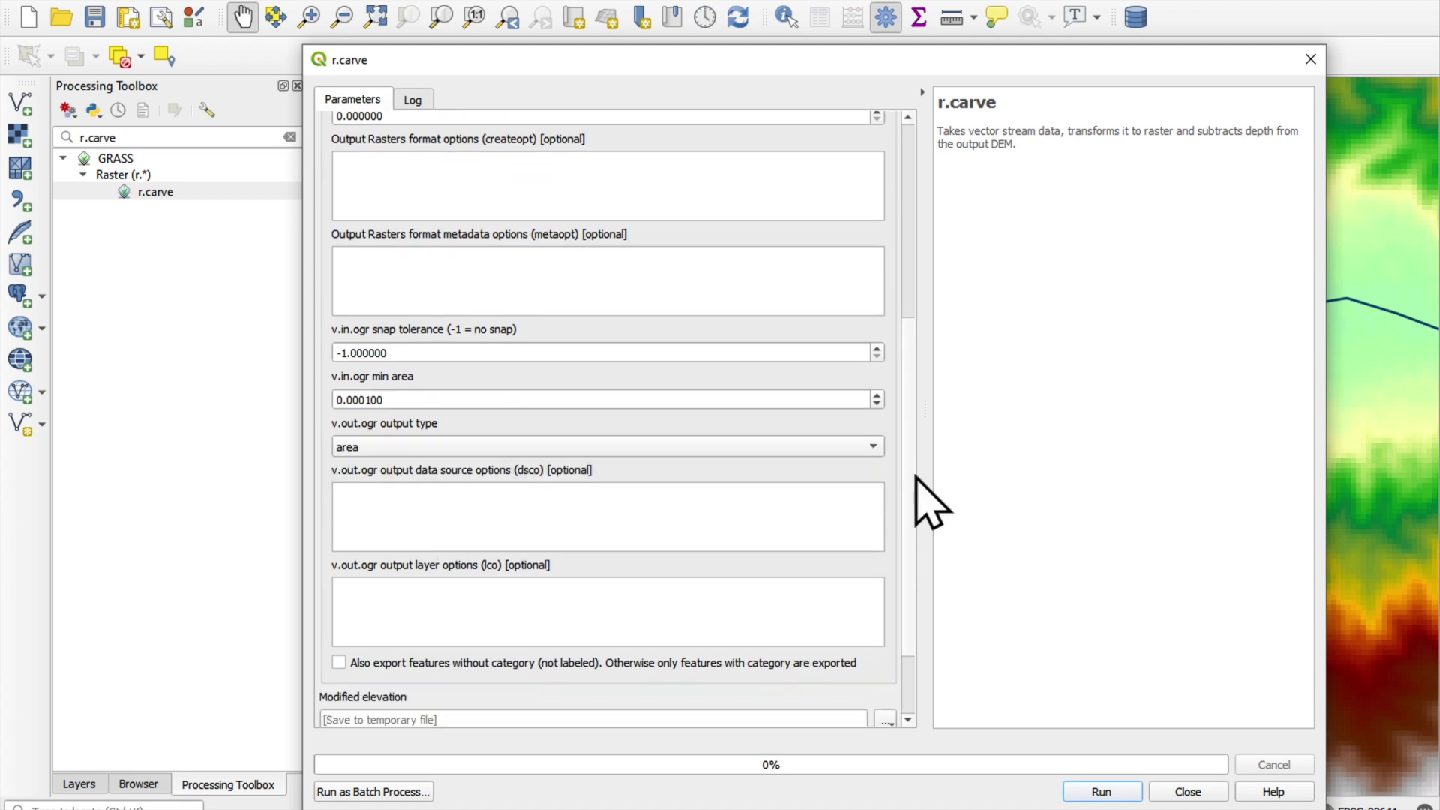
{"action": "scroll", "coordinate": [909, 559], "scroll_direction": "down", "scroll_amount": 3}
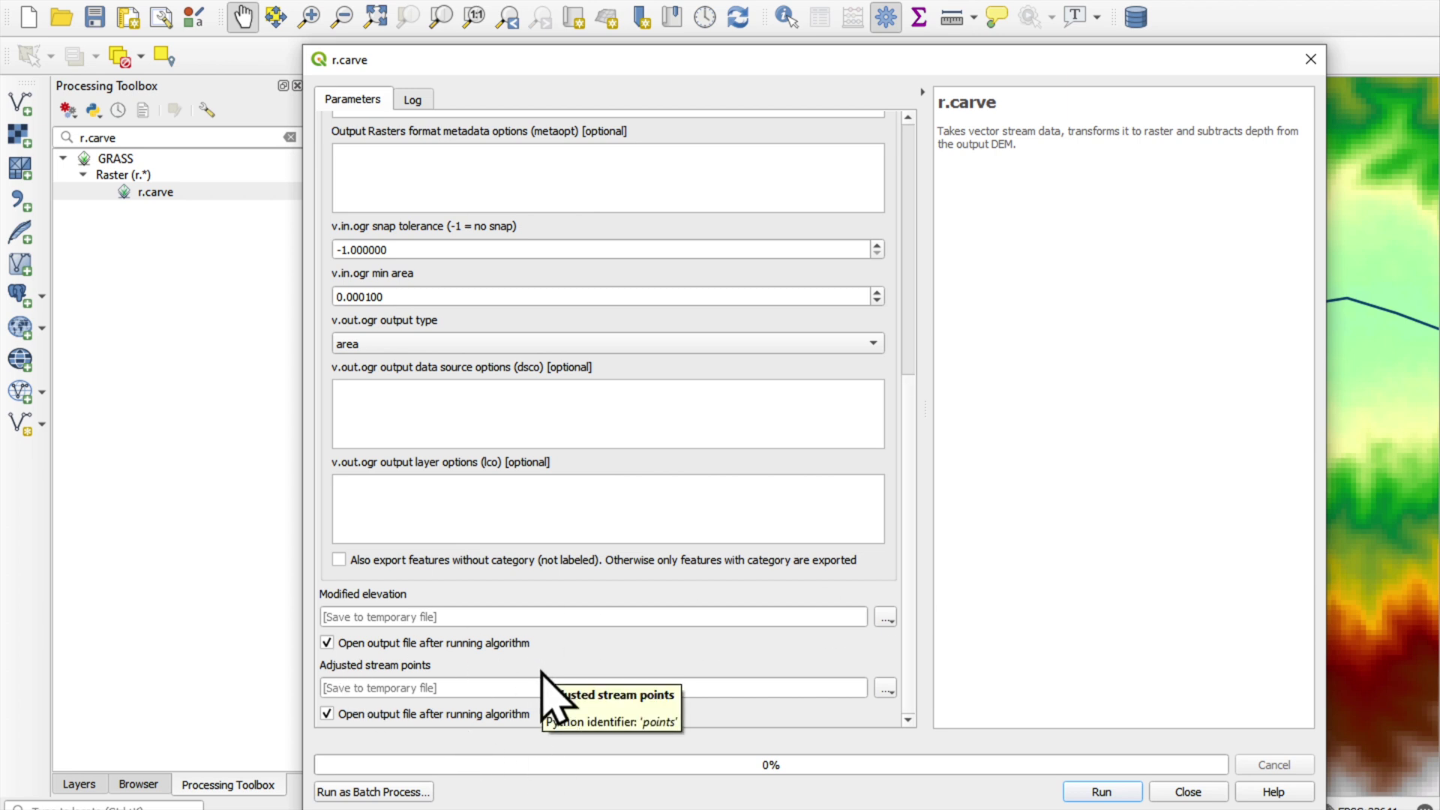
{"action": "left_click", "coordinate": [1208, 791]}
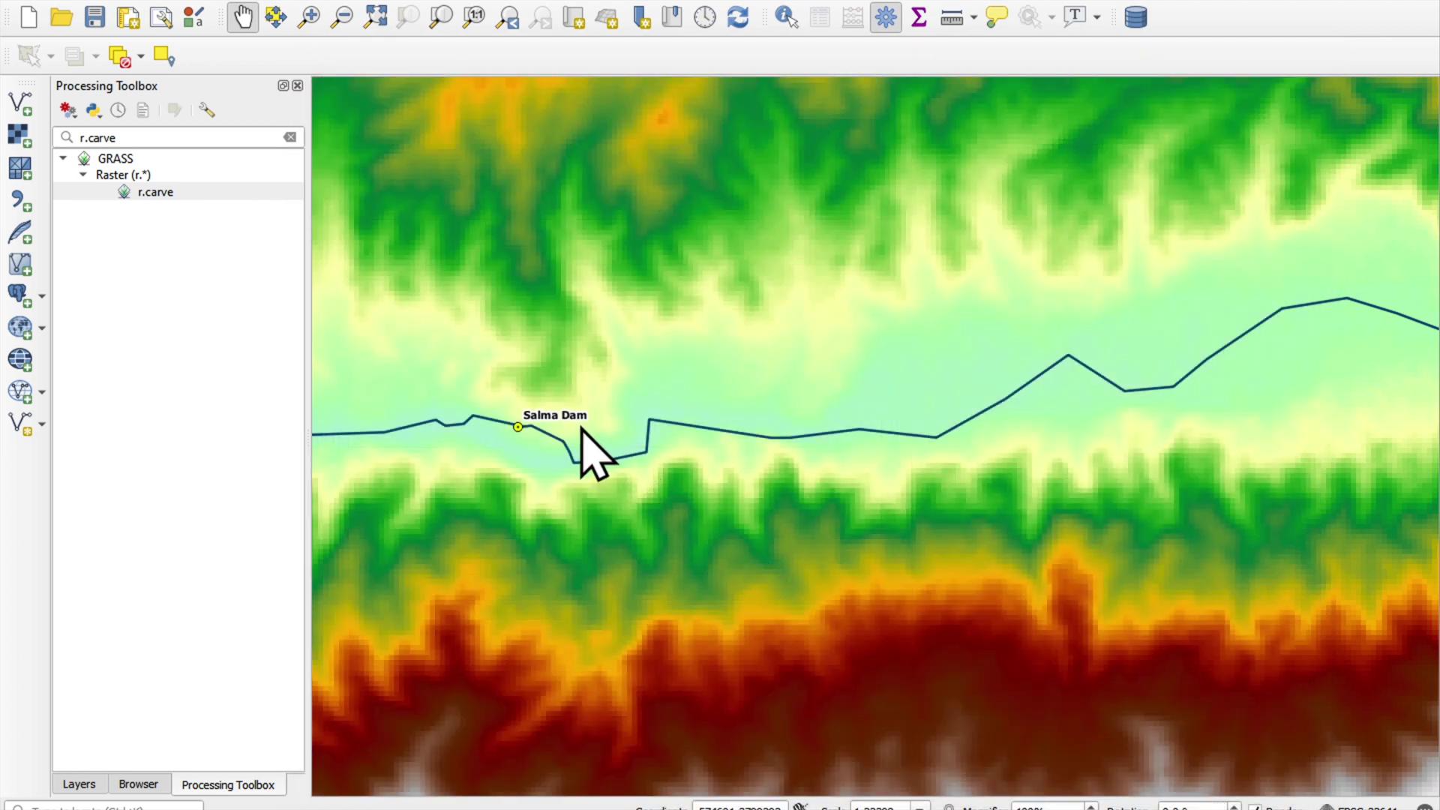
{"action": "scroll", "coordinate": [600, 442], "scroll_direction": "up", "scroll_amount": 1}
{"action": "scroll", "coordinate": [610, 447], "scroll_direction": "up", "scroll_amount": 1}
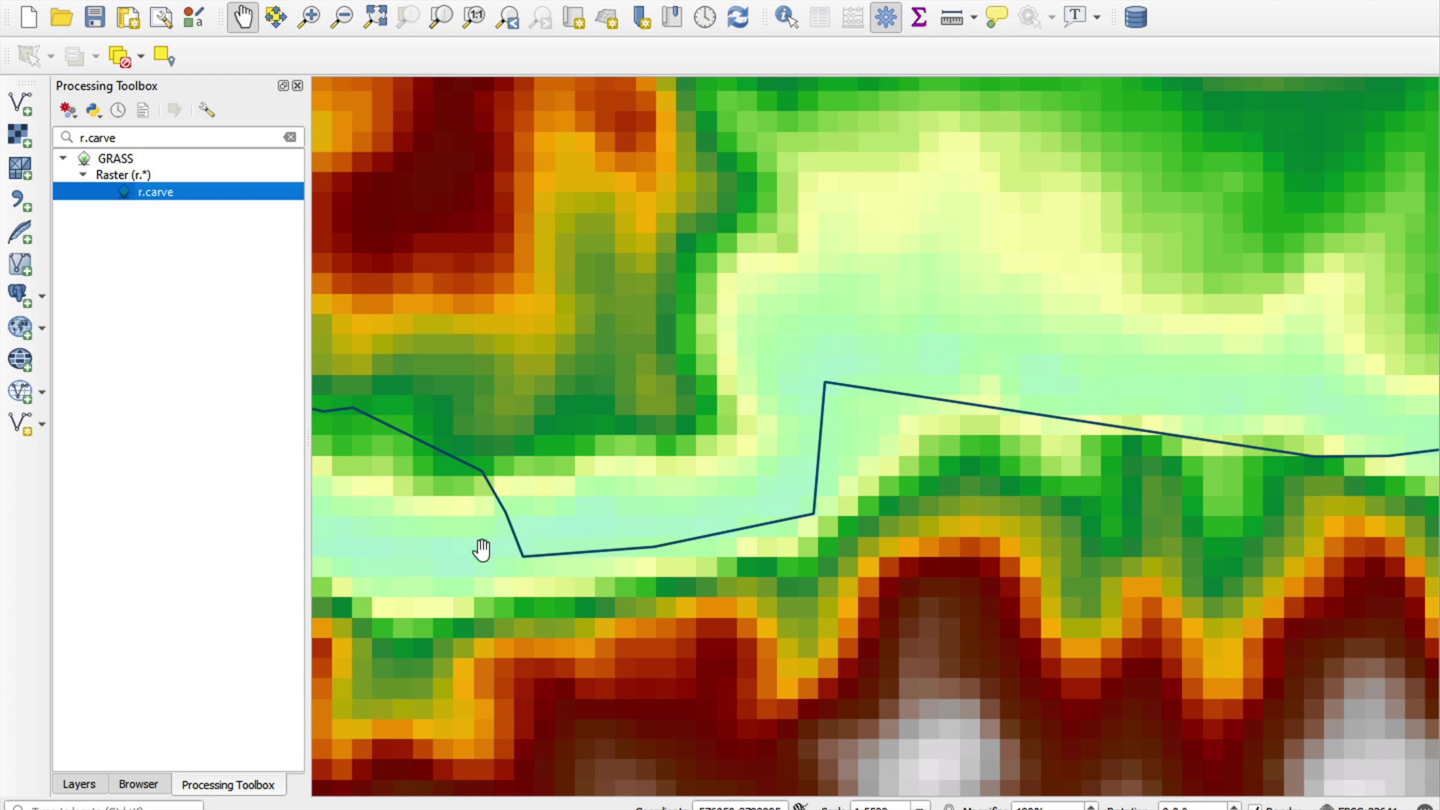
{"action": "left_click_drag", "start_coordinate": [989, 452], "coordinate": [502, 414]}
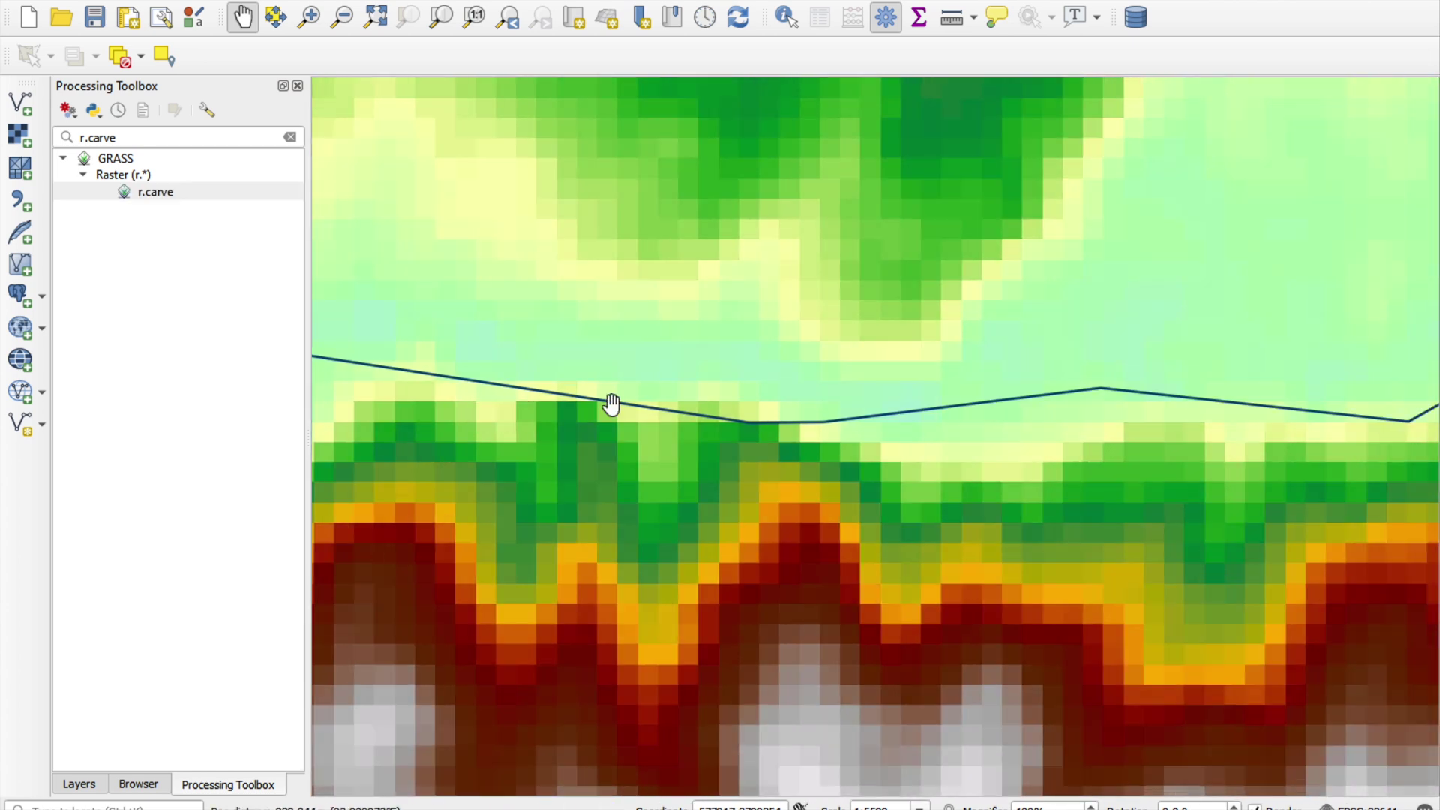
{"action": "left_click_drag", "start_coordinate": [1078, 389], "coordinate": [659, 428]}
{"action": "left_click_drag", "start_coordinate": [1307, 307], "coordinate": [713, 421]}
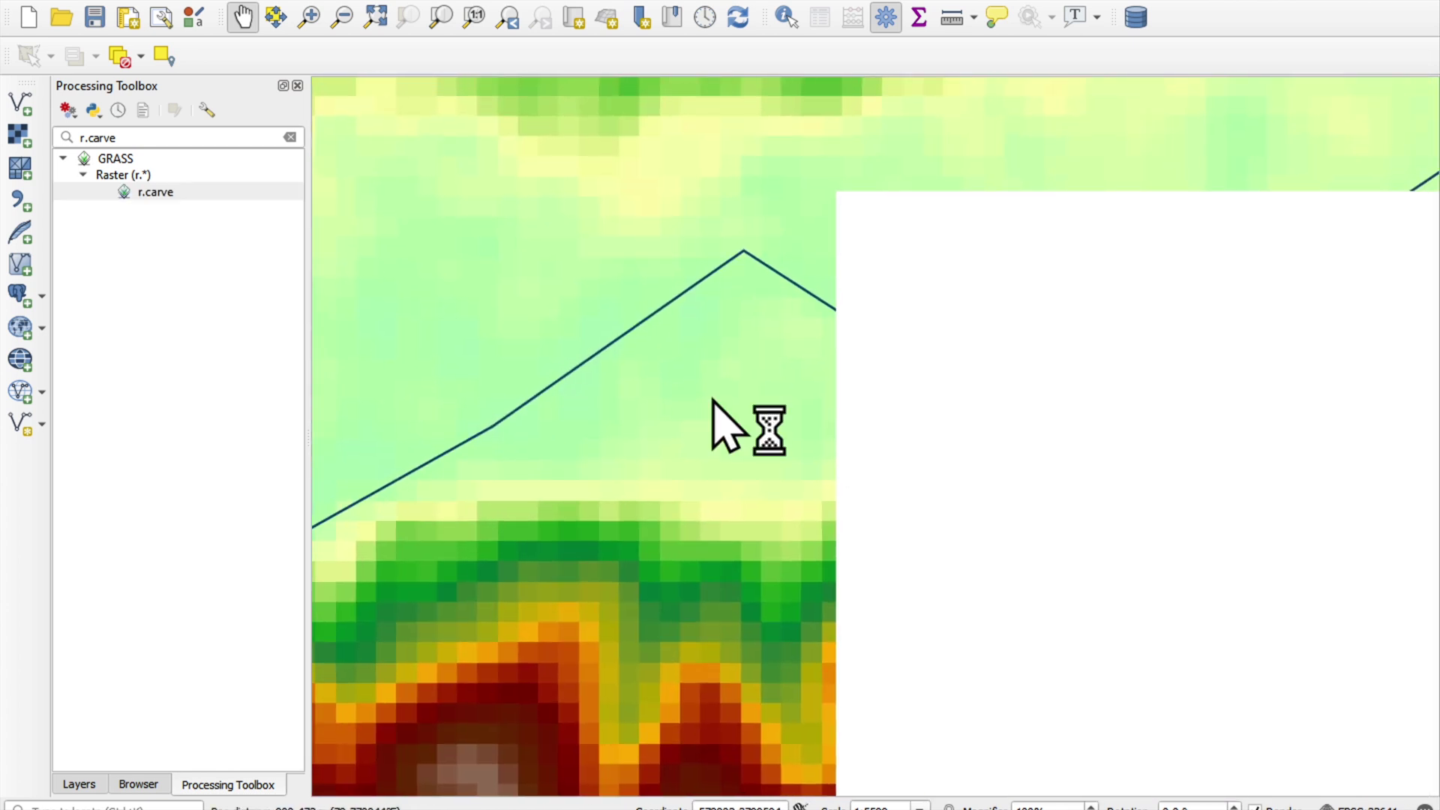
{"action": "left_click_drag", "start_coordinate": [1055, 337], "coordinate": [672, 392]}
{"action": "left_click_drag", "start_coordinate": [1337, 177], "coordinate": [726, 417]}
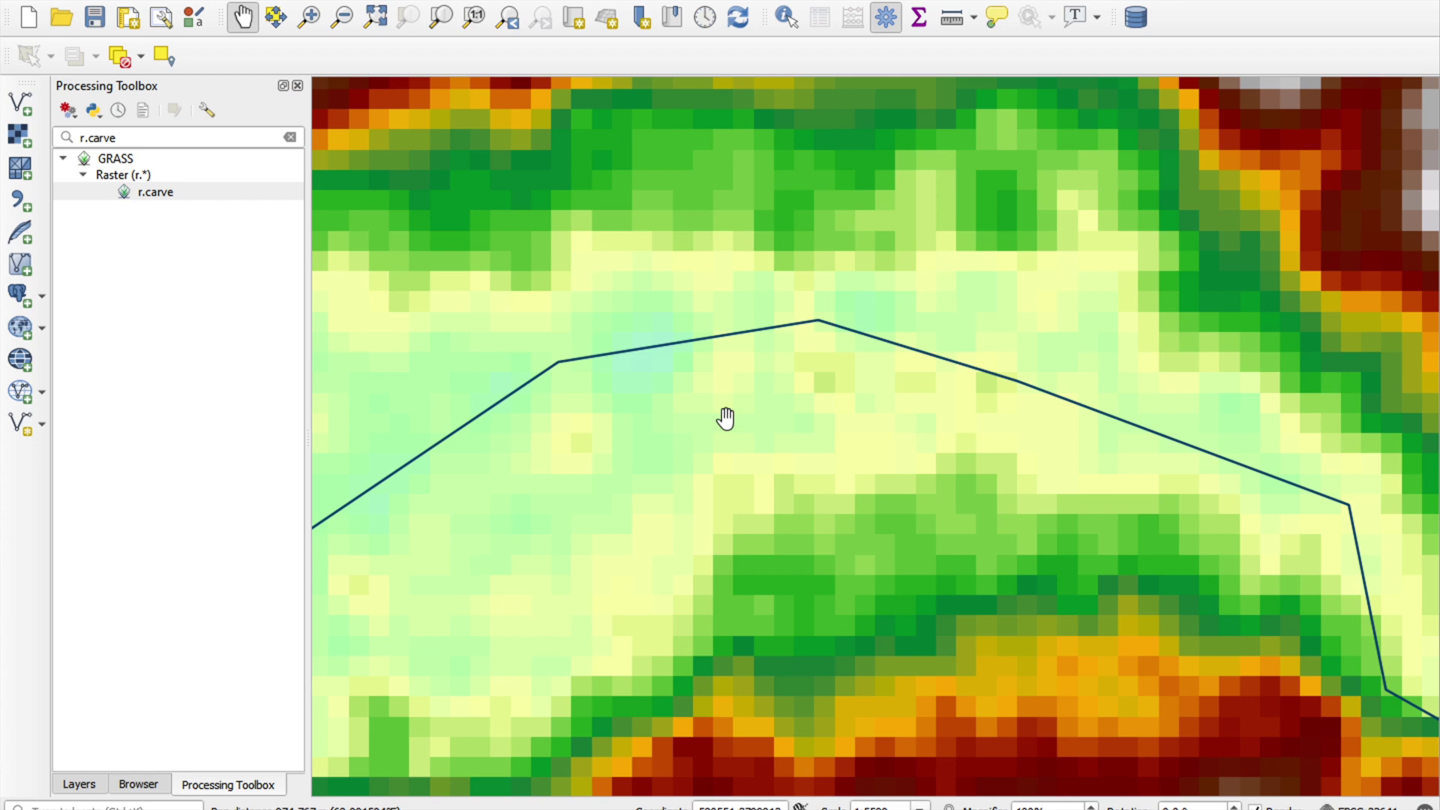
{"action": "scroll", "coordinate": [729, 412], "scroll_direction": "down", "scroll_amount": 1}
{"action": "scroll", "coordinate": [732, 408], "scroll_direction": "down", "scroll_amount": 1}
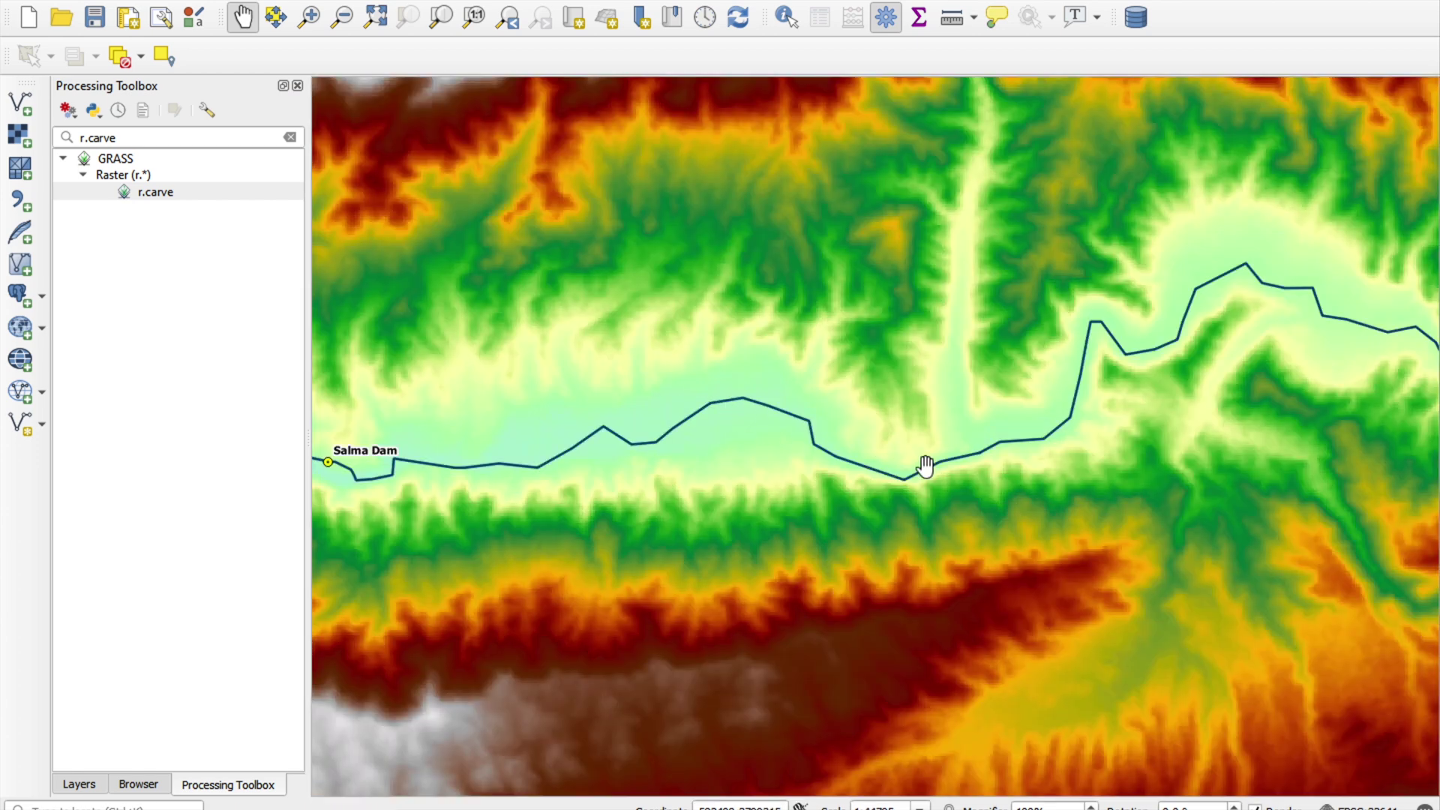
{"action": "left_click_drag", "start_coordinate": [926, 468], "coordinate": [505, 516]}
{"action": "scroll", "coordinate": [633, 450], "scroll_direction": "down", "scroll_amount": 2}
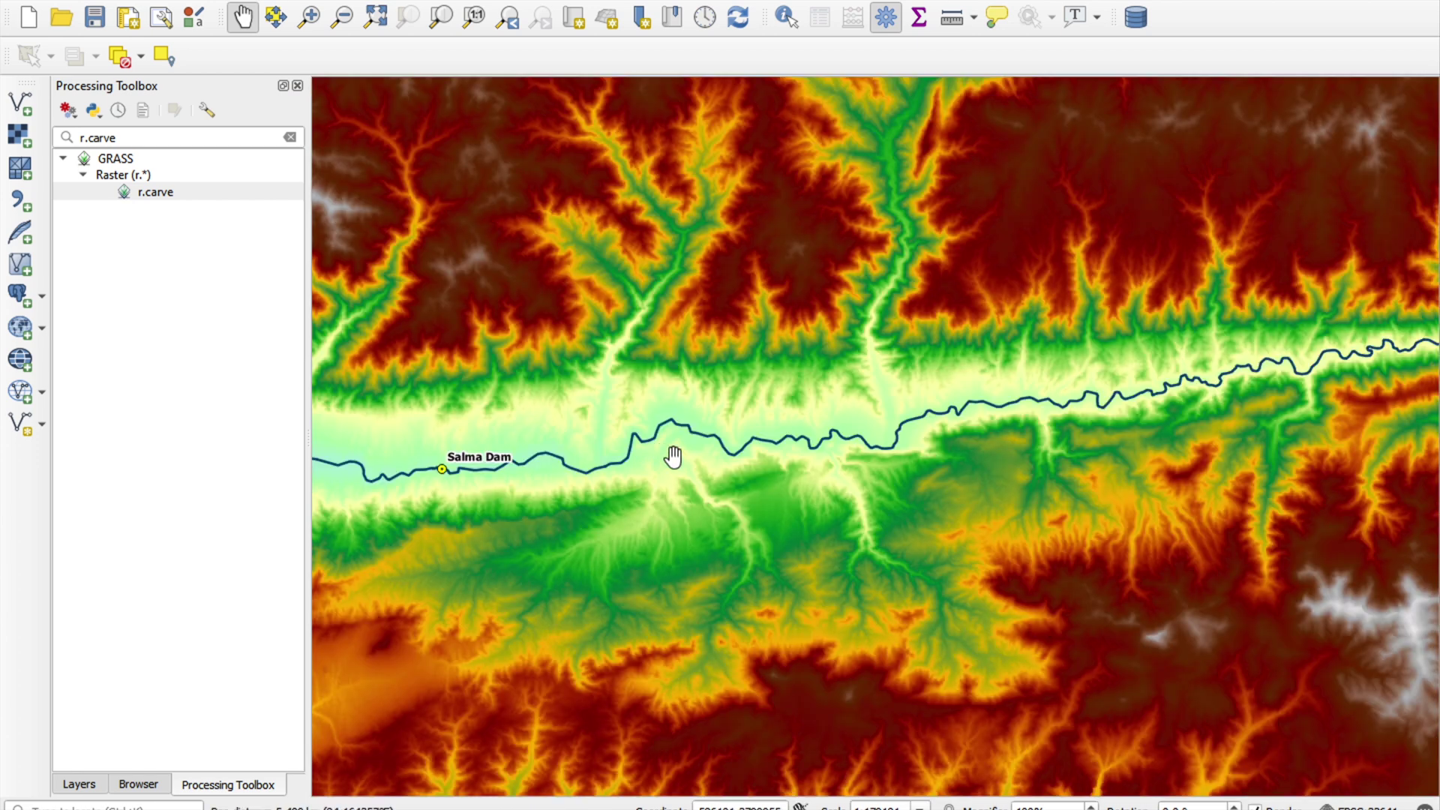
{"action": "scroll", "coordinate": [812, 423], "scroll_direction": "up", "scroll_amount": 4}
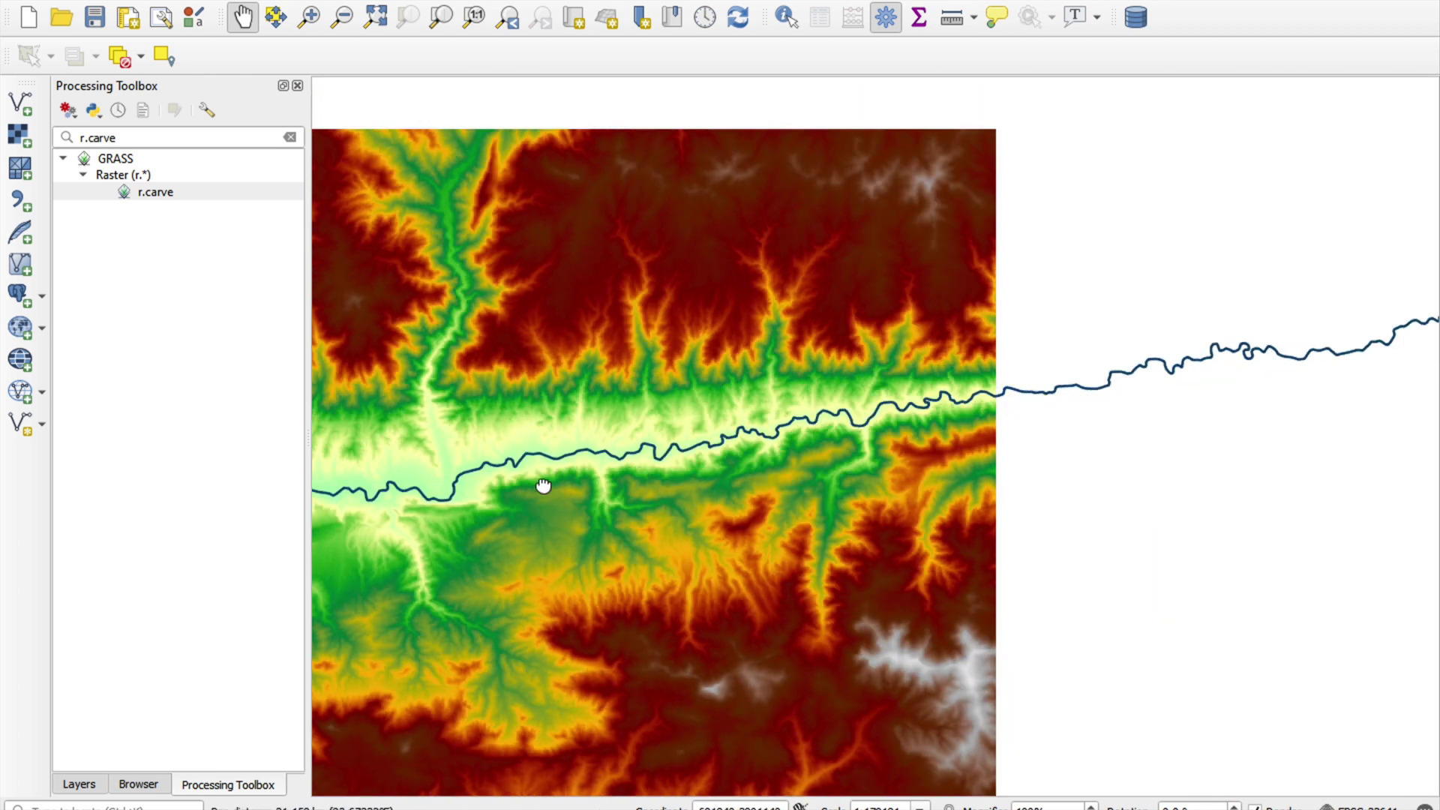
{"action": "scroll", "coordinate": [813, 424], "scroll_direction": "up", "scroll_amount": 2}
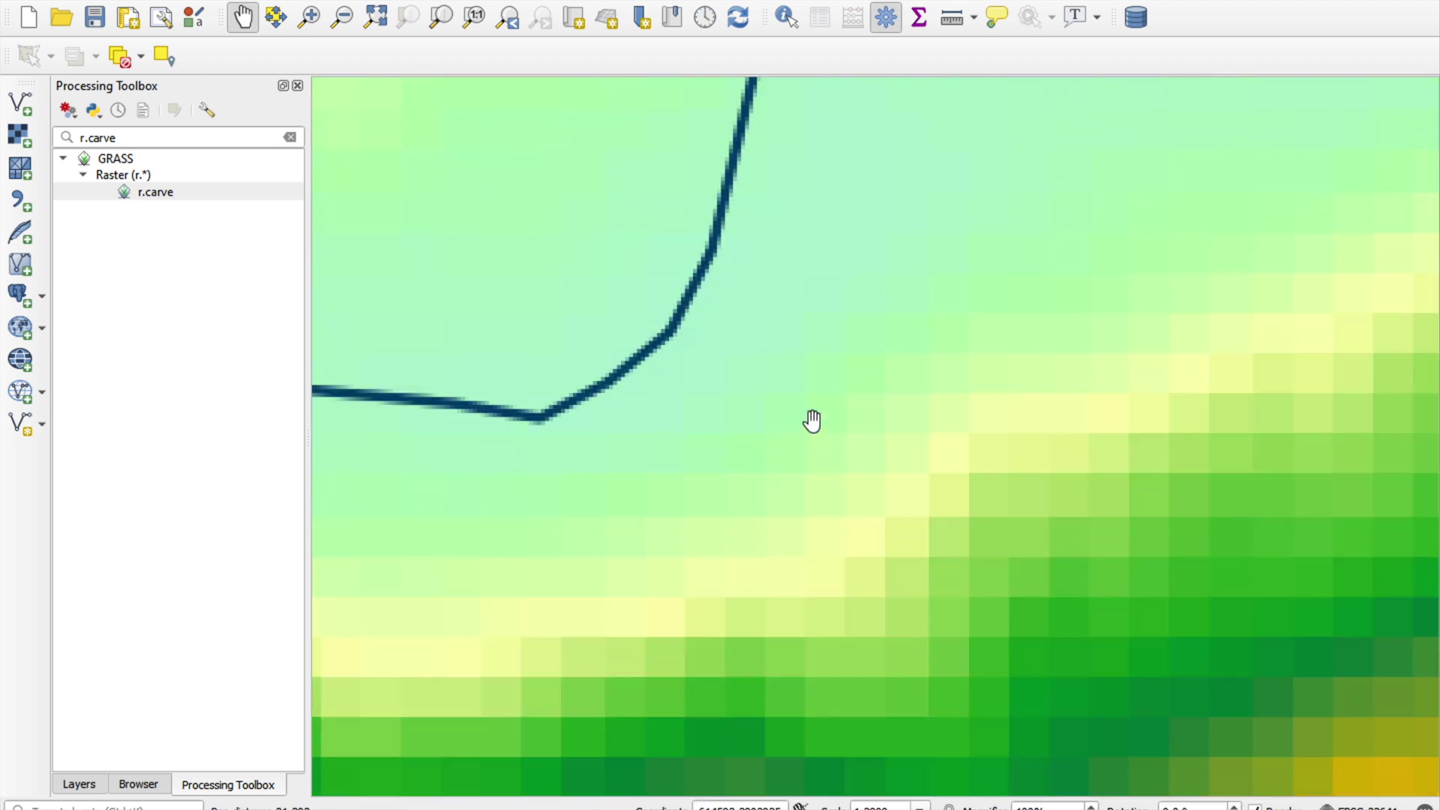
{"action": "scroll", "coordinate": [812, 421], "scroll_direction": "down", "scroll_amount": 1}
{"action": "left_click_drag", "start_coordinate": [525, 324], "coordinate": [1071, 412]}
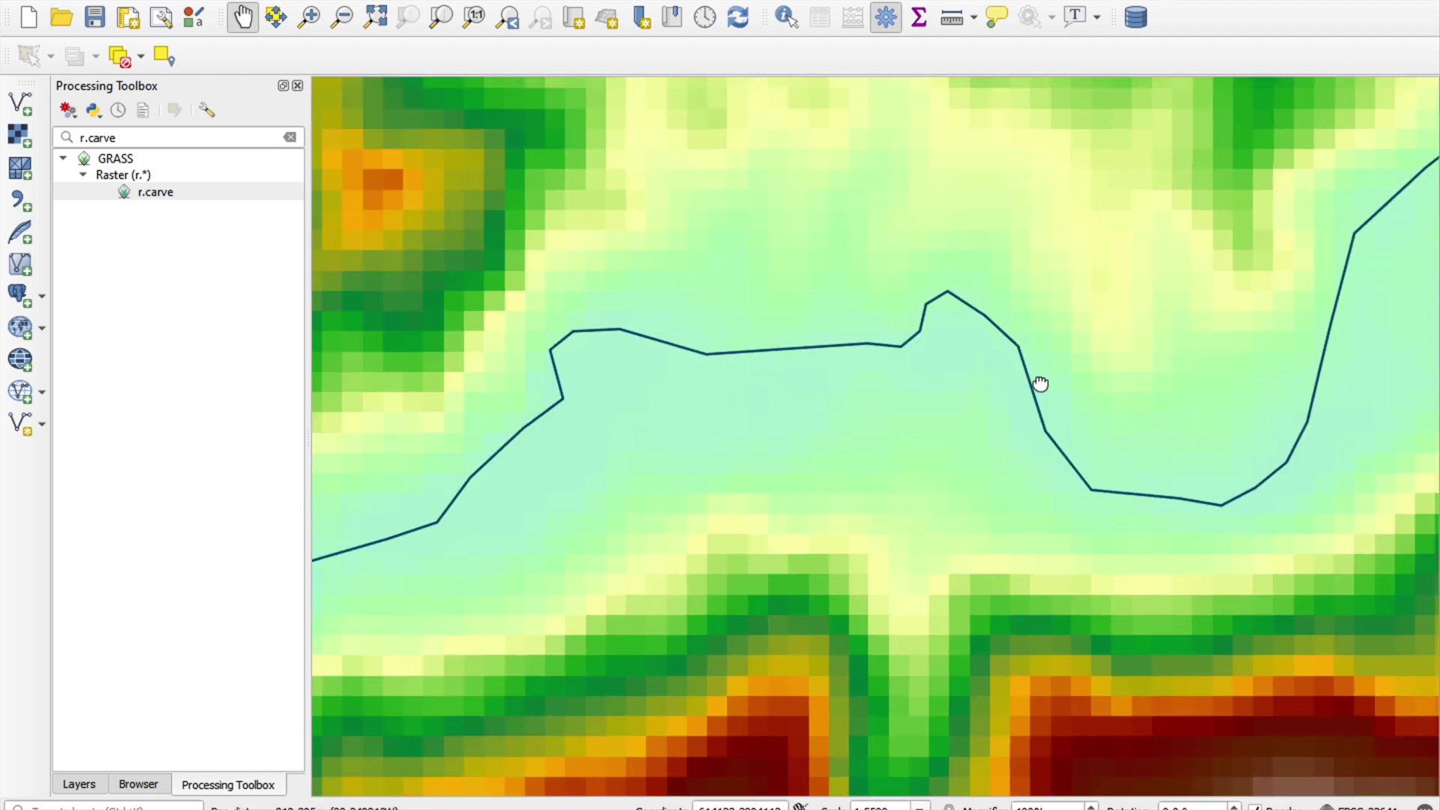
{"action": "left_click_drag", "start_coordinate": [693, 369], "coordinate": [1019, 292]}
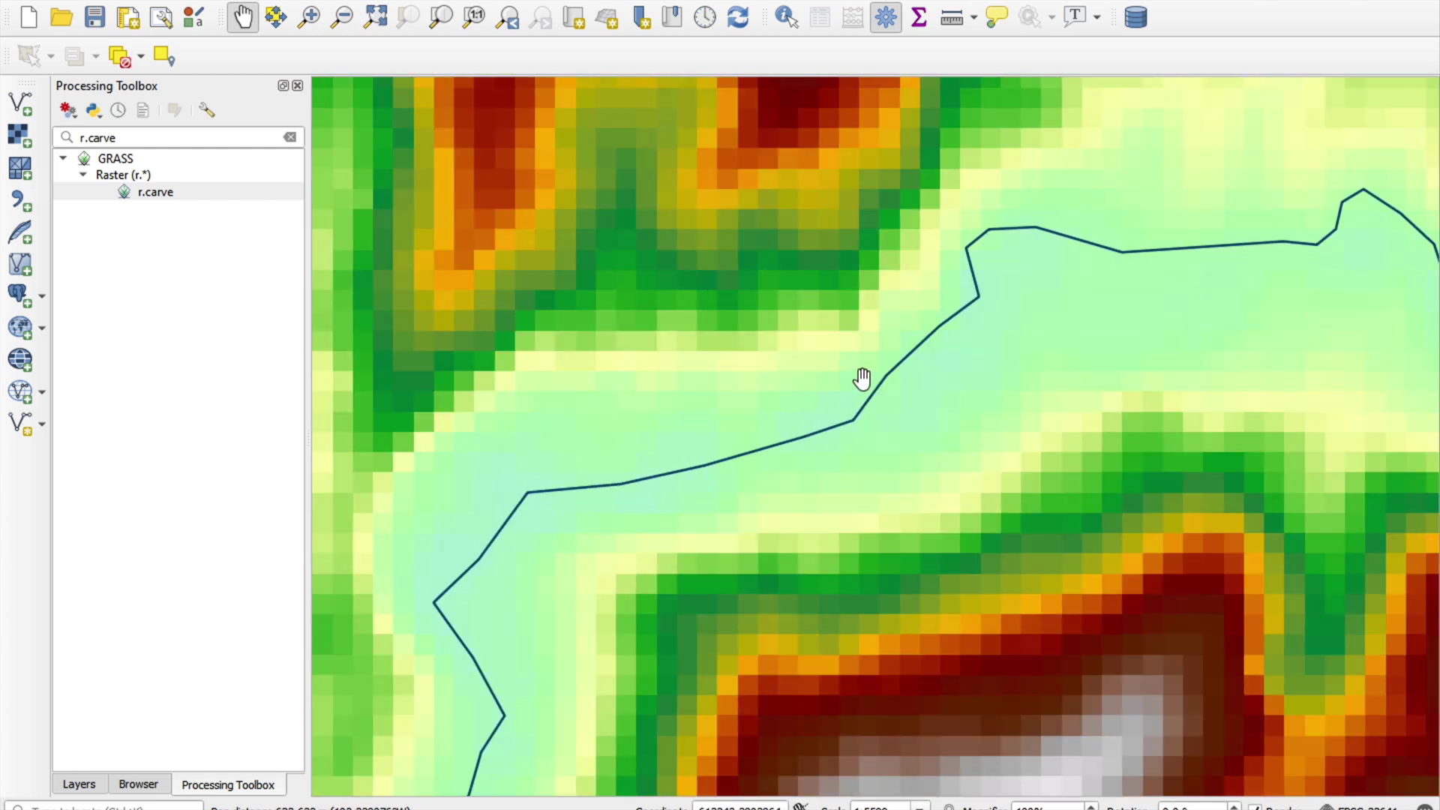
{"action": "scroll", "coordinate": [863, 378], "scroll_direction": "up", "scroll_amount": 1}
{"action": "left_click_drag", "start_coordinate": [639, 469], "coordinate": [1270, 248]}
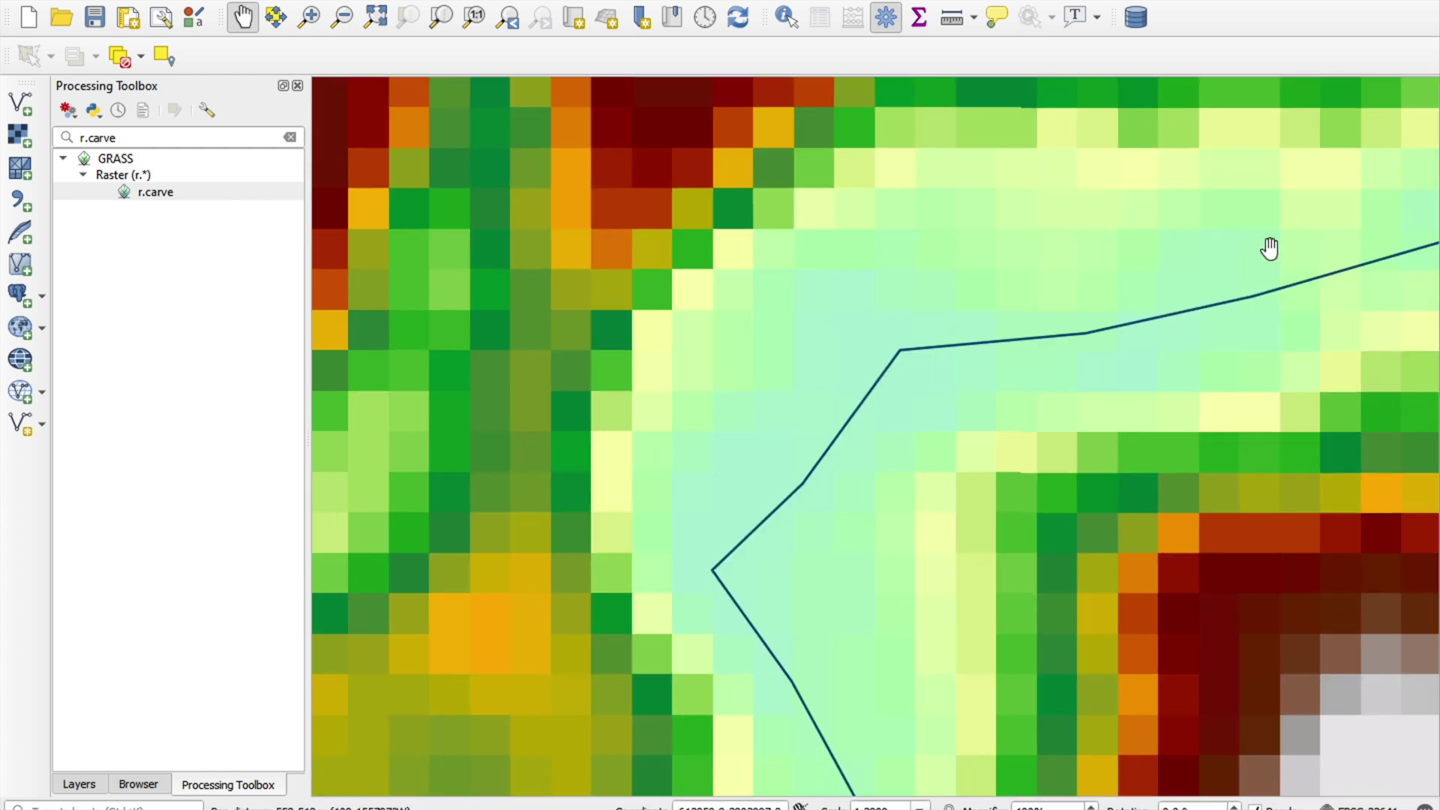
{"action": "left_click_drag", "start_coordinate": [842, 521], "coordinate": [1163, 395]}
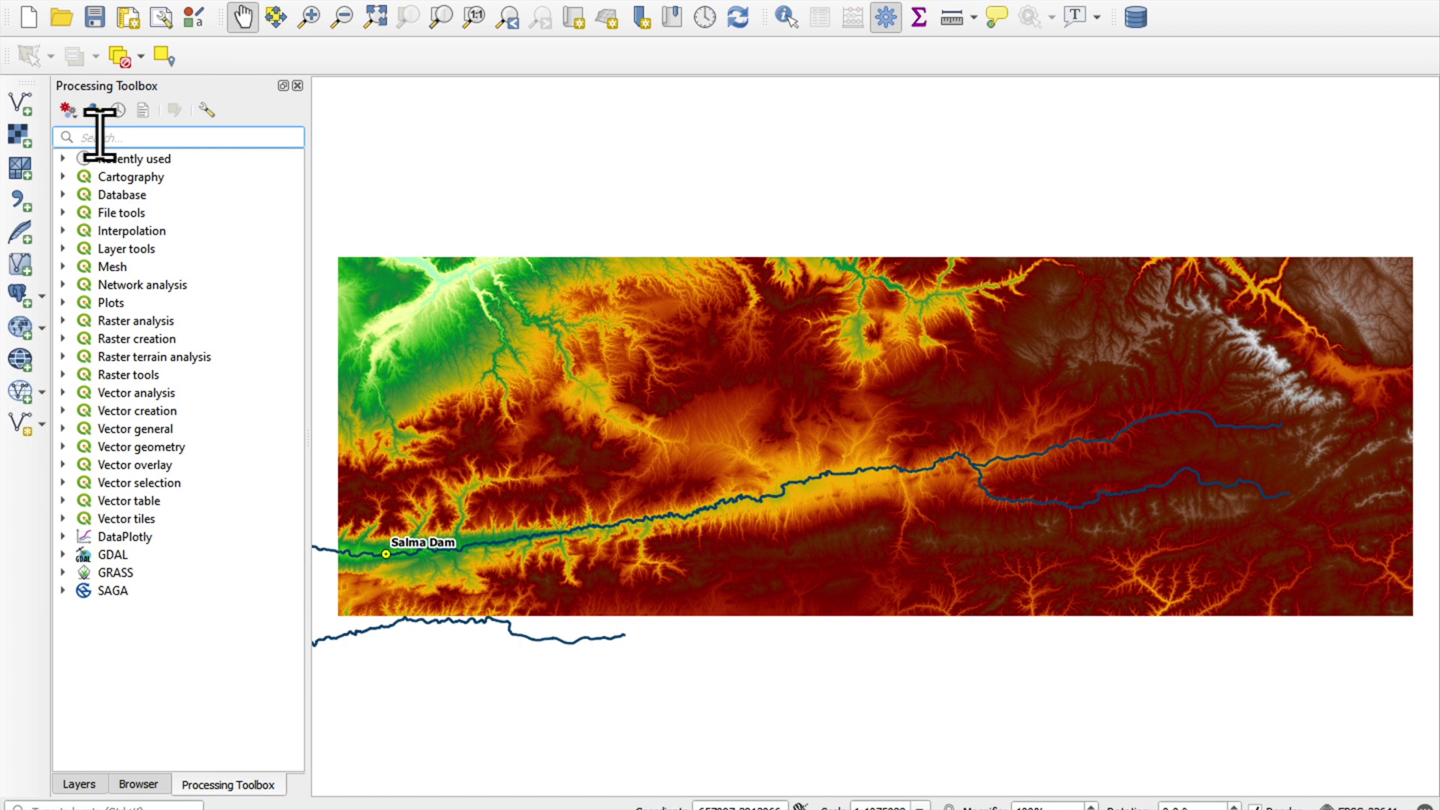
Step: Open GRASS r.fill.dir from a 'fill' search and stop its problem-areas output from loading
{"action": "type", "text": "fill"}
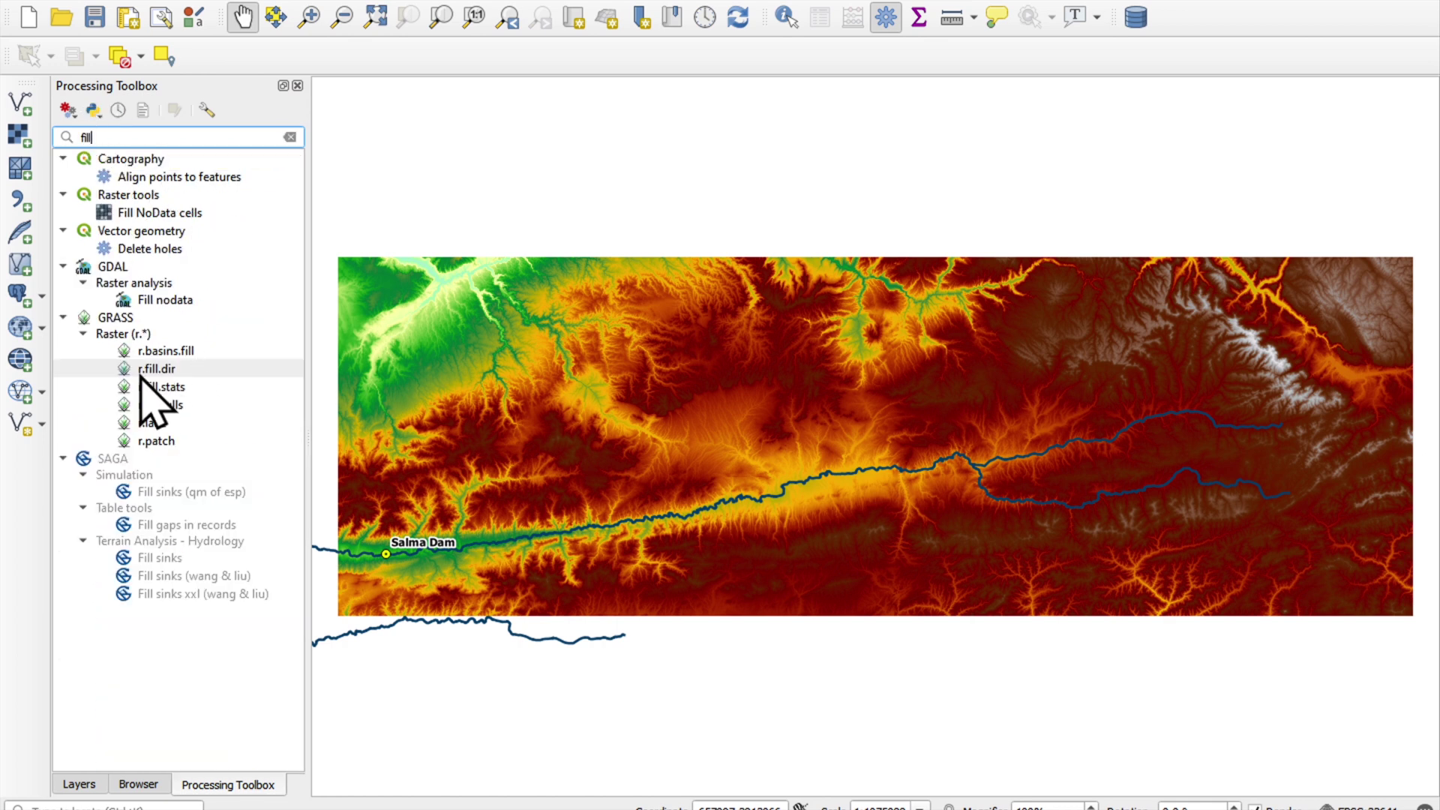
{"action": "left_click", "coordinate": [142, 370]}
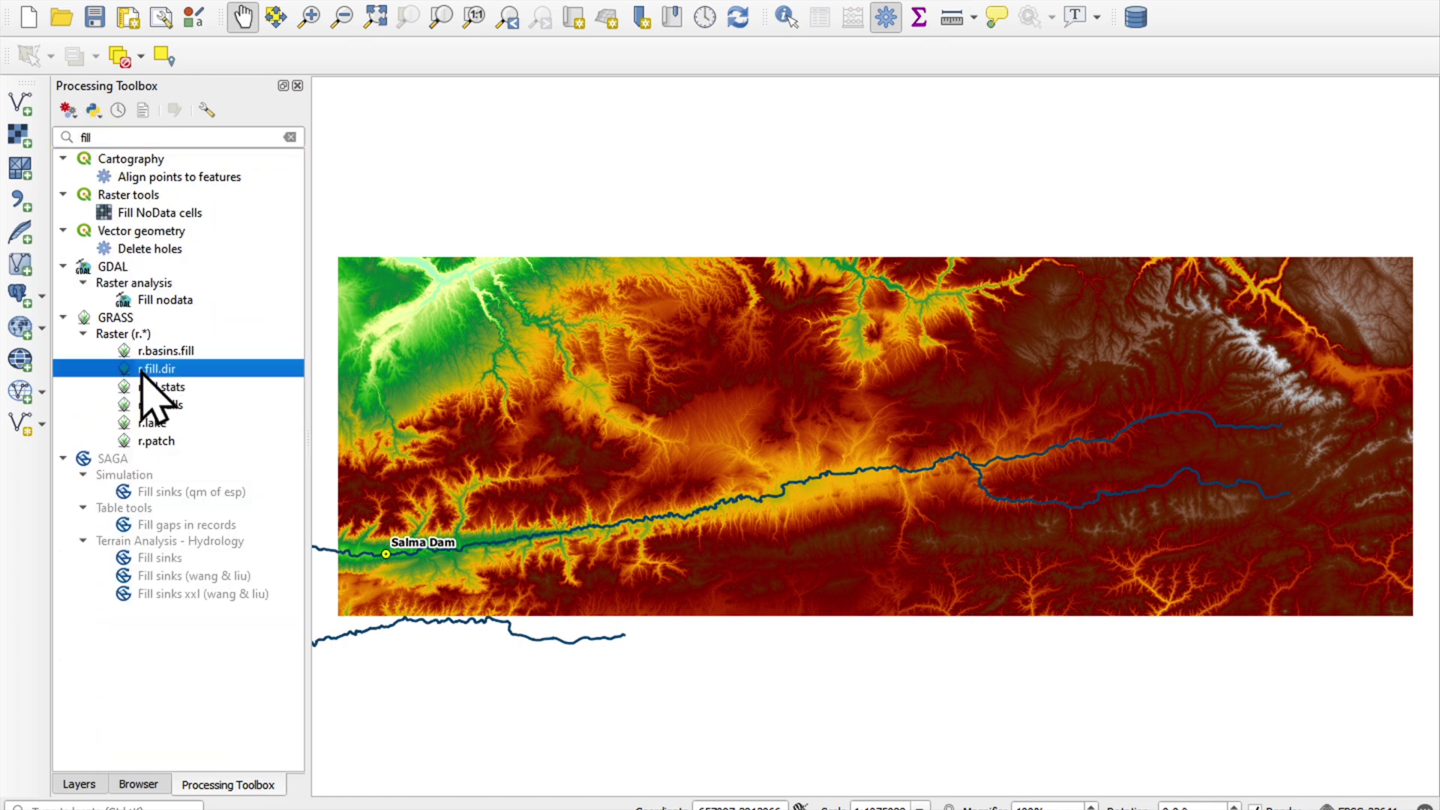
{"action": "double_click", "coordinate": [196, 366]}
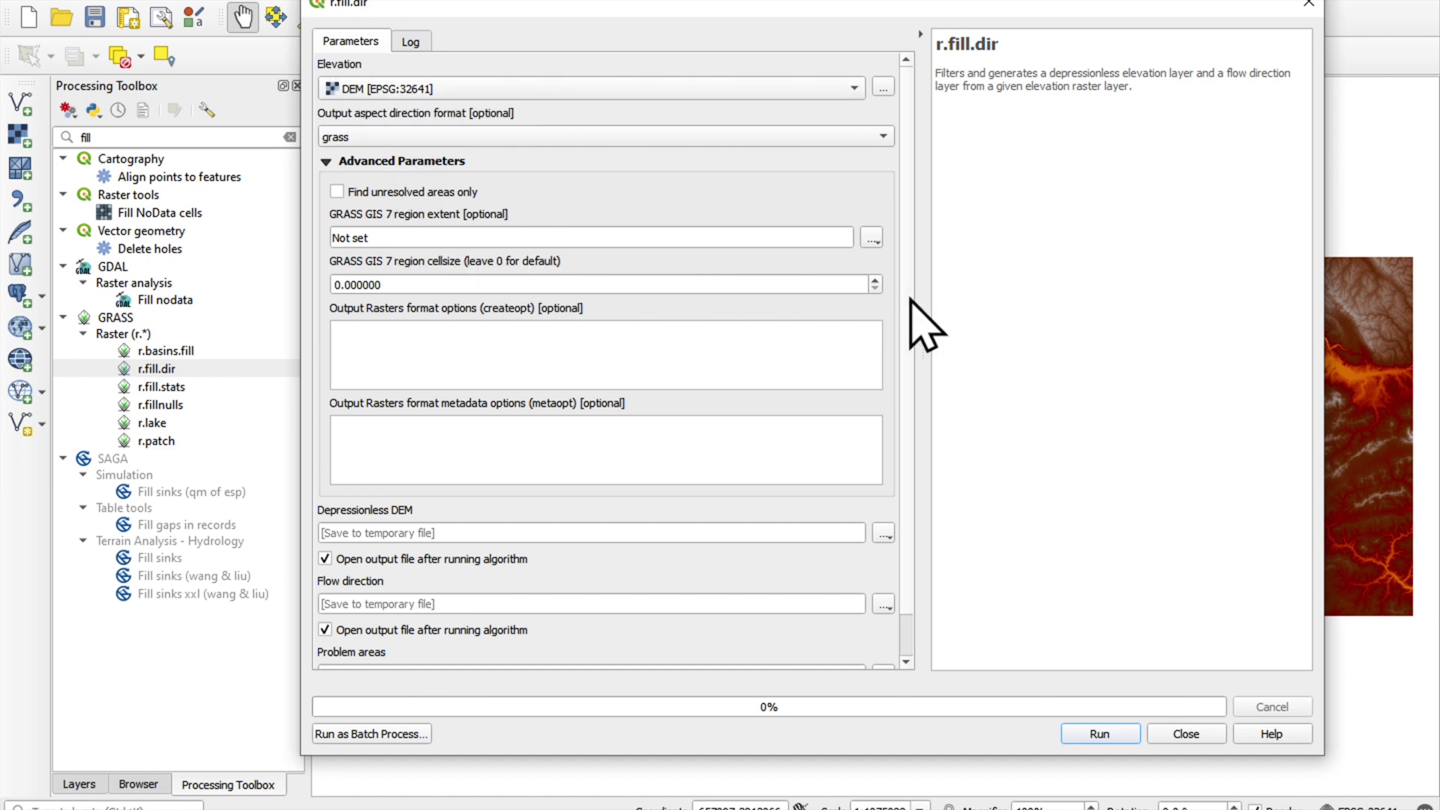
{"action": "scroll", "coordinate": [911, 353], "scroll_direction": "down", "scroll_amount": 1}
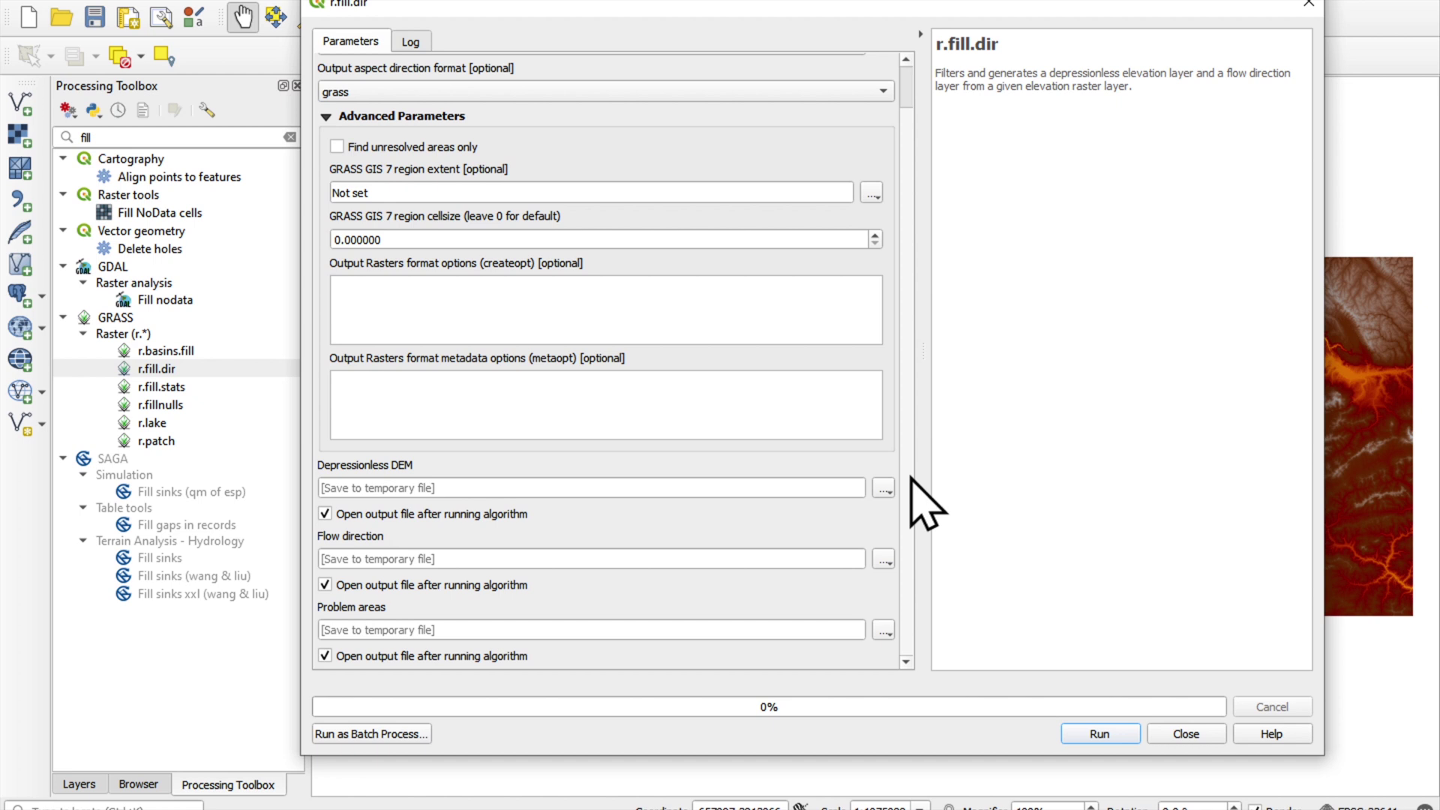
{"action": "left_click", "coordinate": [324, 656]}
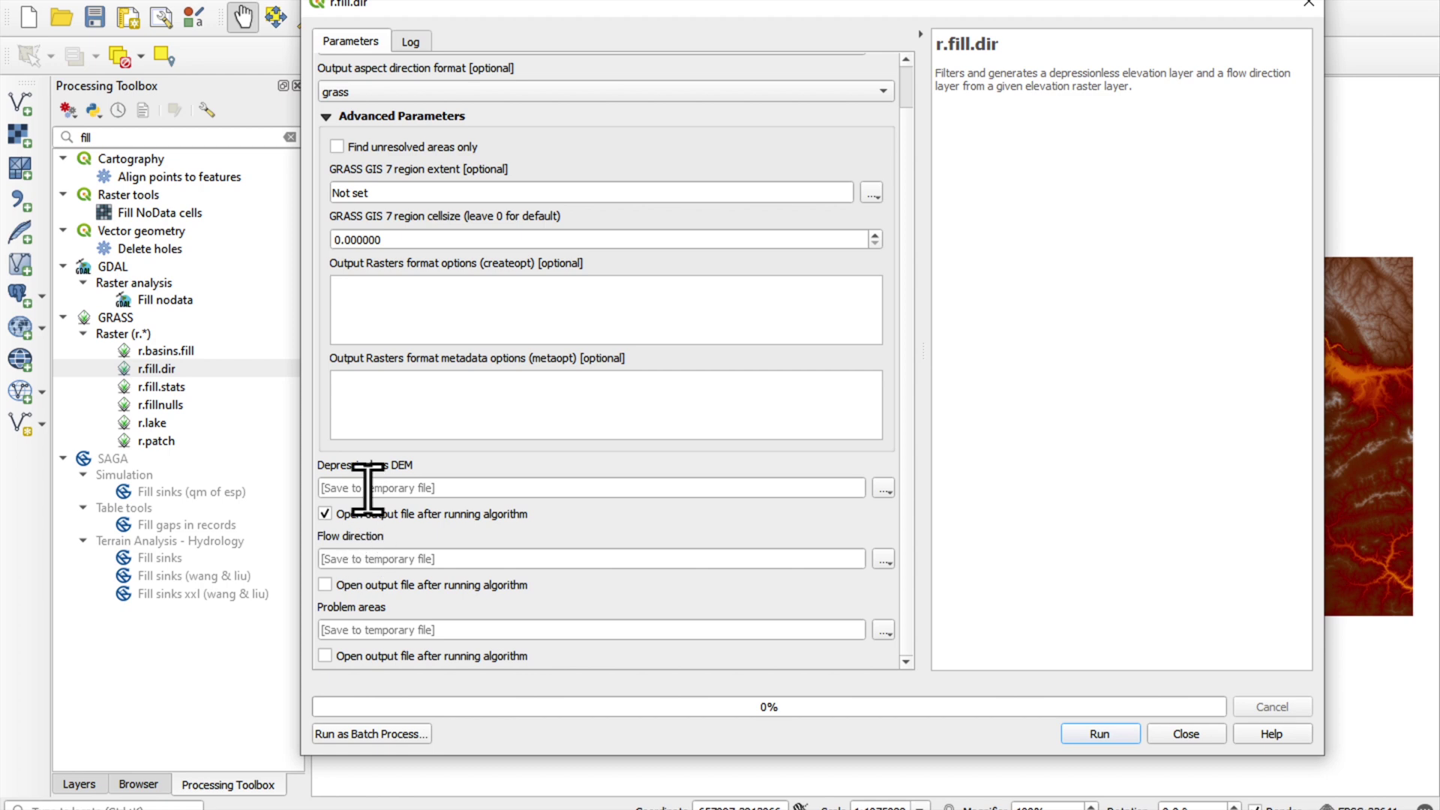
Step: Set the depressionless DEM output to save to file as DEM_filled.tif
{"action": "left_click", "coordinate": [882, 489]}
{"action": "left_click", "coordinate": [914, 530]}
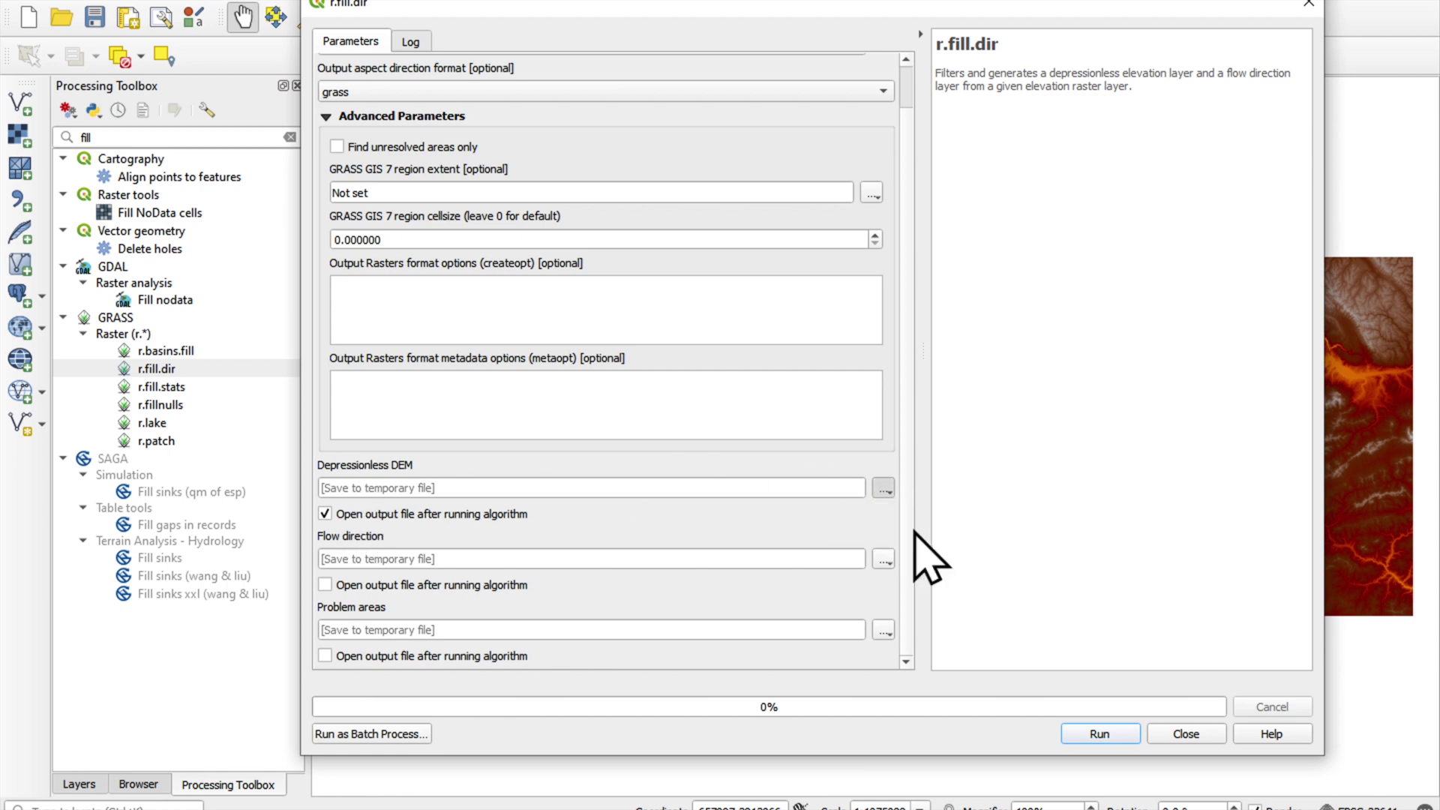
{"action": "left_click", "coordinate": [516, 162]}
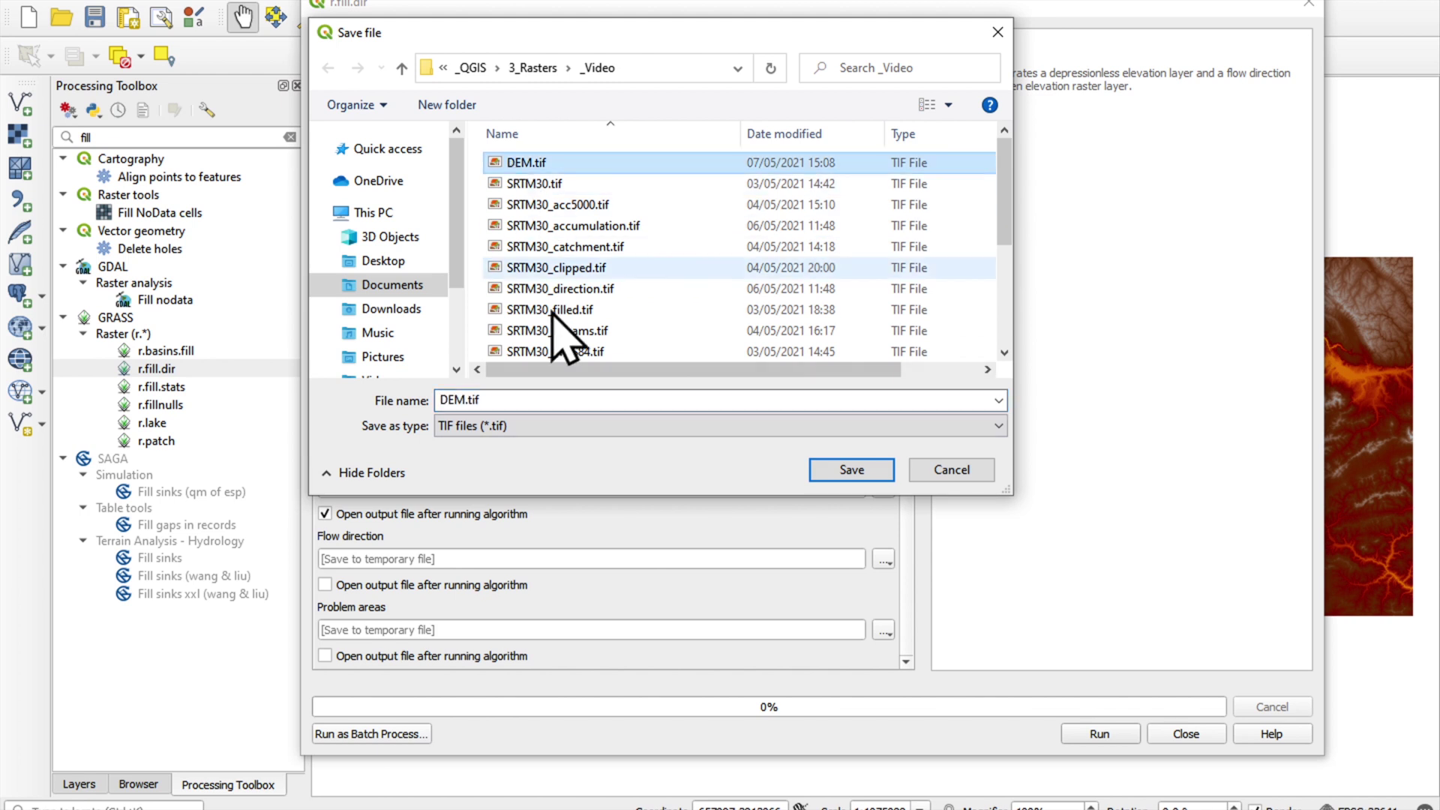
{"action": "left_click", "coordinate": [460, 400]}
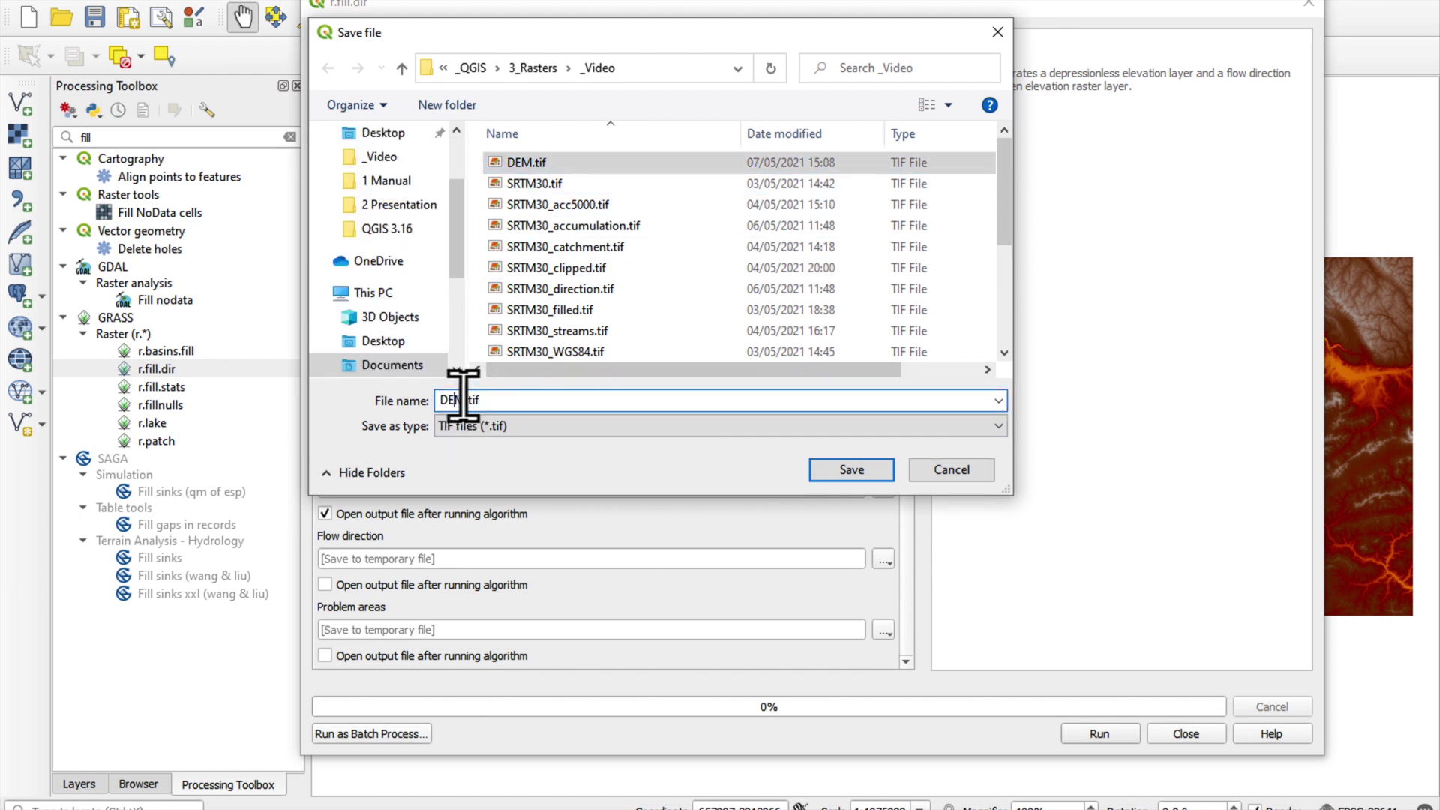
{"action": "type", "text": "_filled"}
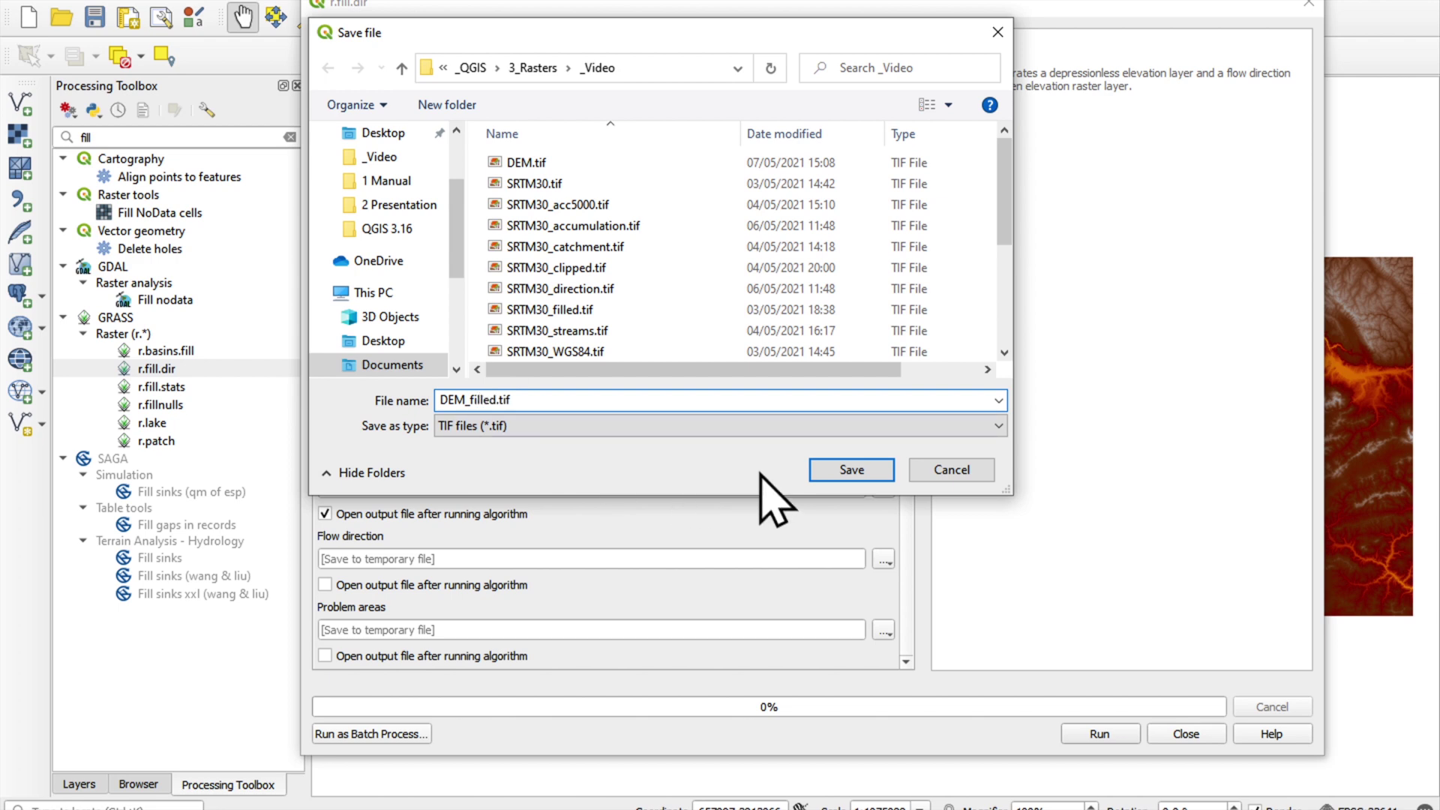
{"action": "left_click", "coordinate": [859, 472]}
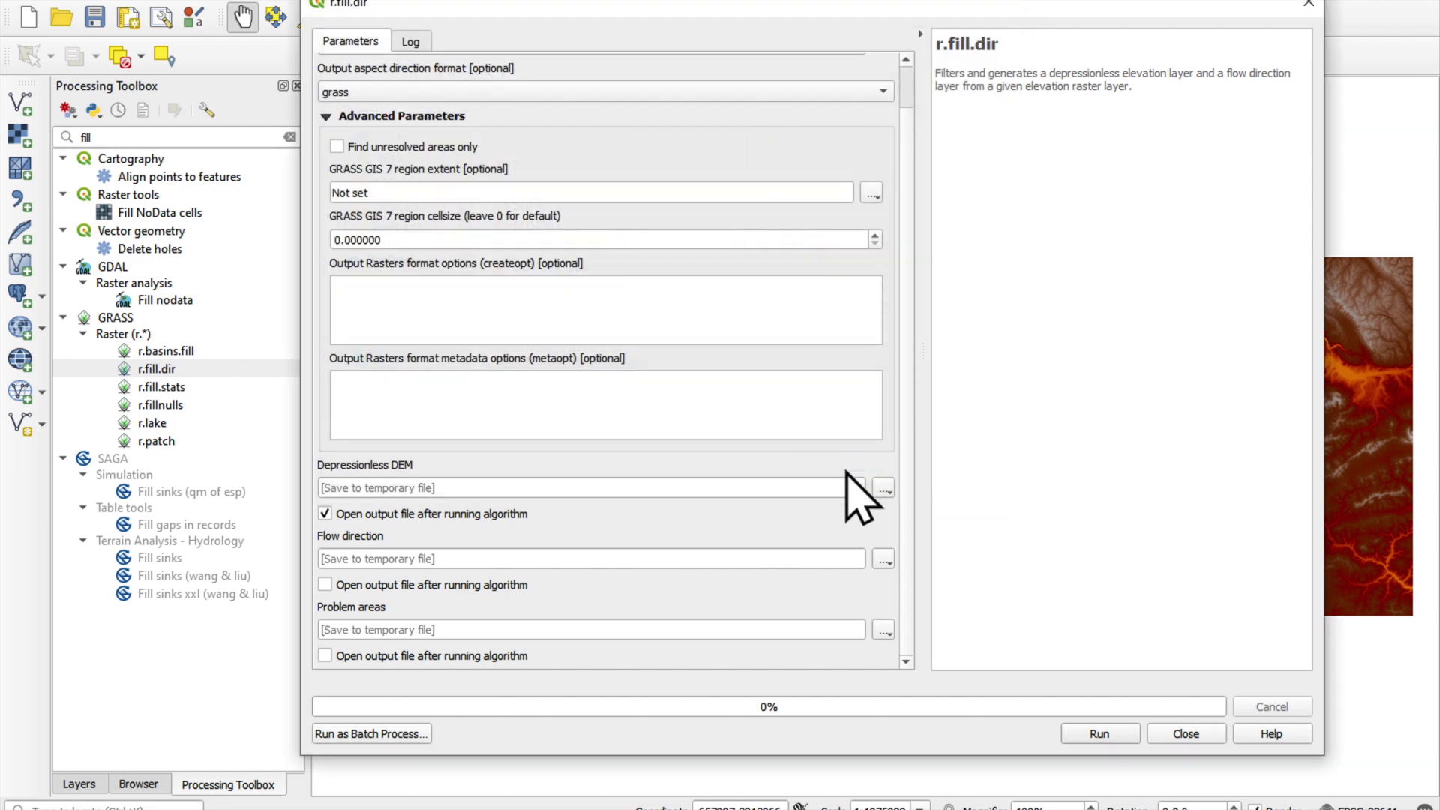
Step: Run r.fill.dir, then copy the original DEM layer's elevation colour style
{"action": "left_click", "coordinate": [1100, 735]}
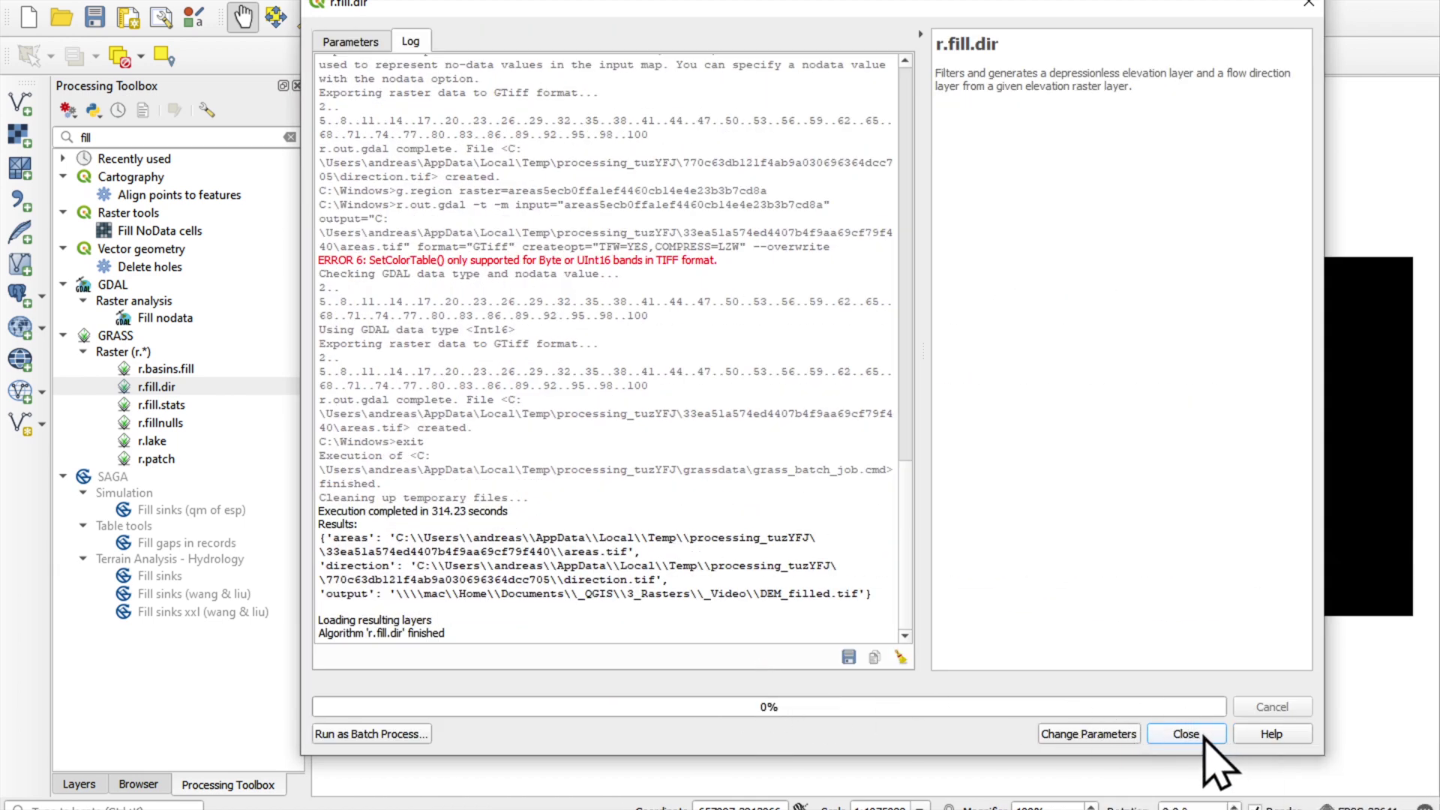
{"action": "left_click", "coordinate": [1186, 735]}
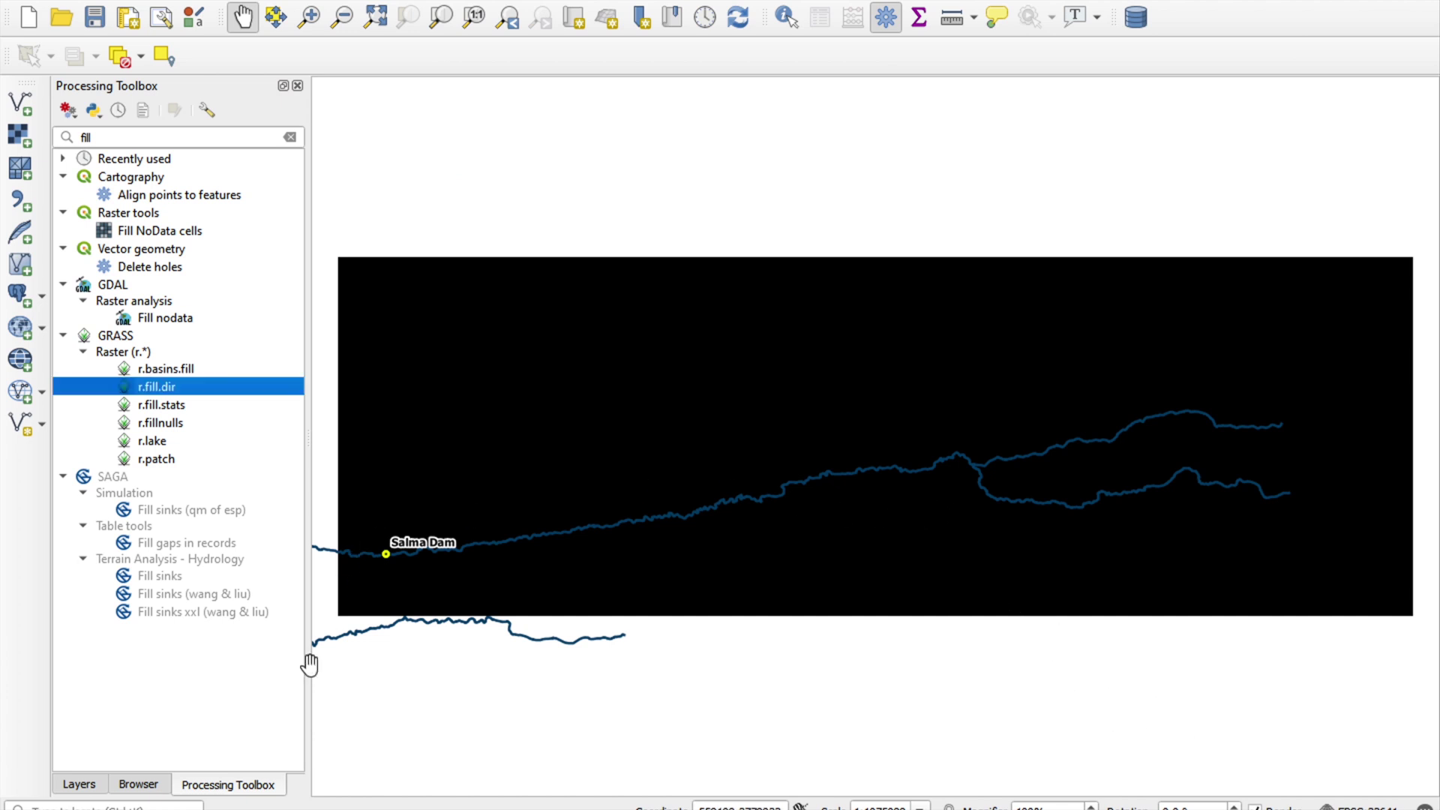
{"action": "left_click", "coordinate": [79, 784]}
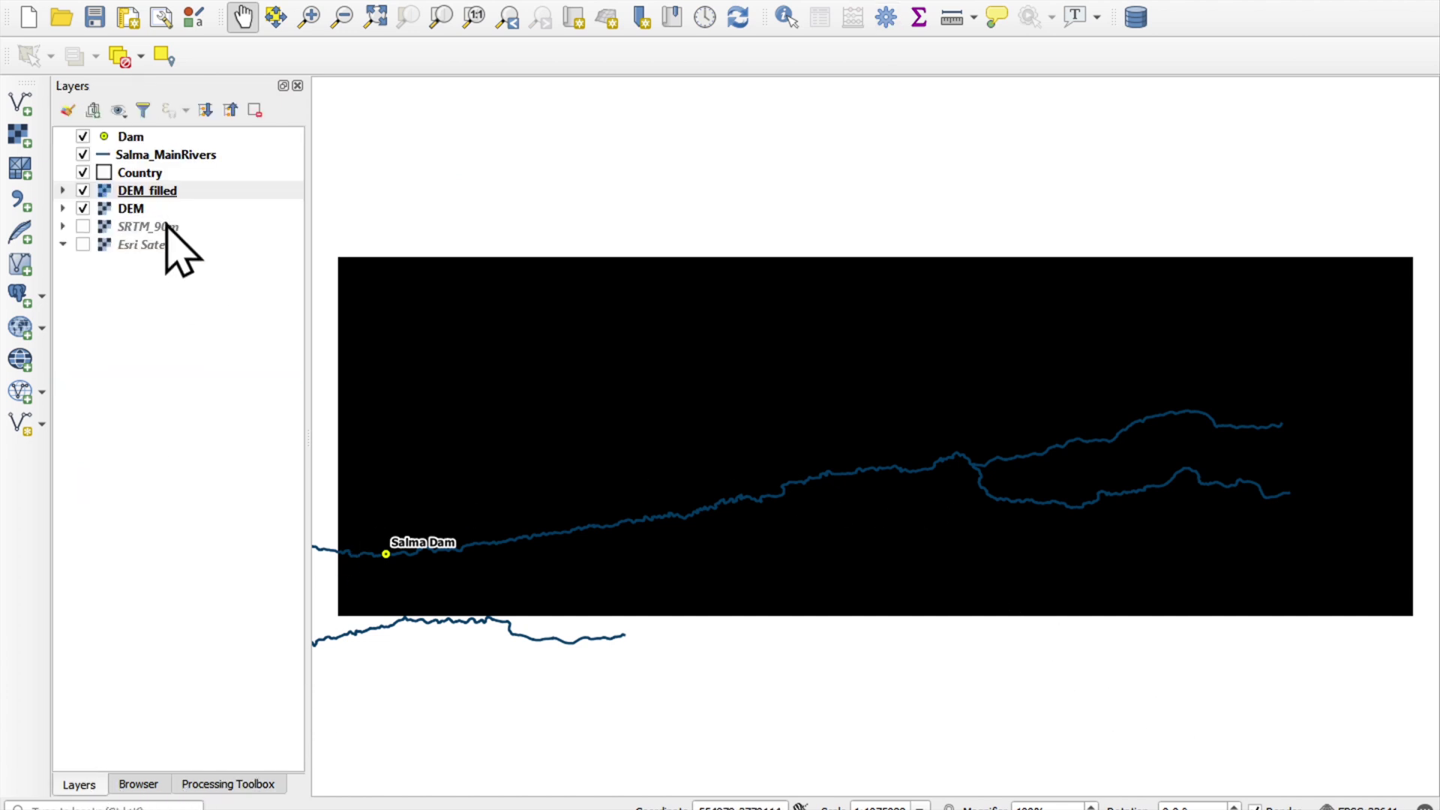
{"action": "left_click", "coordinate": [142, 212]}
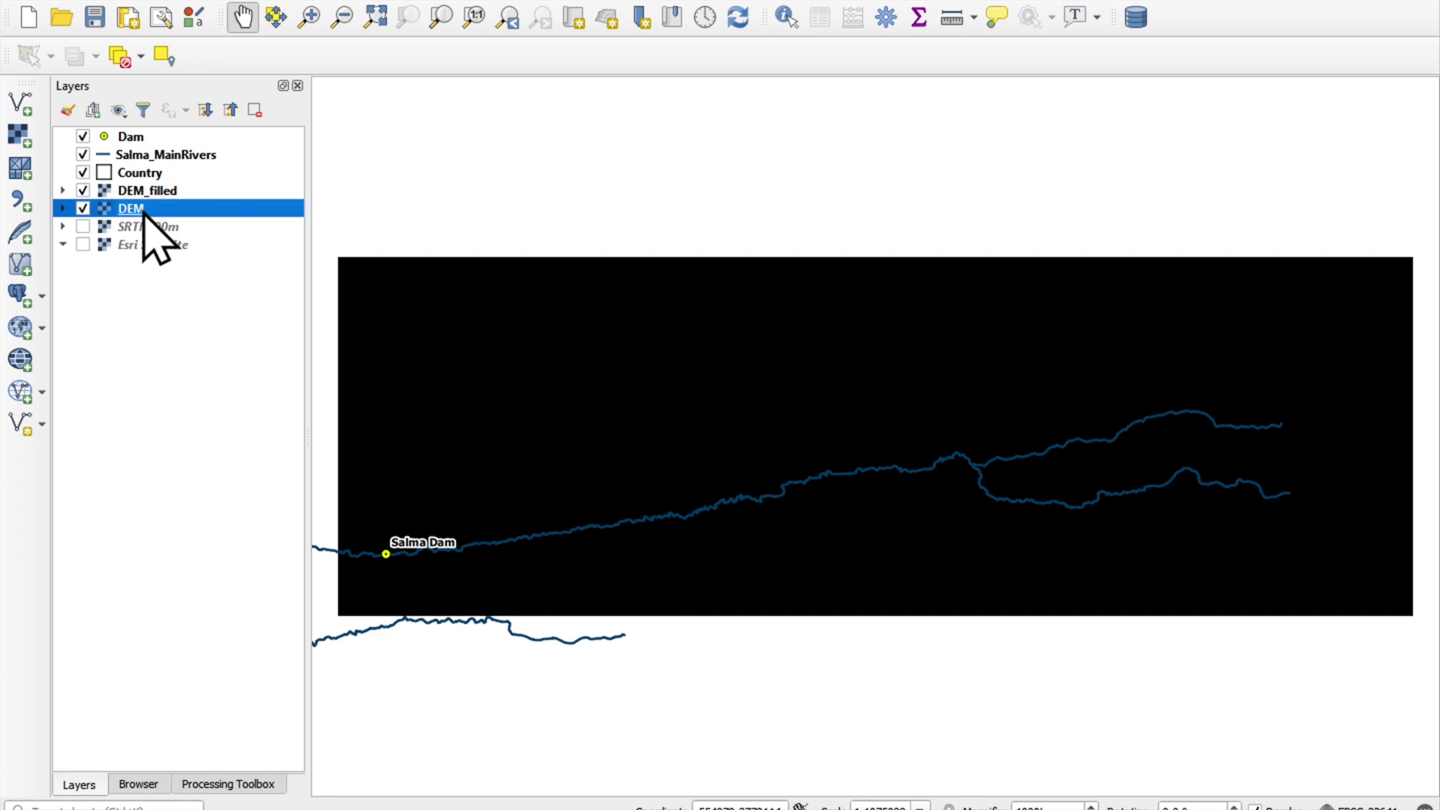
{"action": "right_click", "coordinate": [141, 213]}
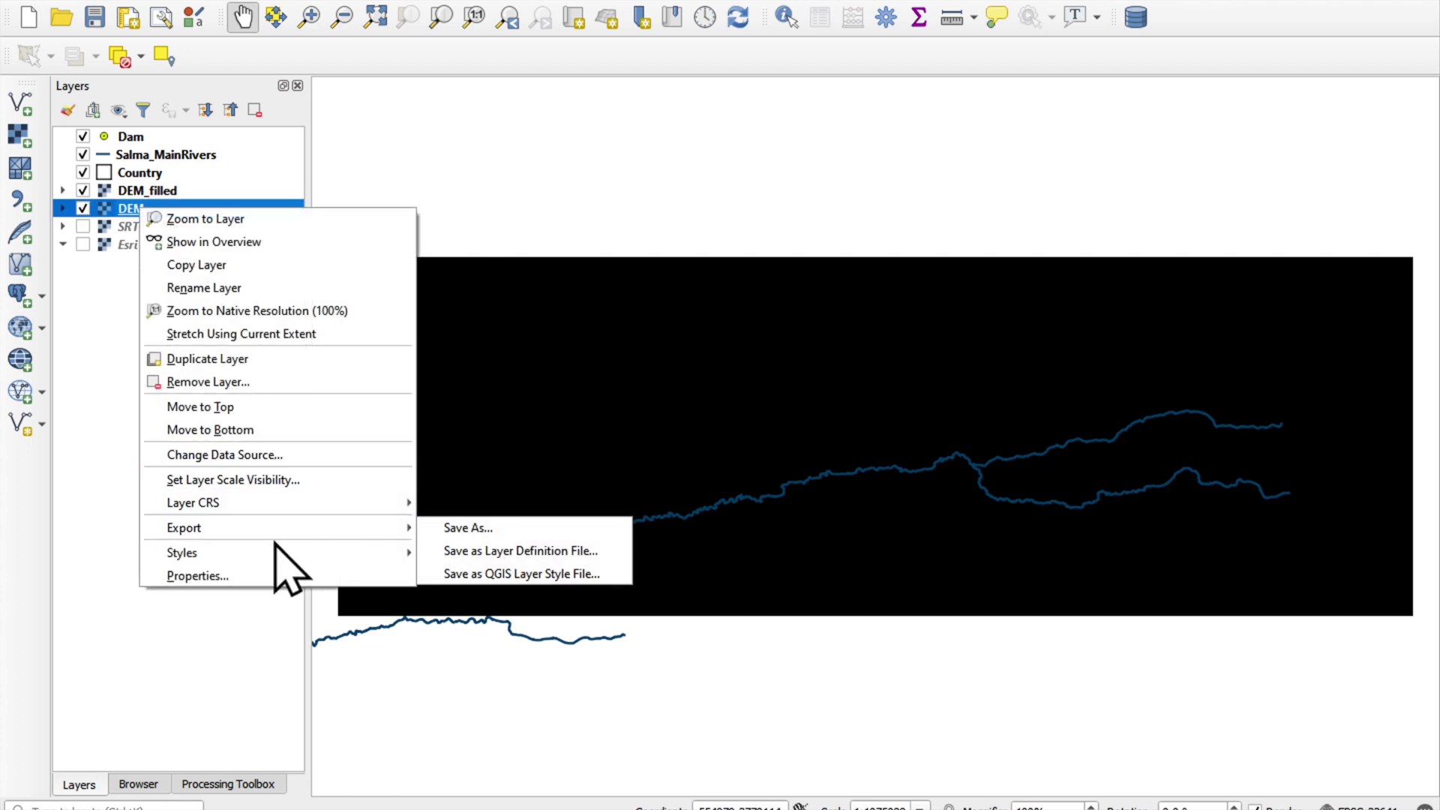
{"action": "mouse_move", "coordinate": [289, 551]}
{"action": "left_click", "coordinate": [435, 552]}
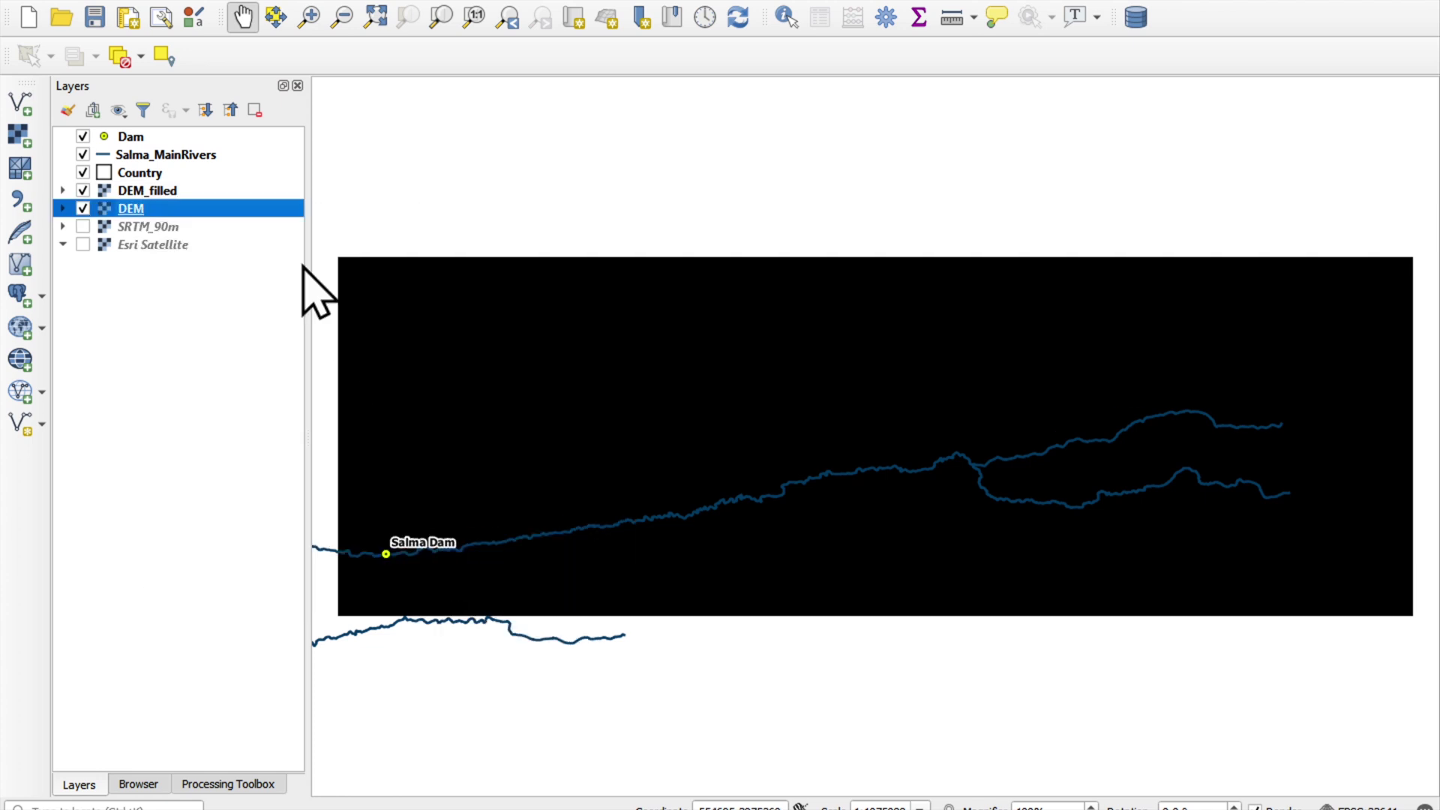
Step: Paste the copied style onto DEM_filled and hide the original DEM layer
{"action": "left_click", "coordinate": [175, 191]}
{"action": "right_click", "coordinate": [175, 192]}
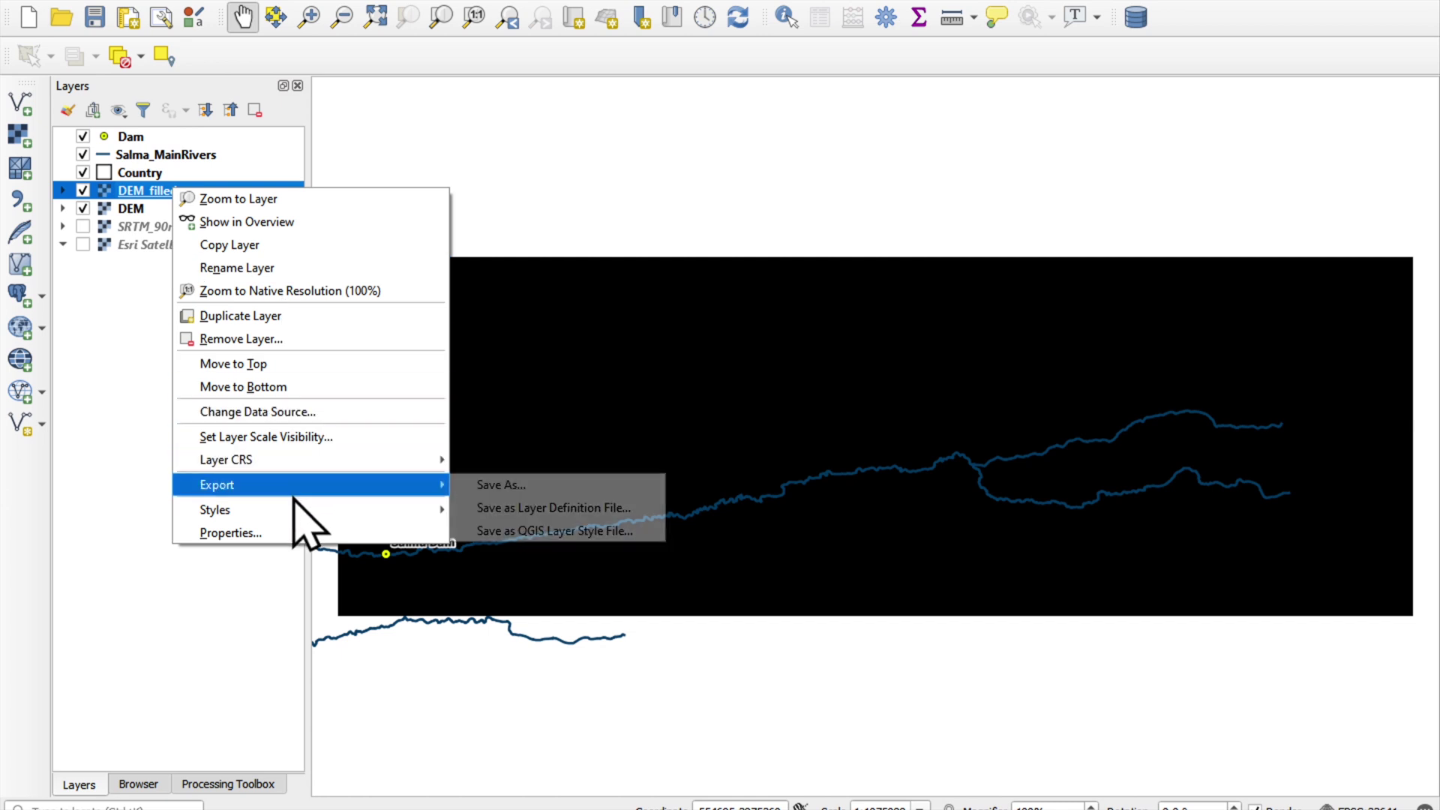
{"action": "mouse_move", "coordinate": [306, 516]}
{"action": "left_click", "coordinate": [503, 534]}
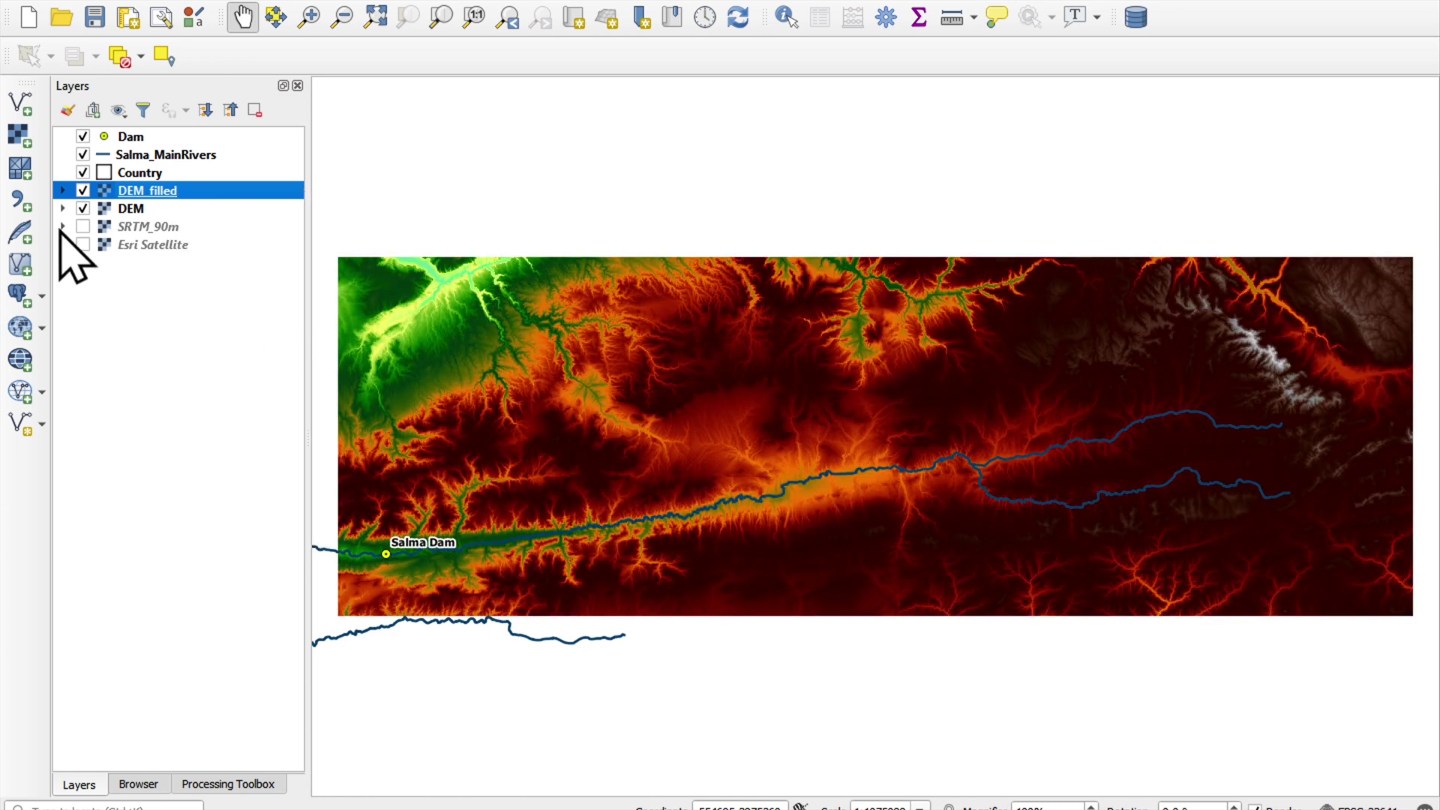
{"action": "left_click", "coordinate": [83, 209]}
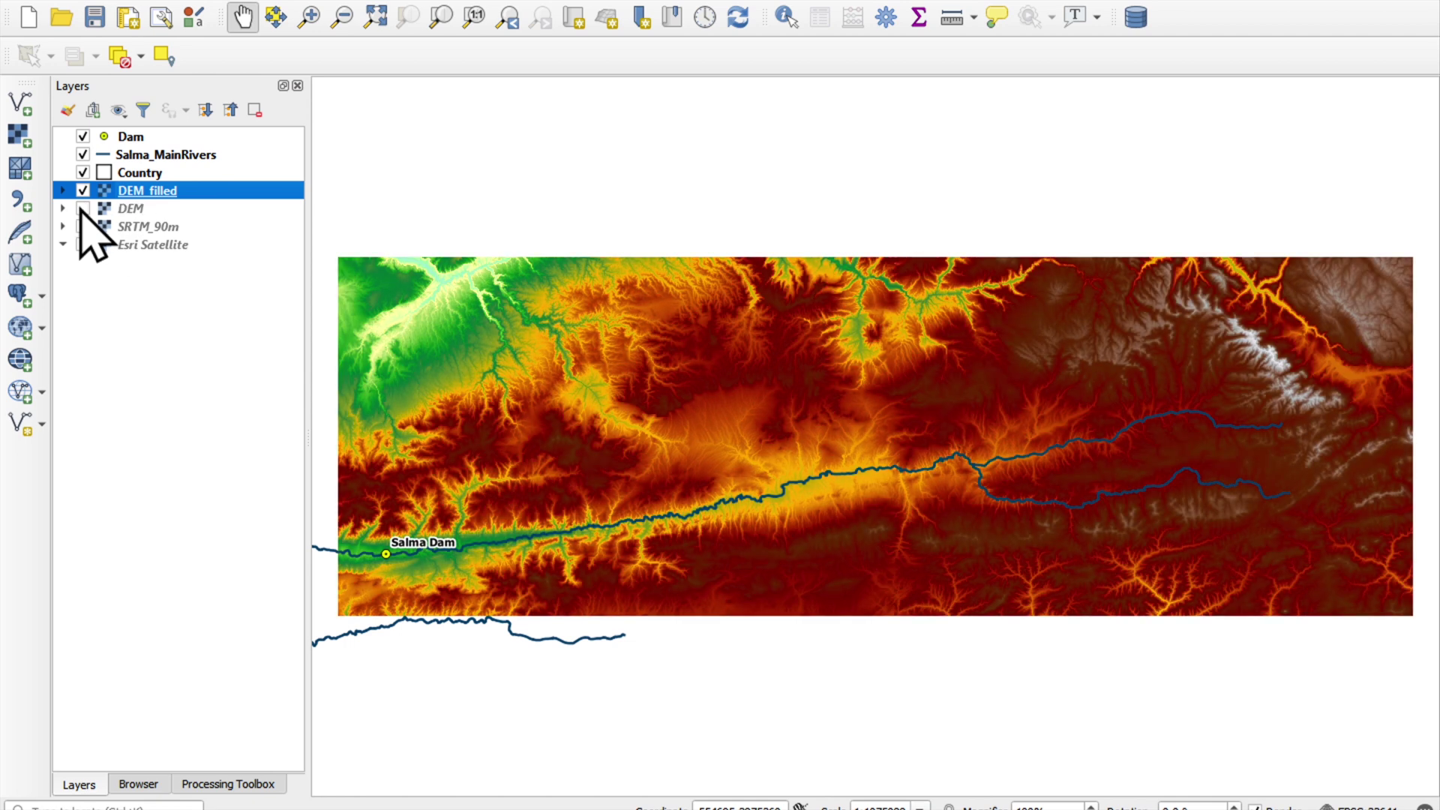
{"action": "right_click", "coordinate": [116, 190]}
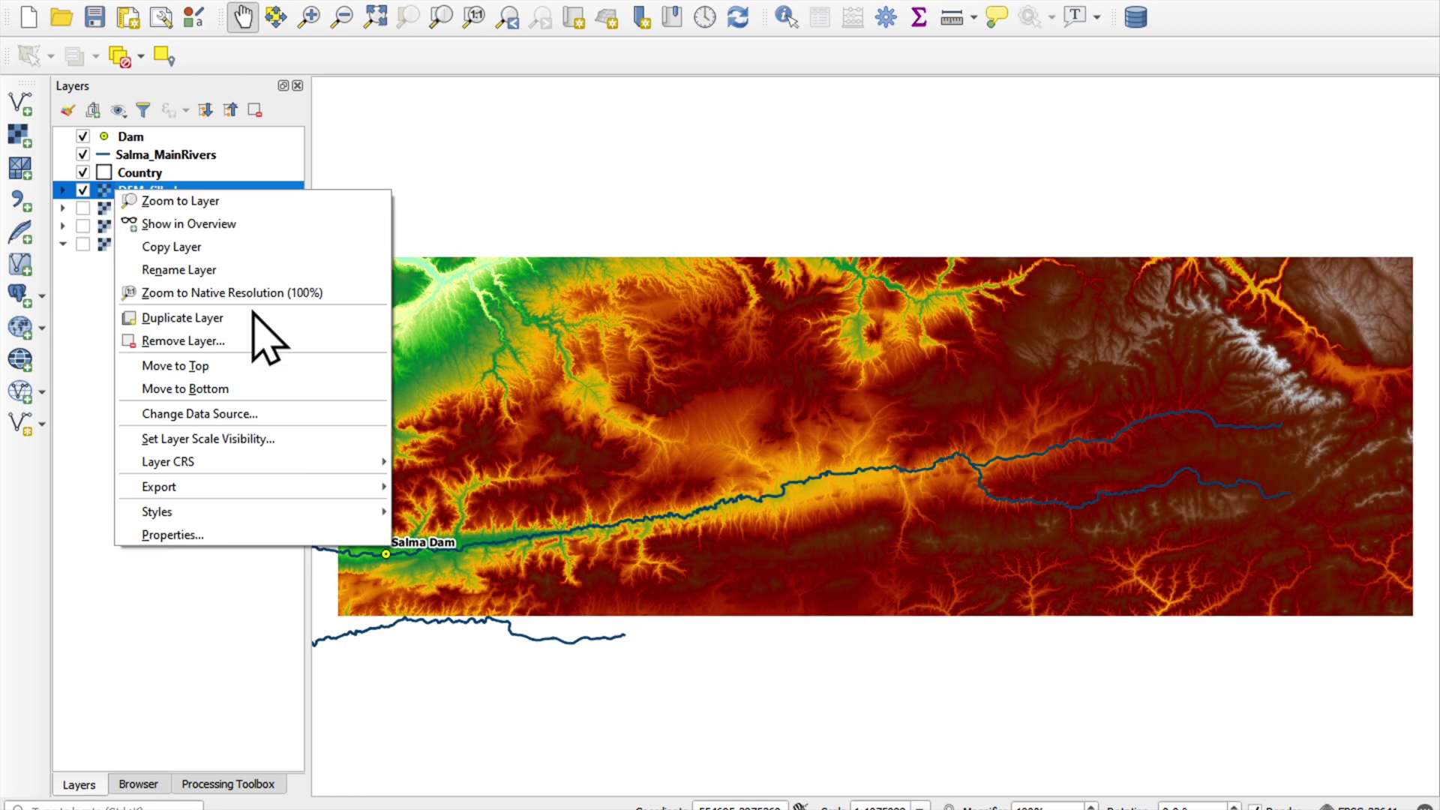
{"action": "left_click", "coordinate": [180, 534]}
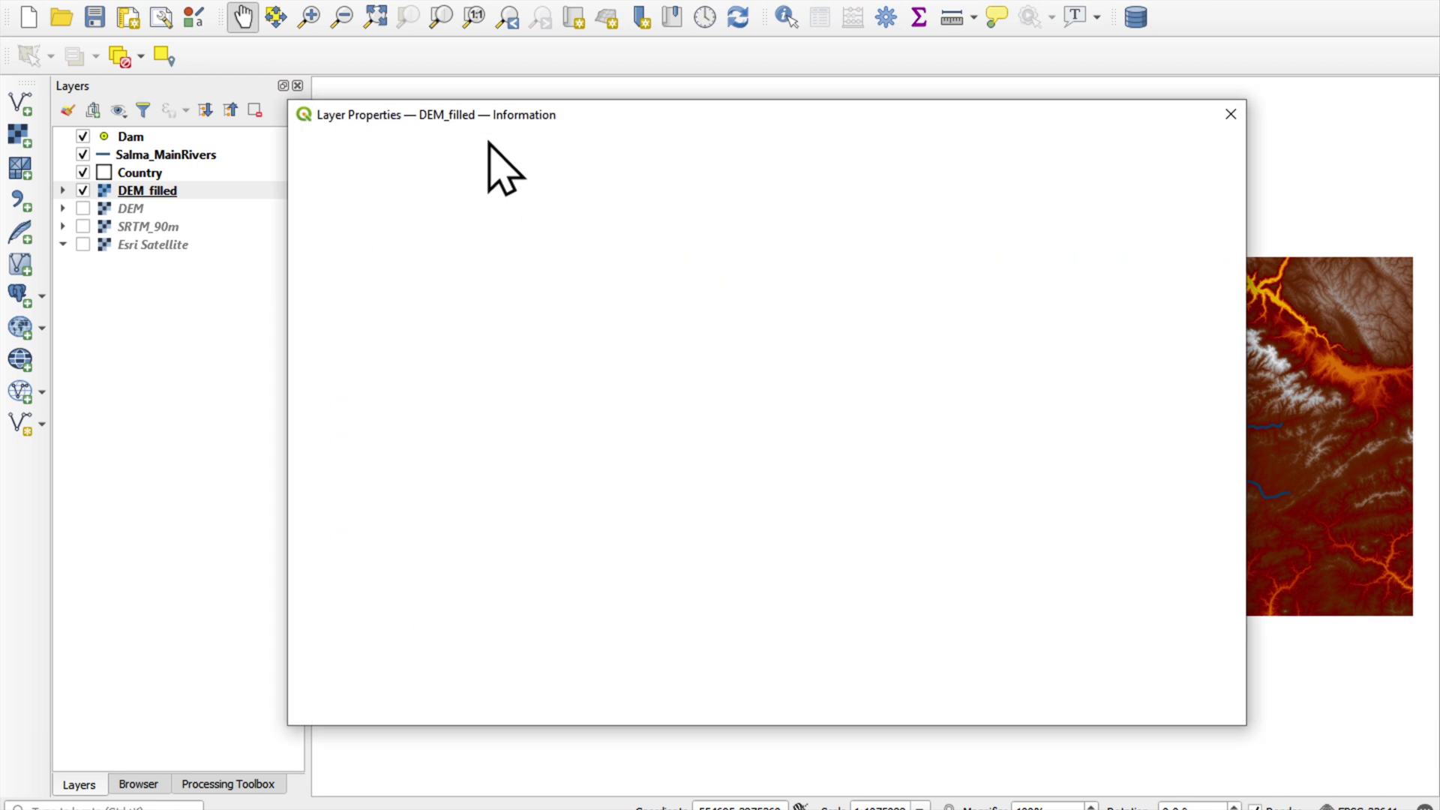
{"action": "scroll", "coordinate": [701, 420], "scroll_direction": "down", "scroll_amount": 5}
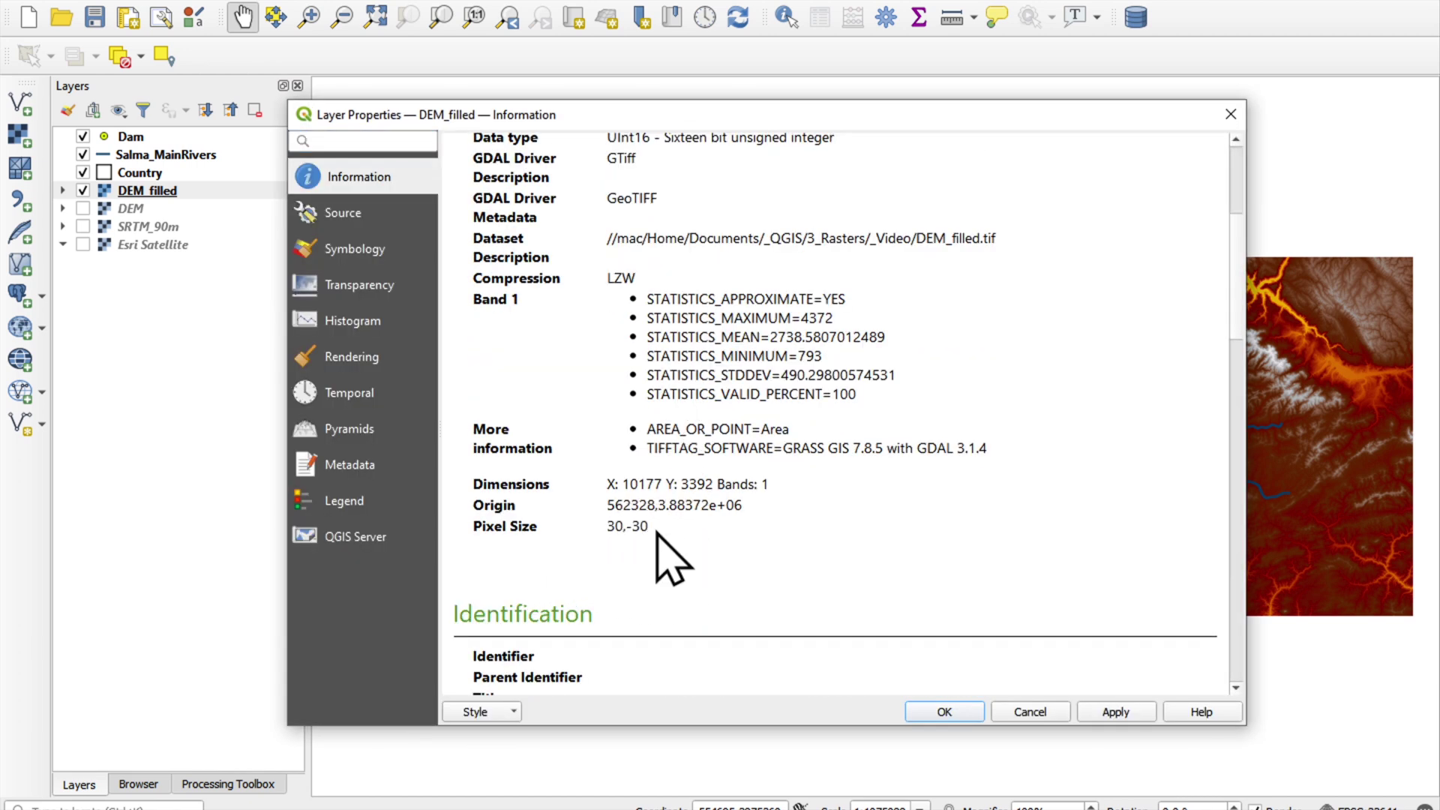
{"action": "scroll", "coordinate": [659, 529], "scroll_direction": "up", "scroll_amount": 5}
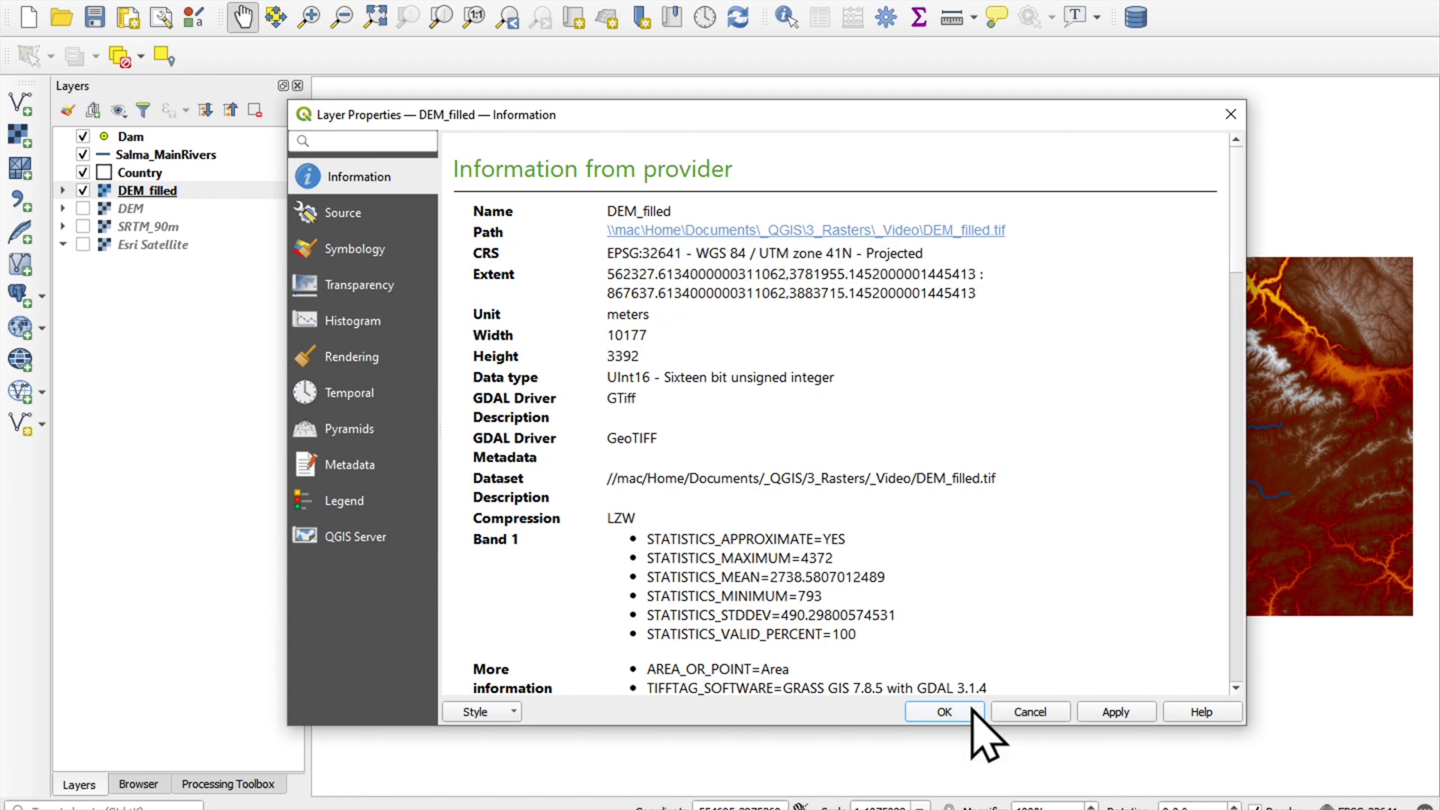
{"action": "left_click", "coordinate": [947, 711]}
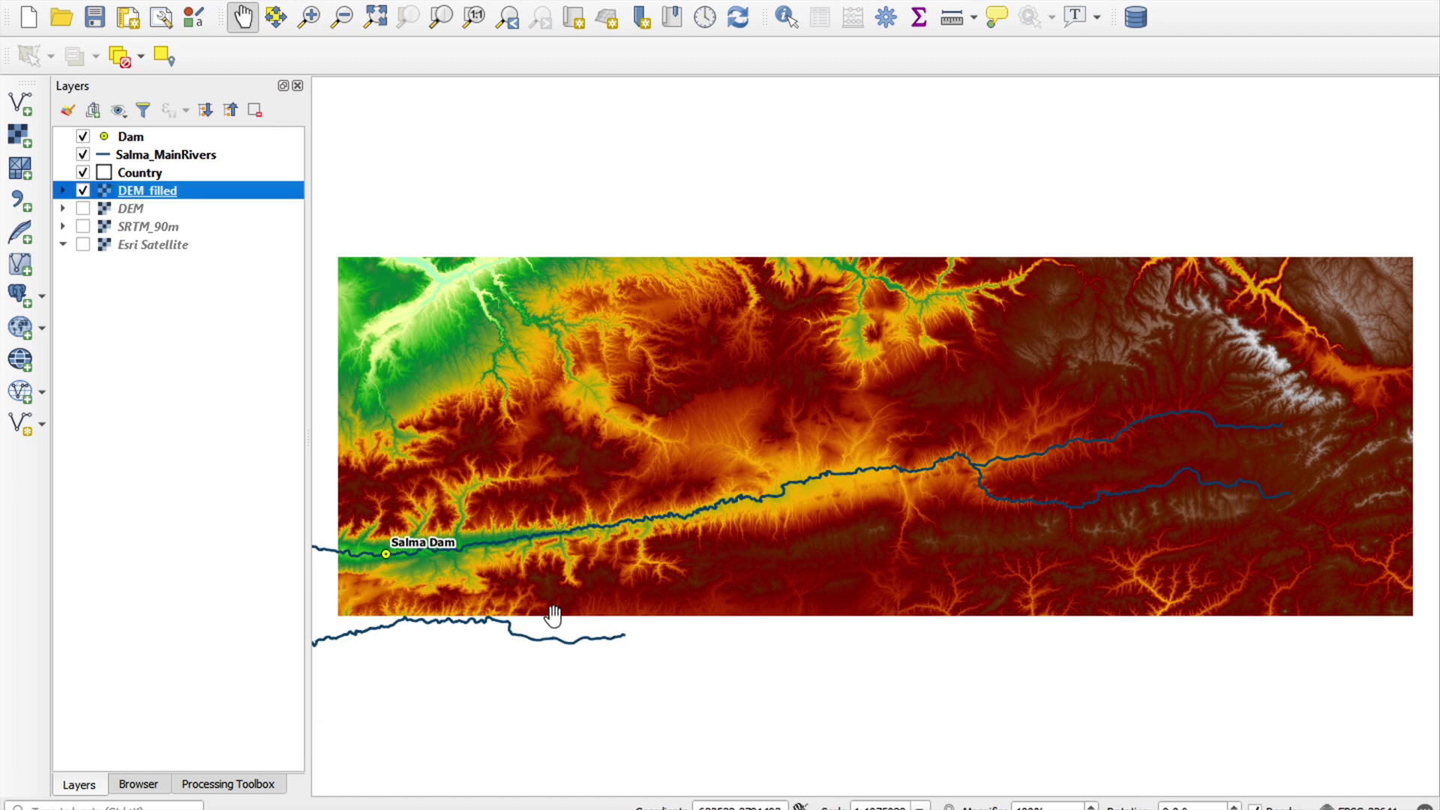
{"action": "left_click_drag", "start_coordinate": [553, 615], "coordinate": [723, 447]}
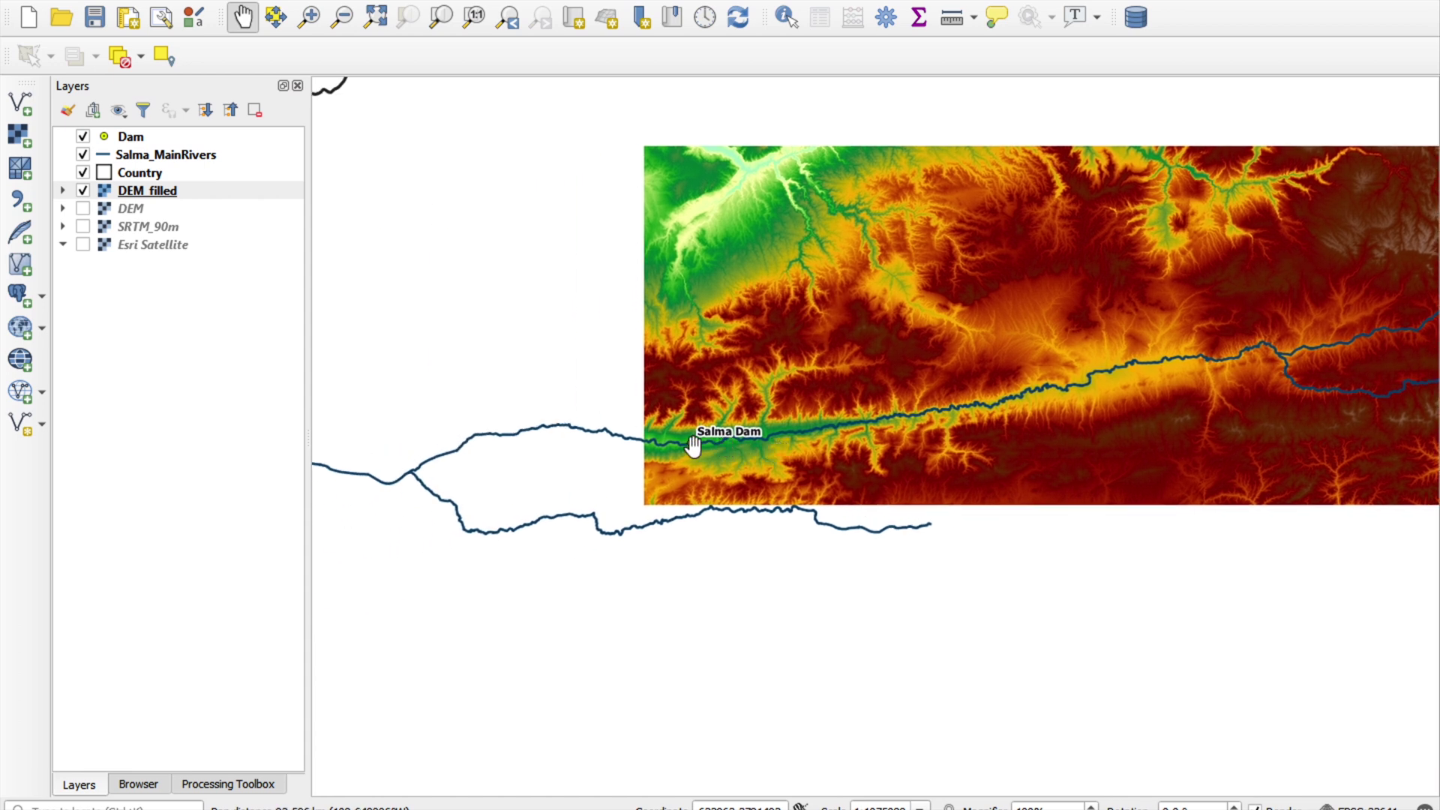
{"action": "scroll", "coordinate": [693, 446], "scroll_direction": "up", "scroll_amount": 3}
{"action": "scroll", "coordinate": [693, 446], "scroll_direction": "up", "scroll_amount": 2}
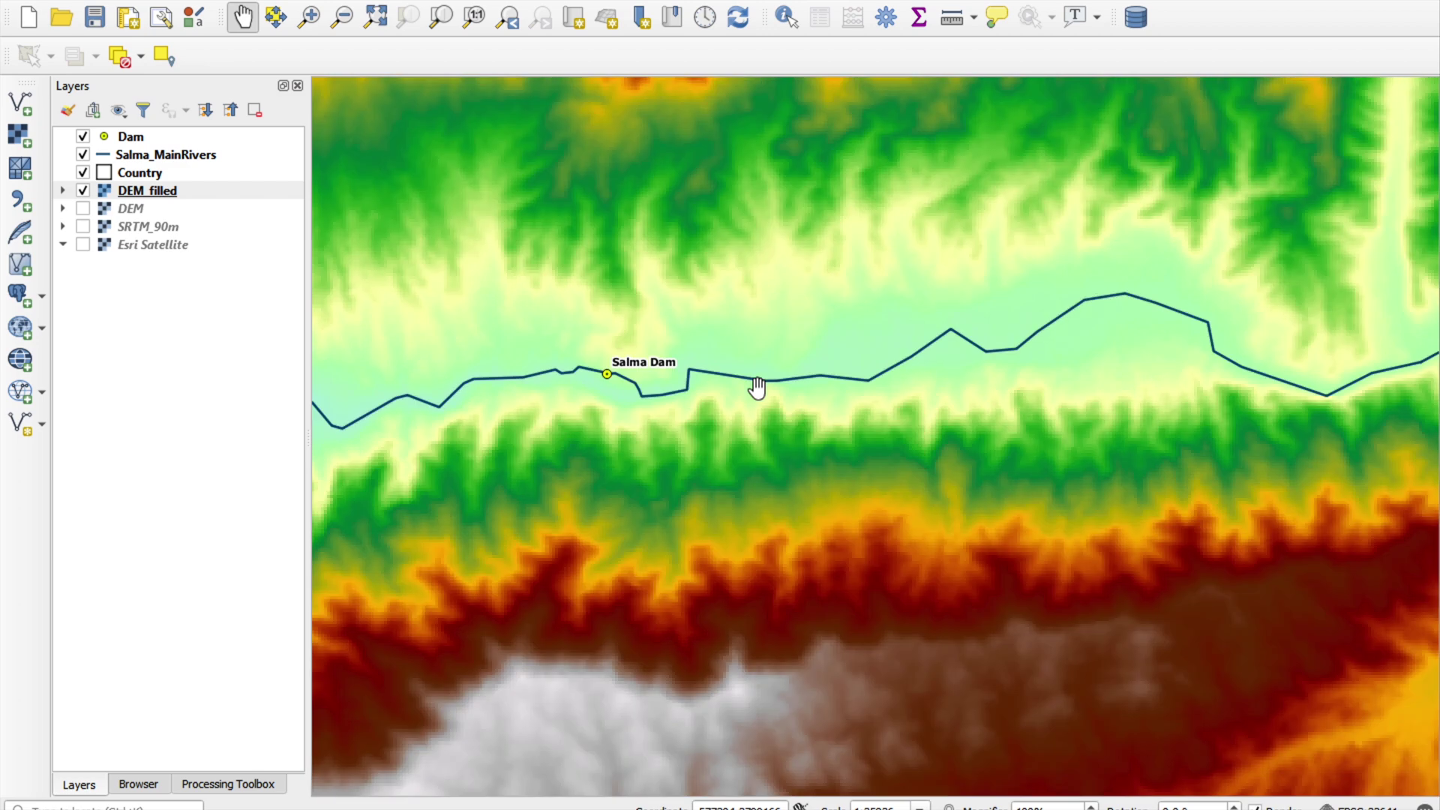
{"action": "scroll", "coordinate": [742, 422], "scroll_direction": "up", "scroll_amount": 2}
{"action": "scroll", "coordinate": [619, 437], "scroll_direction": "up", "scroll_amount": 2}
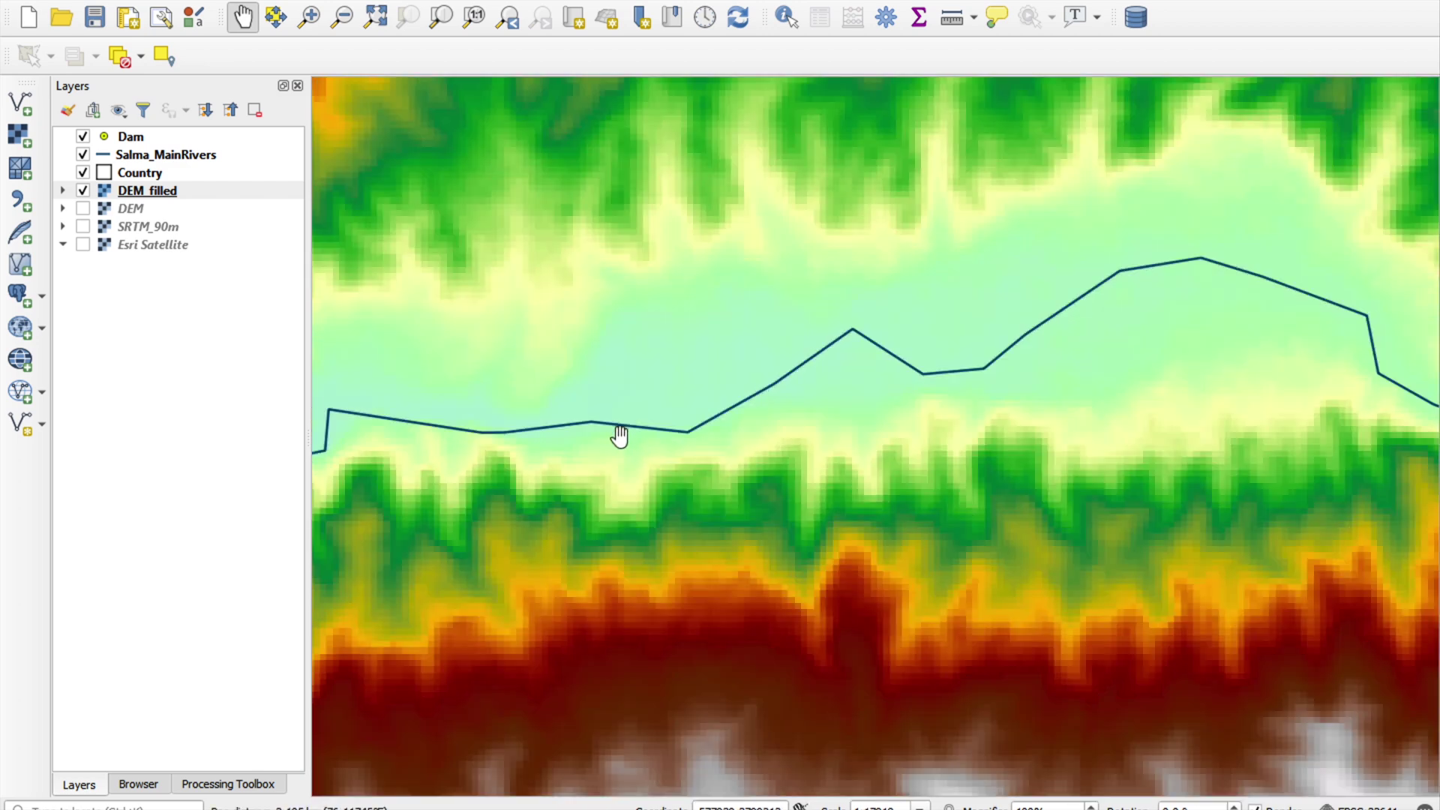
{"action": "scroll", "coordinate": [698, 398], "scroll_direction": "up", "scroll_amount": 2}
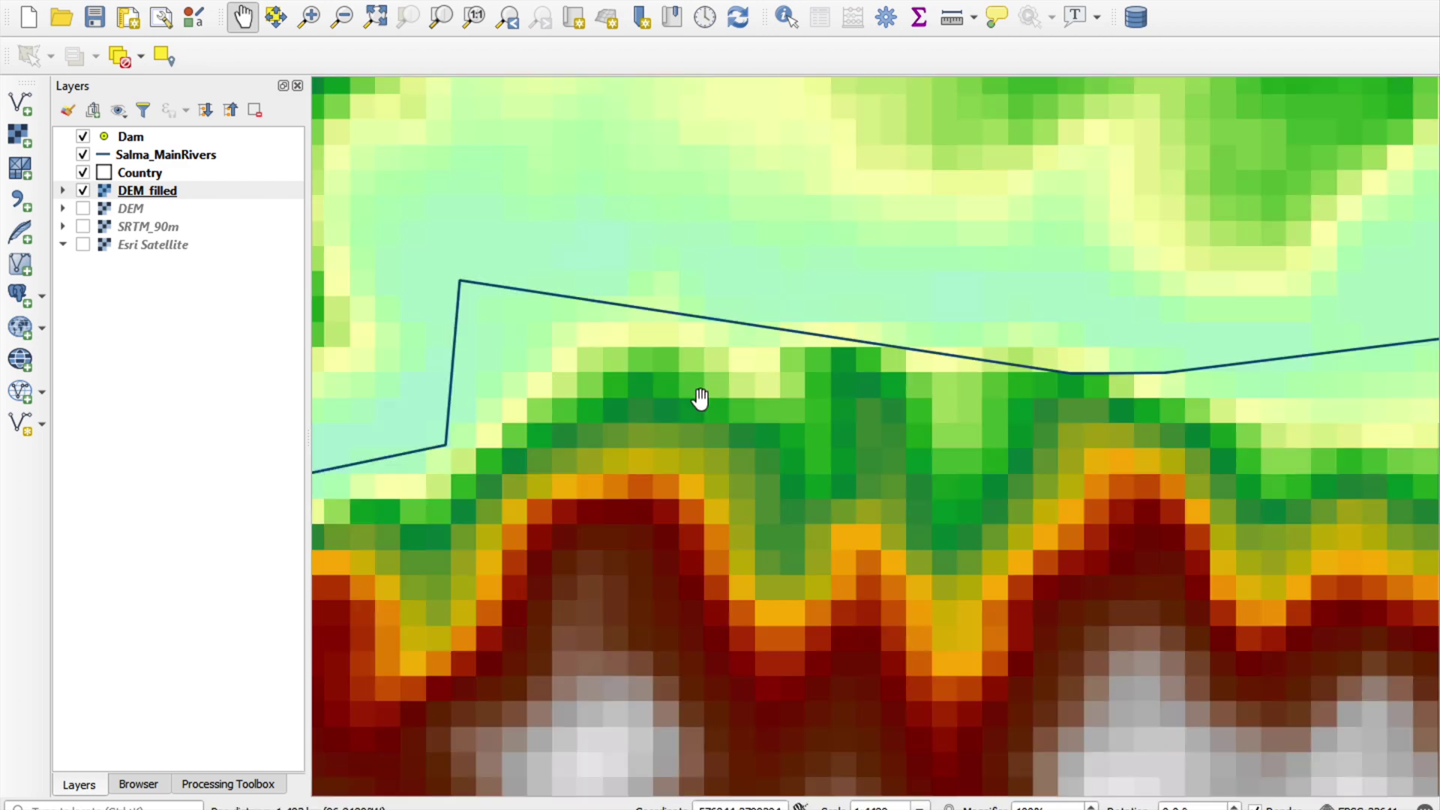
{"action": "left_click_drag", "start_coordinate": [659, 407], "coordinate": [980, 386]}
{"action": "left_click_drag", "start_coordinate": [762, 407], "coordinate": [1045, 357]}
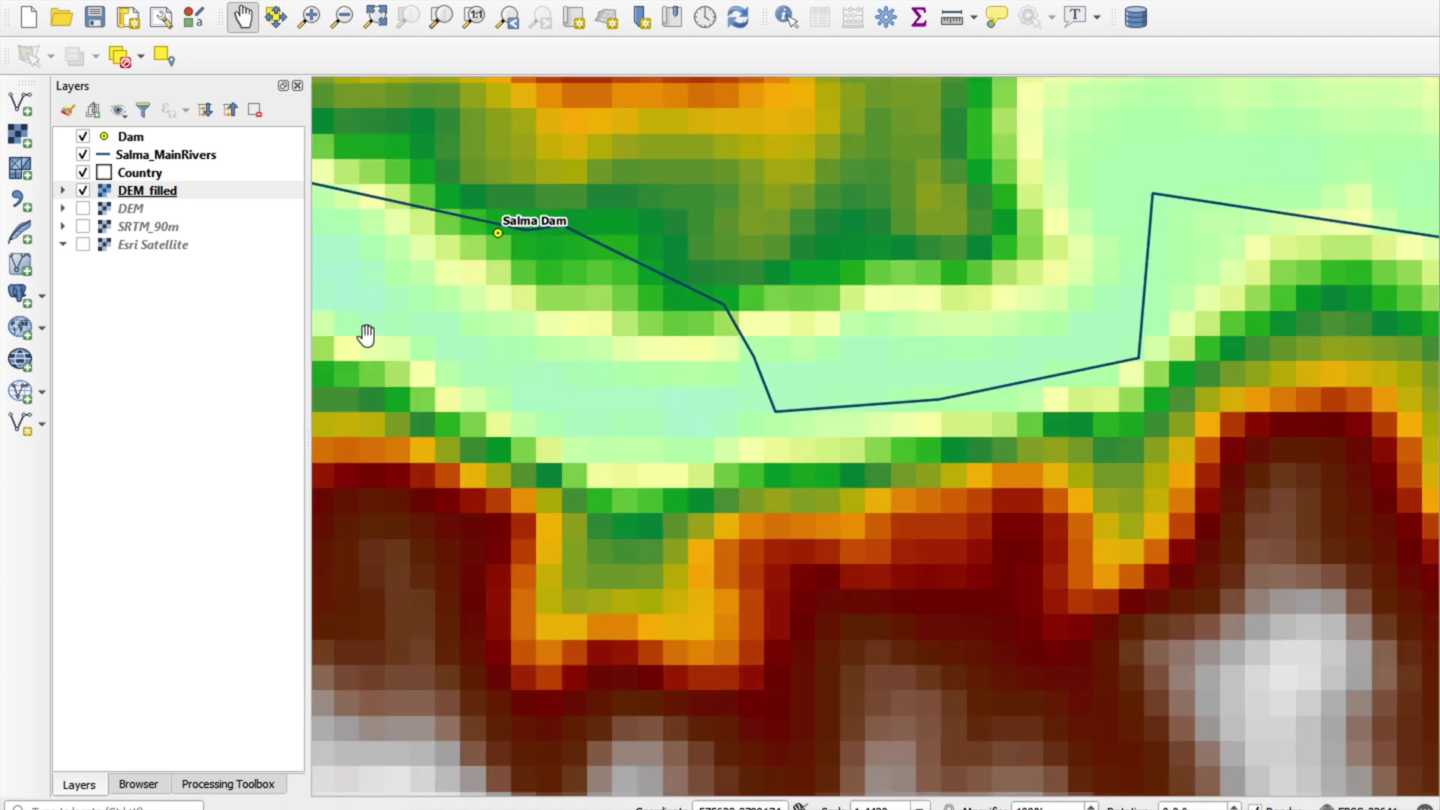
{"action": "left_click_drag", "start_coordinate": [366, 335], "coordinate": [787, 443]}
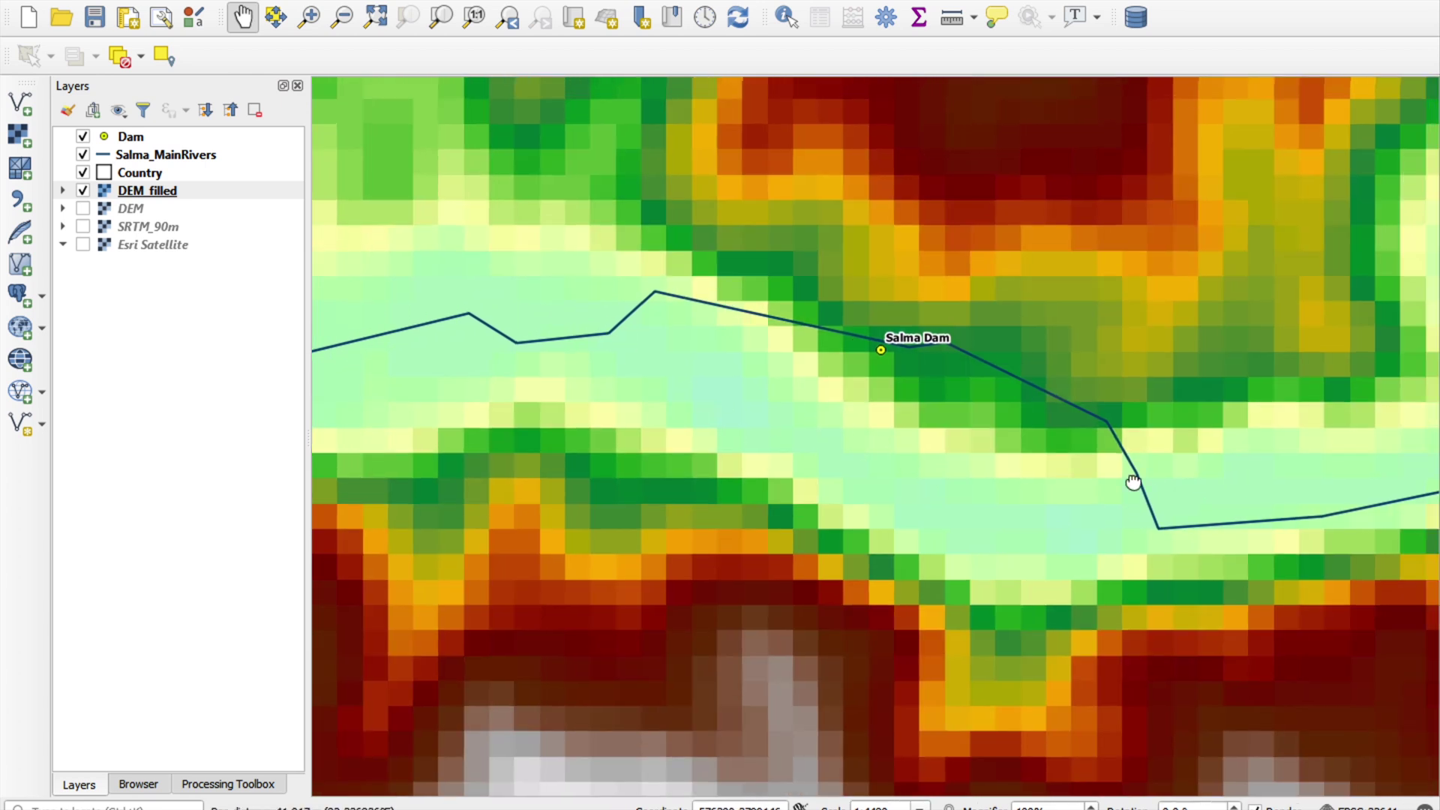
{"action": "left_click_drag", "start_coordinate": [1131, 476], "coordinate": [719, 450]}
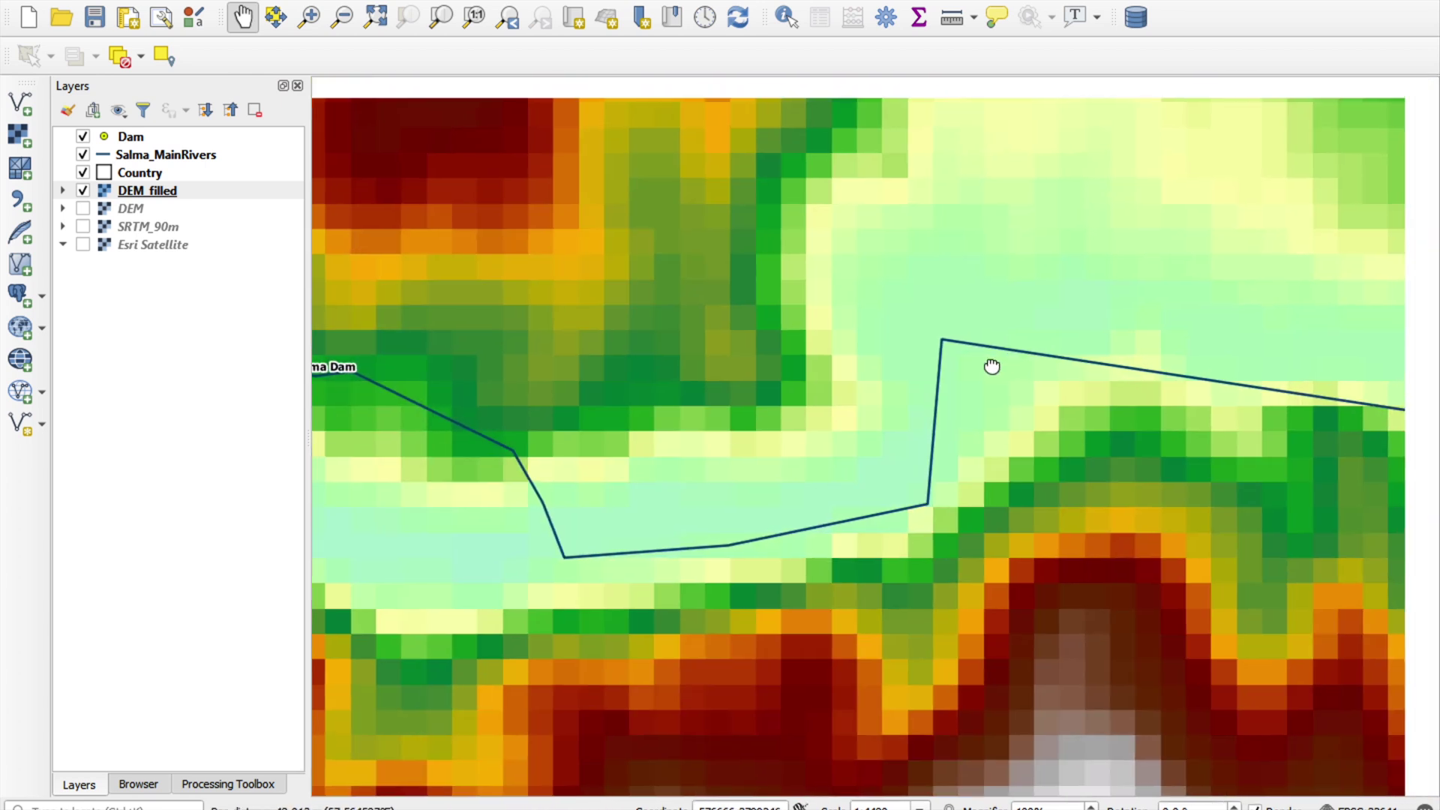
{"action": "left_click_drag", "start_coordinate": [990, 363], "coordinate": [782, 431]}
{"action": "scroll", "coordinate": [815, 397], "scroll_direction": "down", "scroll_amount": 3}
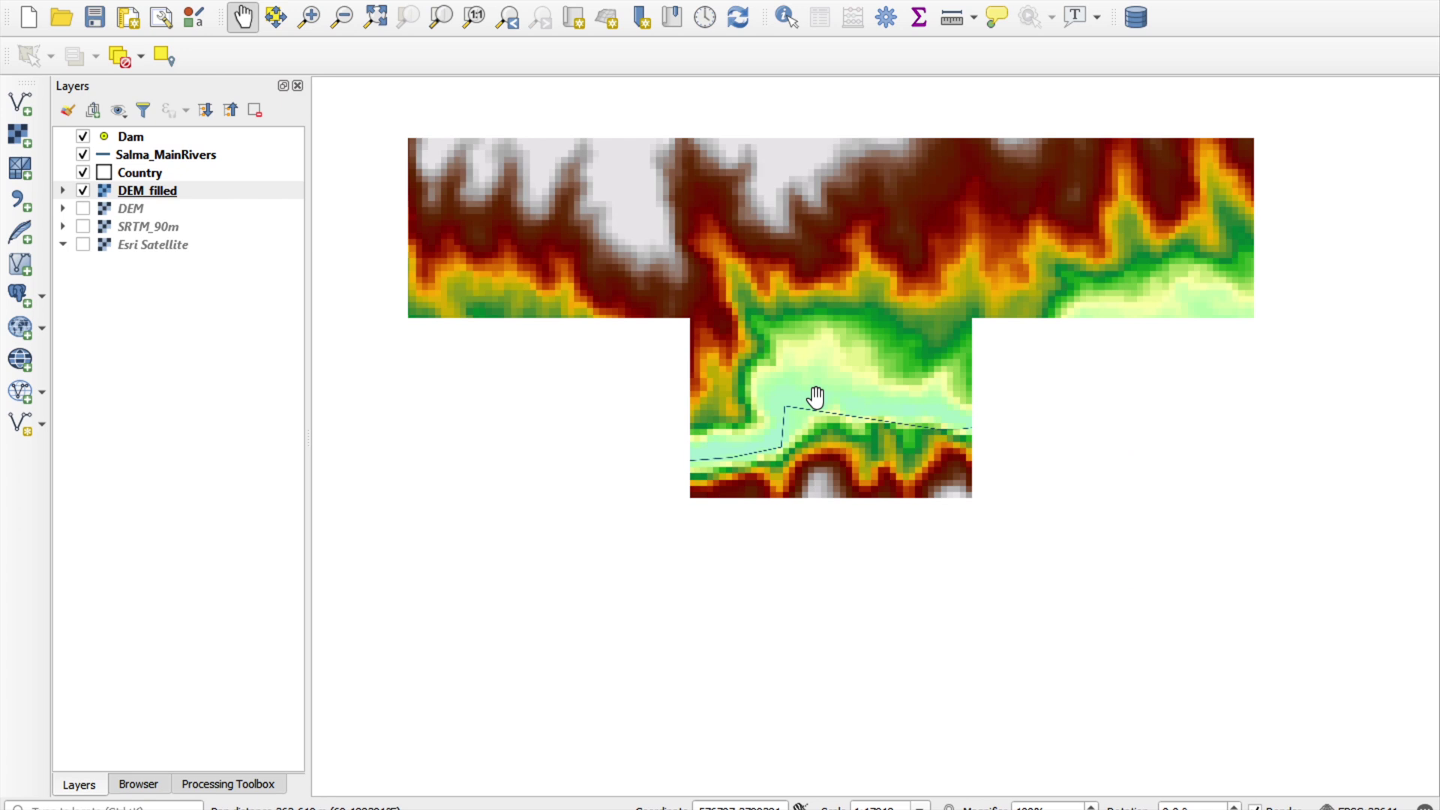
{"action": "scroll", "coordinate": [815, 398], "scroll_direction": "down", "scroll_amount": 2}
{"action": "scroll", "coordinate": [815, 397], "scroll_direction": "down", "scroll_amount": 2}
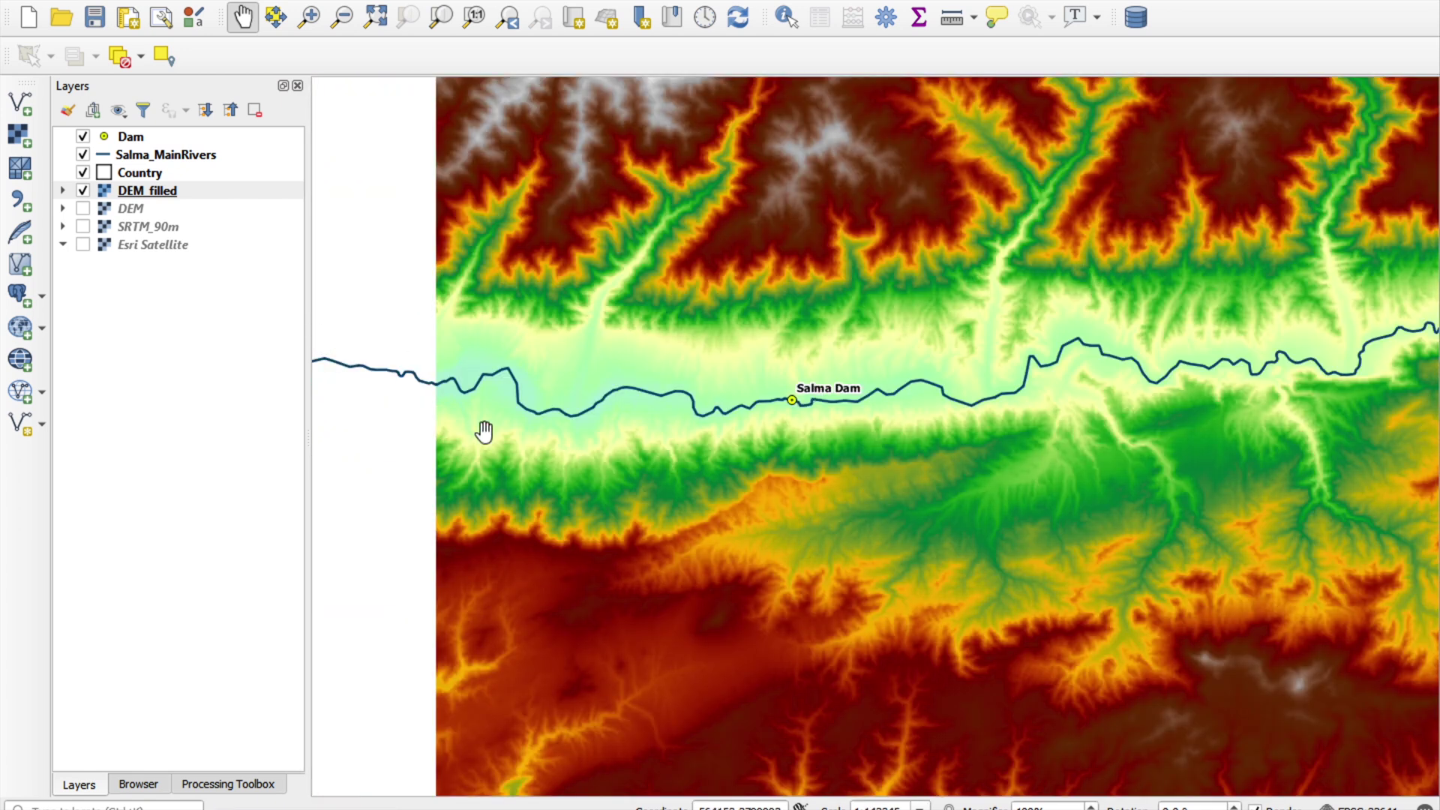
{"action": "scroll", "coordinate": [722, 424], "scroll_direction": "down", "scroll_amount": 2}
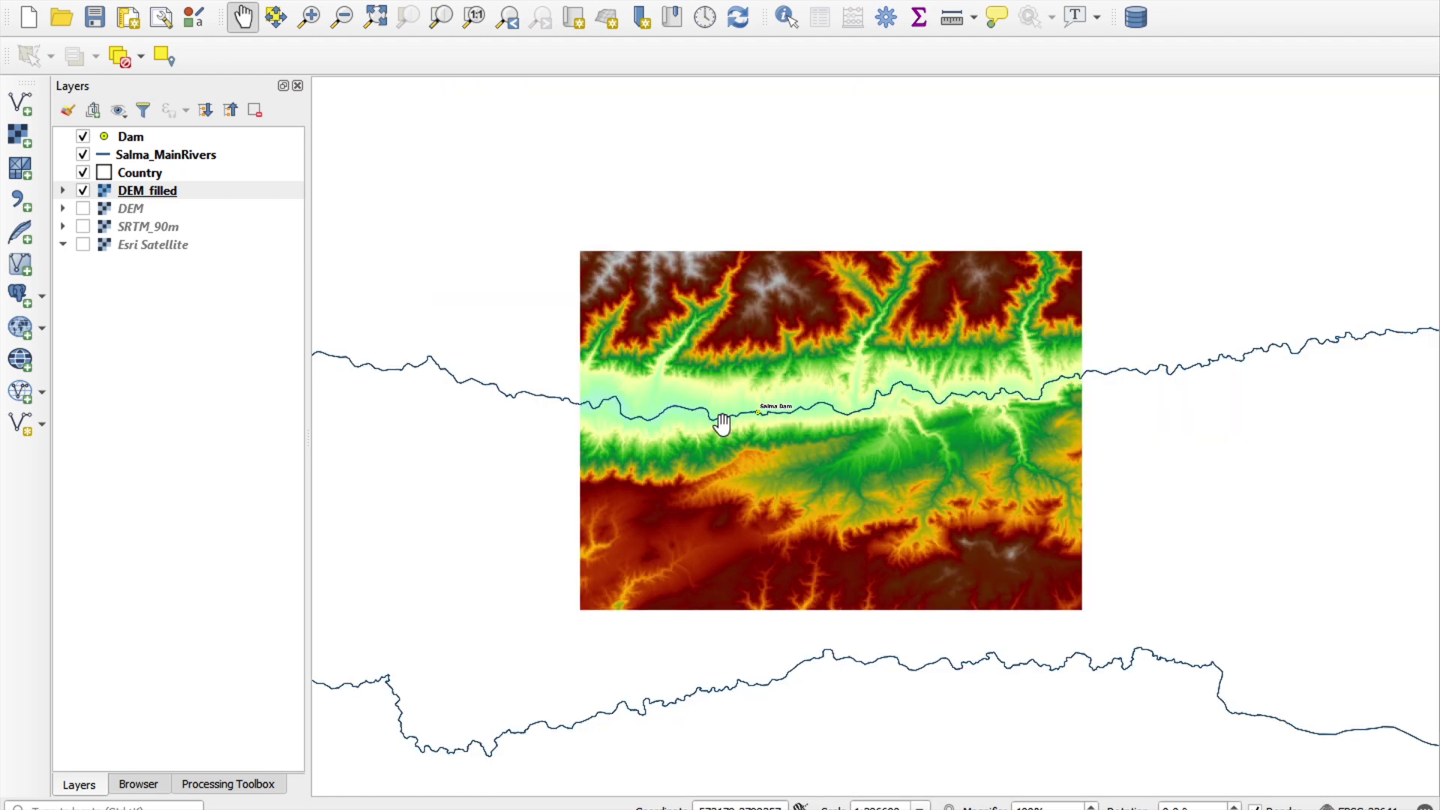
Step: Zoom and pan the map until the whole DEM_filled extent and river valley are centred
{"action": "scroll", "coordinate": [611, 469], "scroll_direction": "up", "scroll_amount": 2}
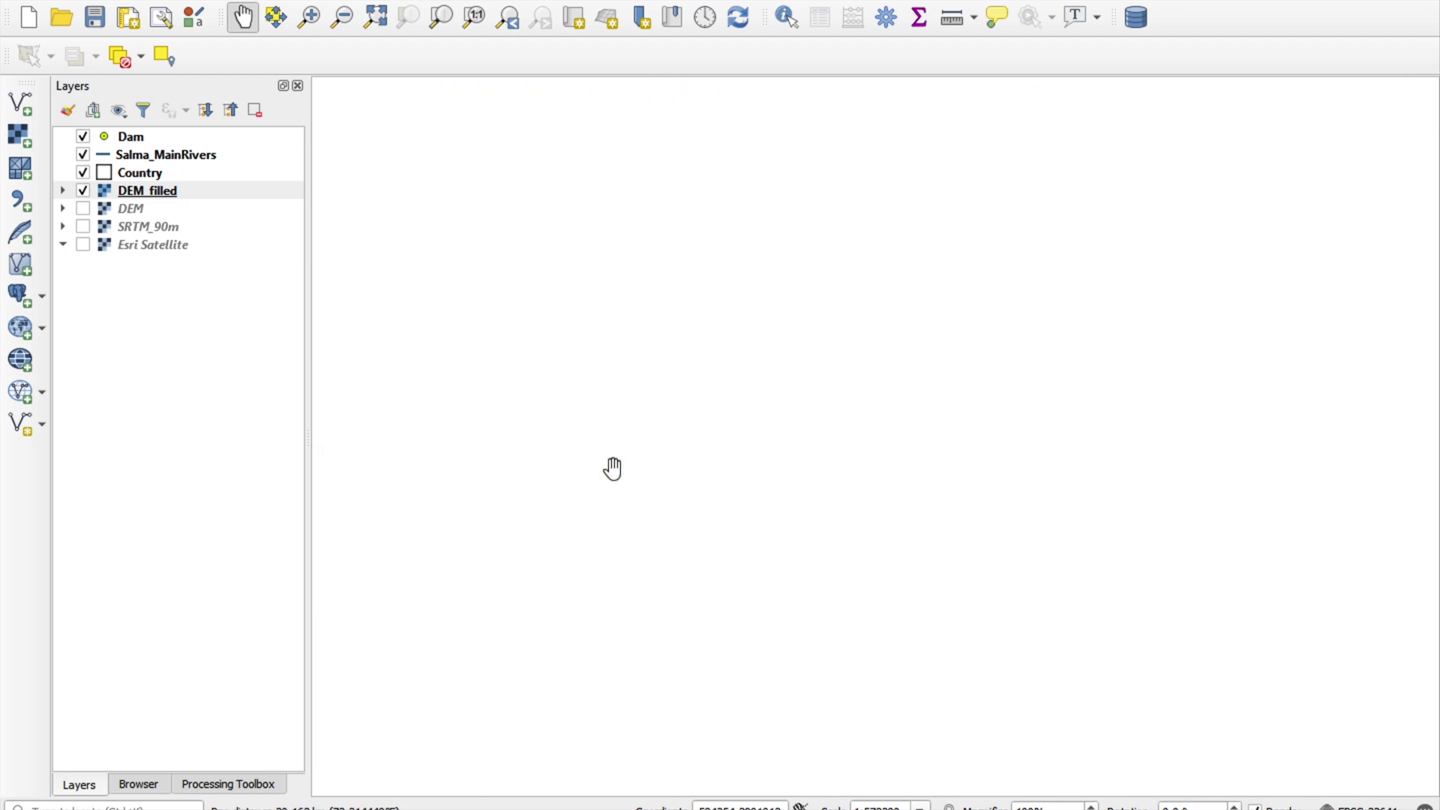
{"action": "scroll", "coordinate": [655, 463], "scroll_direction": "down", "scroll_amount": 2}
{"action": "scroll", "coordinate": [689, 431], "scroll_direction": "up", "scroll_amount": 1}
{"action": "left_click_drag", "start_coordinate": [690, 431], "coordinate": [518, 487]}
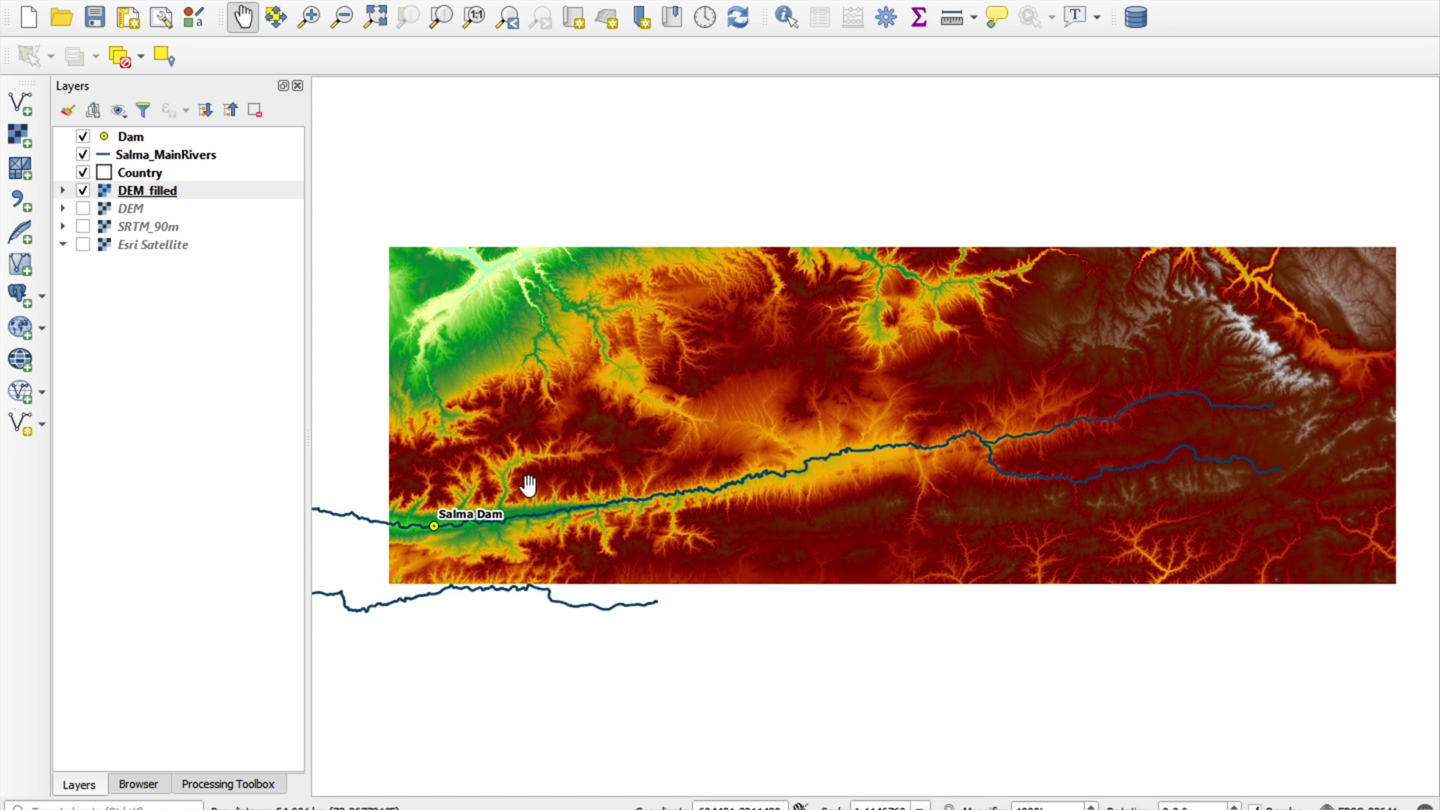